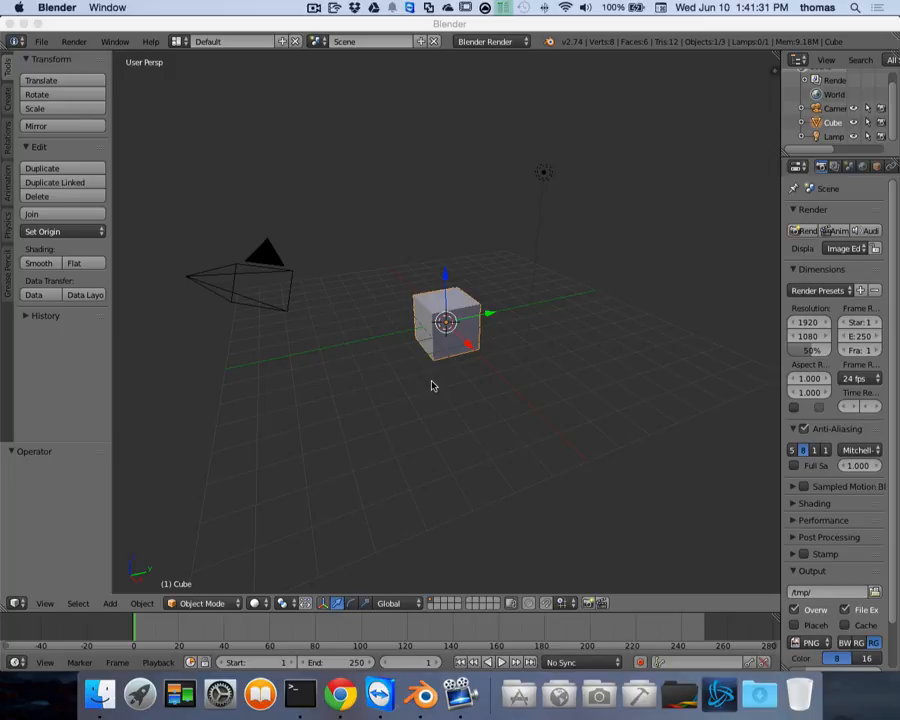
# Step: Switch the scene's render engine to Blender Game
pyautogui.click(492, 44)
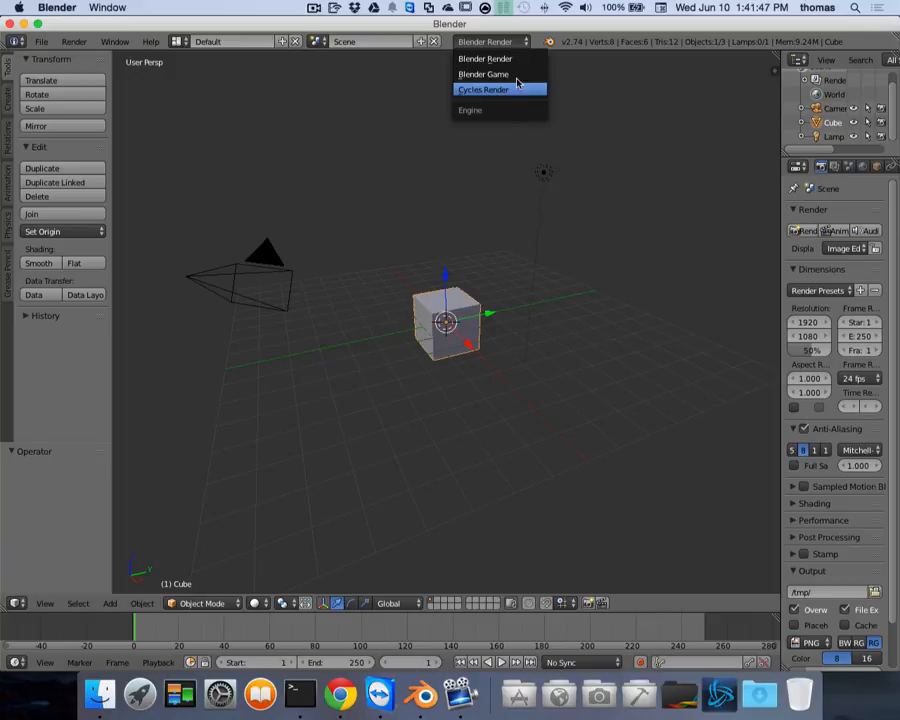
pyautogui.click(516, 80)
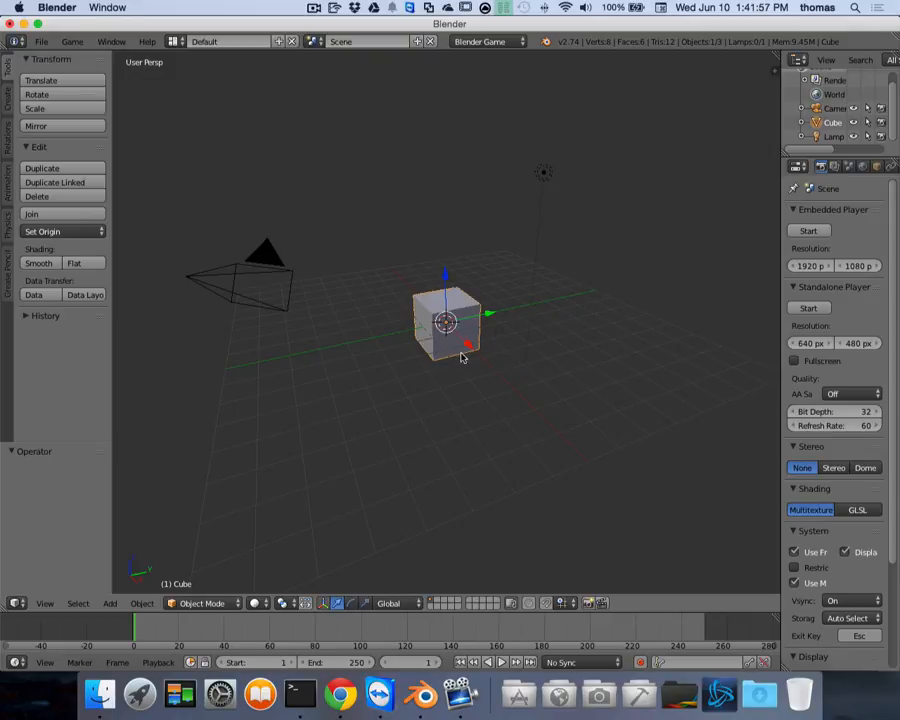
# Step: Rename the default cube as Hero
pyautogui.scroll(3, 508, 342)
pyautogui.scroll(2, 508, 342)
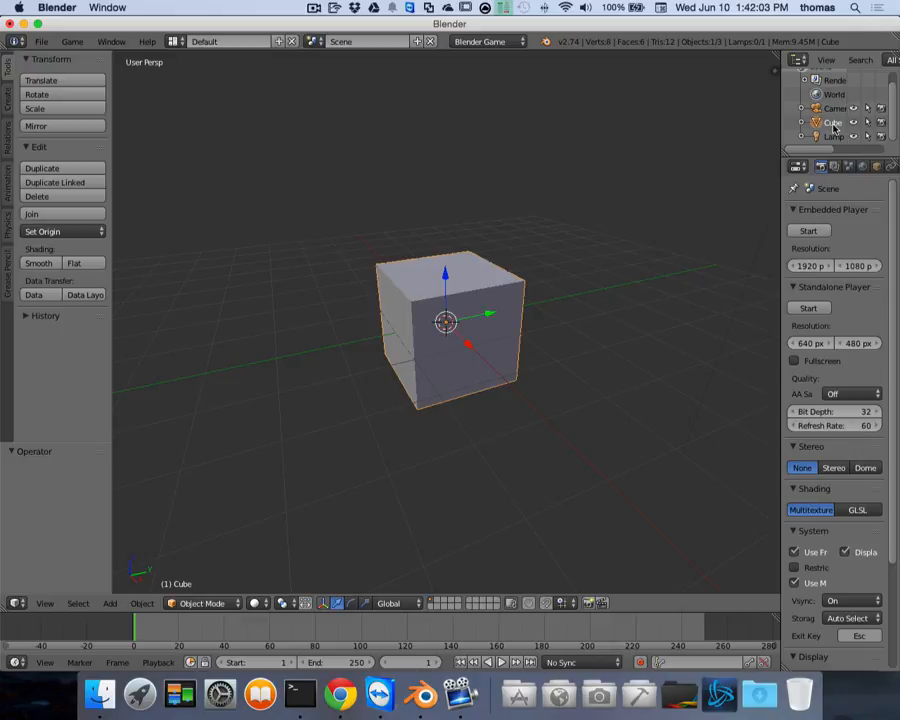
pyautogui.doubleClick(833, 123)
pyautogui.write('Hero')
pyautogui.press('Return')
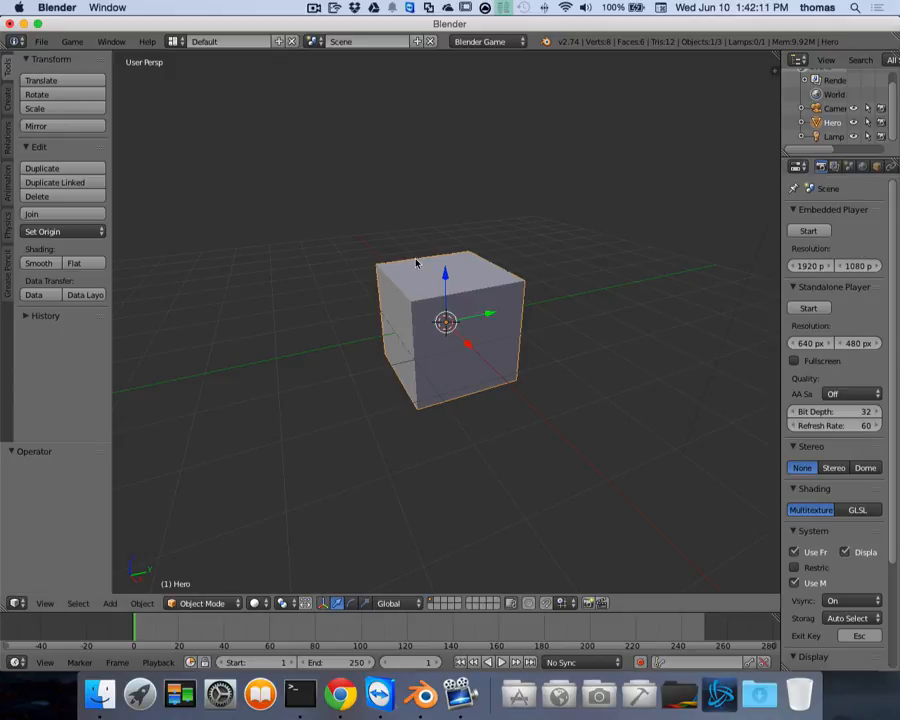
# Step: Widen the properties editor and set the diffuse colour of the Hero cube's material to bright green
pyautogui.click(780, 210)
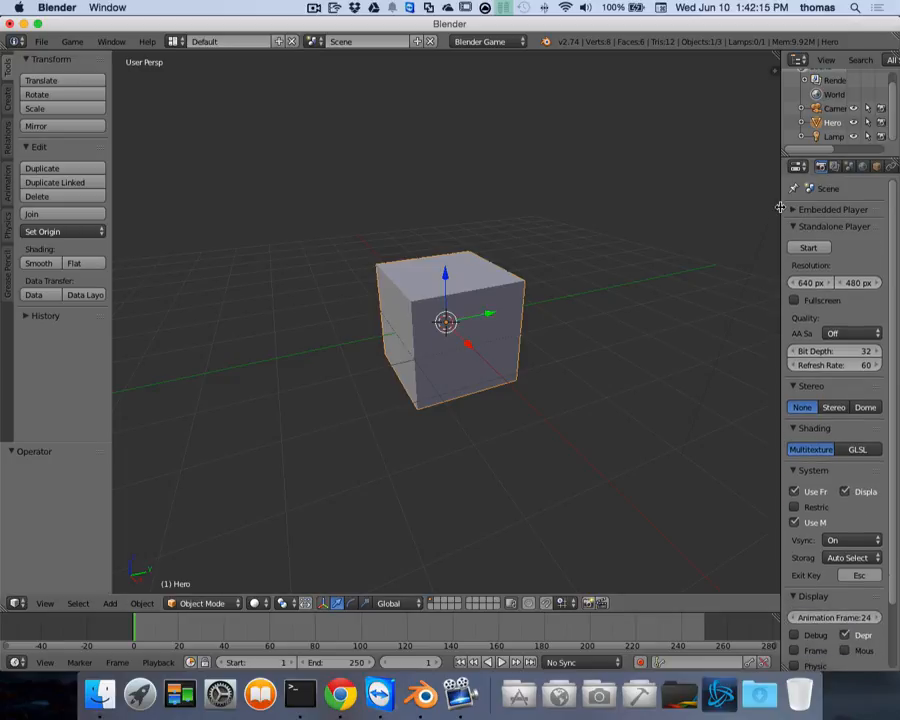
pyautogui.moveTo(781, 209); pyautogui.dragTo(704, 208)
pyautogui.click(855, 166)
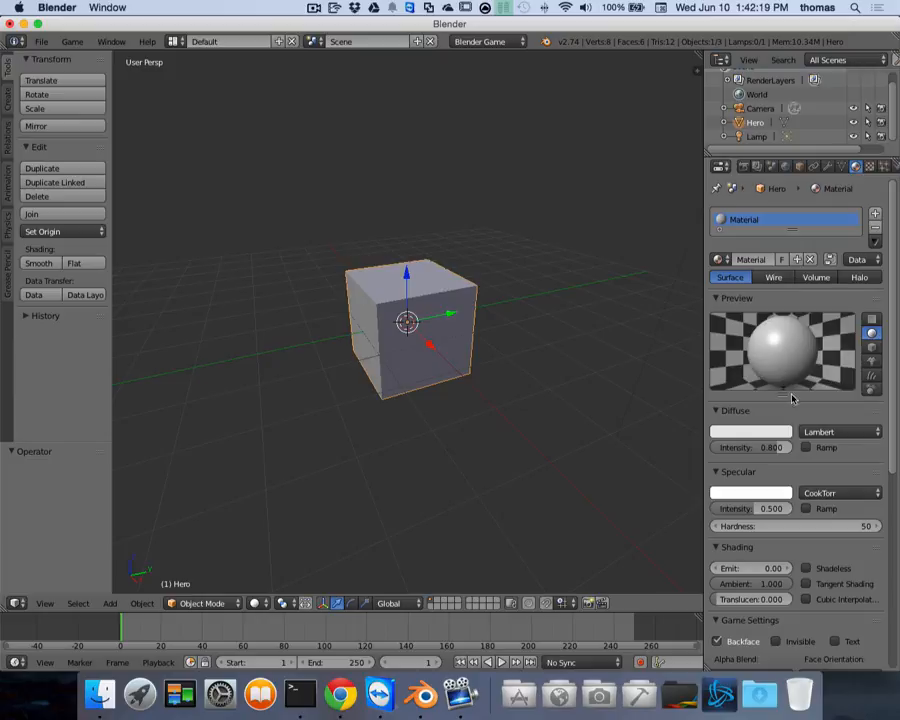
pyautogui.click(747, 431)
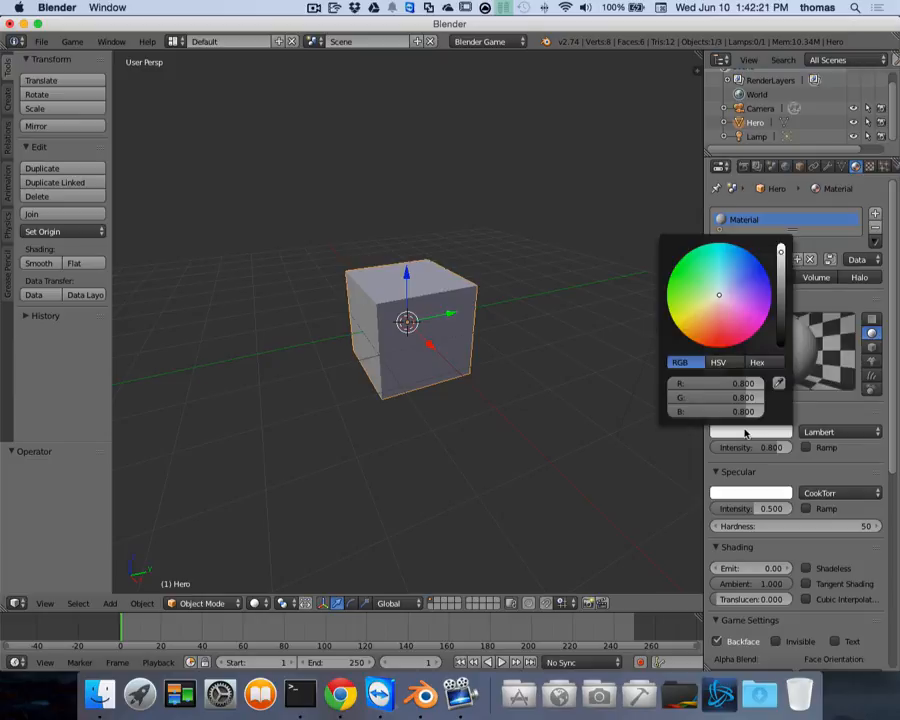
pyautogui.moveTo(719, 297); pyautogui.dragTo(674, 280)
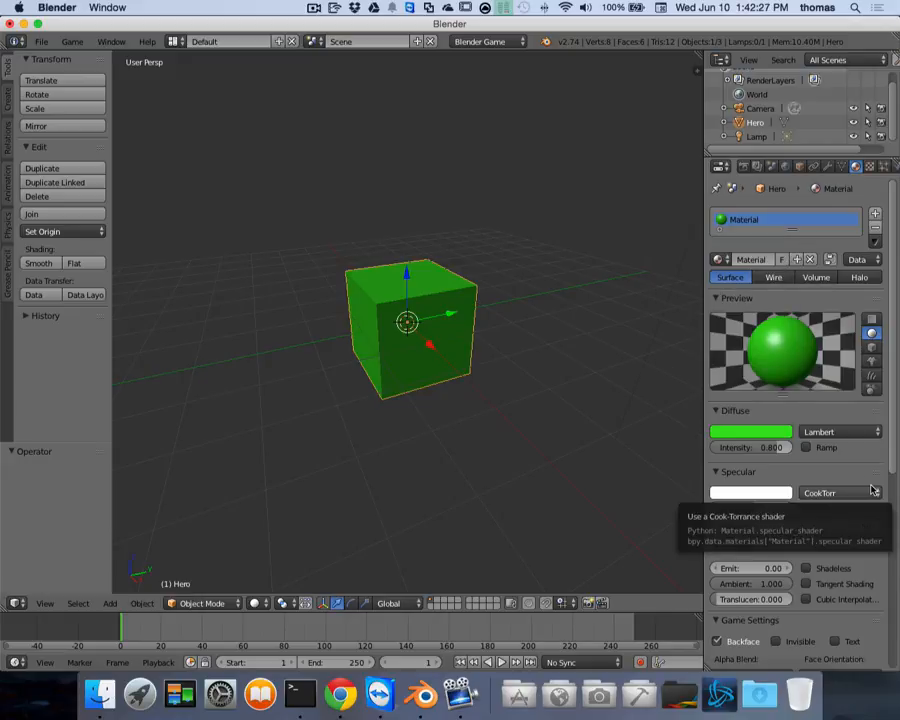
# Step: Rename the Hero cube's material as Green
pyautogui.doubleClick(743, 219)
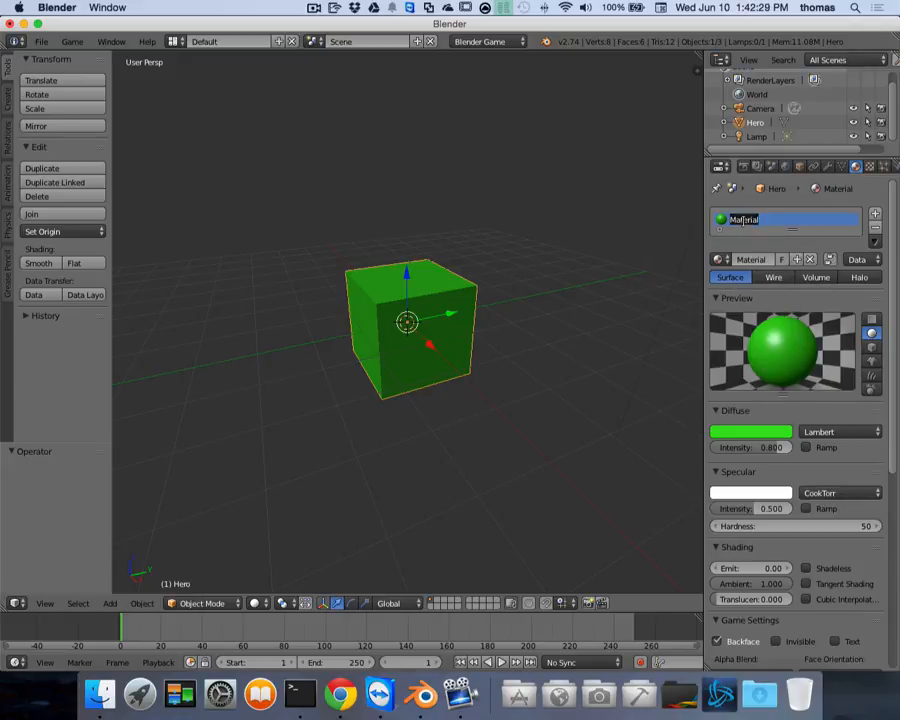
pyautogui.write('Green')
pyautogui.press('Return')
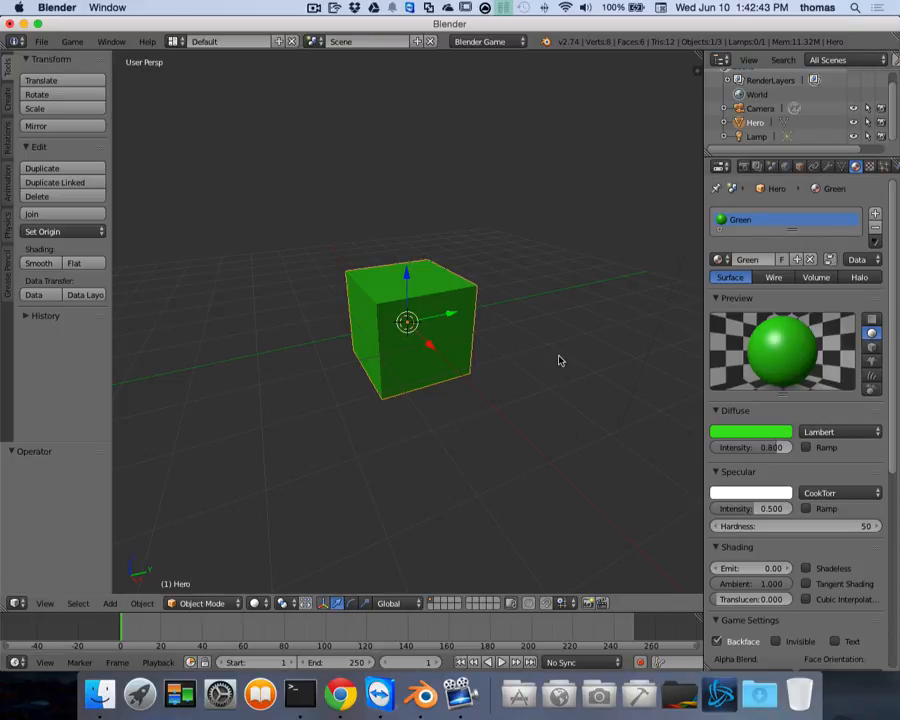
# Step: Orbit around the Hero cube to examine it from its sides and from above
pyautogui.hscroll(-5, 560, 360)
pyautogui.hscroll(-10, 560, 360)
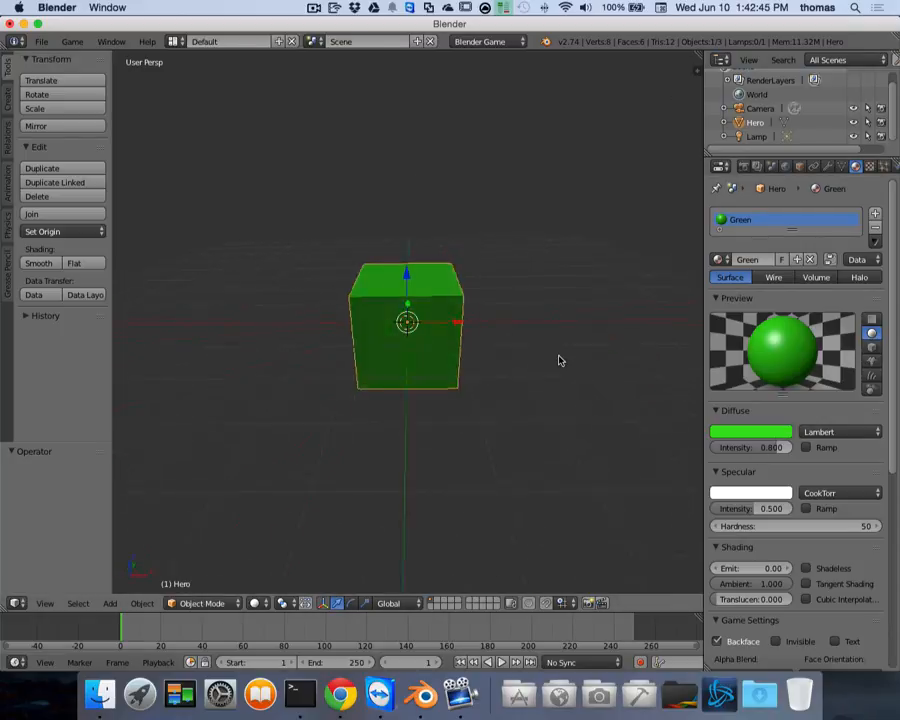
pyautogui.hscroll(2, 560, 360)
pyautogui.hscroll(-3, 532, 382)
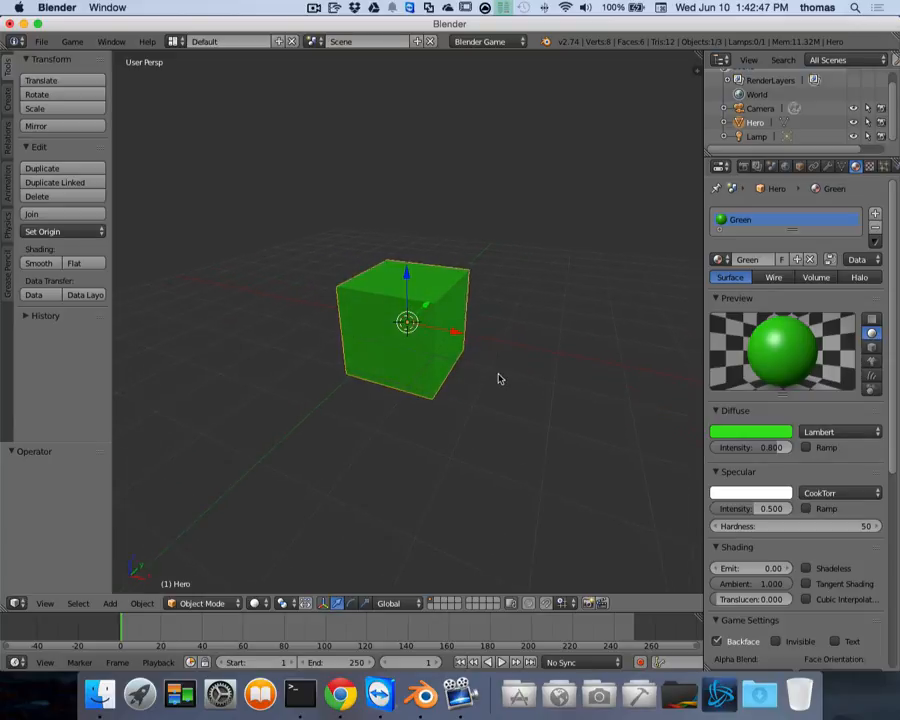
pyautogui.hscroll(-5, 502, 379)
pyautogui.hscroll(-4, 502, 379)
pyautogui.scroll(8, 502, 377)
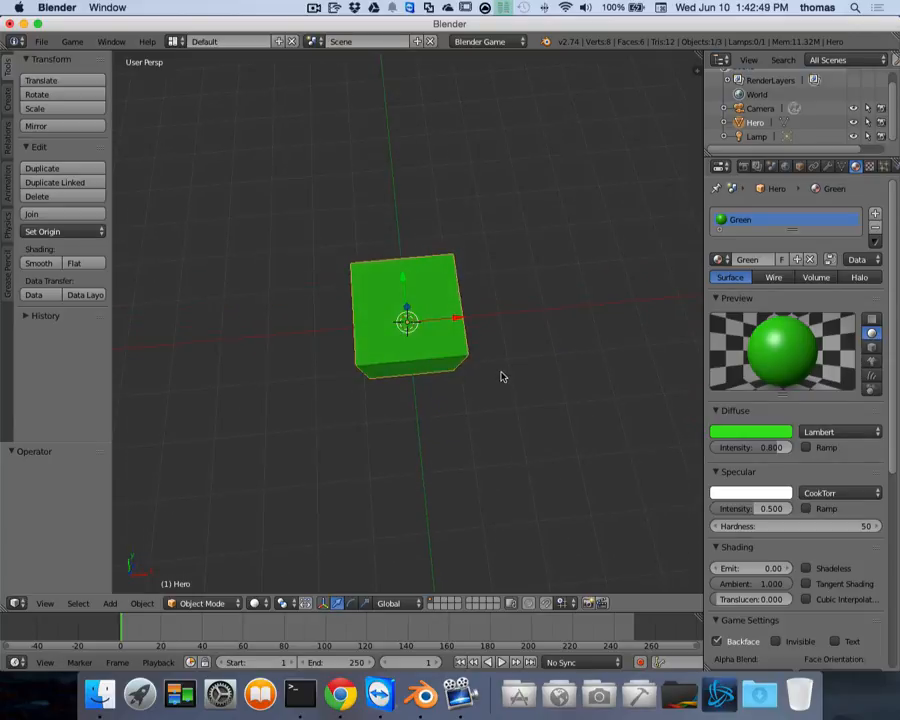
pyautogui.hscroll(-3, 503, 376)
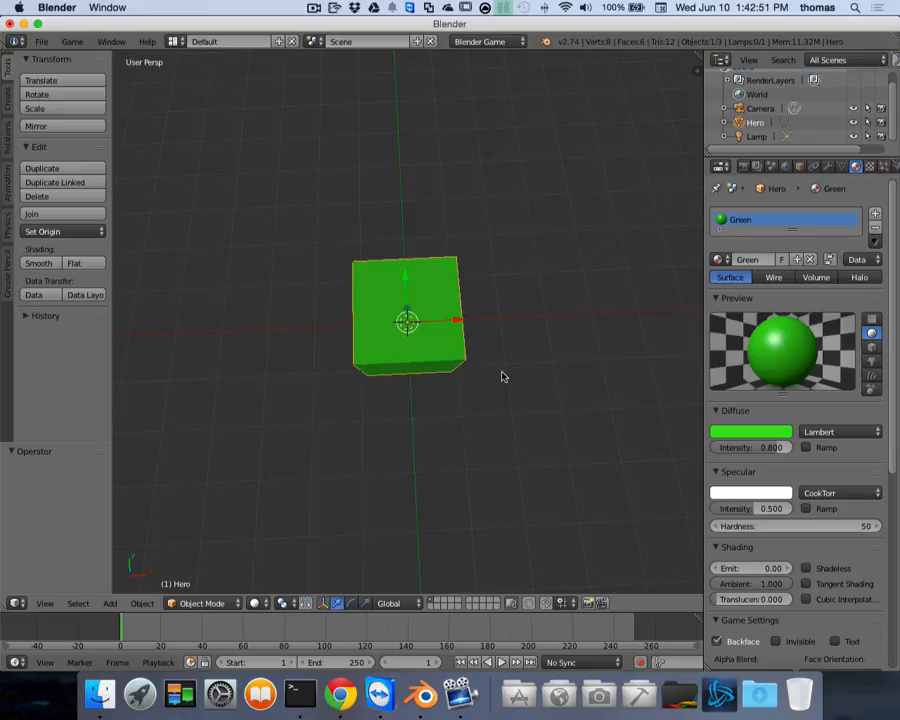
# Step: Examine the cube in top and front views, compare orthographic with perspective projection, and return to a tilted perspective view
pyautogui.press('KP_7')
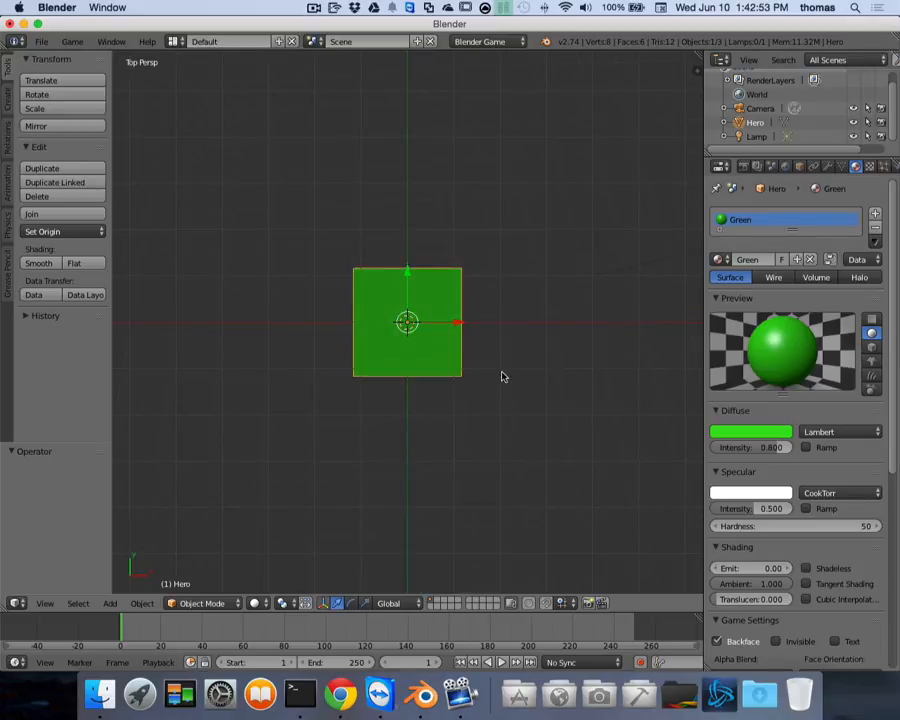
pyautogui.press('KP_1')
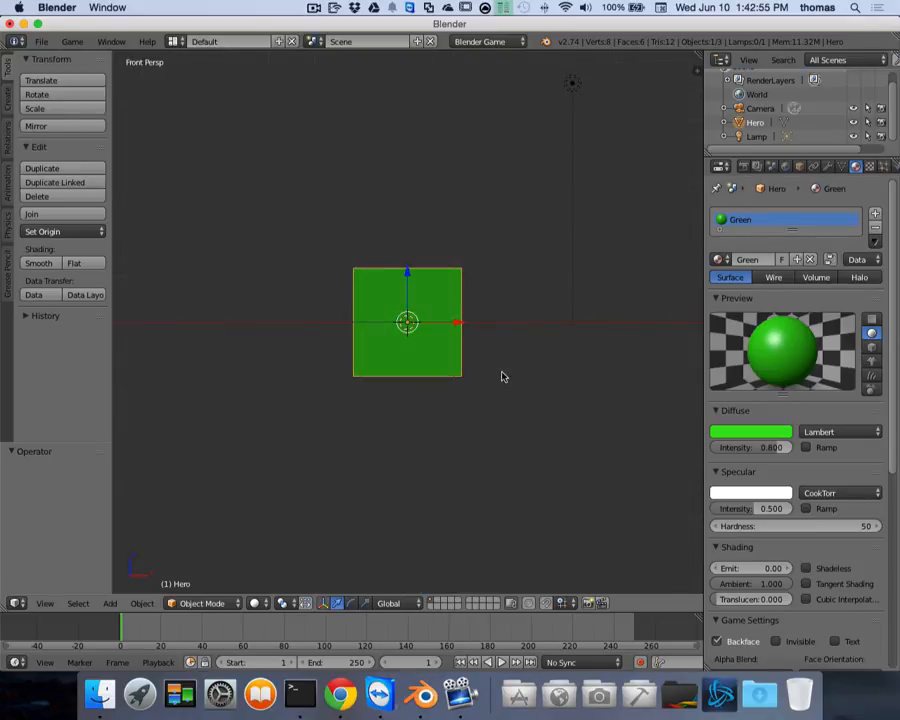
pyautogui.press('KP_7')
pyautogui.press('KP_5')
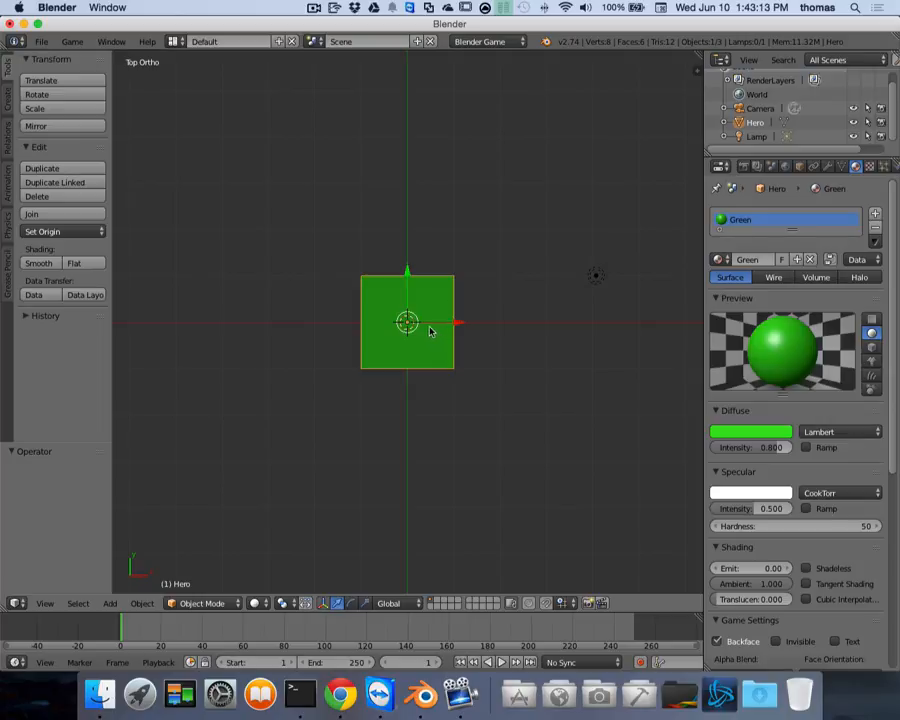
pyautogui.moveTo(426, 326); pyautogui.dragTo(416, 316, button='middle')
pyautogui.scroll(-6, 416, 316)
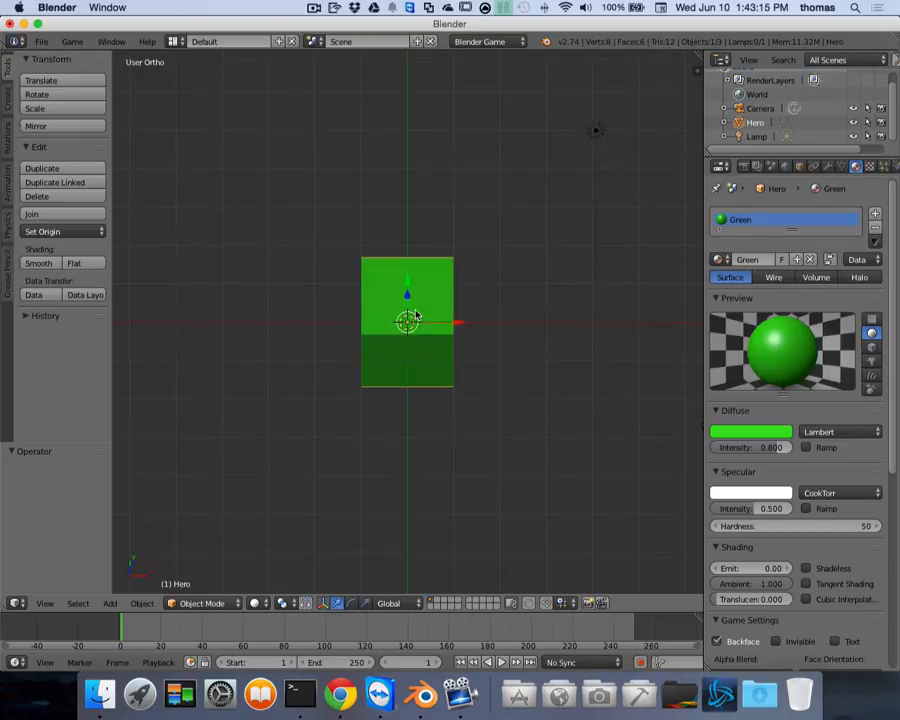
pyautogui.press('KP_5')
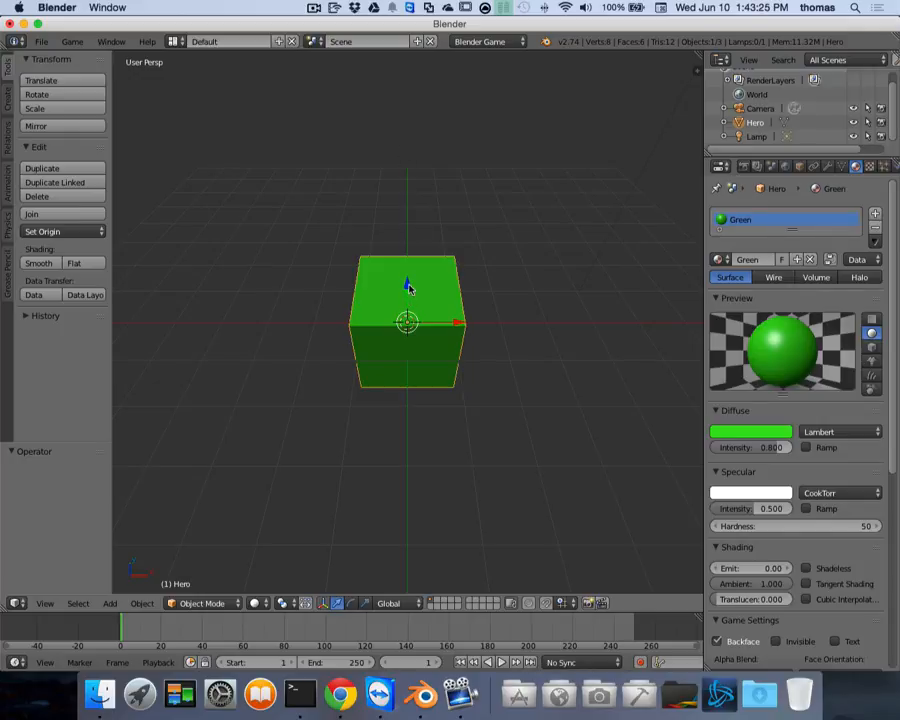
# Step: Deselect all objects and add a mesh plane at the scene's origin
pyautogui.scroll(3, 459, 294)
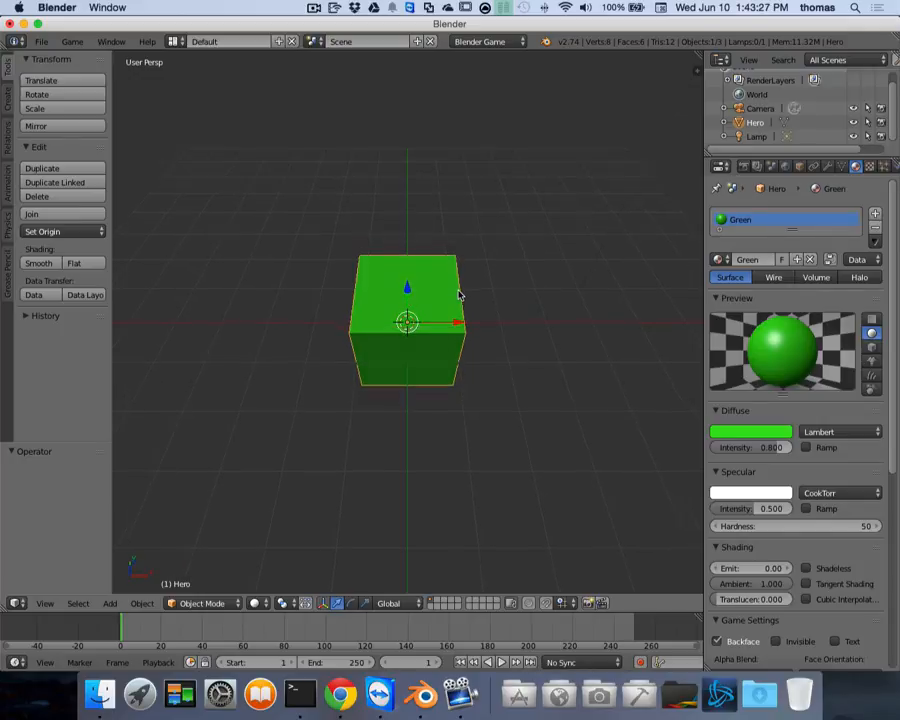
pyautogui.scroll(-1, 459, 294)
pyautogui.hscroll(-2, 459, 294)
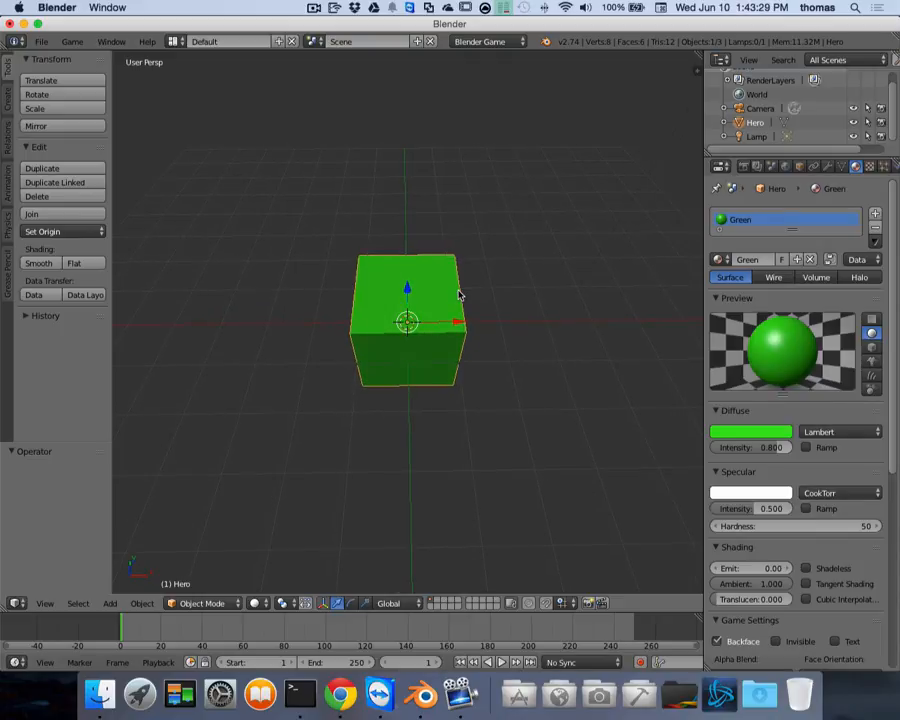
pyautogui.hscroll(2, 432, 309)
pyautogui.hscroll(1, 432, 309)
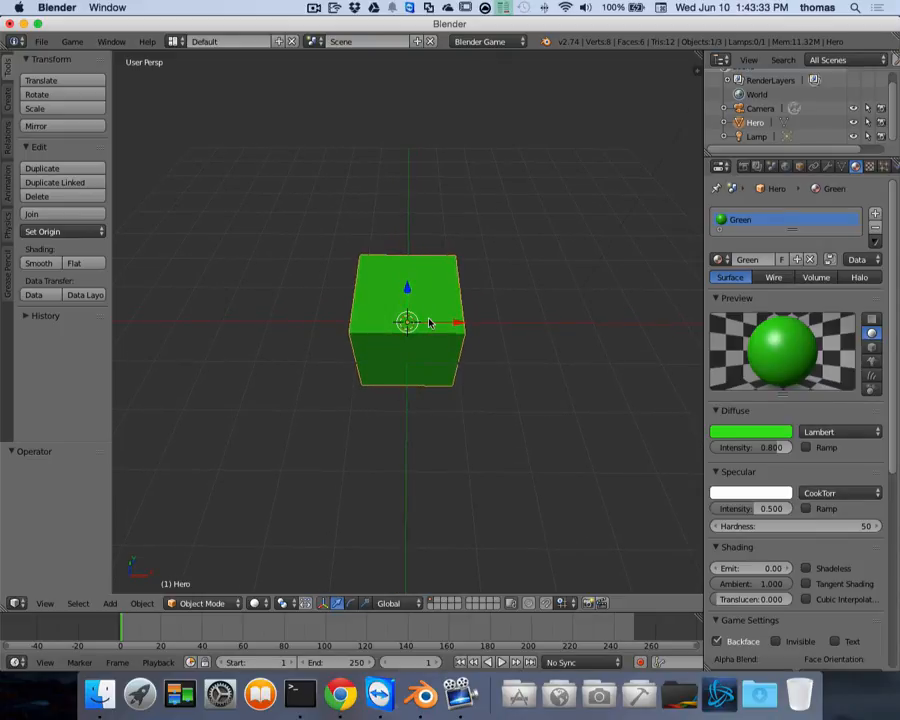
pyautogui.press('a')
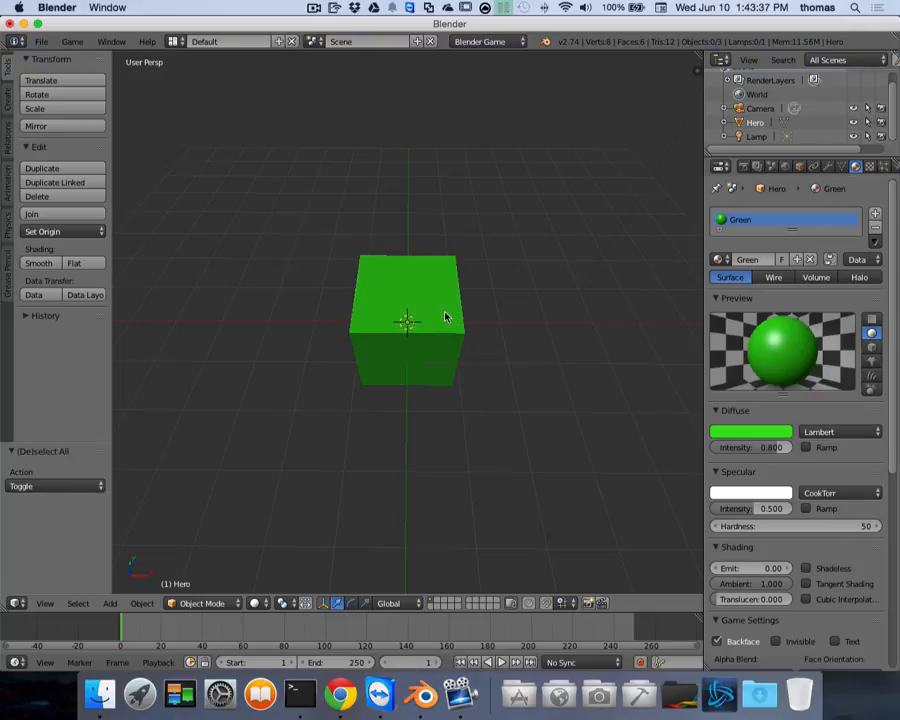
pyautogui.hotkey('ctrl', 'a')
pyautogui.hotkey('shift', 'a')
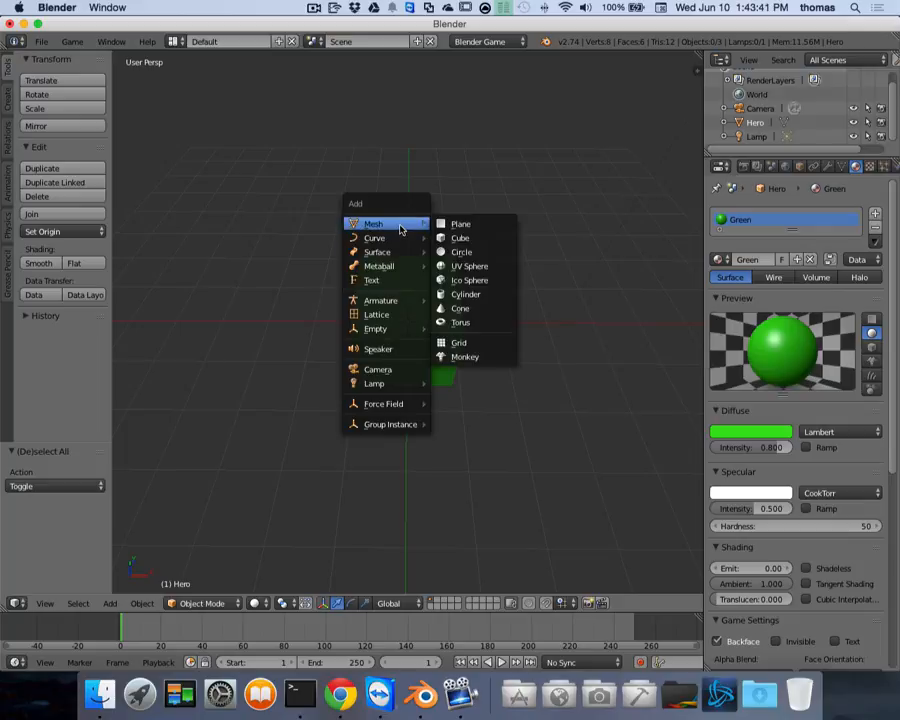
pyautogui.moveTo(410, 224)
pyautogui.click(460, 223)
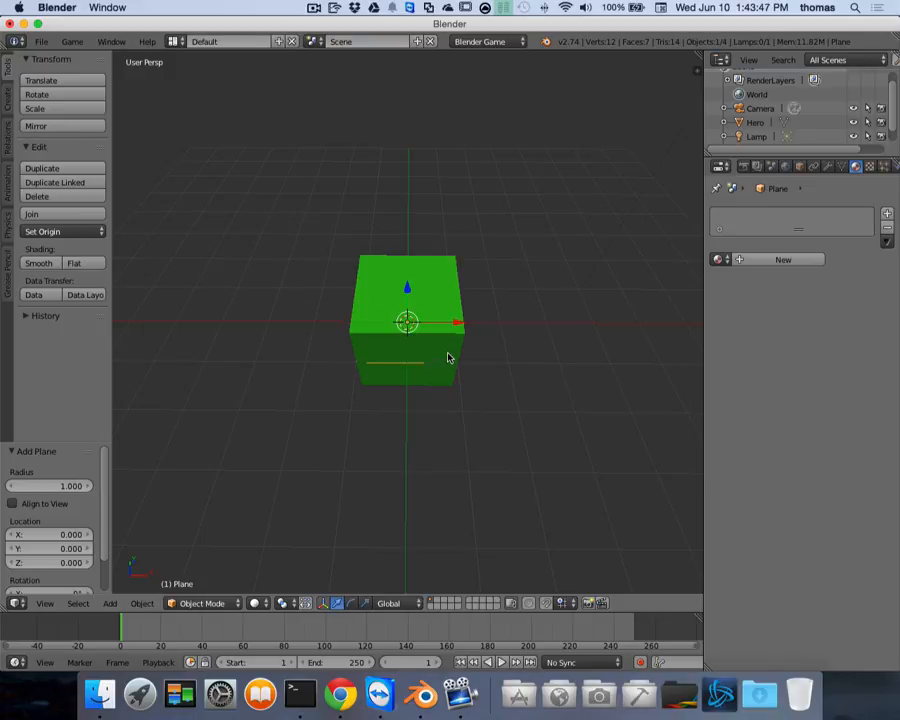
# Step: Scale the new plane uniformly by a factor of 20
pyautogui.press('s')
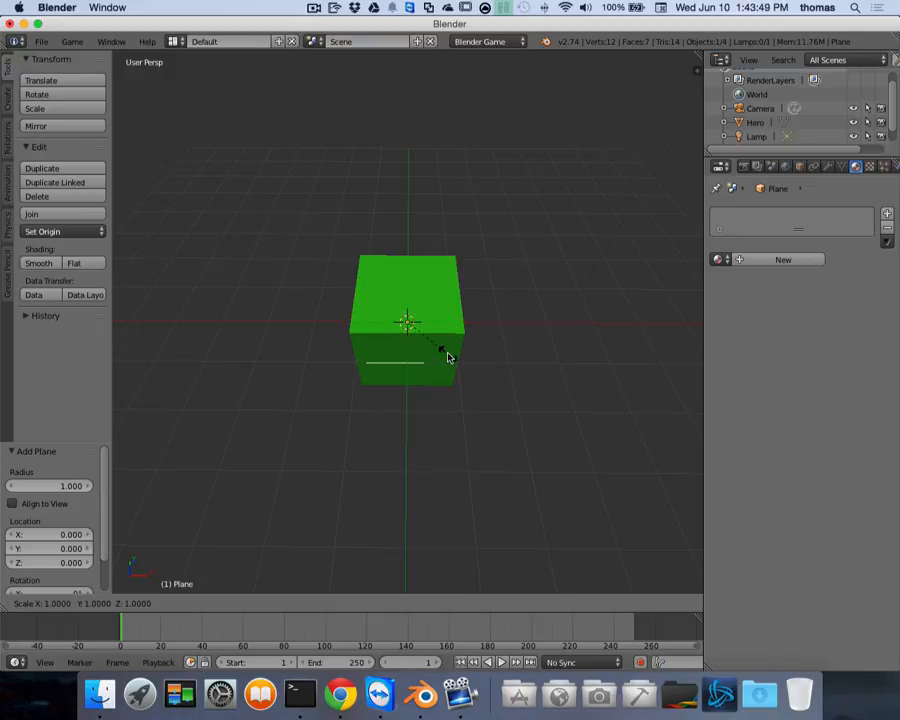
pyautogui.write('20')
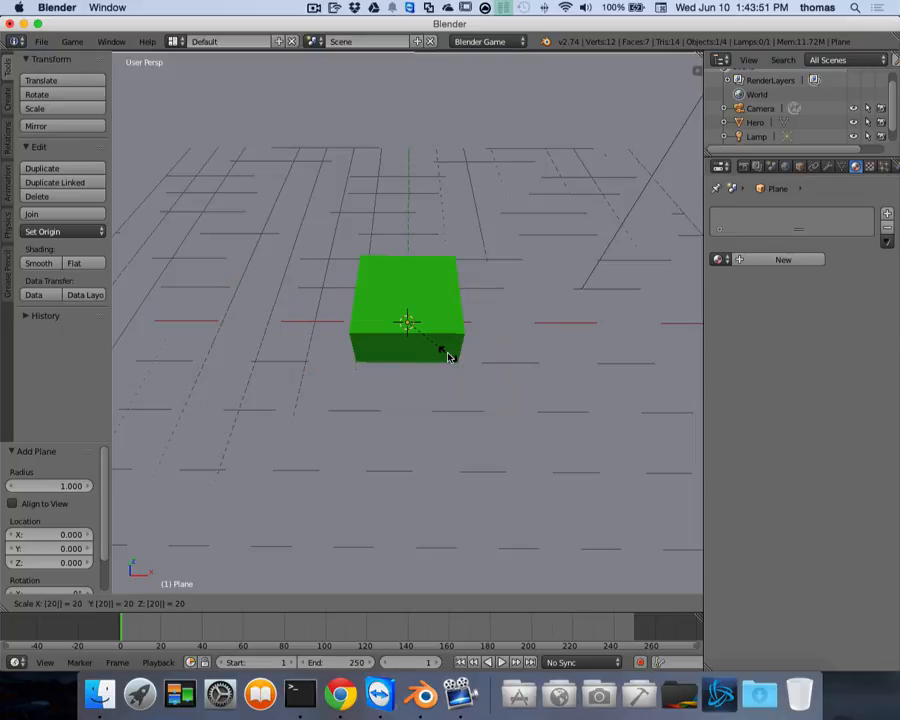
pyautogui.press('Return')
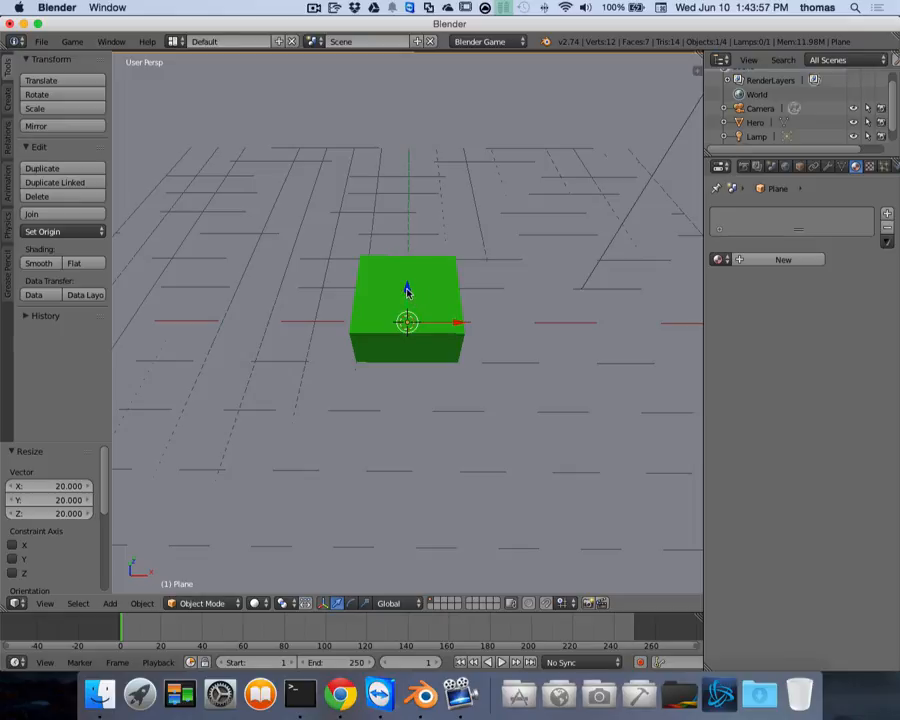
# Step: Move the plane down along the Z axis by about 1.13 units to just below the cube, and check its position from several angles
pyautogui.press('g')
pyautogui.press('z')
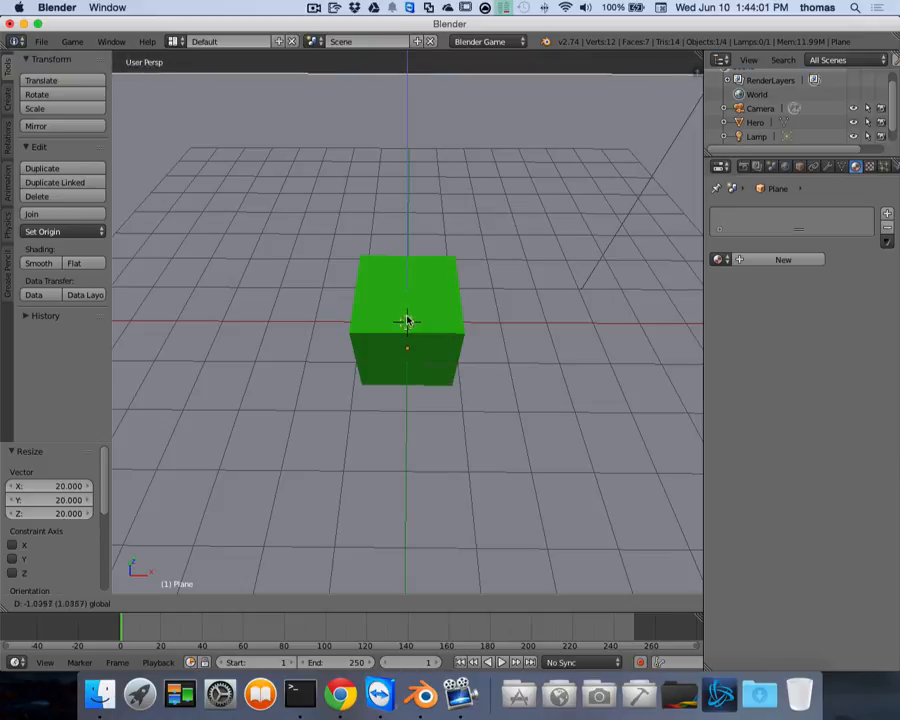
pyautogui.click(405, 321)
pyautogui.scroll(-5, 407, 321)
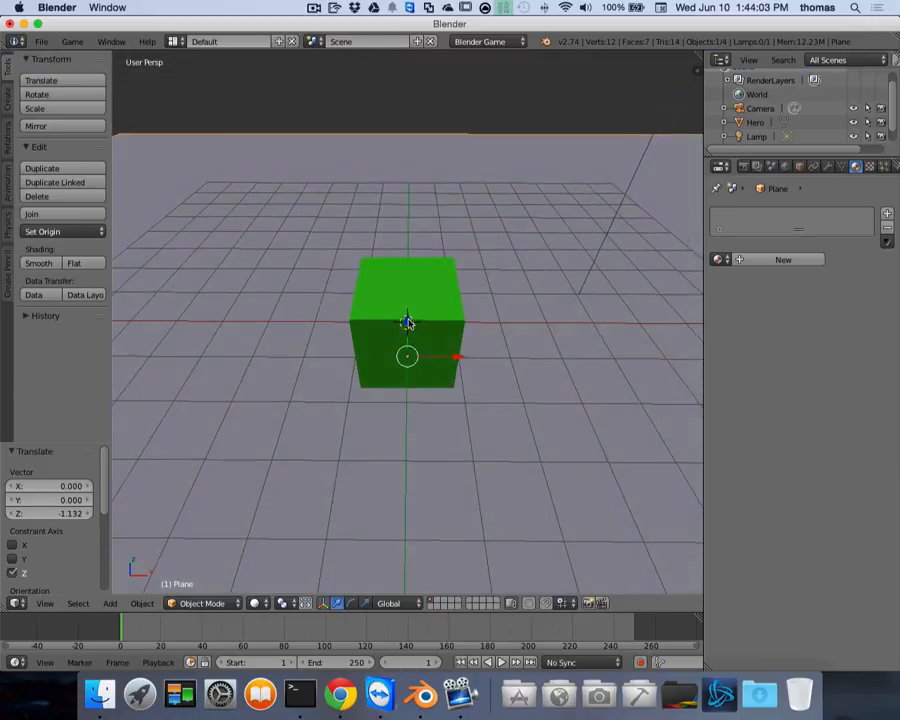
pyautogui.scroll(-5, 408, 322)
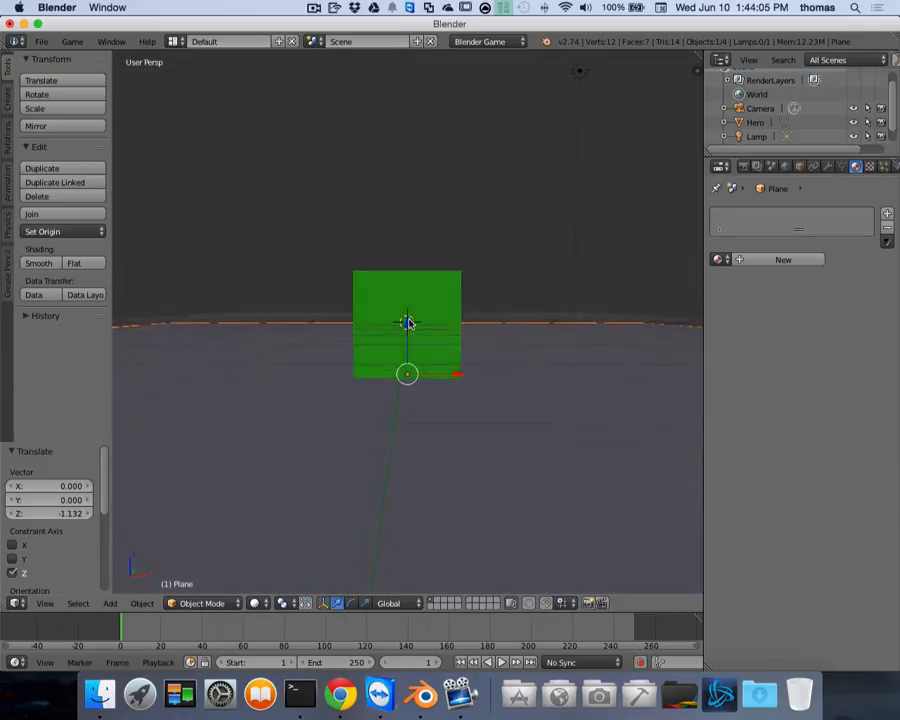
pyautogui.scroll(-2, 408, 322)
pyautogui.scroll(4, 409, 322)
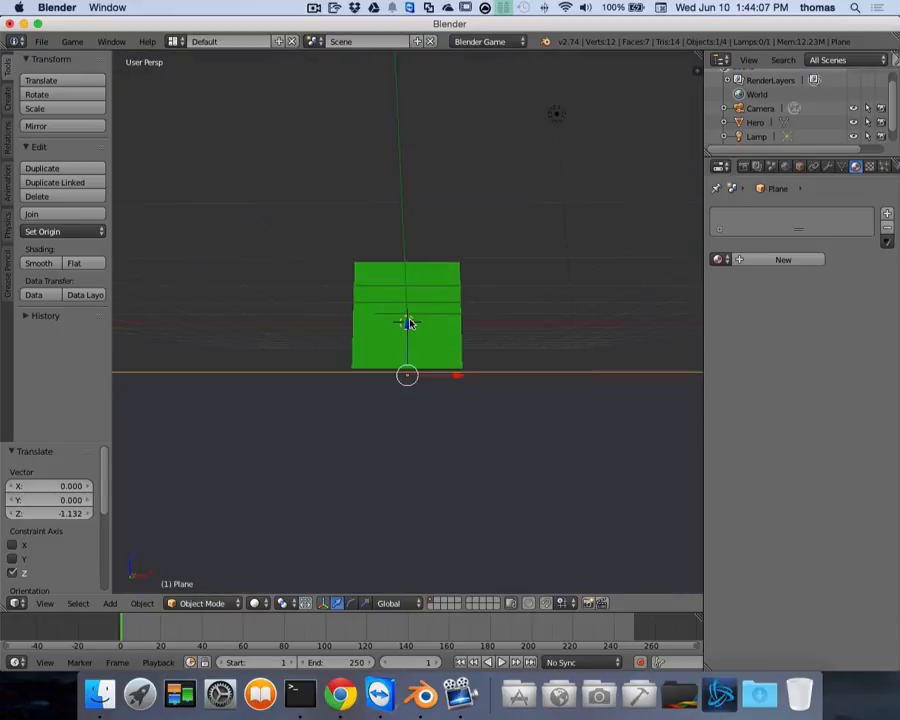
pyautogui.scroll(6, 408, 321)
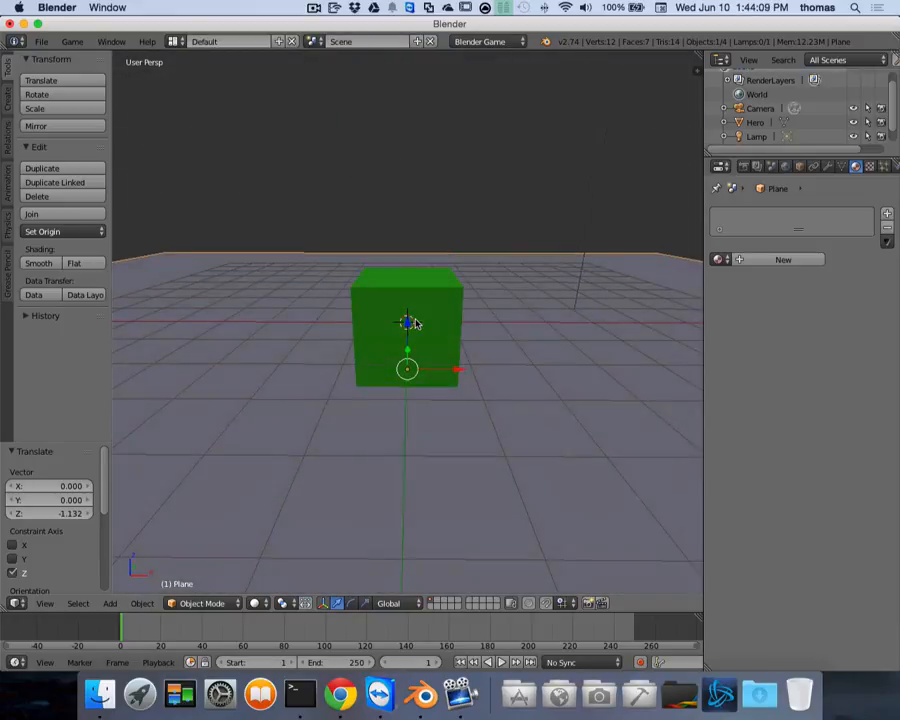
pyautogui.scroll(2, 411, 320)
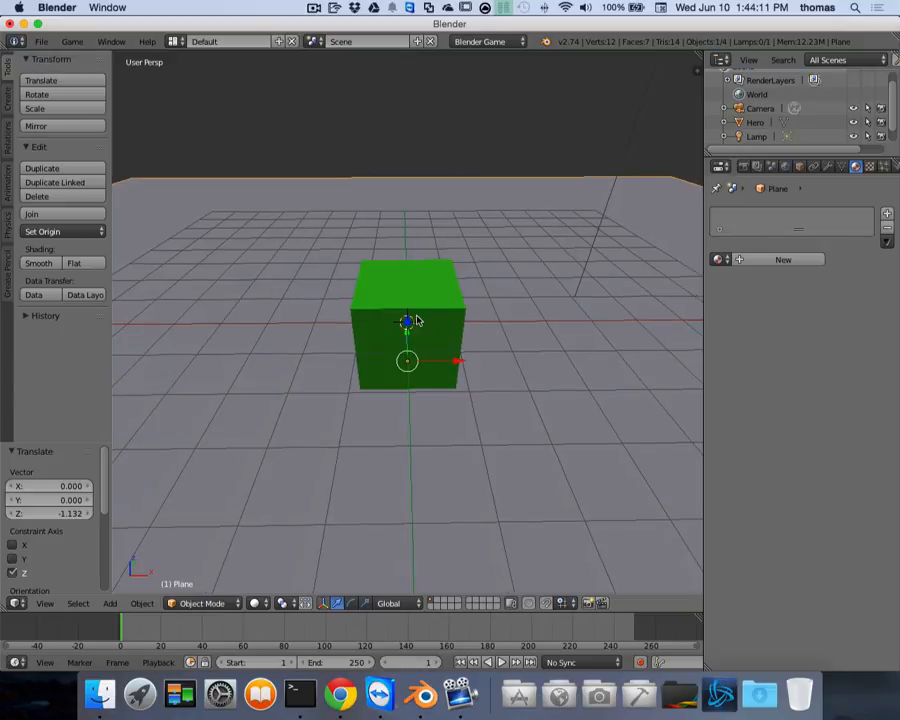
# Step: Give the ground plane a new material with an orange-brown diffuse color and a specular intensity of 0
pyautogui.click(781, 259)
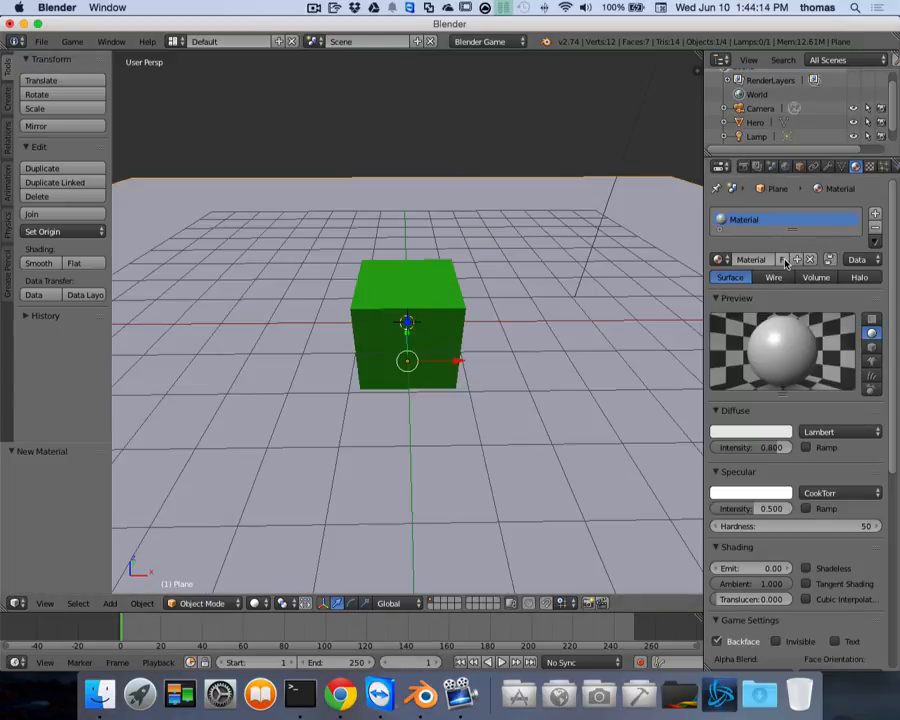
pyautogui.click(745, 437)
pyautogui.click(715, 310)
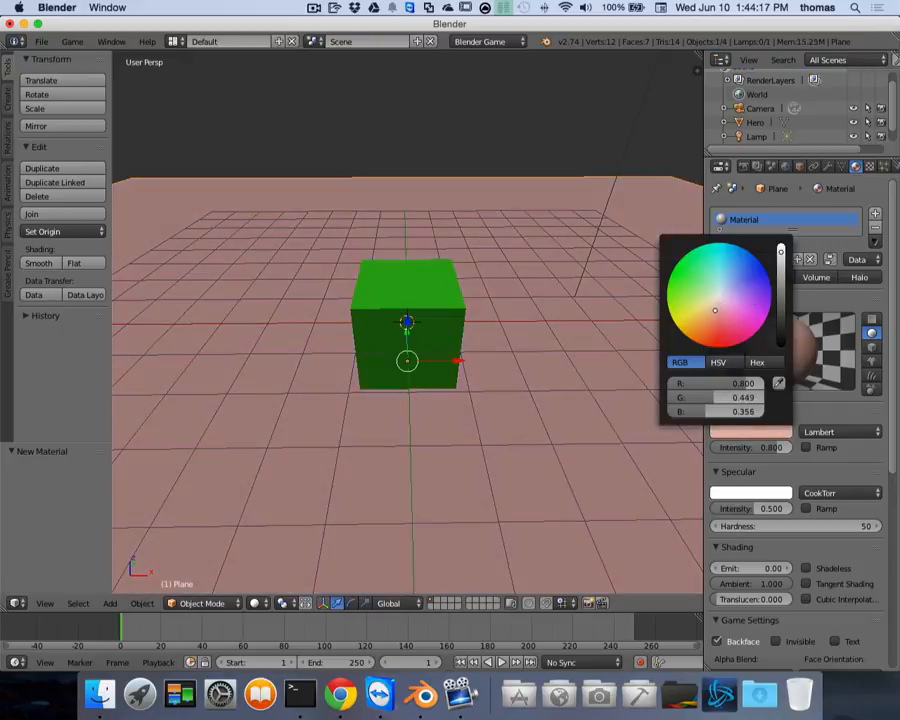
pyautogui.click(698, 324)
pyautogui.moveTo(698, 328)
pyautogui.mouseDown()
pyautogui.moveTo(697, 317)
pyautogui.moveTo(749, 309)
pyautogui.mouseUp()
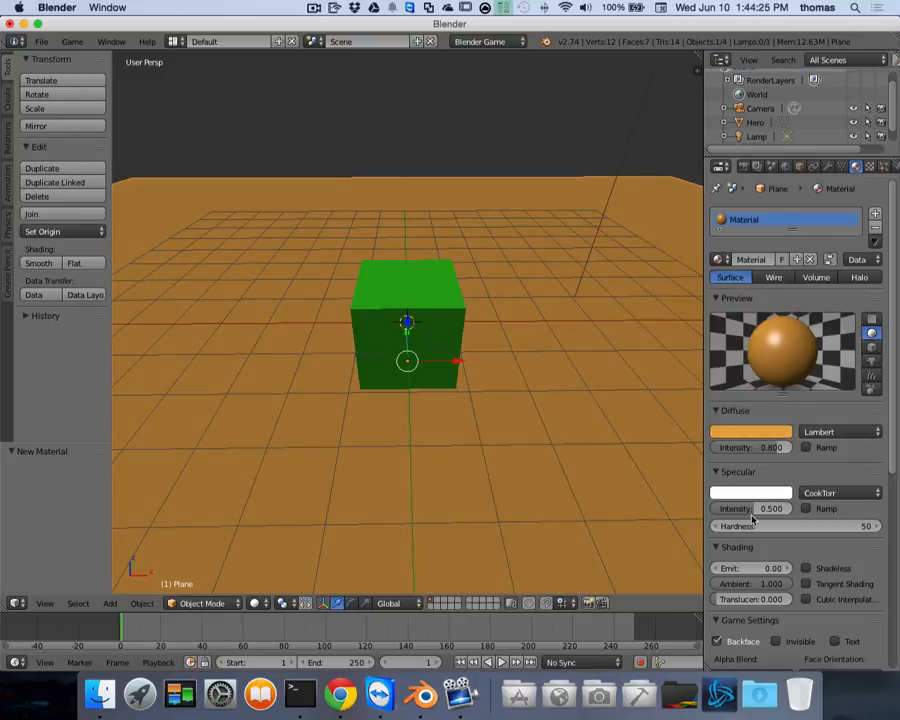
pyautogui.moveTo(751, 510)
pyautogui.mouseDown()
pyautogui.moveTo(645, 510)
pyautogui.moveTo(757, 507)
pyautogui.mouseUp()
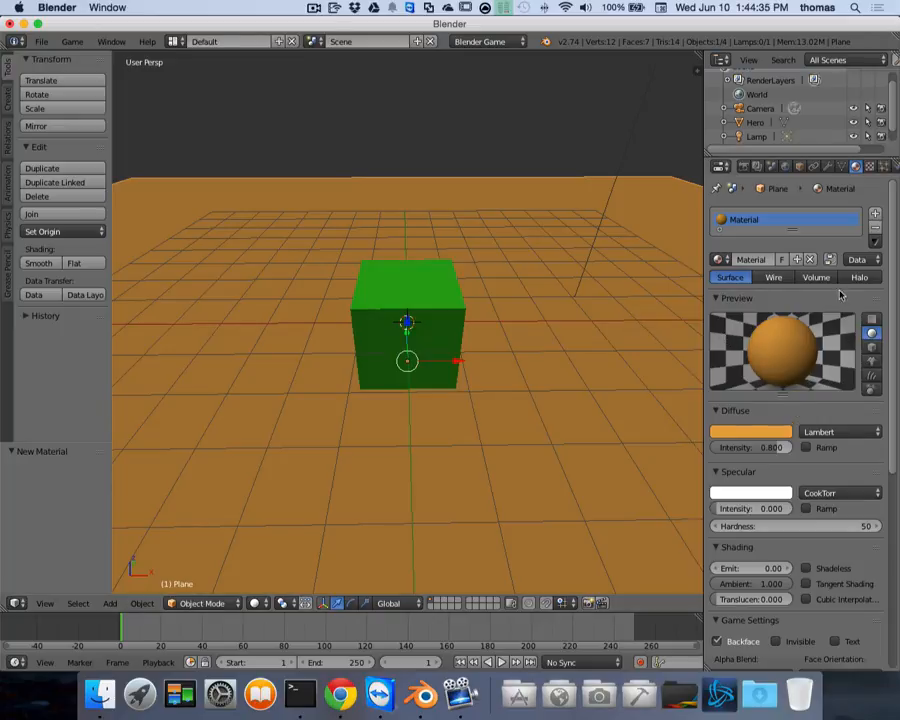
# Step: Rename the plane's material to Brown
pyautogui.doubleClick(752, 225)
pyautogui.write('Brown')
pyautogui.press('Return')
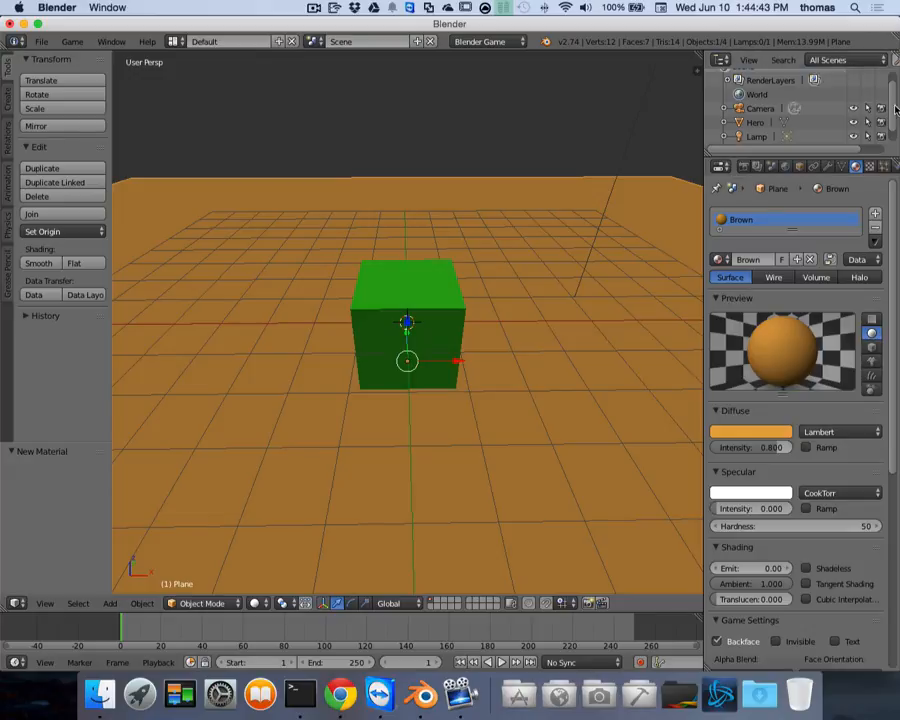
# Step: Rename the Plane object to Ground in the scene's object list
pyautogui.scroll(-1, 893, 143)
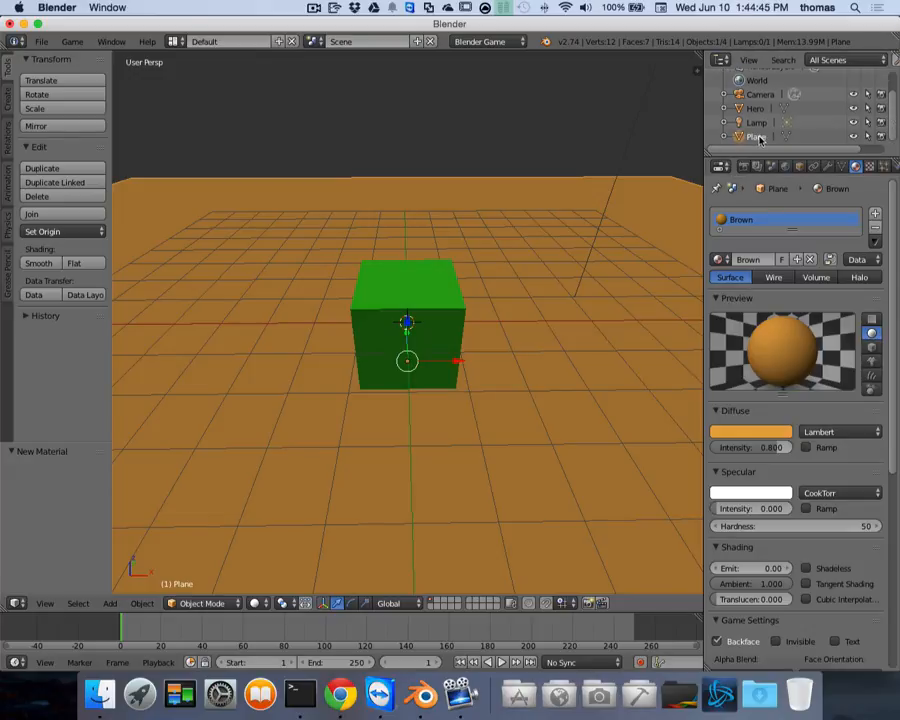
pyautogui.doubleClick(843, 140)
pyautogui.write('Gro')
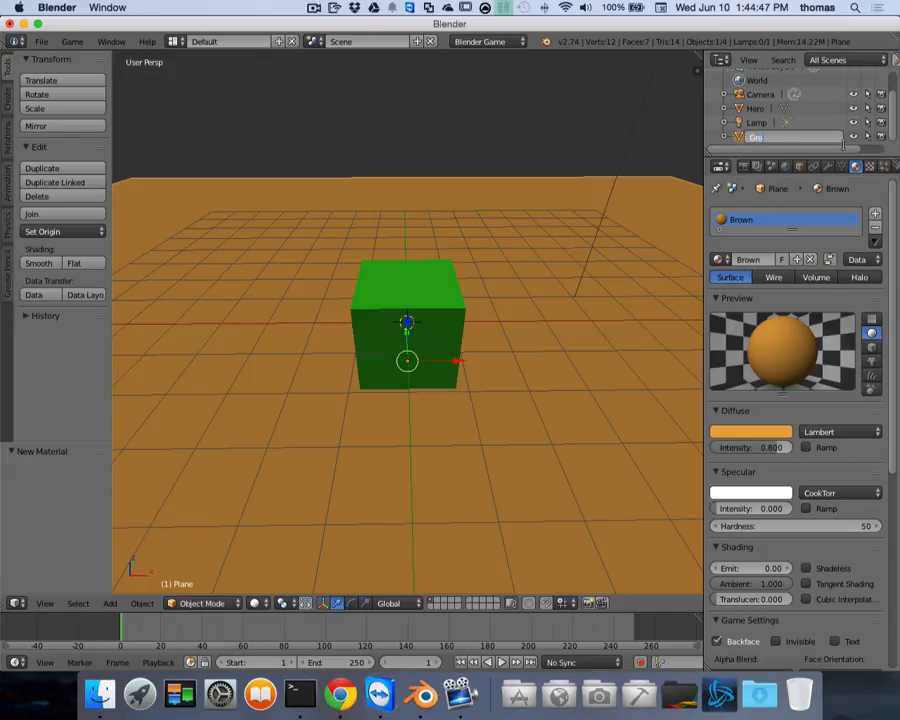
pyautogui.write('und')
pyautogui.press('Return')
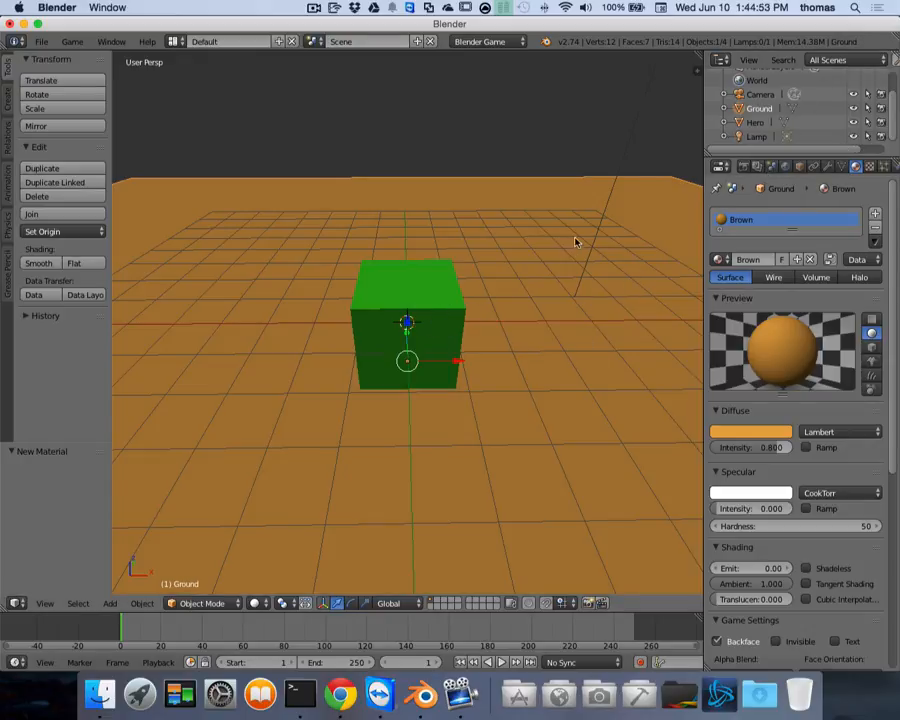
# Step: Select the Hero cube and change the 3D view's material shading mode from Multitexture to GLSL
pyautogui.rightClick(403, 306)
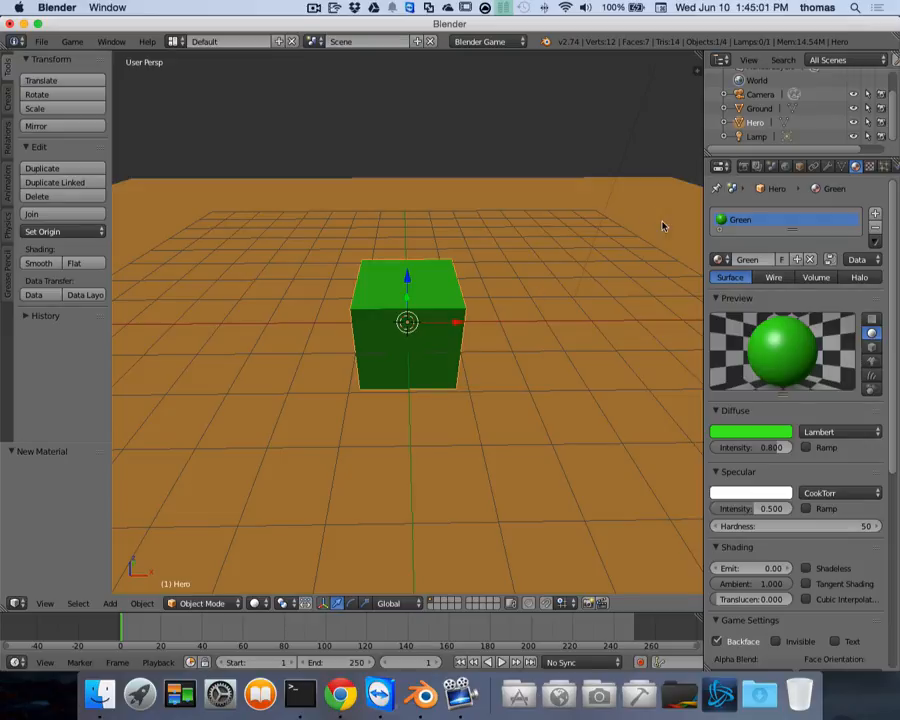
pyautogui.press('n')
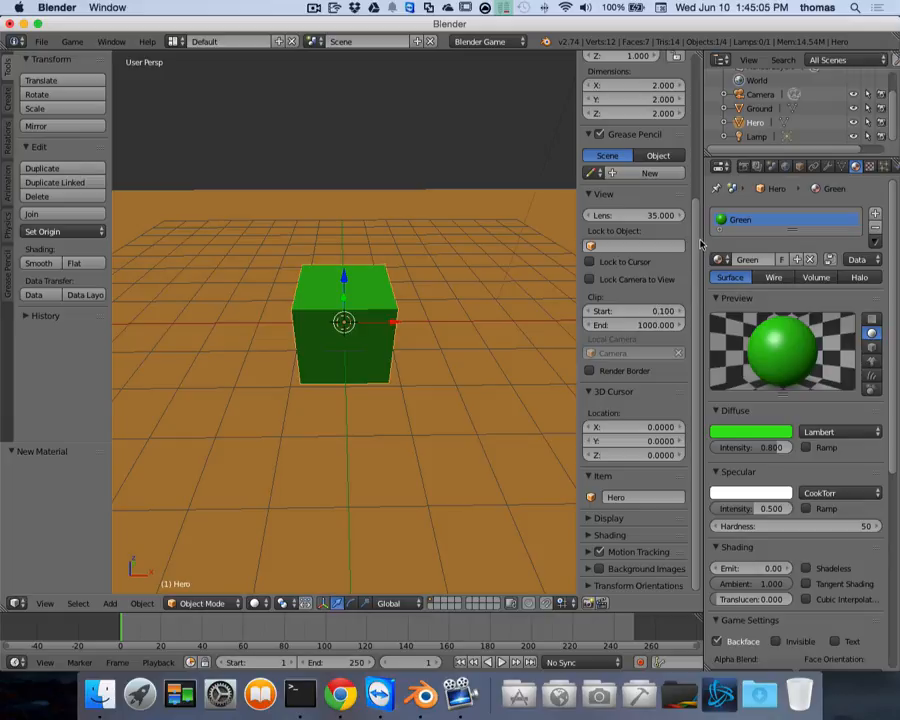
pyautogui.scroll(2, 695, 250)
pyautogui.scroll(2, 700, 175)
pyautogui.scroll(-4, 699, 195)
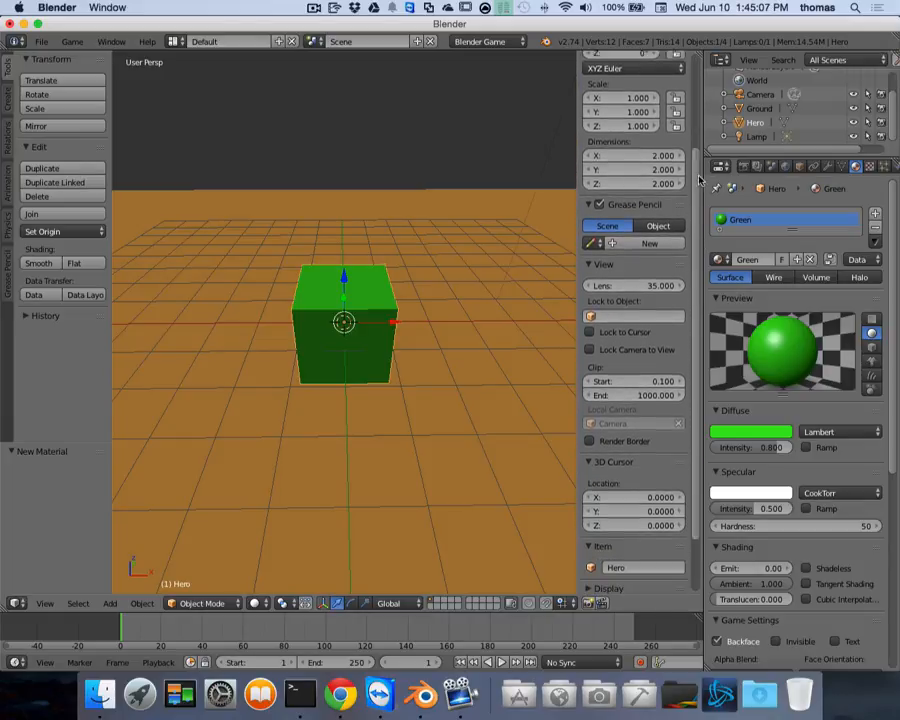
pyautogui.scroll(-1, 700, 230)
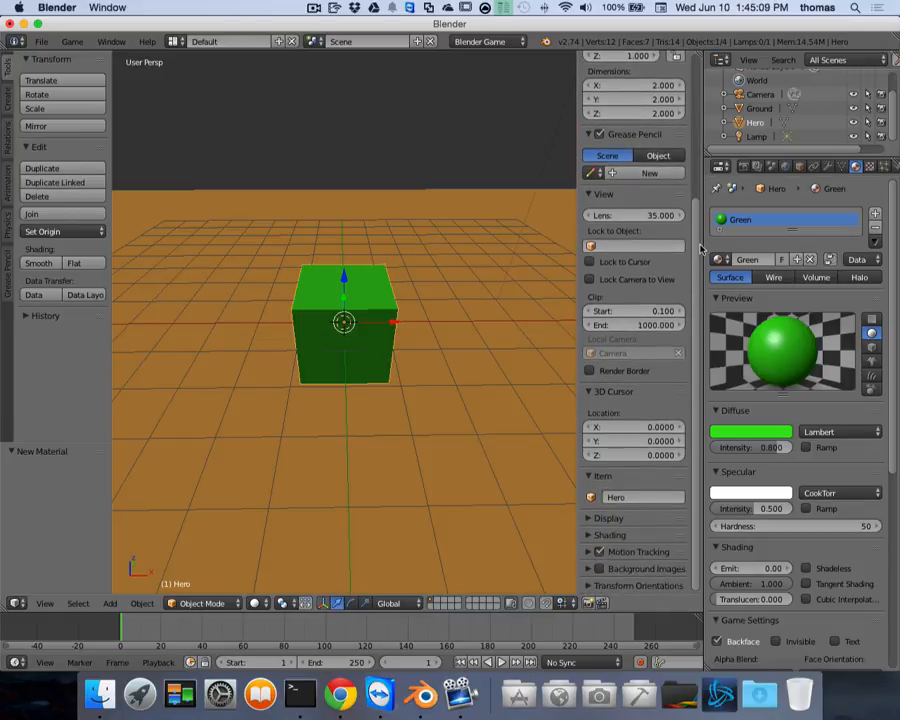
pyautogui.click(615, 535)
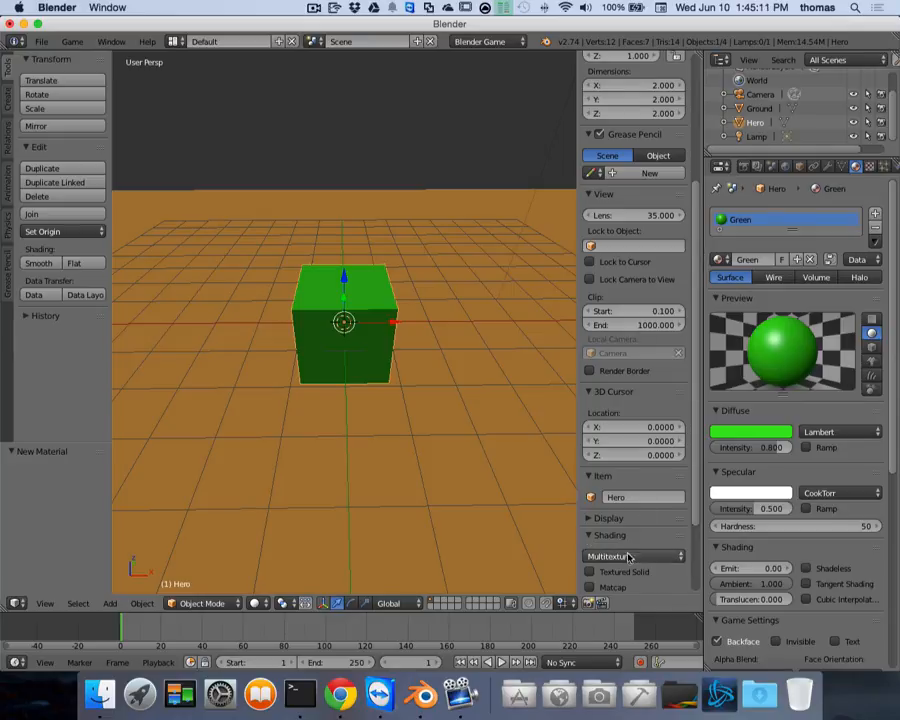
pyautogui.click(628, 557)
pyautogui.click(622, 521)
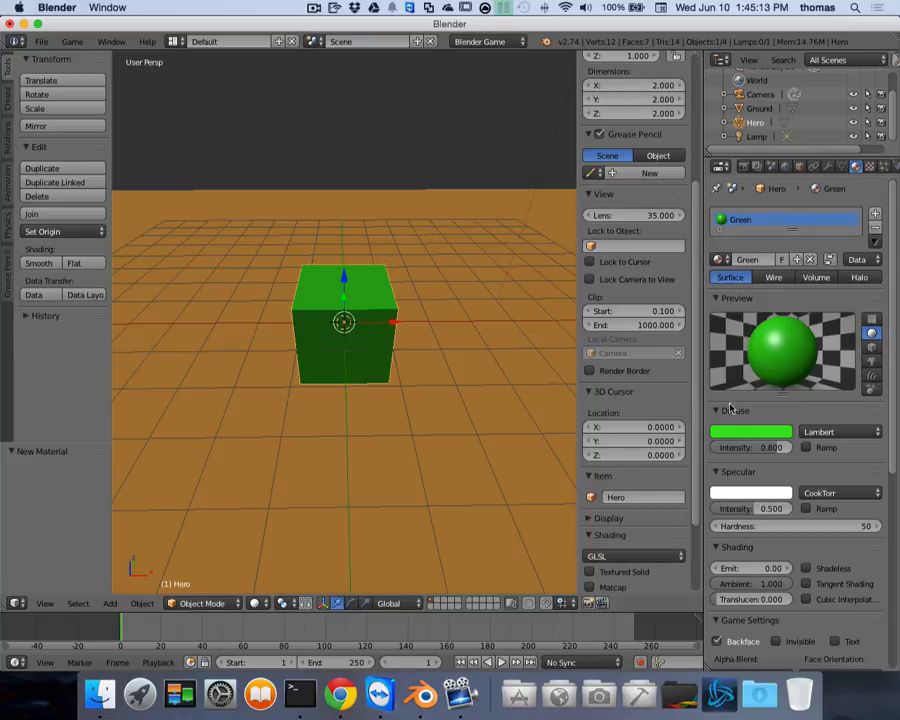
pyautogui.scroll(-3, 695, 345)
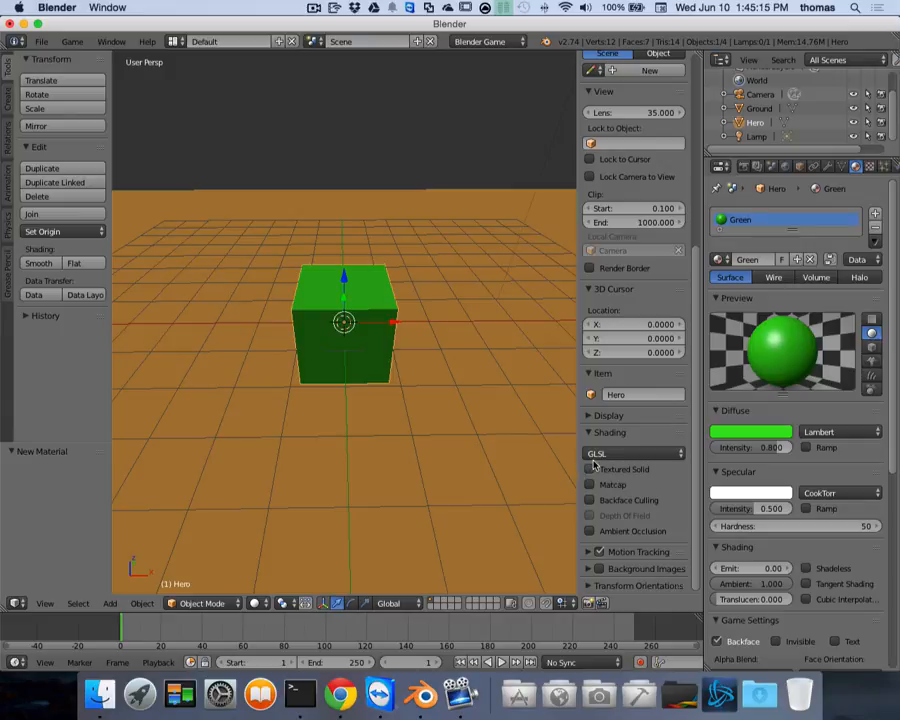
# Step: Switch the viewport shading to Texture and hide the 3D view's properties and tool shelves
pyautogui.click(252, 604)
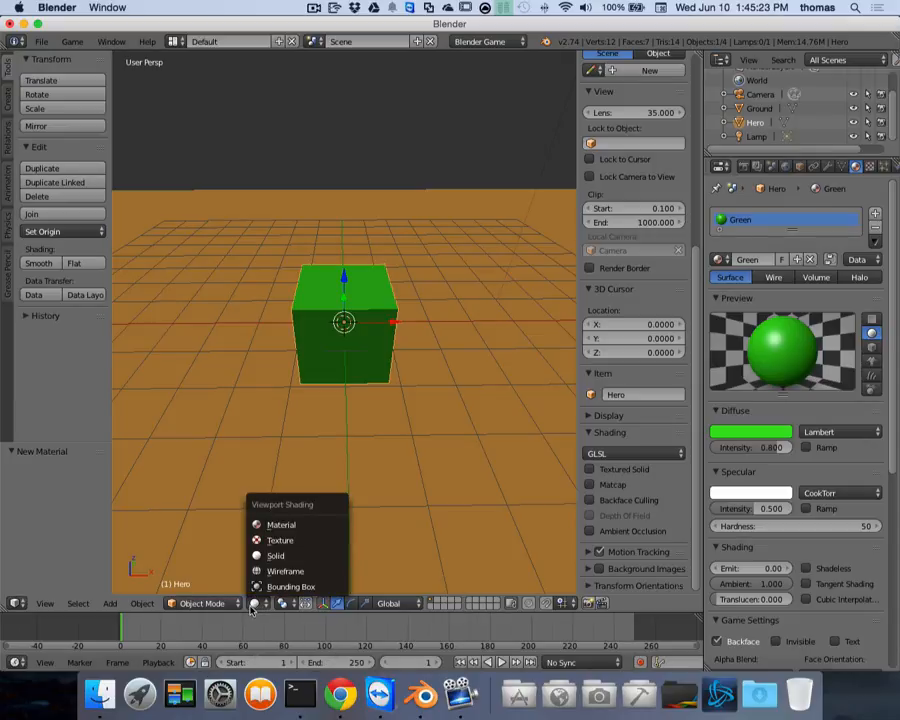
pyautogui.click(280, 540)
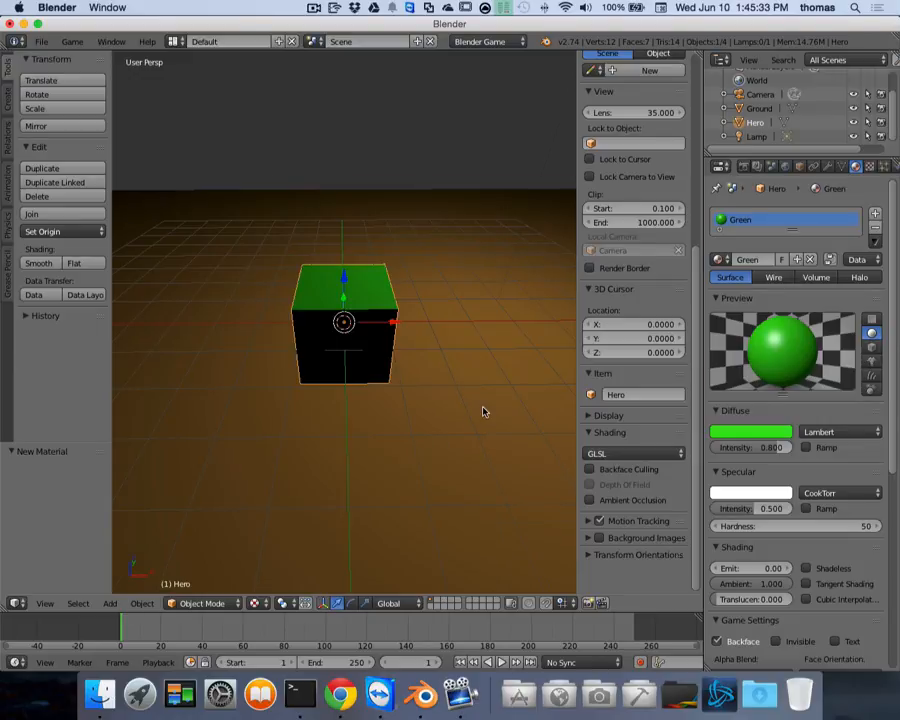
pyautogui.press('n')
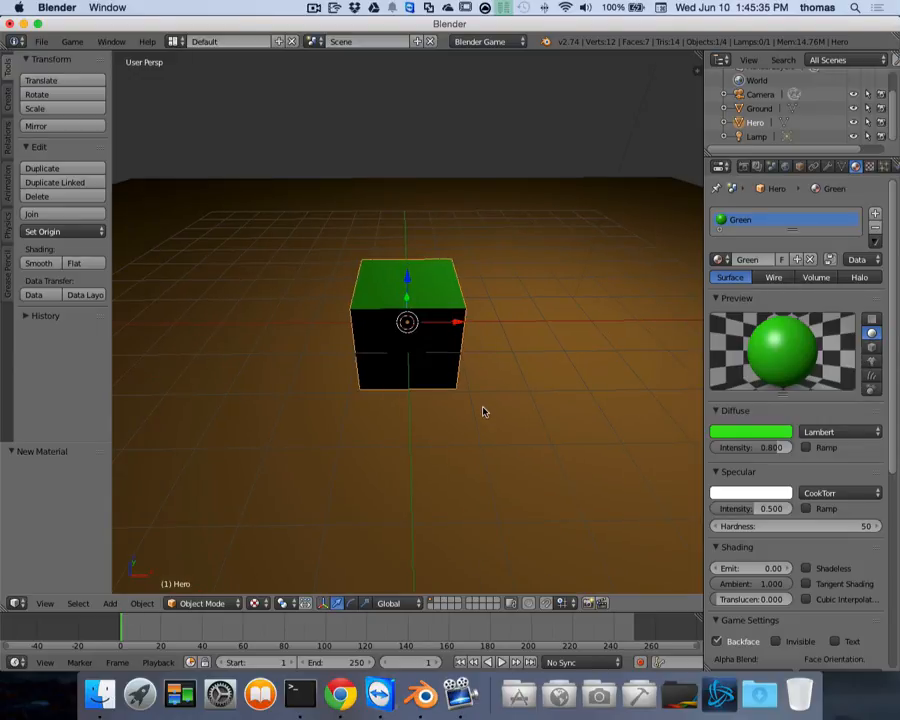
pyautogui.press('t')
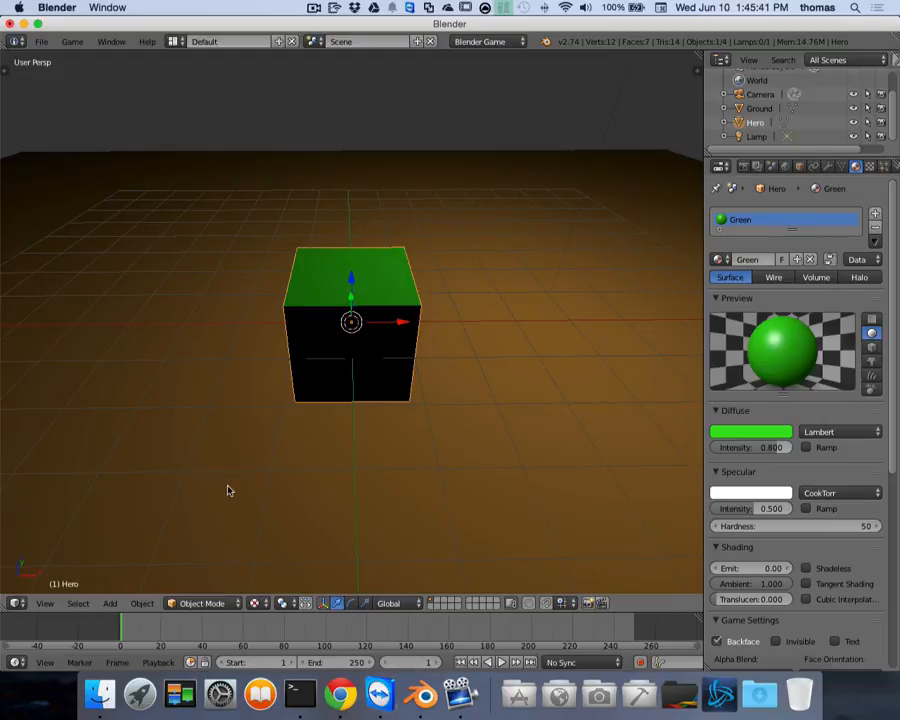
# Step: Move the lamp about -3.33 units along Y, and along X until it hangs nearly above the Hero cube
pyautogui.scroll(-2, 257, 482)
pyautogui.scroll(1, 257, 482)
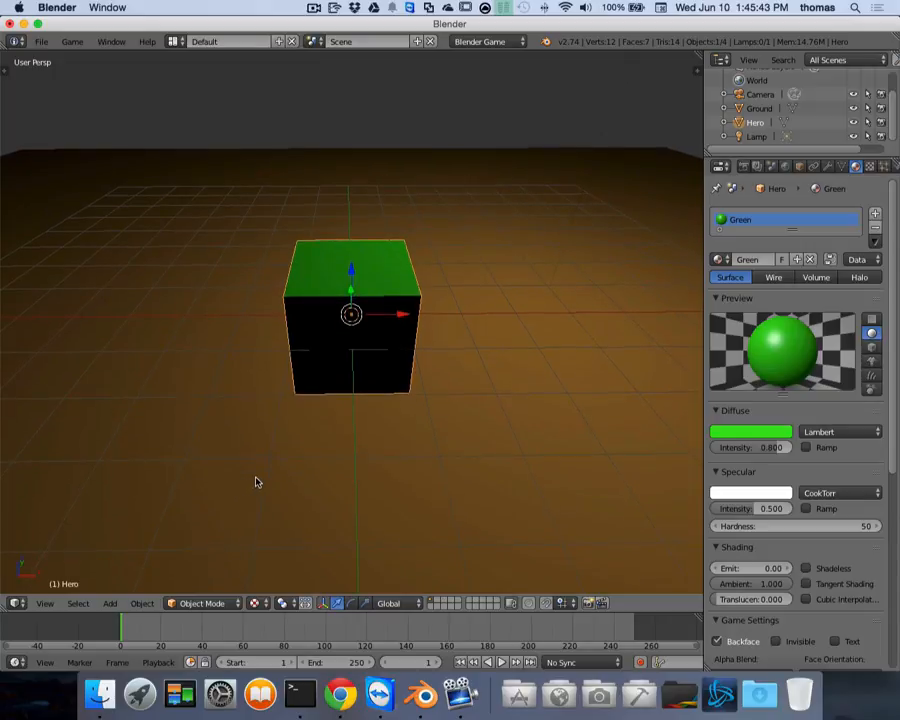
pyautogui.scroll(-5, 257, 482)
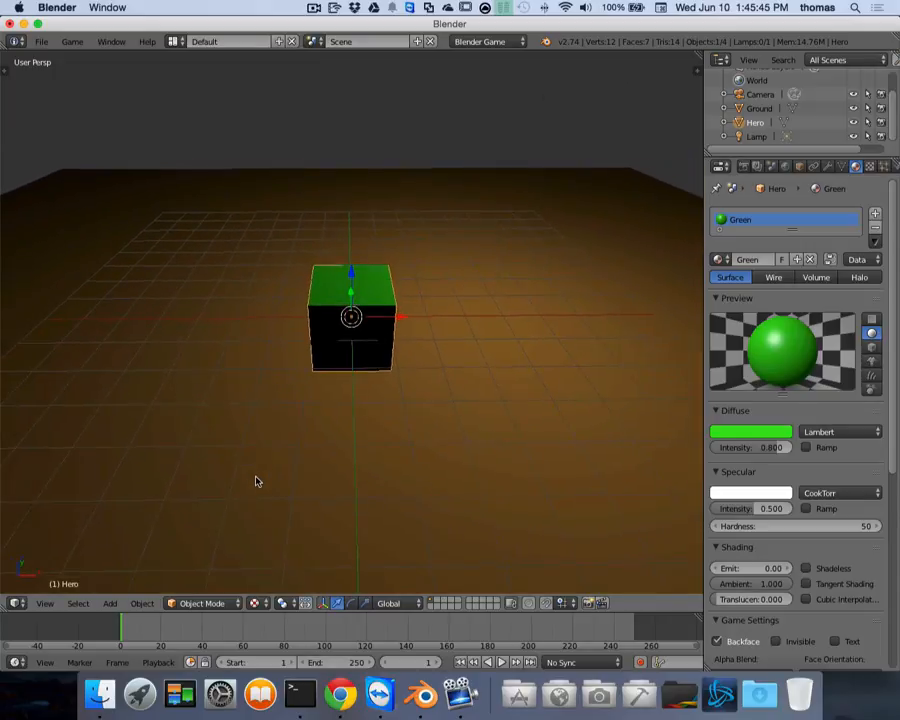
pyautogui.scroll(-1, 257, 481)
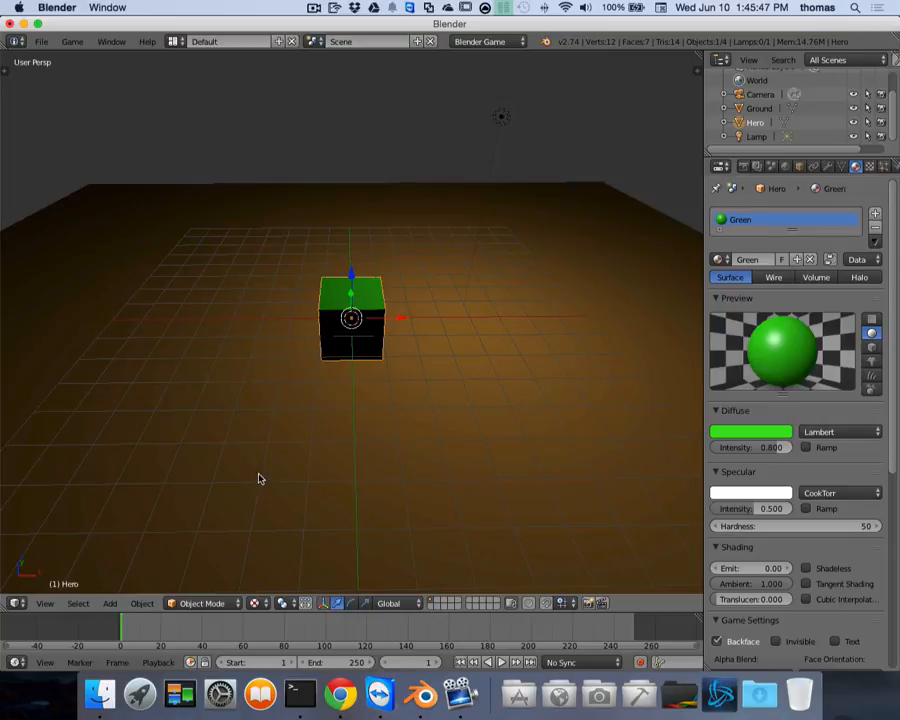
pyautogui.rightClick(494, 133)
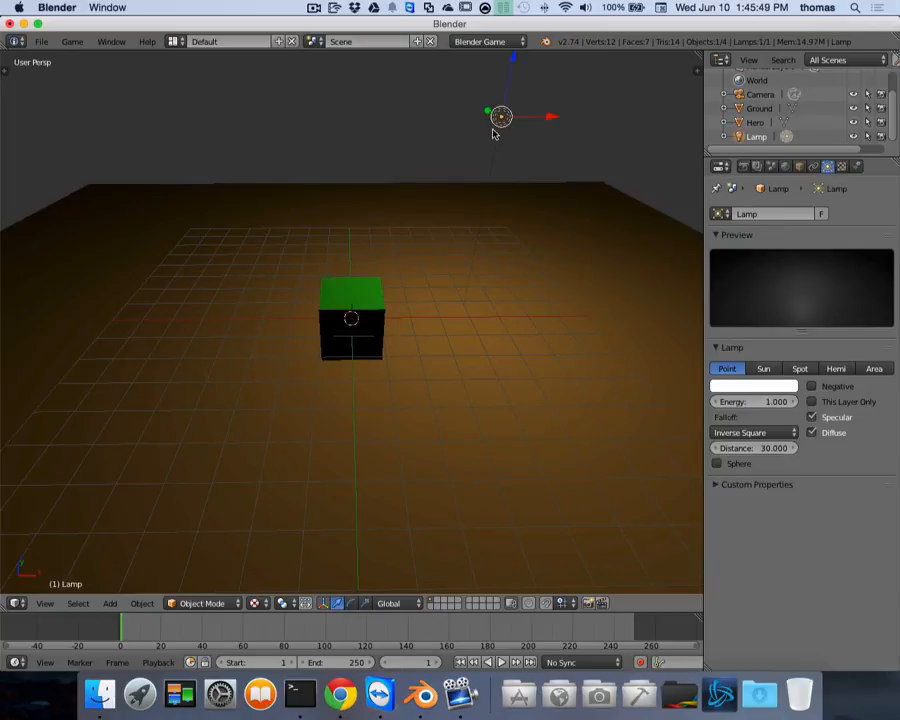
pyautogui.press('g')
pyautogui.press('y')
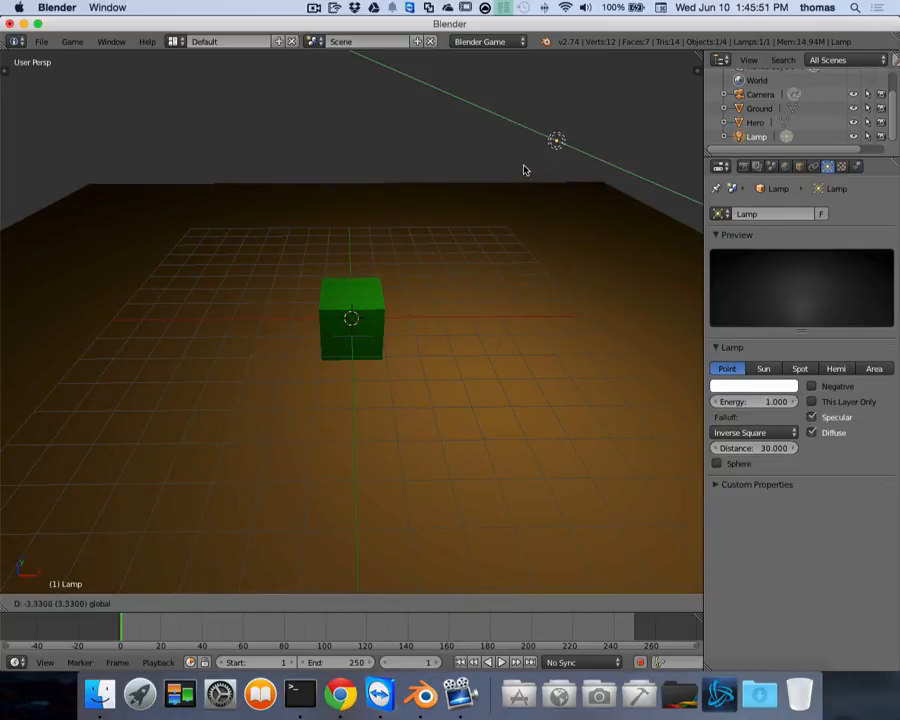
pyautogui.click(523, 170)
pyautogui.moveTo(606, 144); pyautogui.dragTo(425, 160)
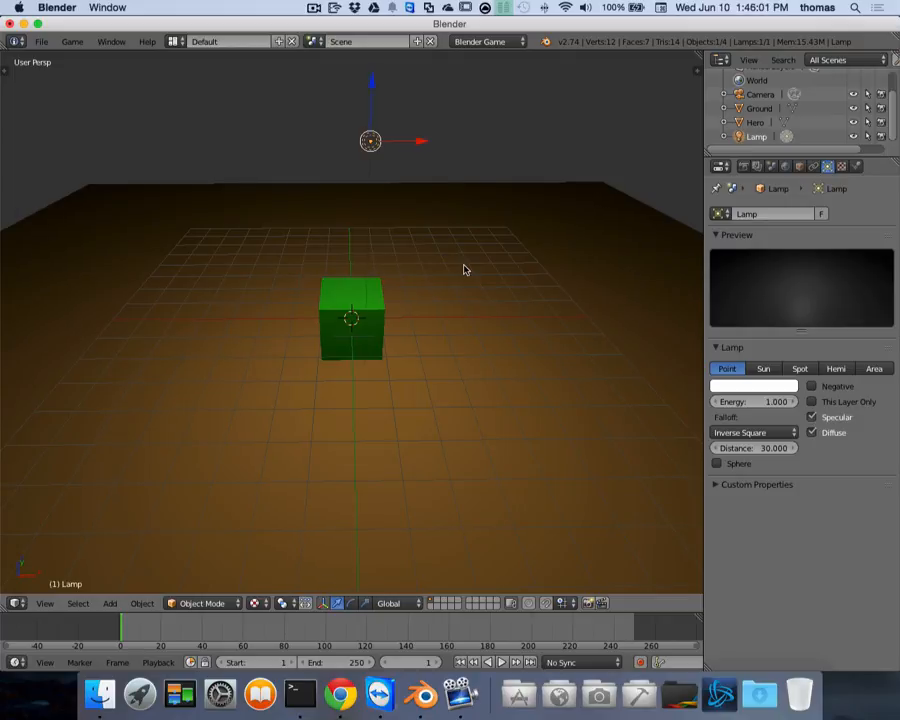
# Step: Check the scene through the camera, return to the user view, and enable Lock Camera to View
pyautogui.press('KP_0')
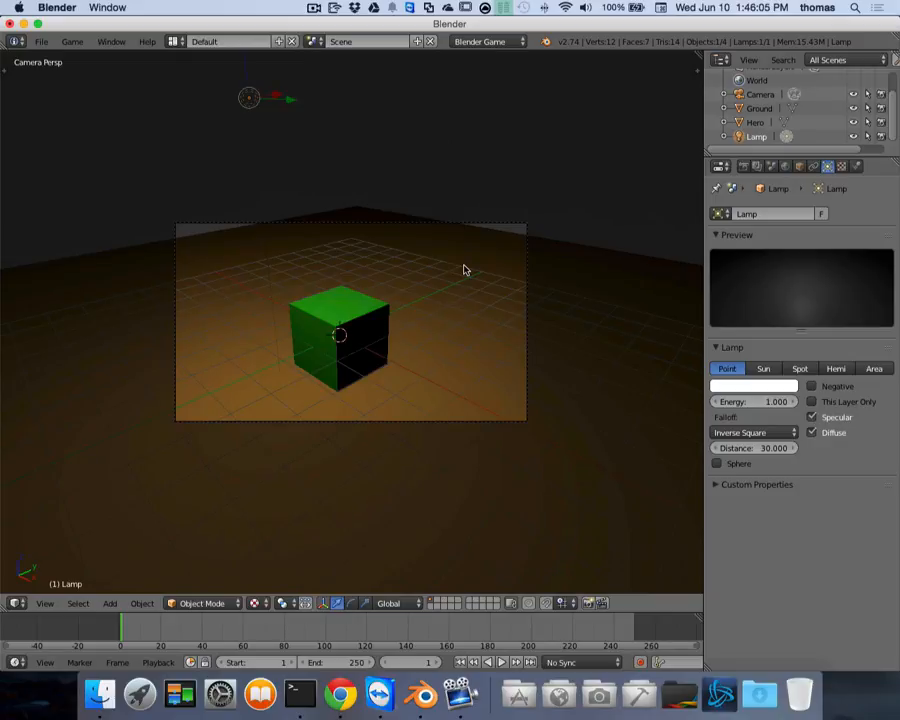
pyautogui.press('KP_0')
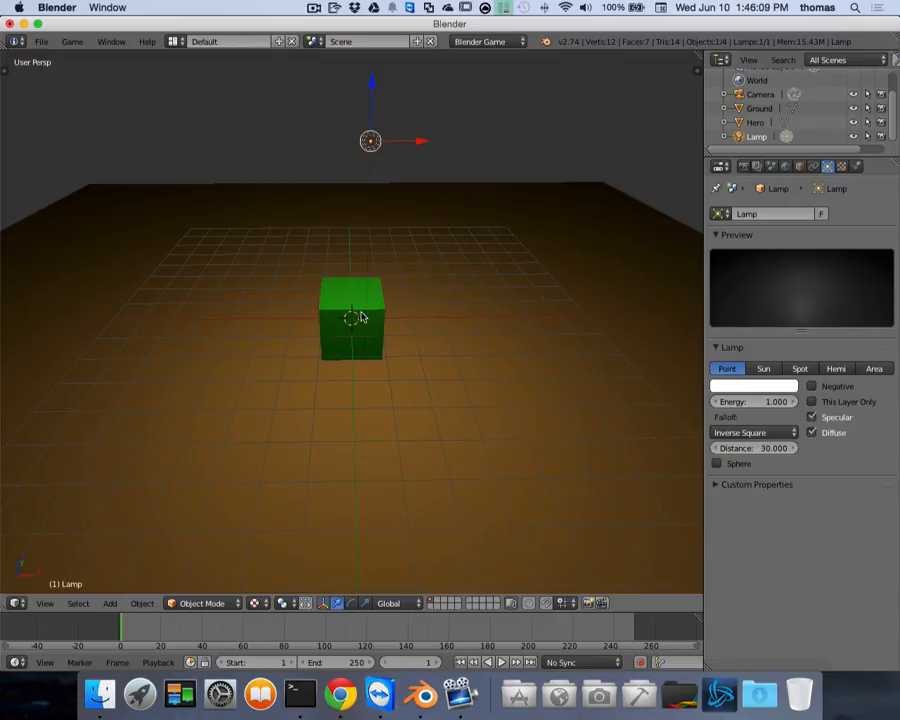
pyautogui.press('n')
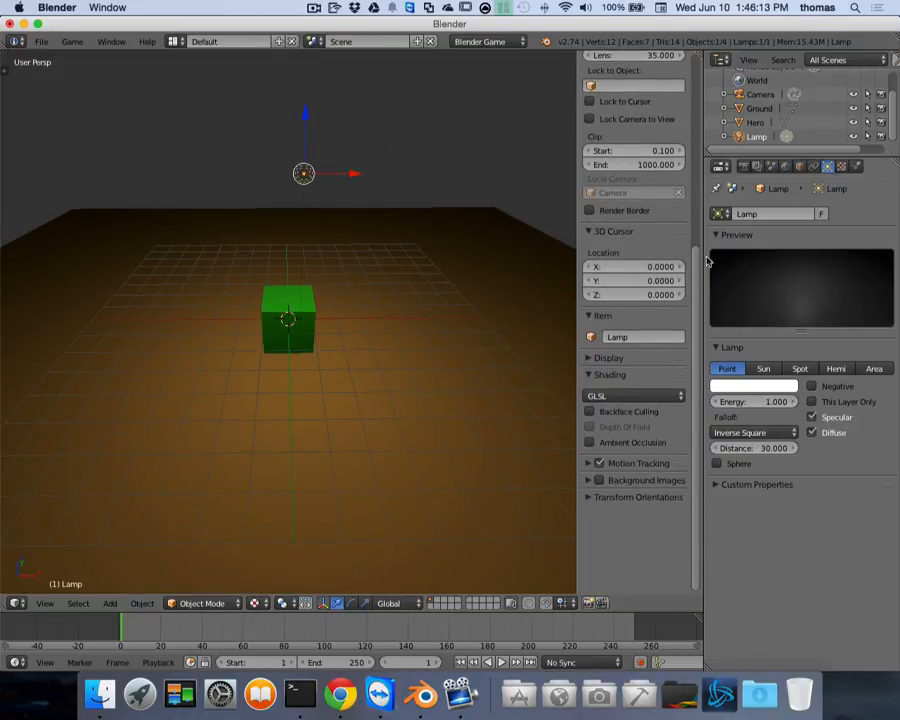
pyautogui.scroll(5, 690, 190)
pyautogui.scroll(-2, 690, 200)
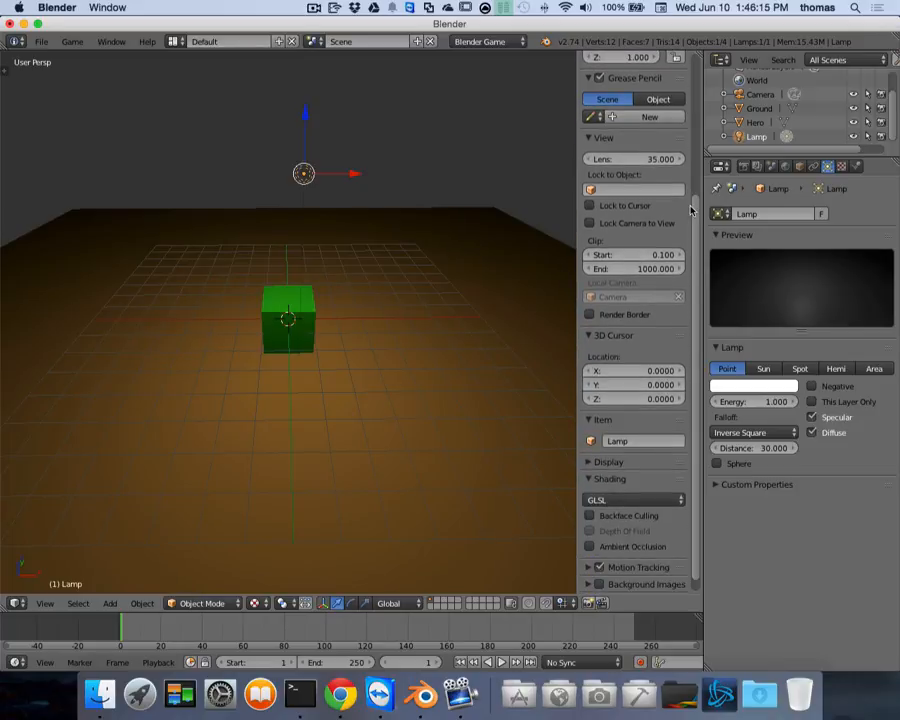
pyautogui.scroll(5, 693, 209)
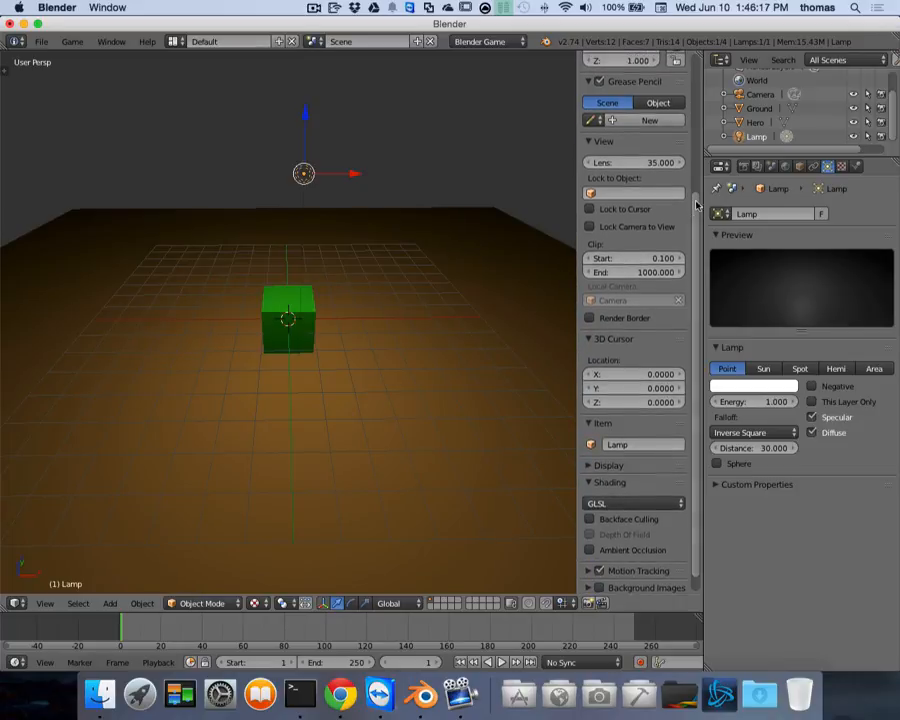
pyautogui.scroll(-5, 604, 311)
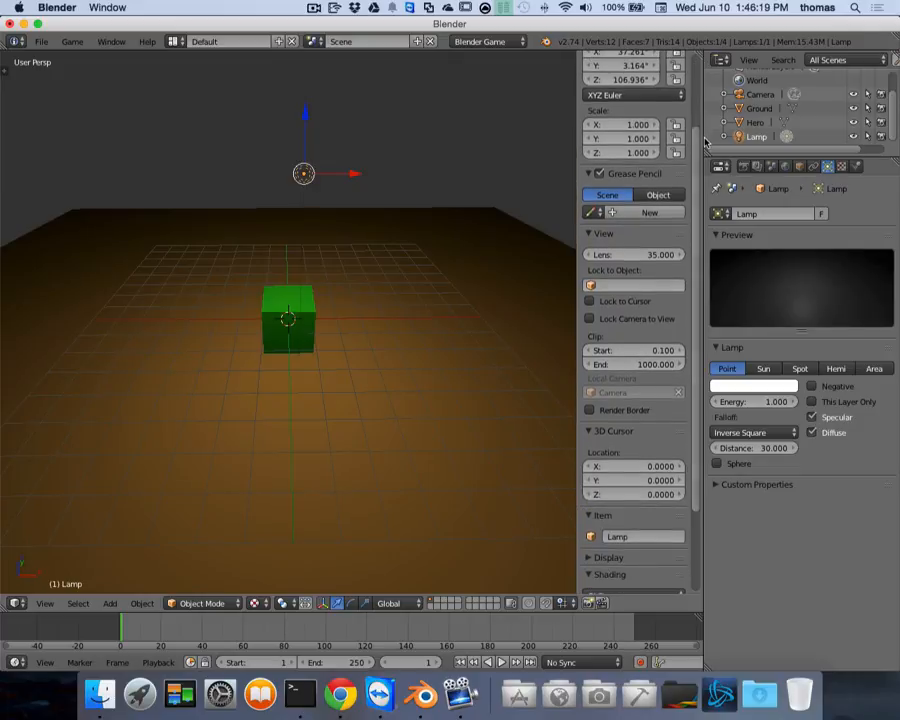
pyautogui.click(589, 319)
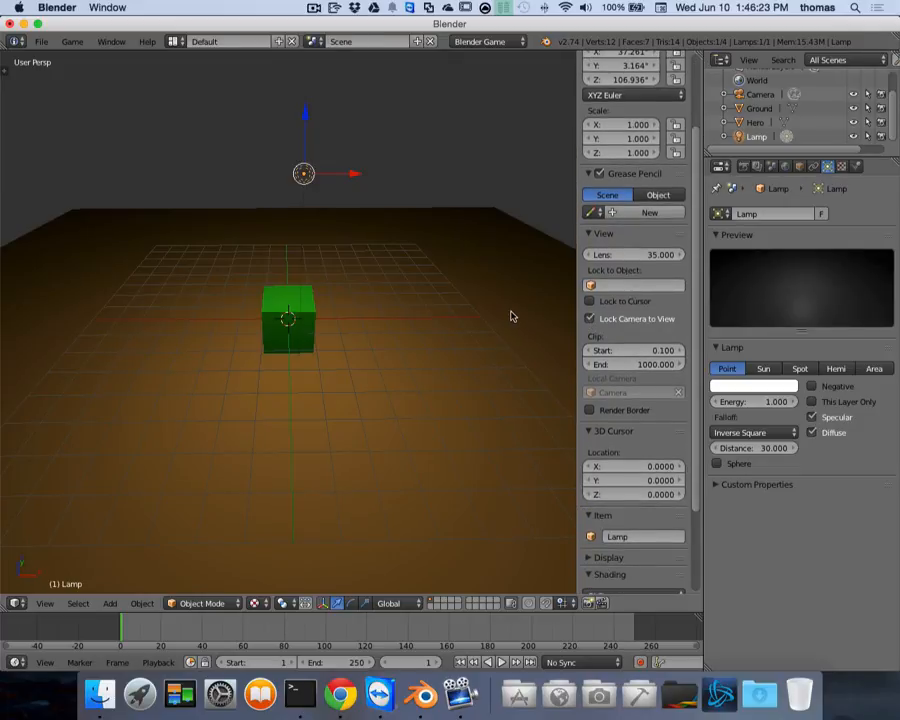
# Step: Look through the locked camera and orbit it around the Hero cube until it faces the cube's front nearly straight on
pyautogui.press('KP_0')
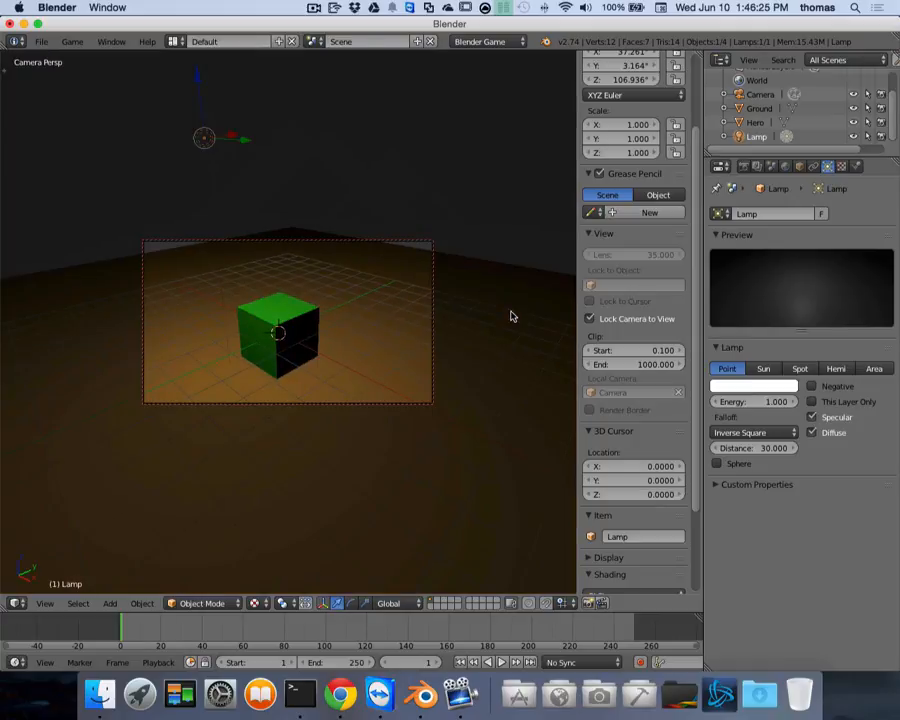
pyautogui.hscroll(2, 408, 327)
pyautogui.hscroll(-10, 408, 327)
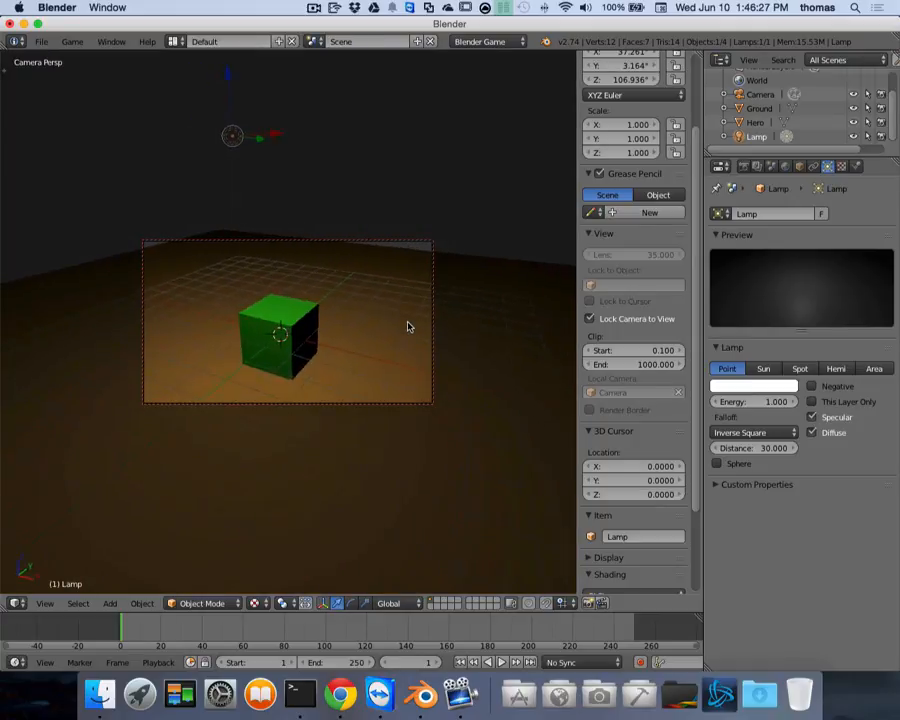
pyautogui.hscroll(-1, 408, 327)
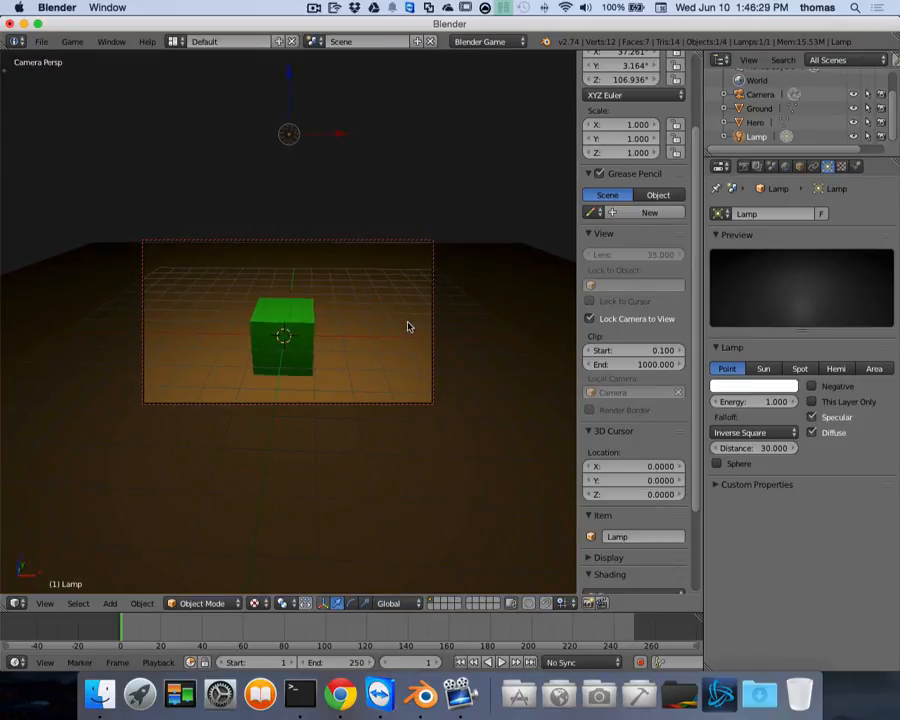
# Step: Reframe the locked camera at a lower angle and slightly farther back, keeping the Hero cube centred with the Ground's far edge in frame
pyautogui.scroll(6, 410, 326)
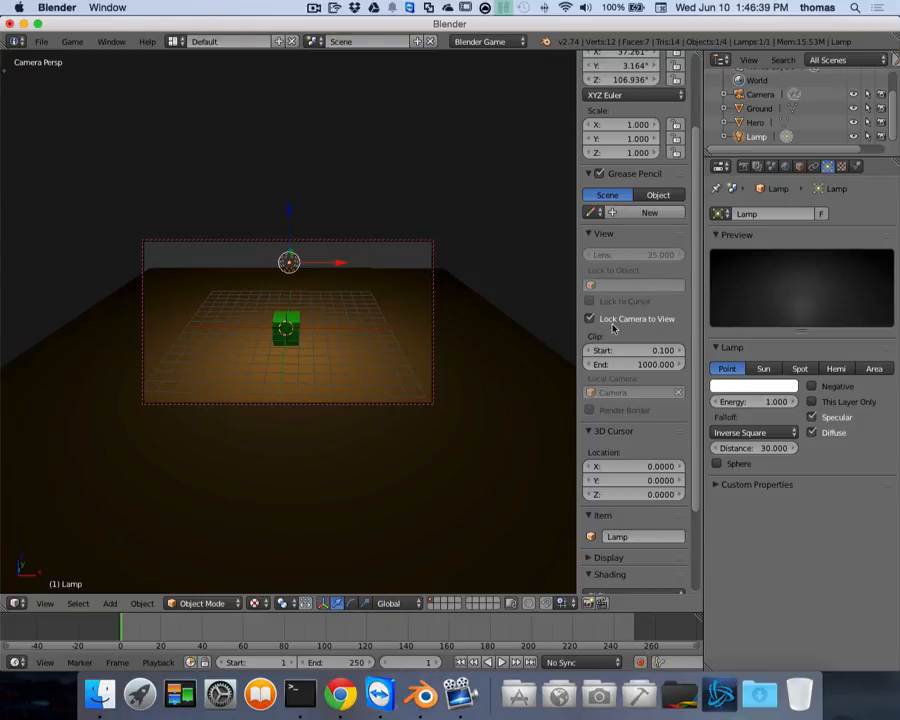
pyautogui.scroll(-5, 362, 328)
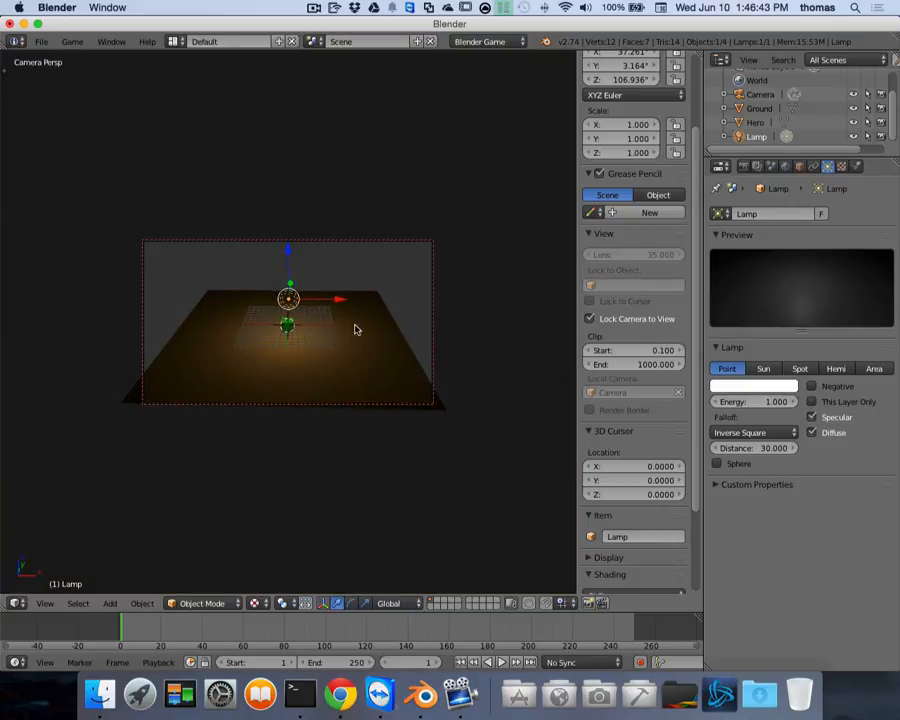
pyautogui.scroll(-2, 318, 328)
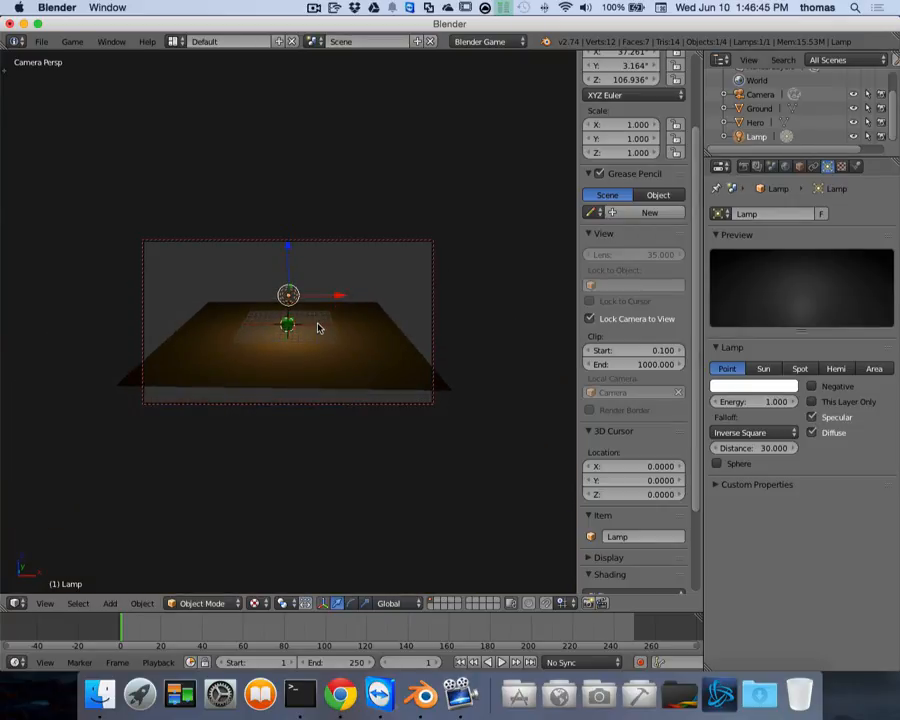
pyautogui.keyDown('shift'); pyautogui.scroll(3, 318, 328); pyautogui.keyUp('shift')
pyautogui.keyDown('shift'); pyautogui.scroll(-3, 321, 328); pyautogui.keyUp('shift')
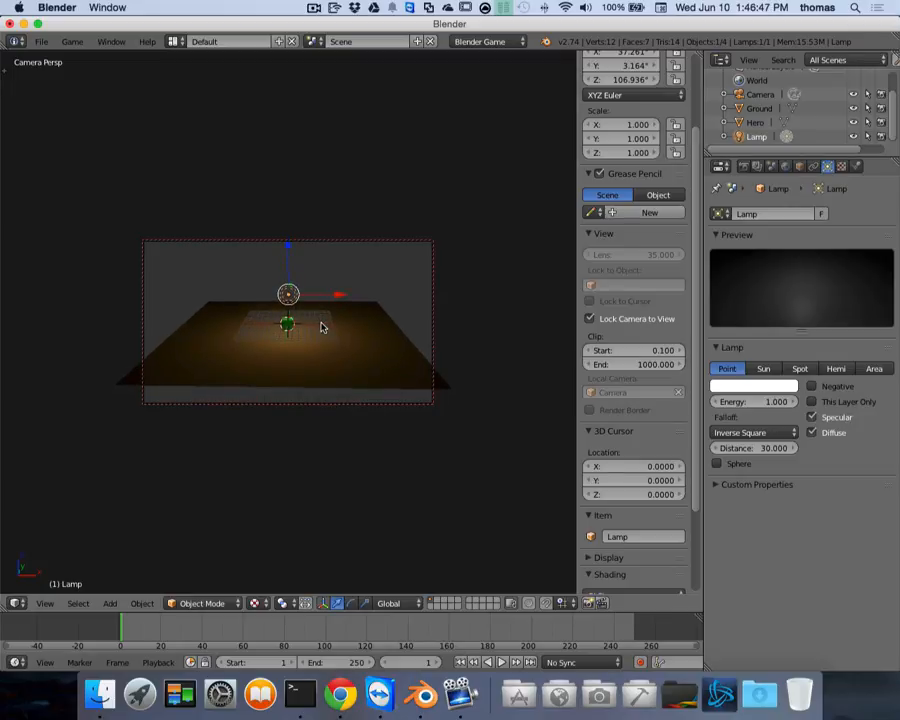
pyautogui.hscroll(1, 321, 328)
pyautogui.keyDown('ctrl'); pyautogui.scroll(6, 321, 328); pyautogui.keyUp('ctrl')
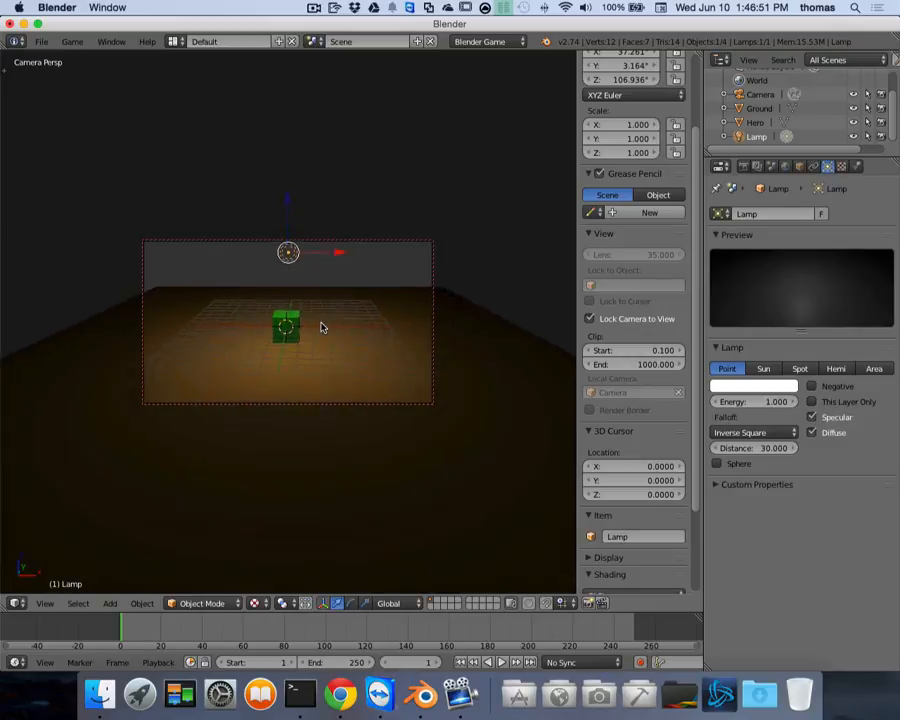
pyautogui.keyDown('ctrl'); pyautogui.scroll(3, 321, 328); pyautogui.keyUp('ctrl')
pyautogui.hscroll(1, 322, 328)
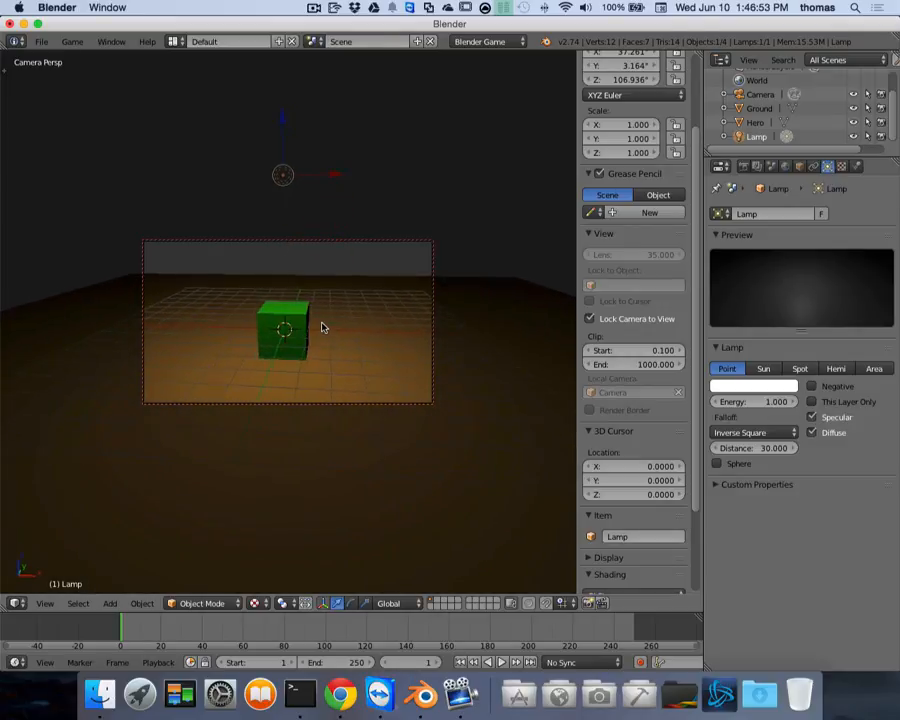
pyautogui.hscroll(-1, 322, 328)
pyautogui.hscroll(1, 322, 328)
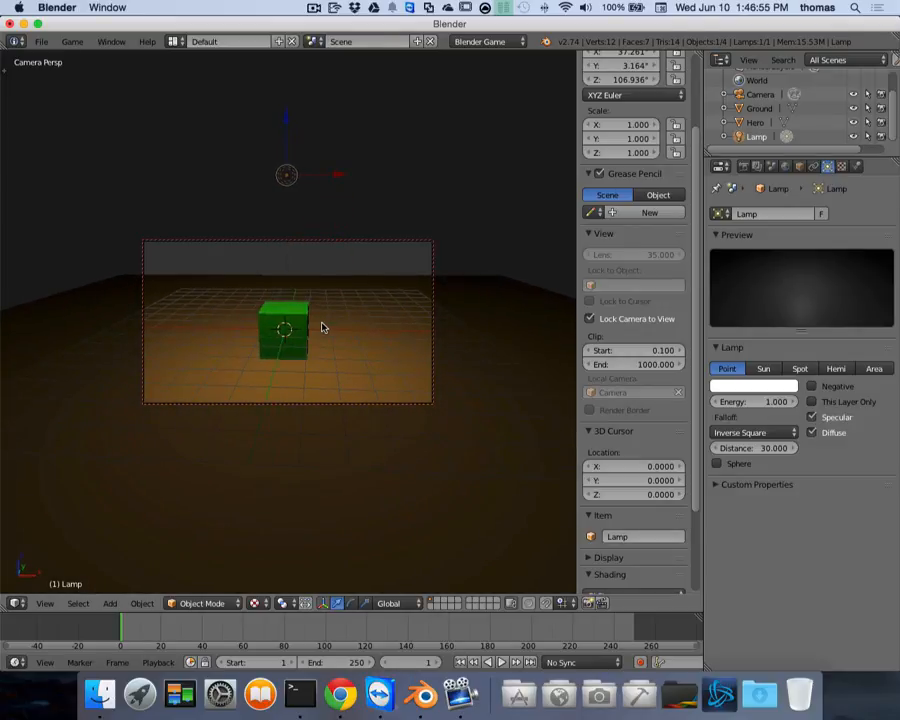
# Step: Compare the camera view with the user view by switching between them several times, ending in the camera view
pyautogui.press('KP_0')
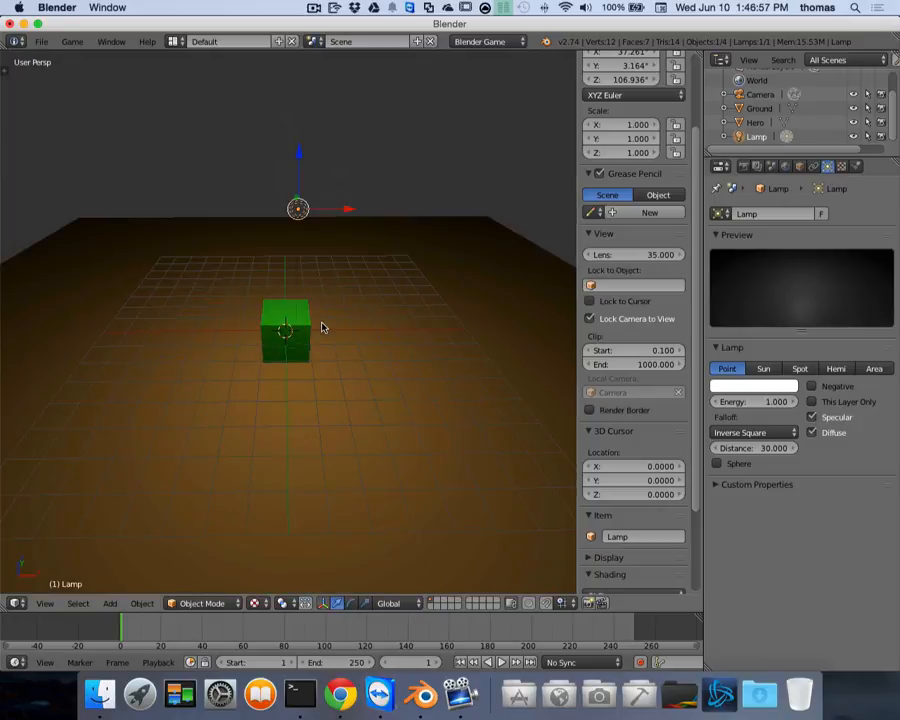
pyautogui.press('KP_0')
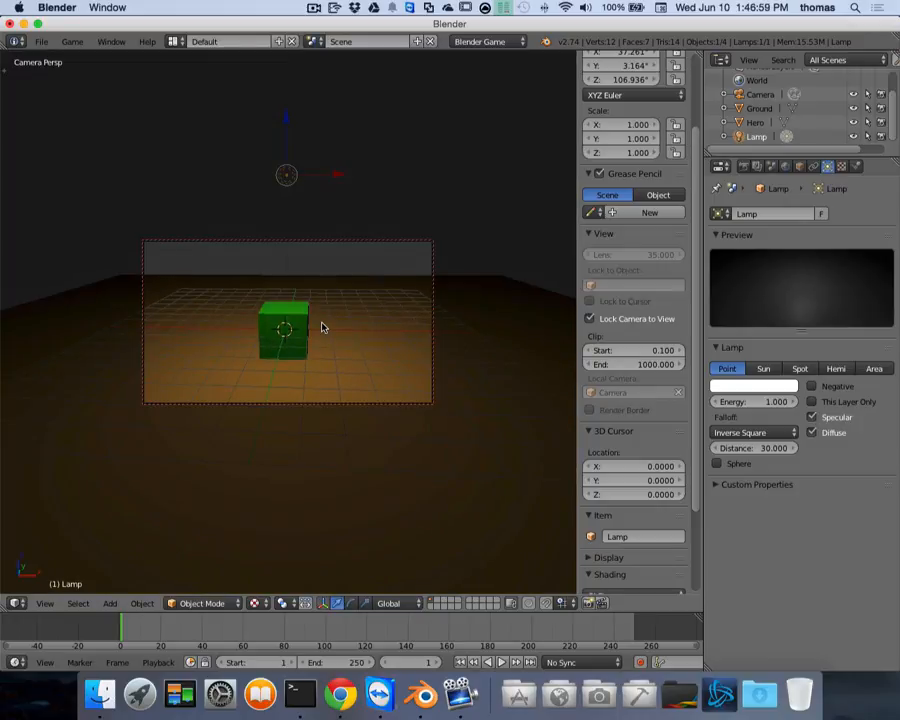
pyautogui.press('KP_0')
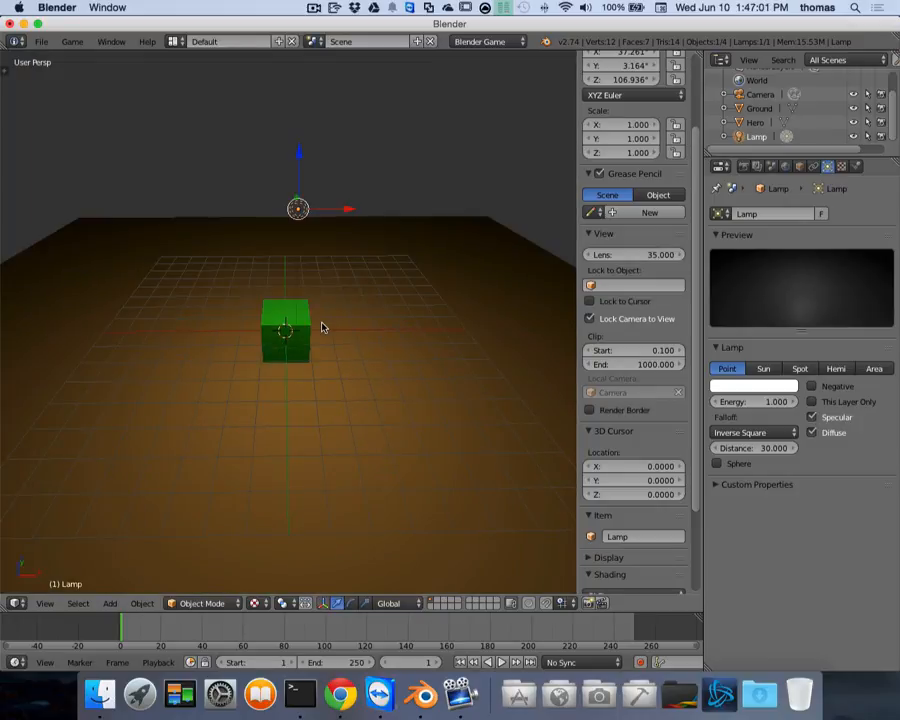
pyautogui.press('KP_0')
pyautogui.press('KP_0')
pyautogui.press('KP_0')
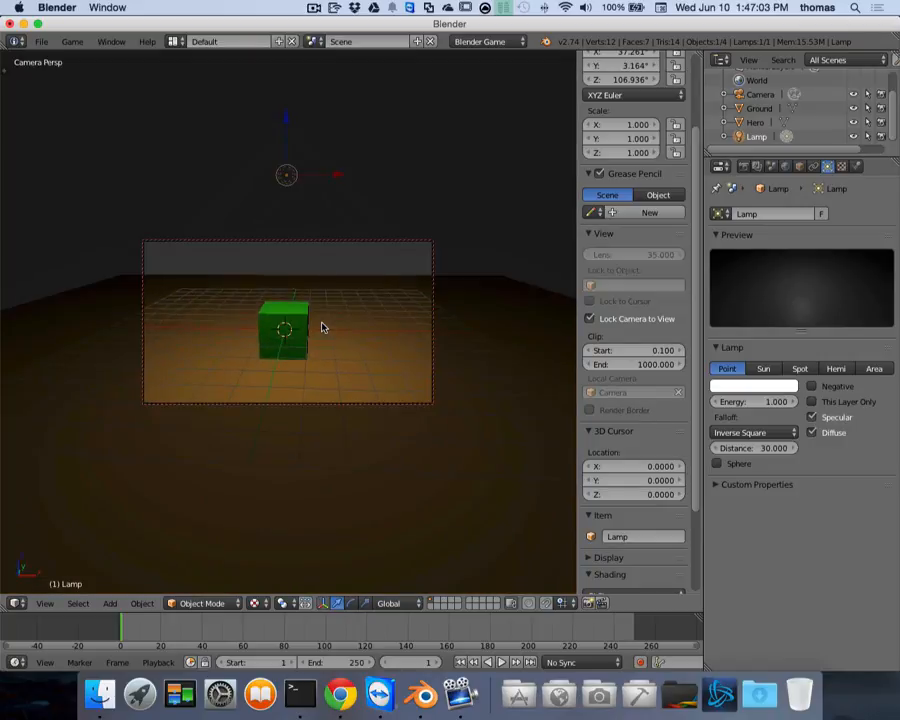
pyautogui.press('KP_0')
pyautogui.press('KP_0')
pyautogui.press('KP_0')
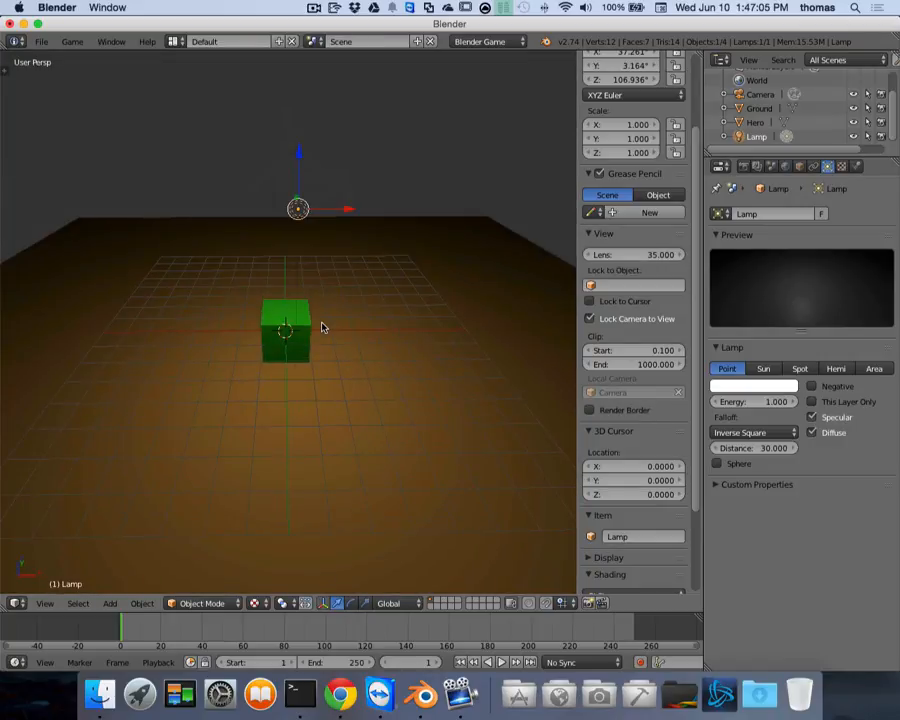
pyautogui.press('KP_0')
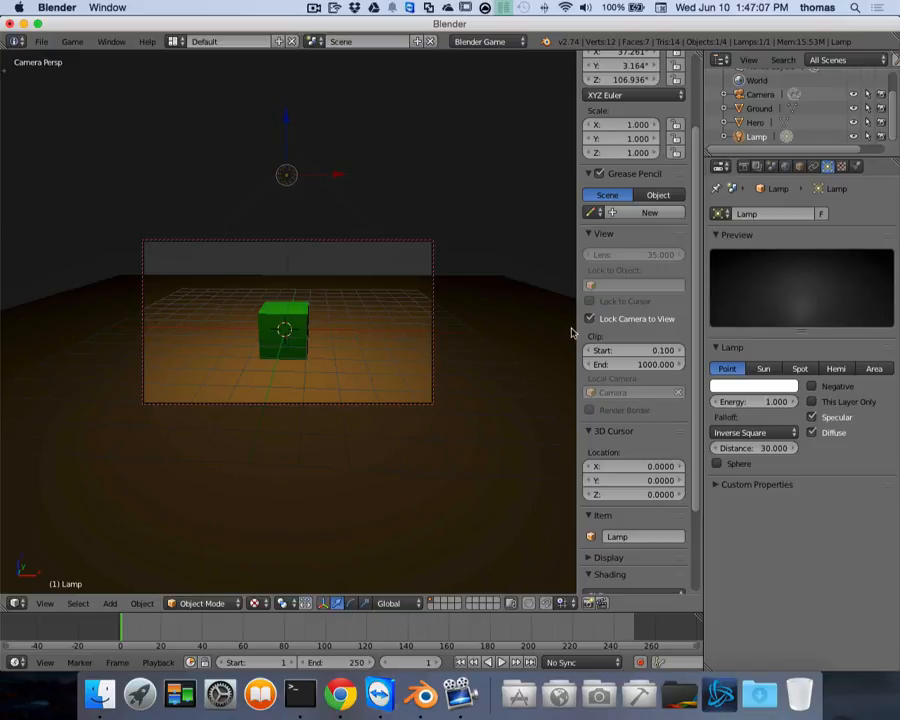
# Step: Turn off Lock Camera to View, hide the properties shelf, and widen the 3D view so the camera frame fills it
pyautogui.click(614, 321)
pyautogui.scroll(-1, 352, 342)
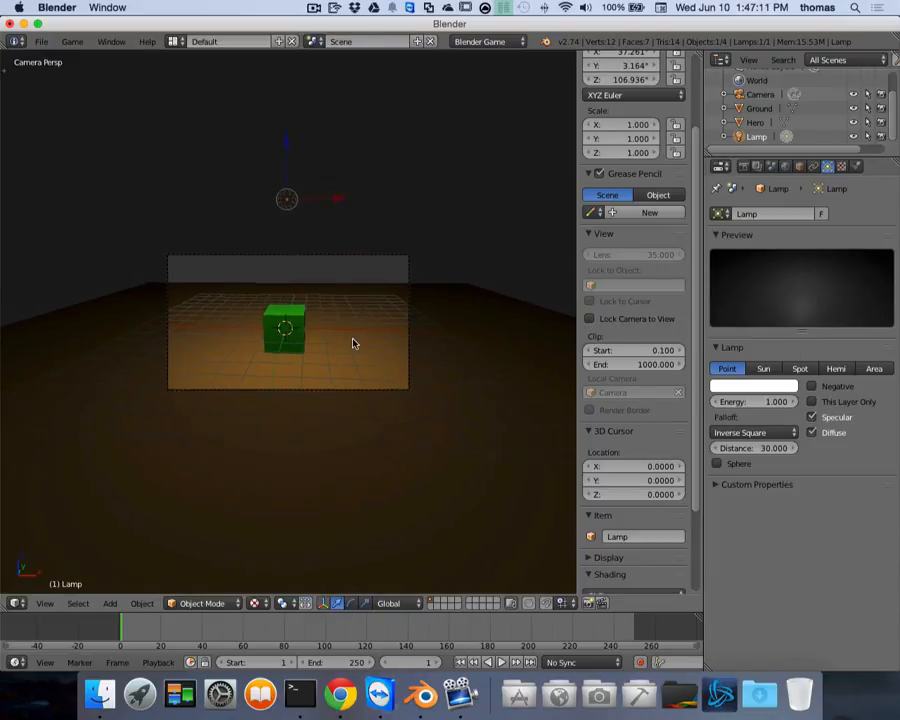
pyautogui.scroll(5, 352, 342)
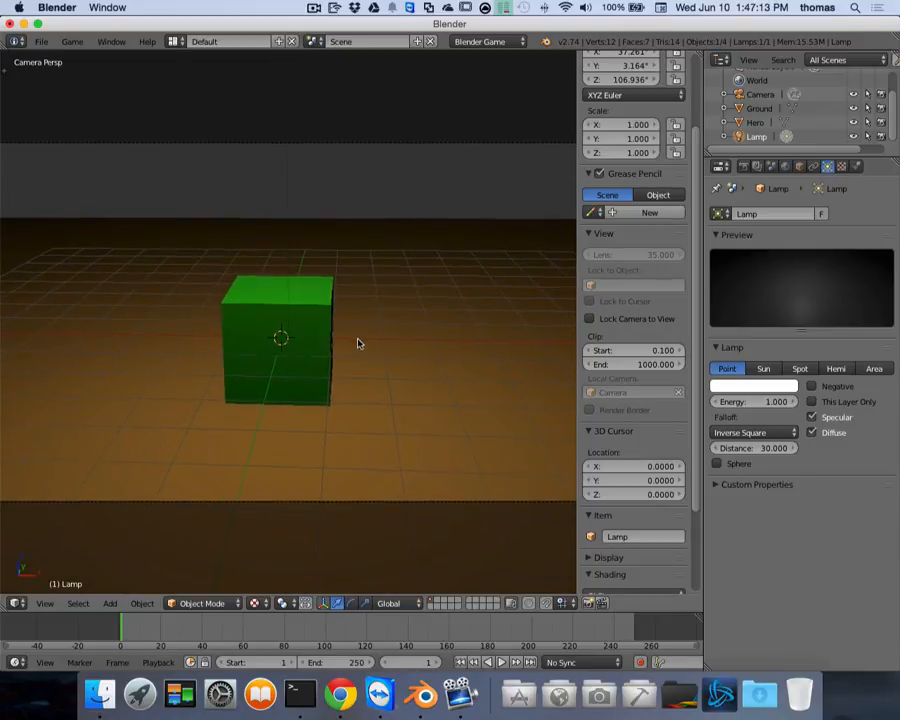
pyautogui.scroll(-2, 358, 343)
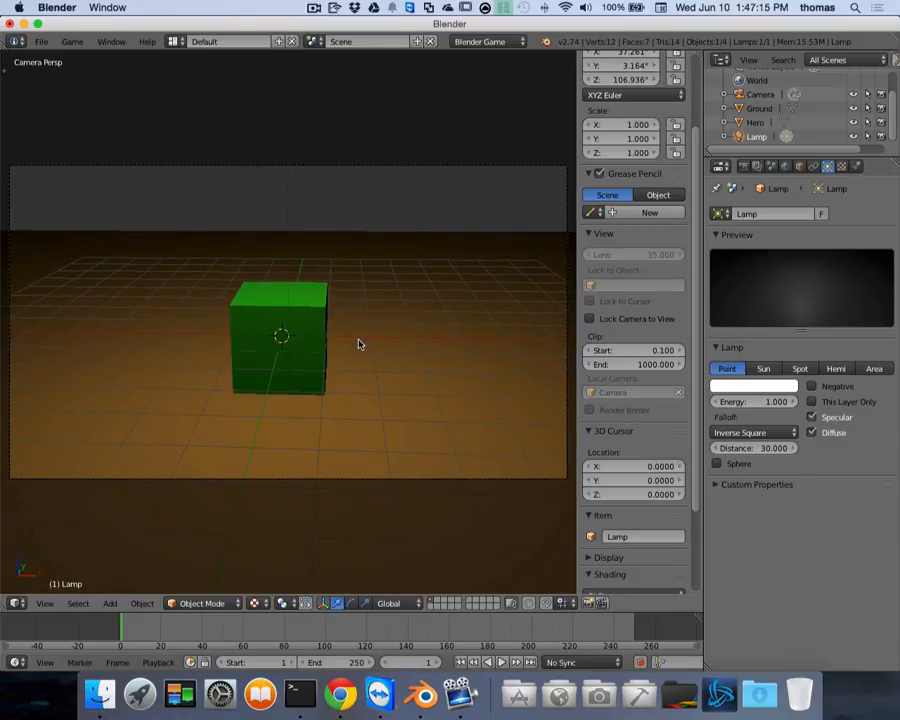
pyautogui.press('n')
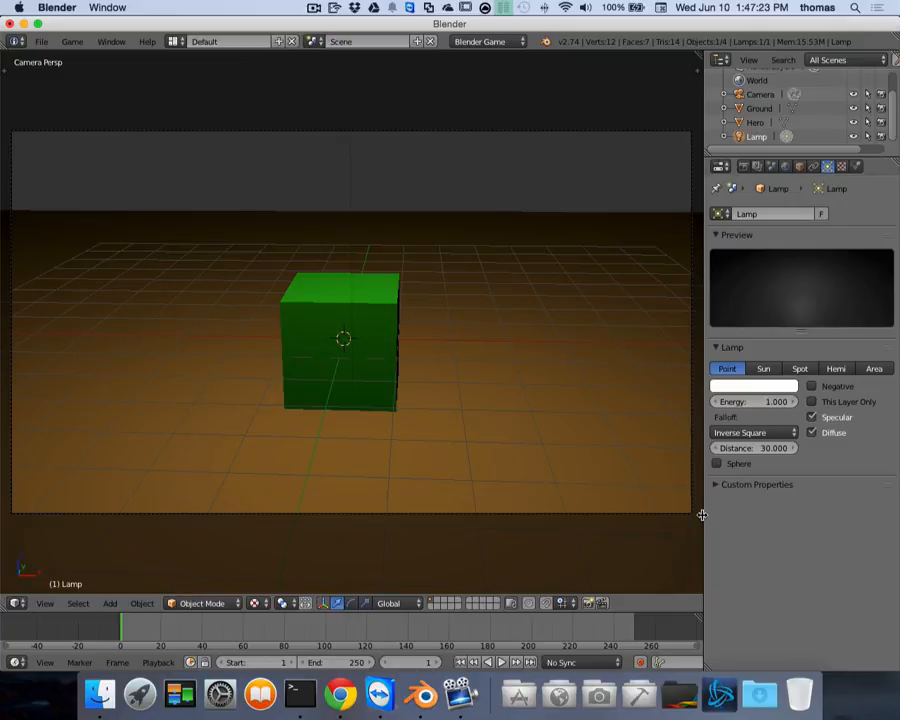
pyautogui.moveTo(704, 515); pyautogui.dragTo(739, 512)
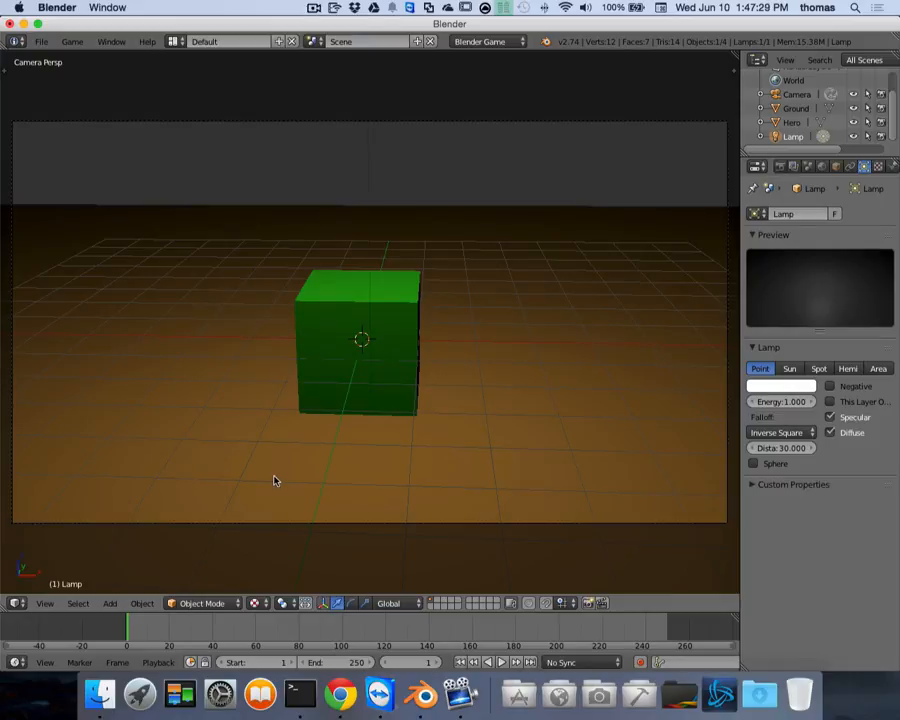
# Step: Return to the user view and align the active camera to it
pyautogui.press('KP_0')
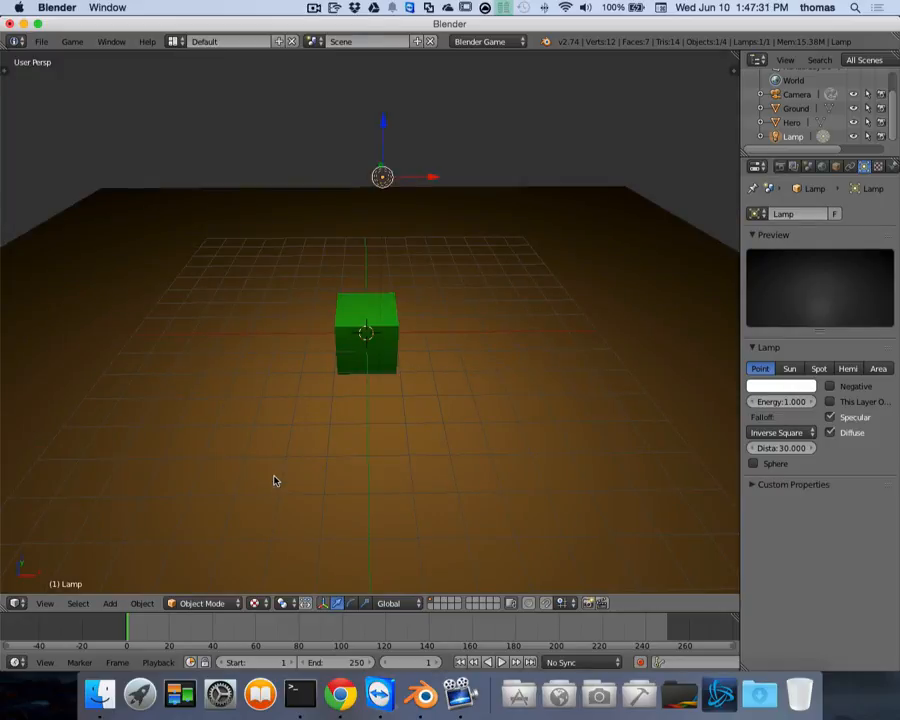
pyautogui.press('KP_0')
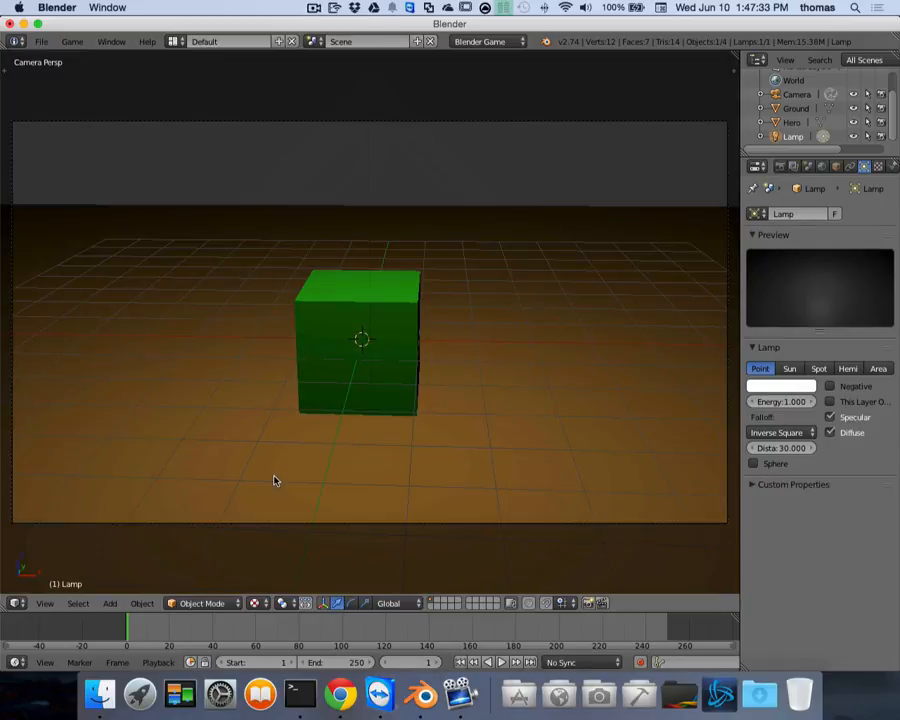
pyautogui.press('KP_0')
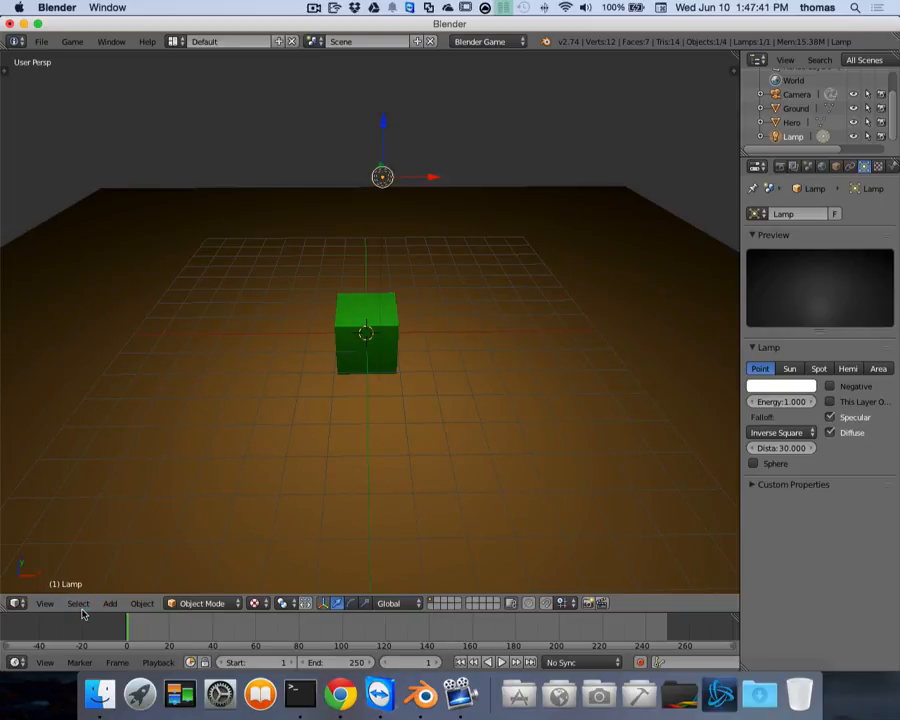
pyautogui.click(46, 604)
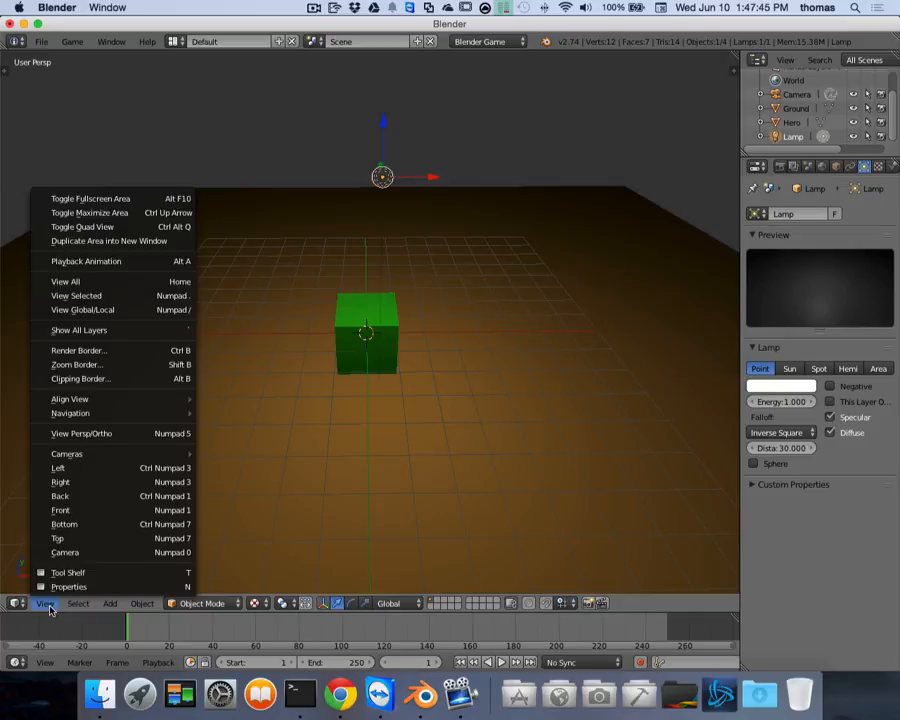
pyautogui.moveTo(78, 403)
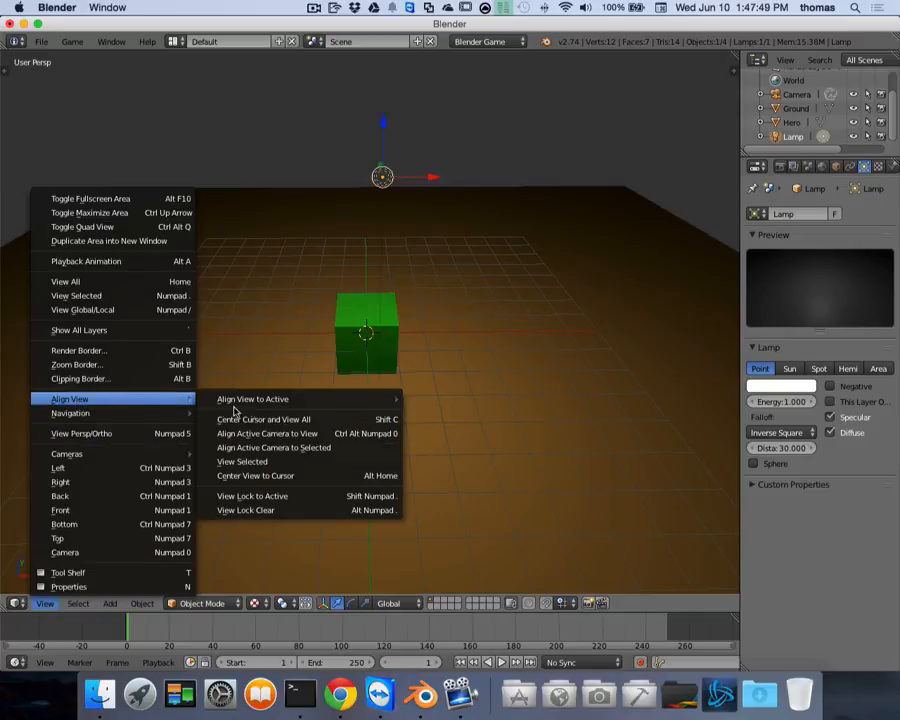
pyautogui.click(301, 436)
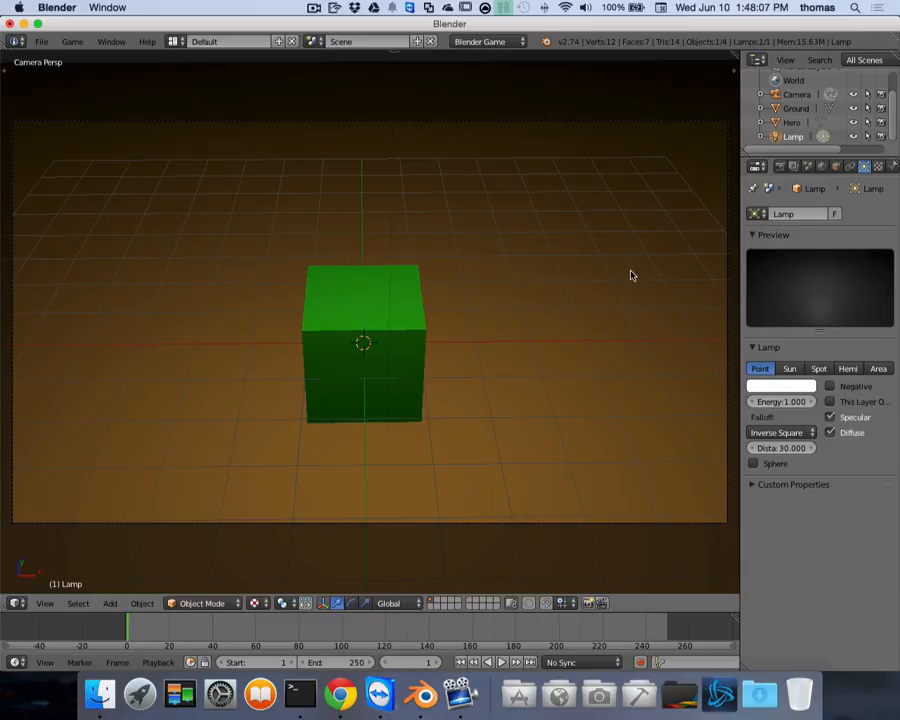
# Step: With Lock Camera to View temporarily enabled, lower the camera's angle until the Ground's far edge enters the frame, and hide the properties shelf again
pyautogui.press('n')
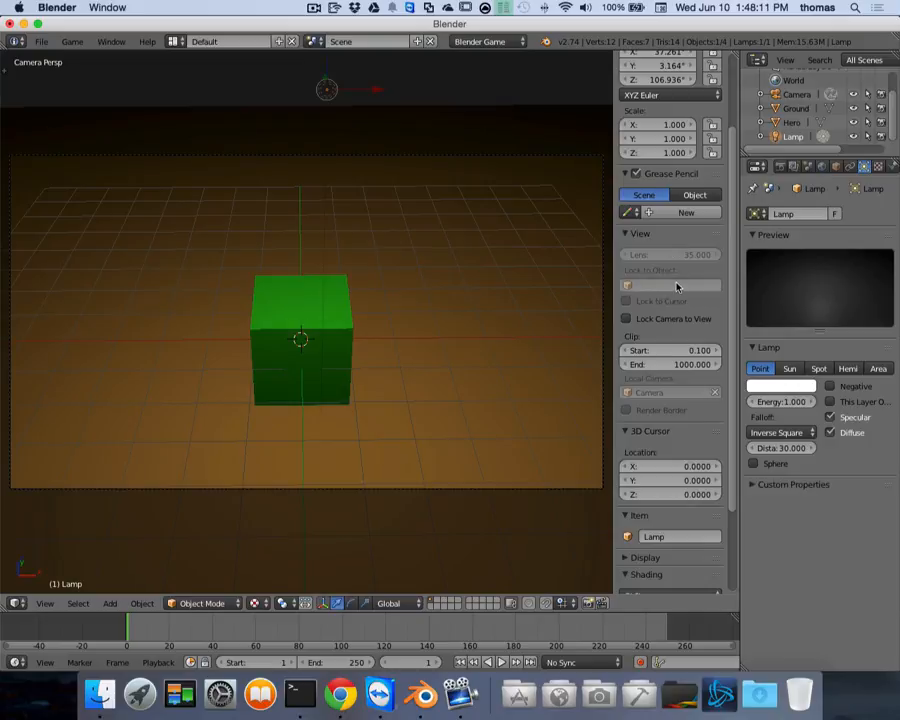
pyautogui.scroll(2, 684, 274)
pyautogui.scroll(3, 687, 274)
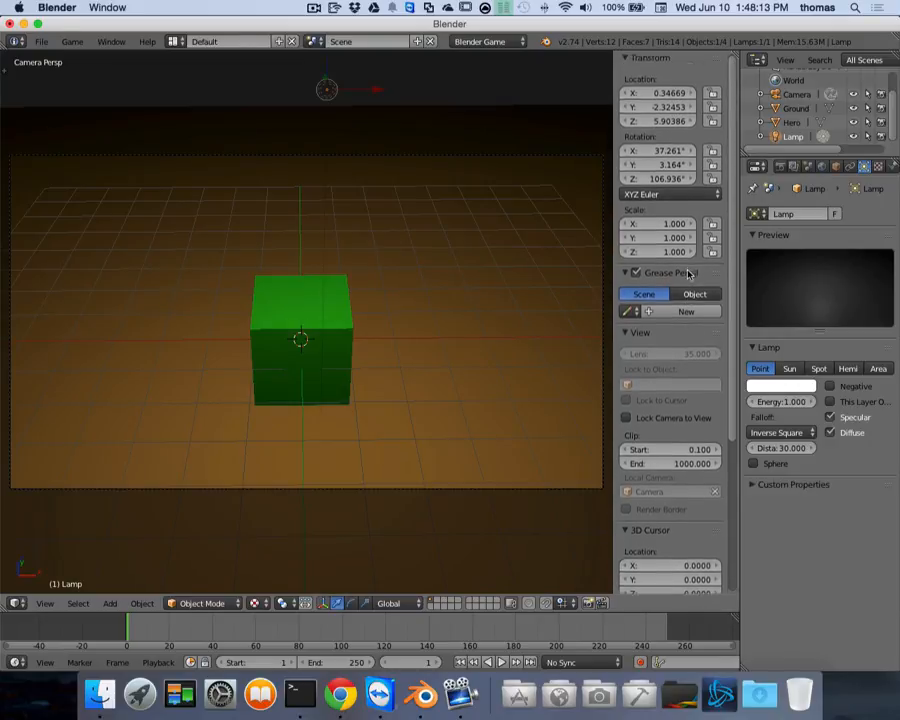
pyautogui.scroll(-8, 682, 300)
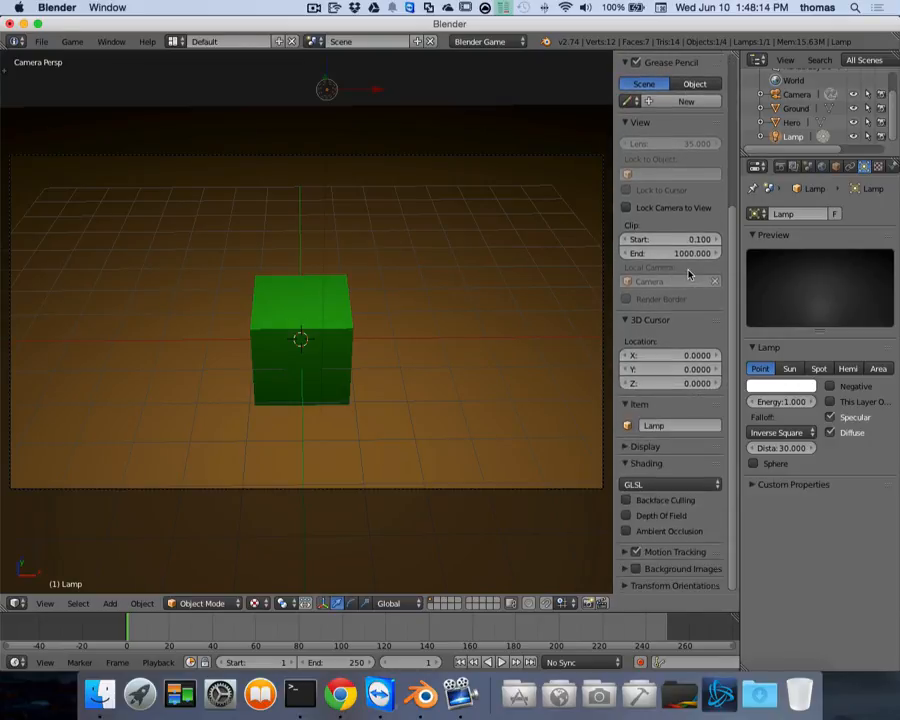
pyautogui.click(627, 207)
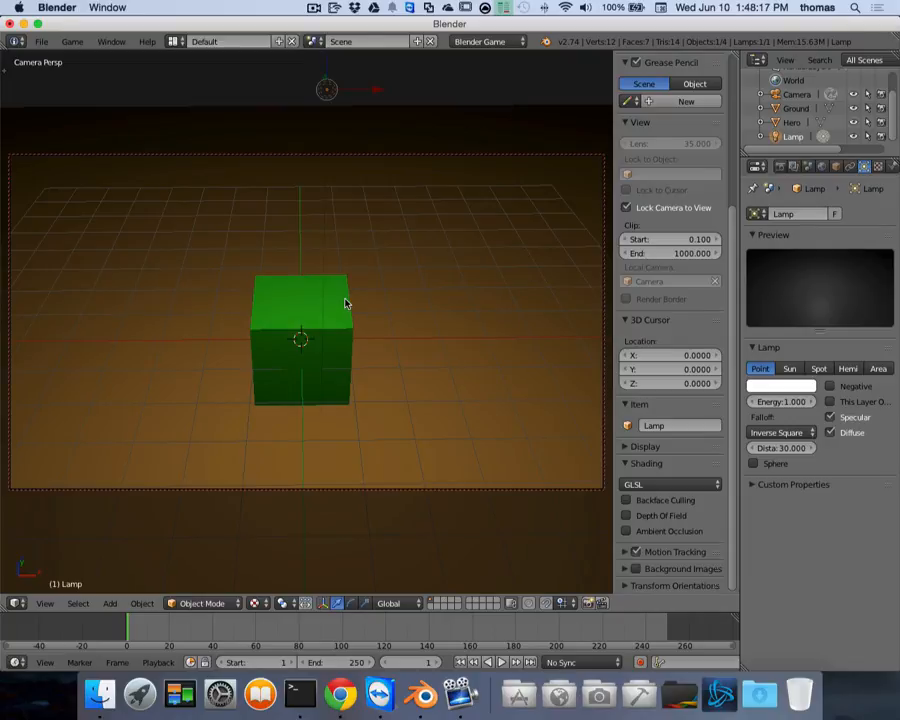
pyautogui.scroll(-3, 345, 303)
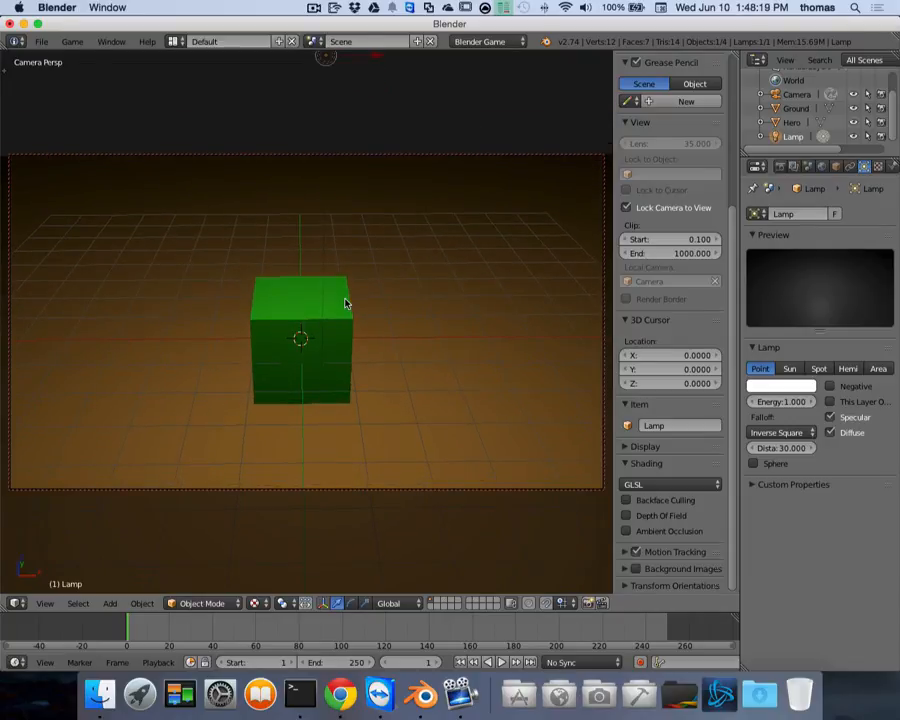
pyautogui.scroll(-1, 345, 303)
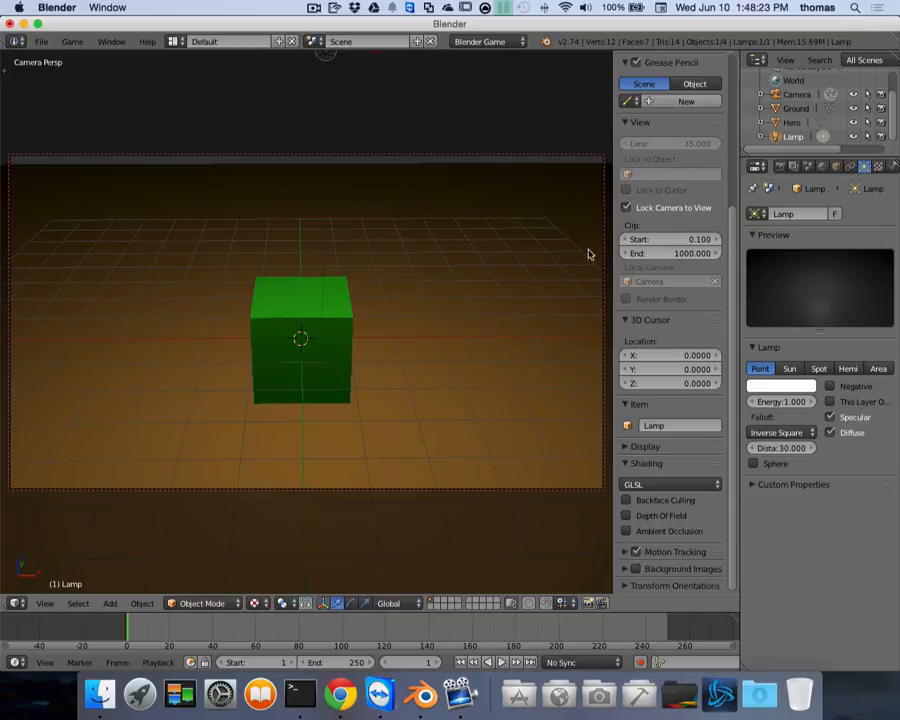
pyautogui.click(627, 208)
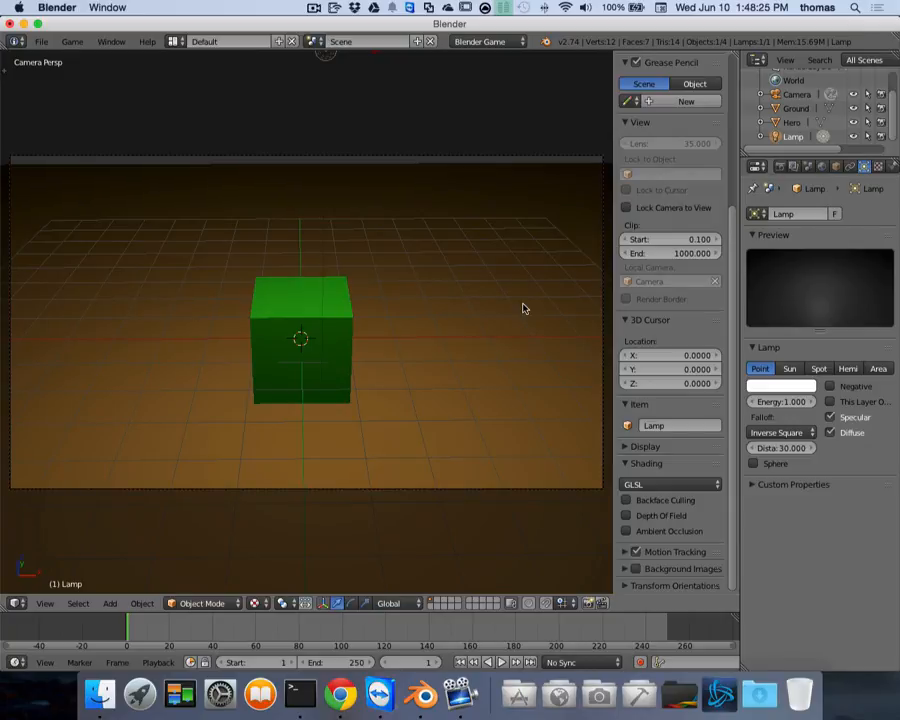
pyautogui.press('n')
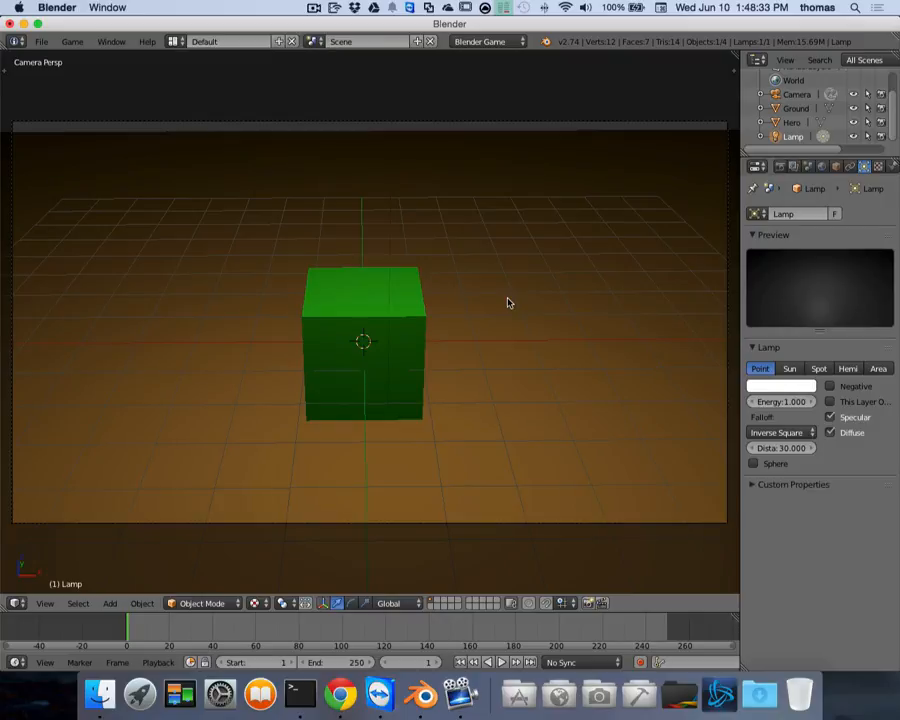
# Step: Run the game to preview the scene through the camera, and exit back to the editor
pyautogui.press('p')
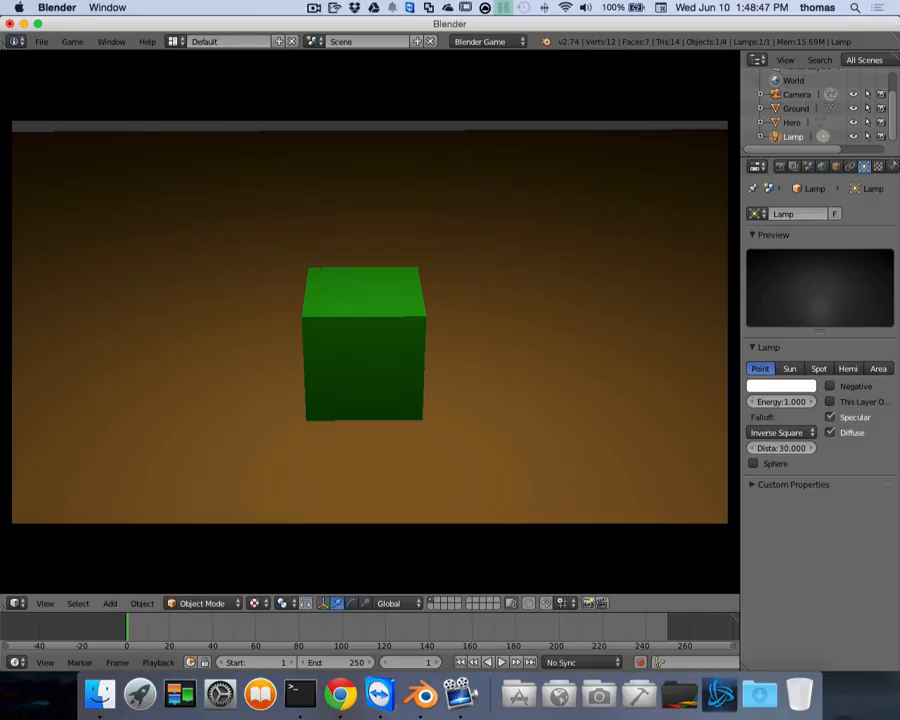
pyautogui.press('Escape')
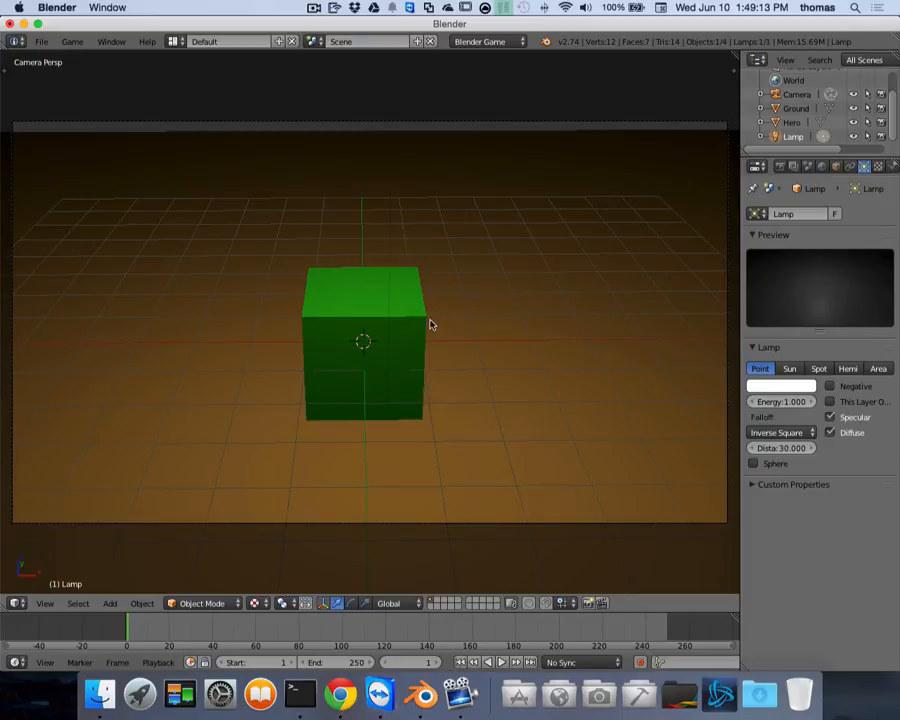
pyautogui.scroll(-2, 431, 324)
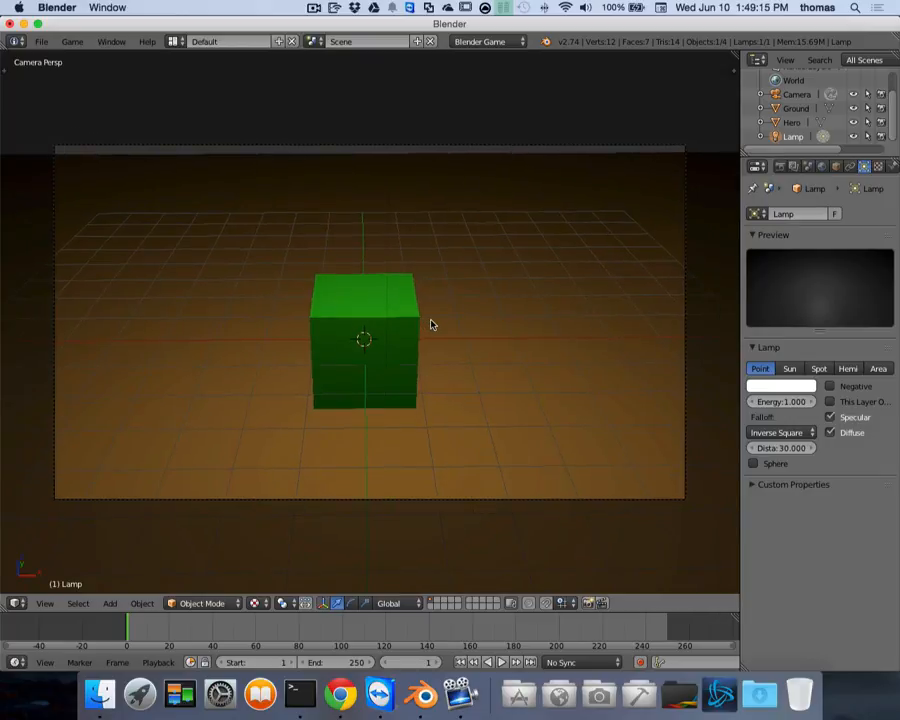
# Step: Compare the scene's framing in the camera view and the user view, and view the Hero cube and camera from another angle
pyautogui.scroll(-1, 431, 324)
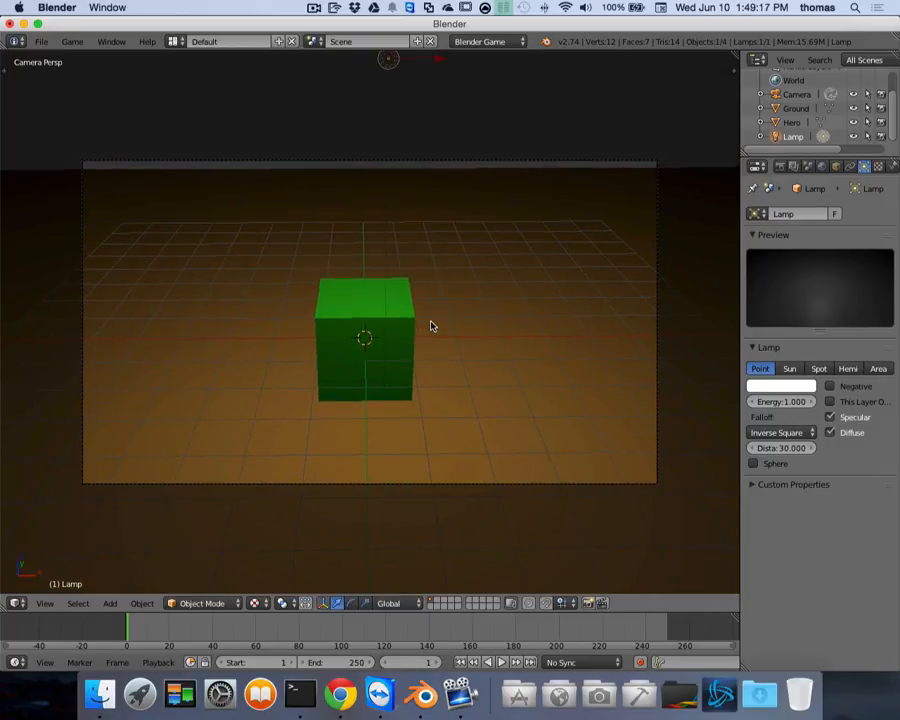
pyautogui.scroll(2, 431, 324)
pyautogui.scroll(-1, 431, 320)
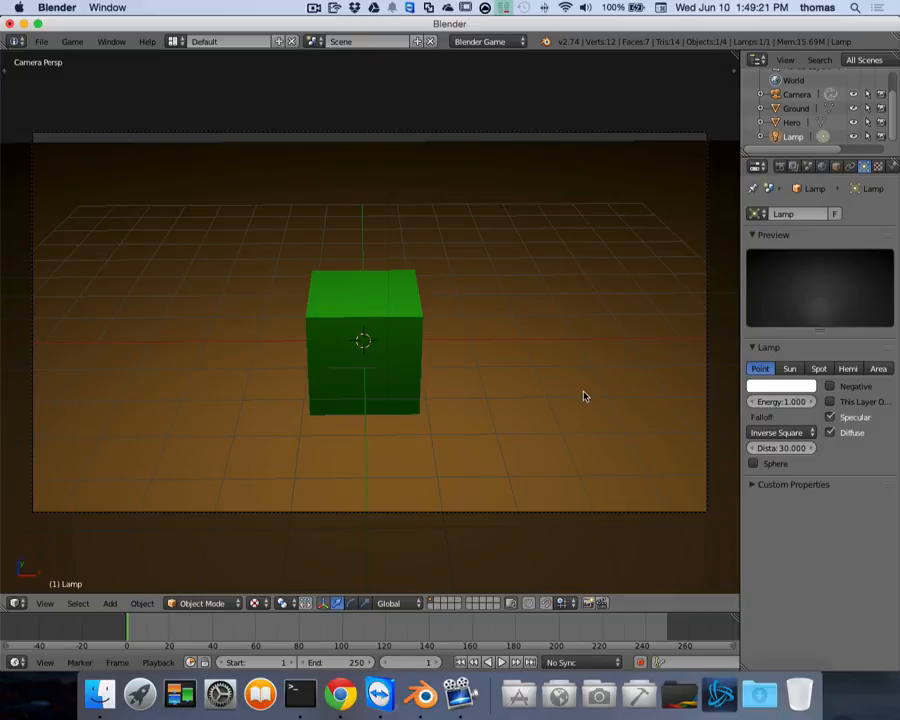
pyautogui.press('KP_0')
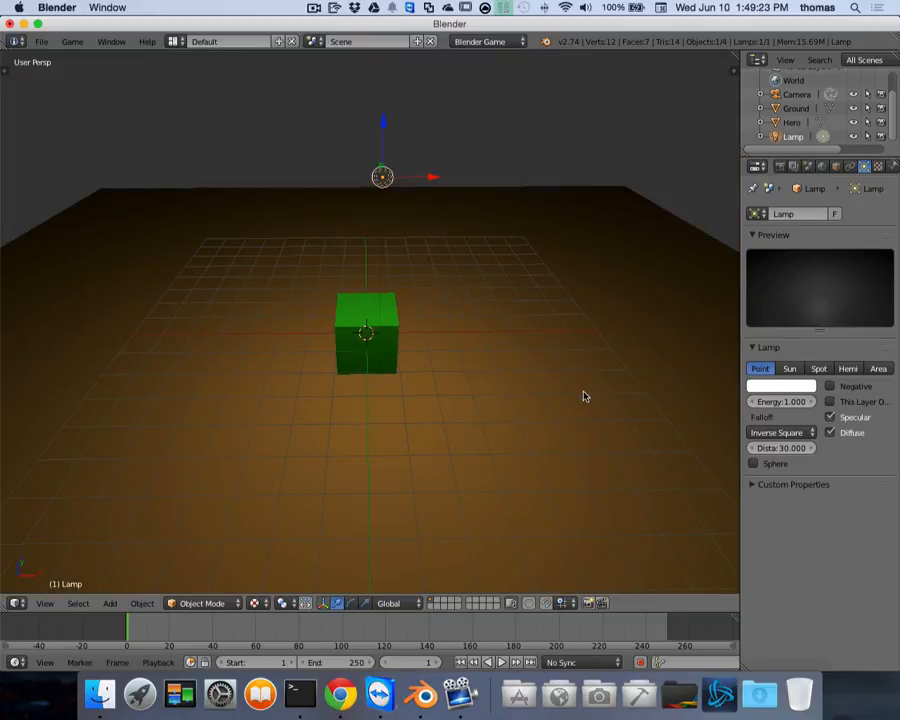
pyautogui.press('KP_0')
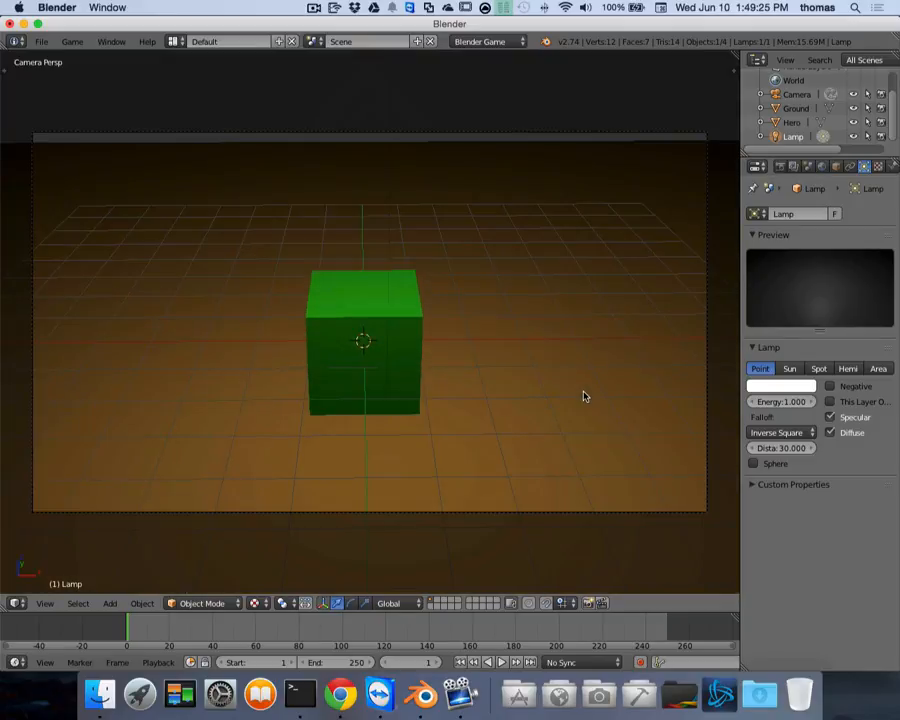
pyautogui.press('KP_0')
pyautogui.press('KP_0')
pyautogui.press('KP_0')
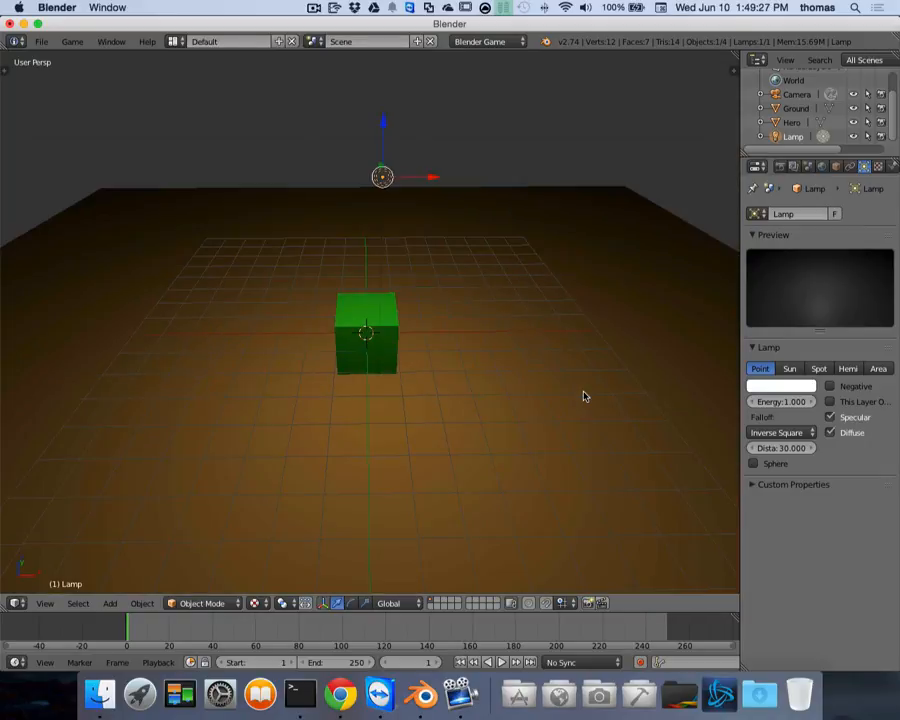
pyautogui.press('KP_0')
pyautogui.press('KP_0')
pyautogui.hscroll(15, 375, 381)
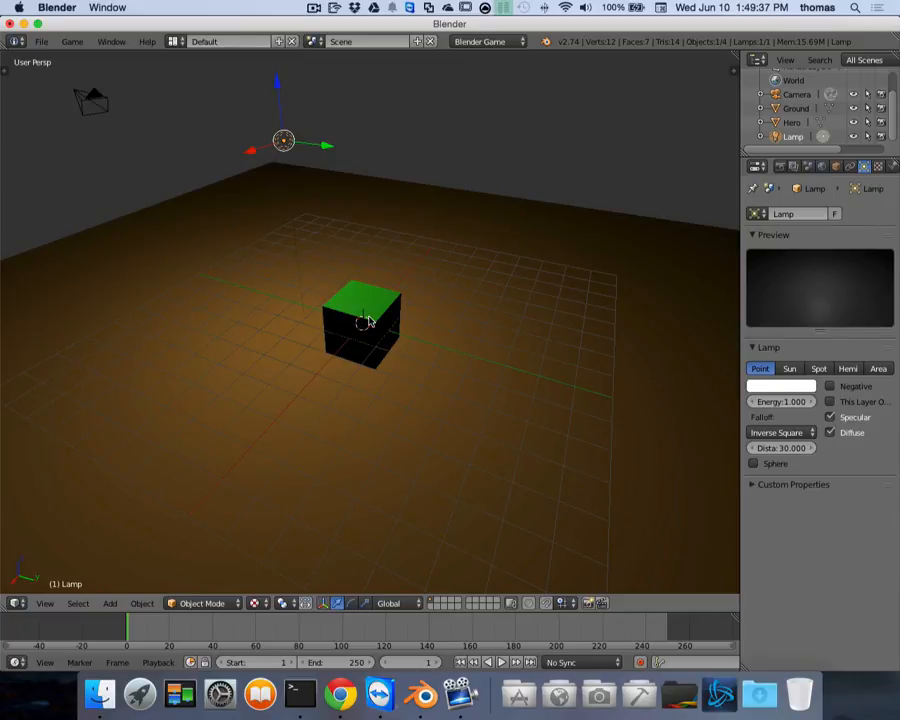
pyautogui.hscroll(-10, 369, 321)
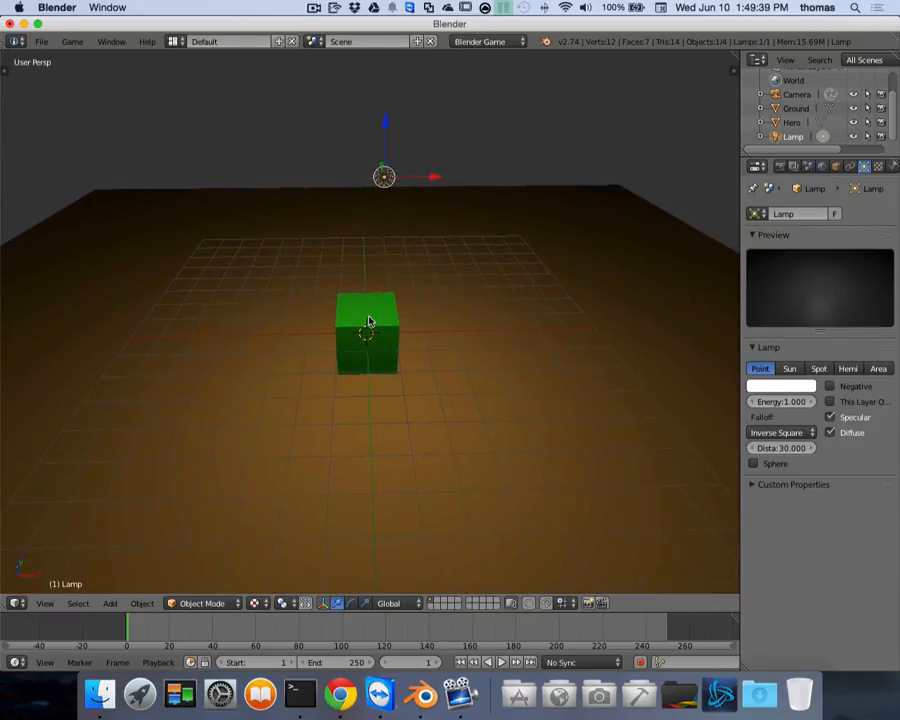
pyautogui.hscroll(-3, 369, 321)
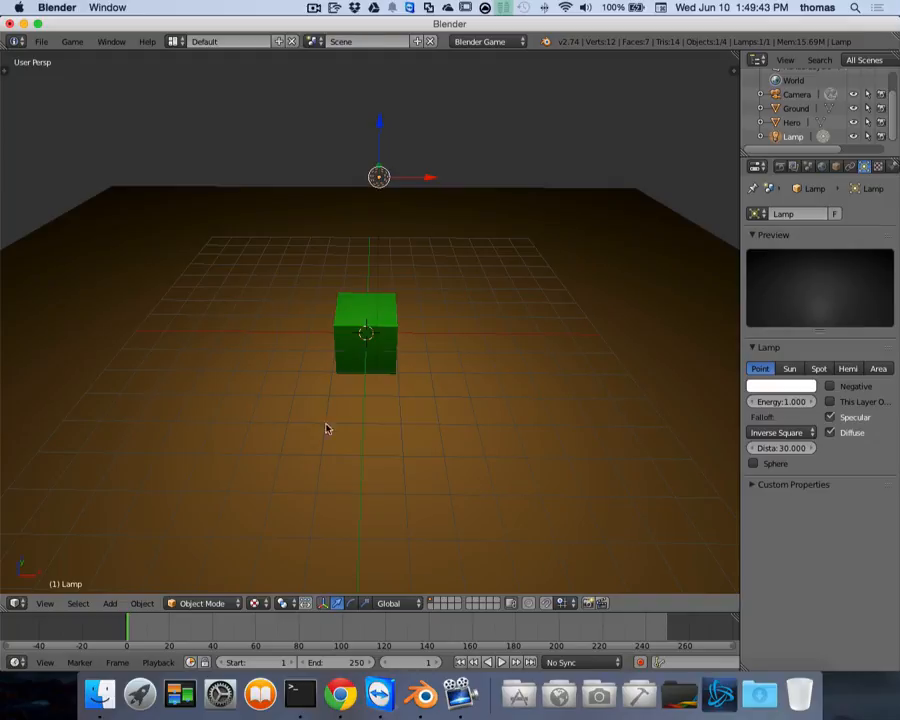
# Step: Look through the 3D View Full, Animation and Compositing screen layouts, and return to the Default layout
pyautogui.click(174, 42)
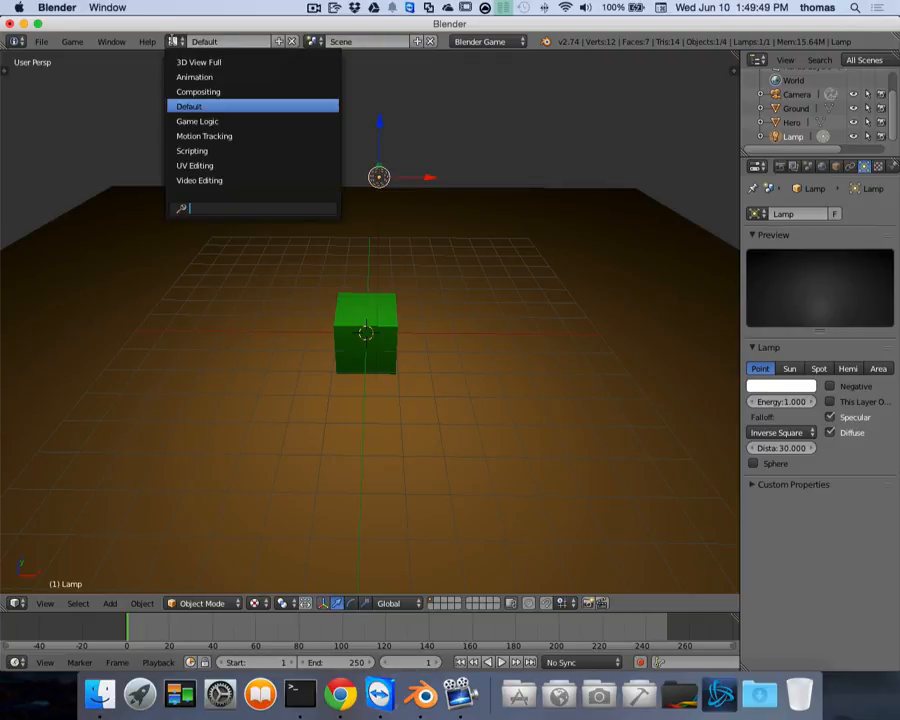
pyautogui.click(208, 62)
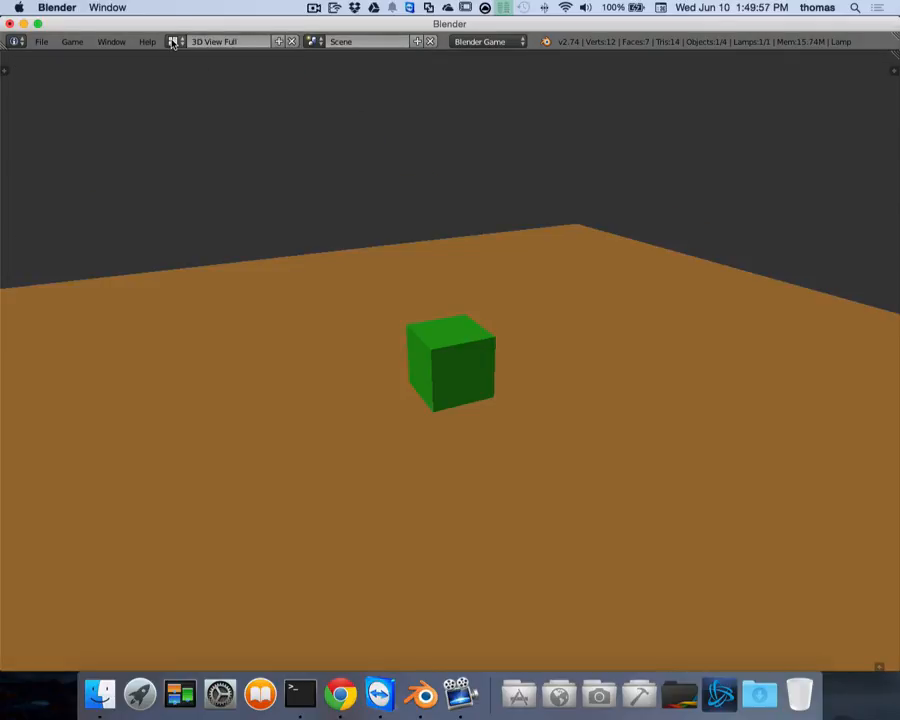
pyautogui.click(175, 41)
pyautogui.click(190, 77)
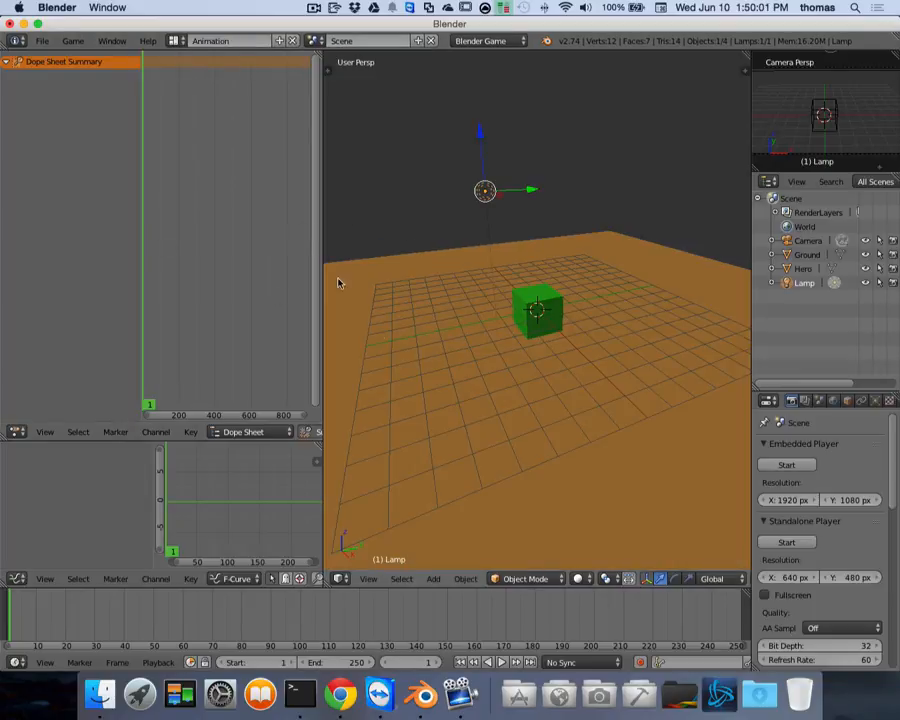
pyautogui.click(175, 41)
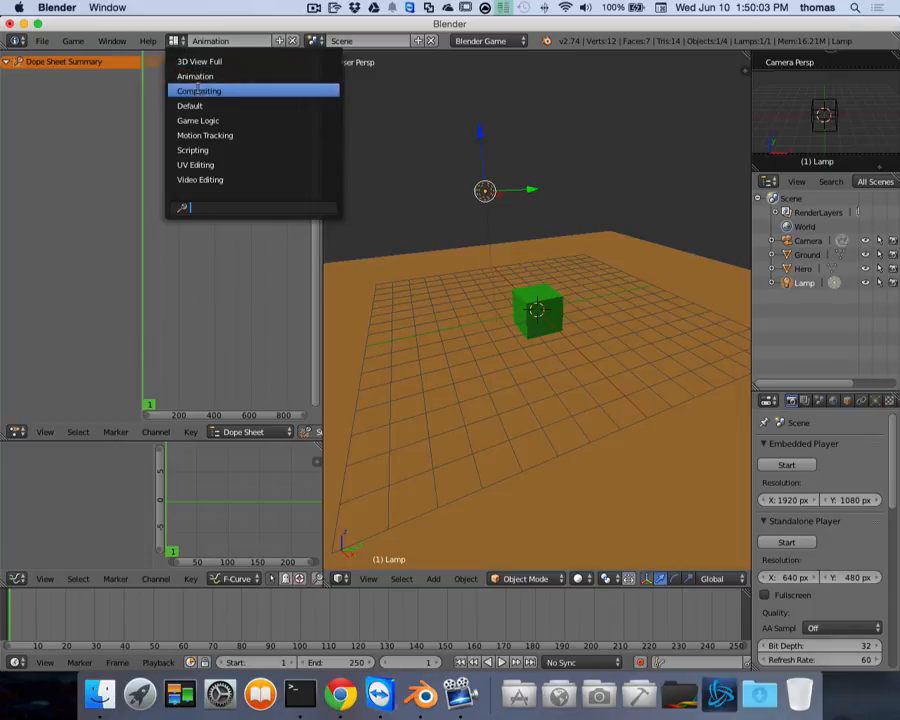
pyautogui.click(199, 91)
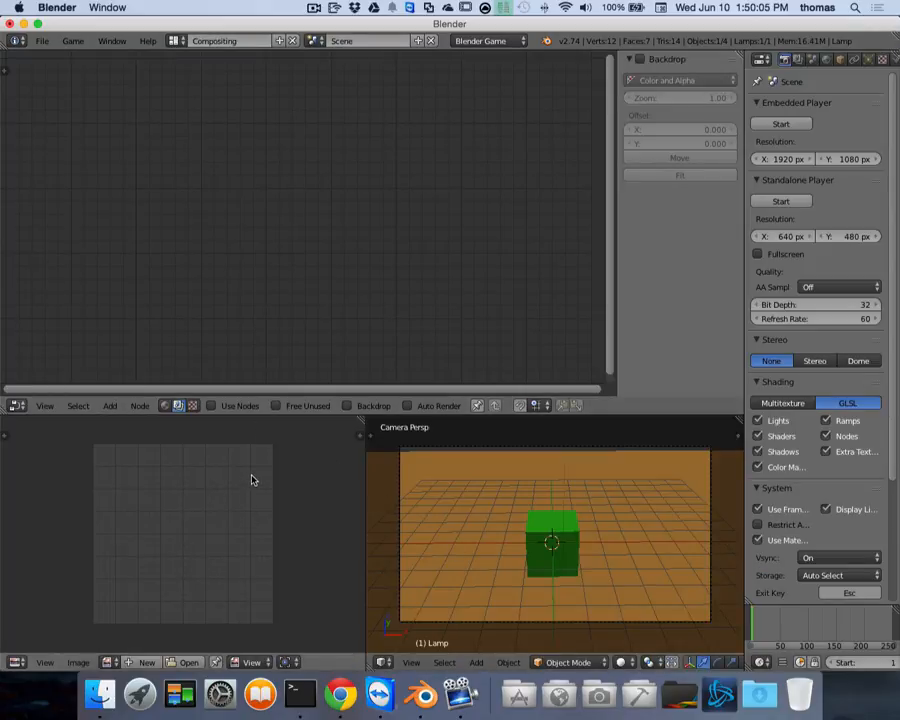
pyautogui.click(180, 41)
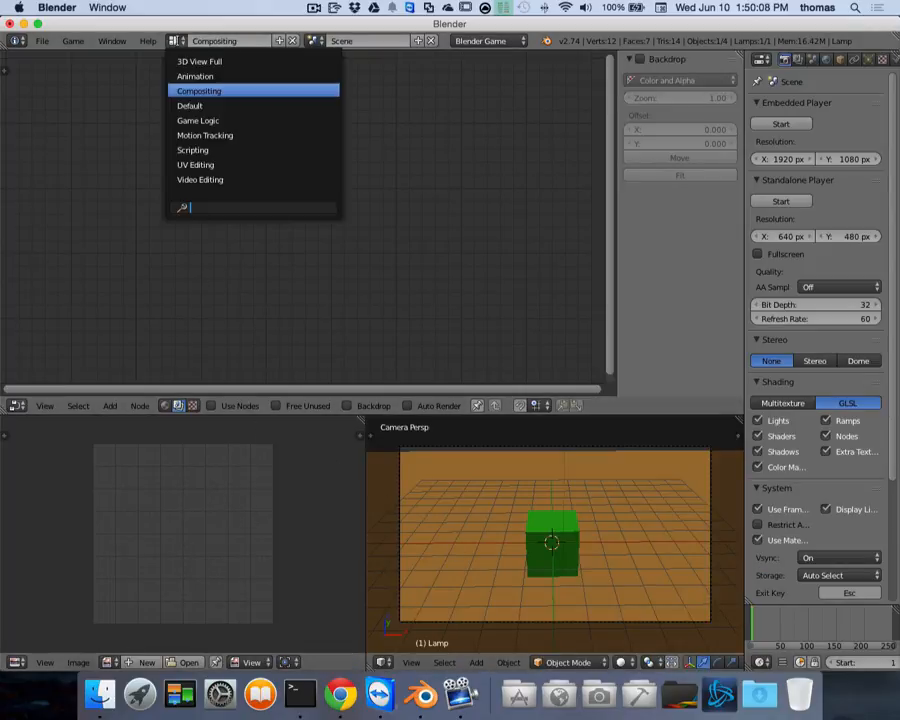
pyautogui.click(201, 106)
# Step: Examine the Game Logic, Motion Tracking, Scripting, UV Editing and Video Editing screen layouts in turn
pyautogui.click(180, 41)
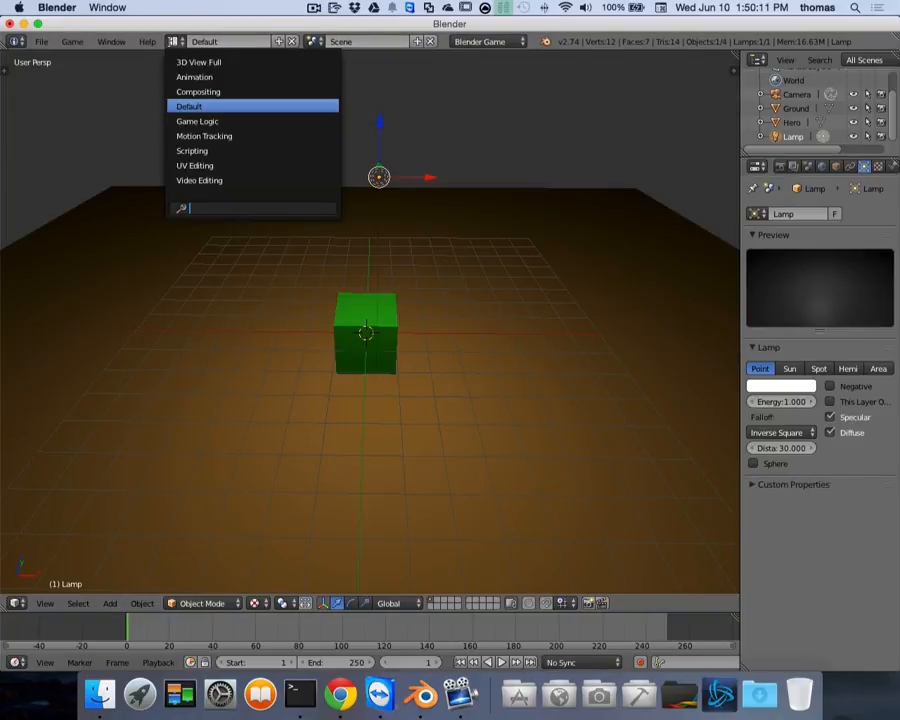
pyautogui.click(200, 121)
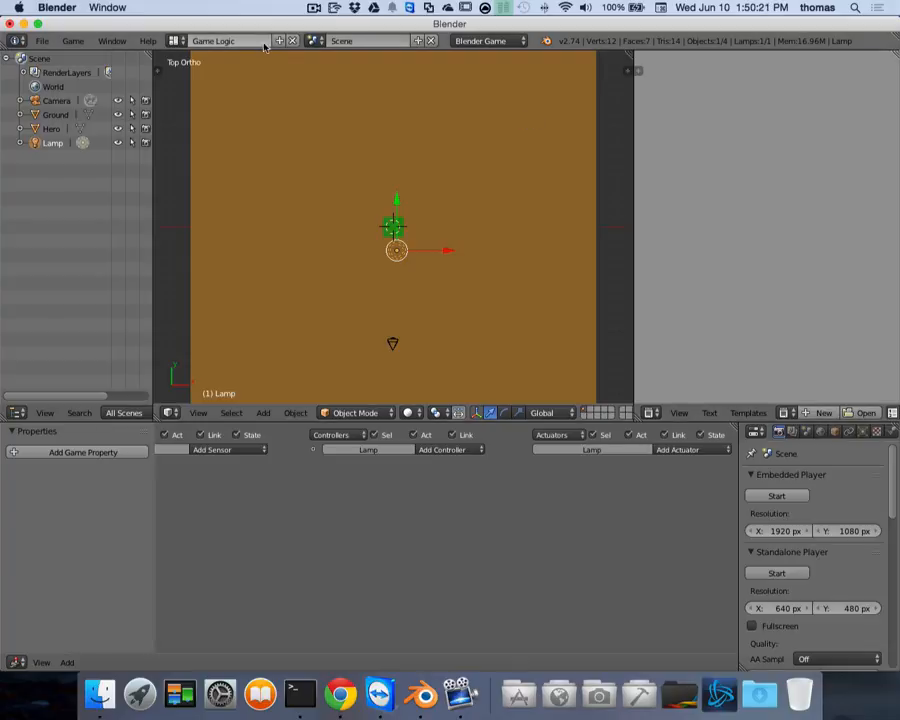
pyautogui.click(175, 41)
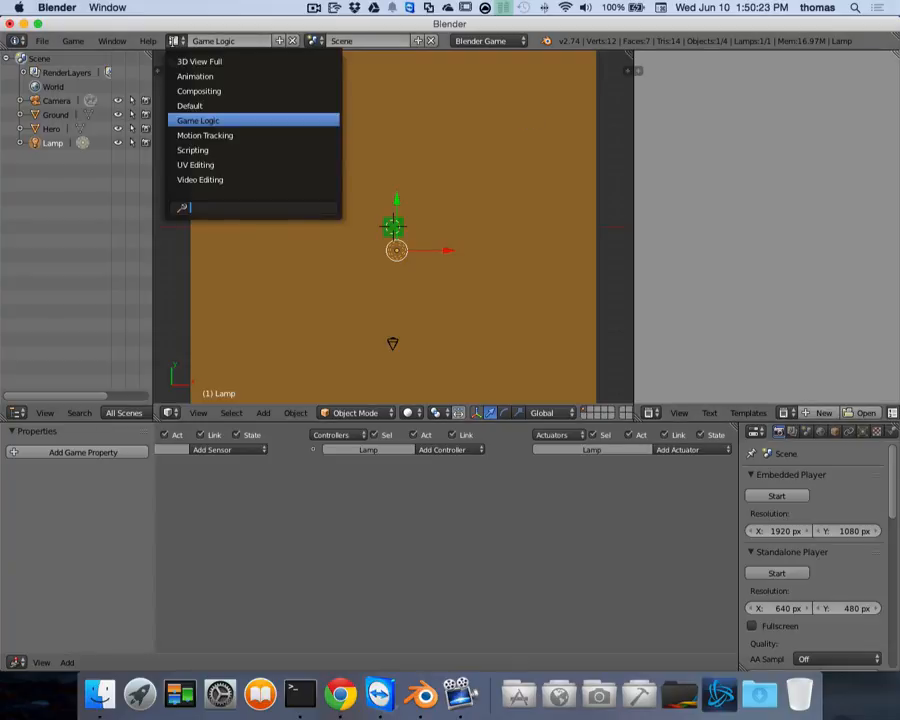
pyautogui.click(201, 135)
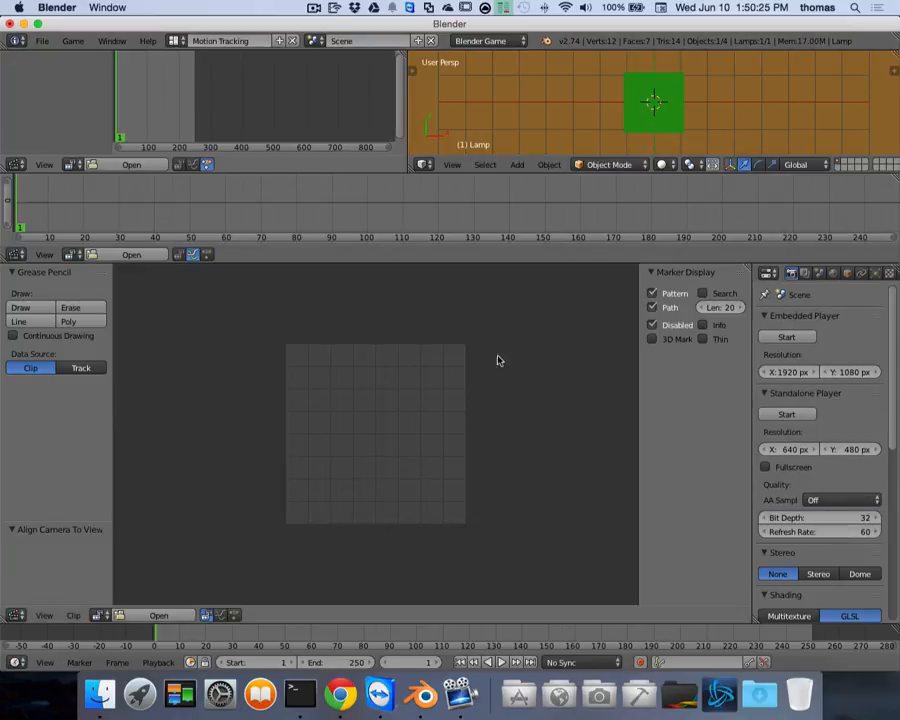
pyautogui.click(175, 41)
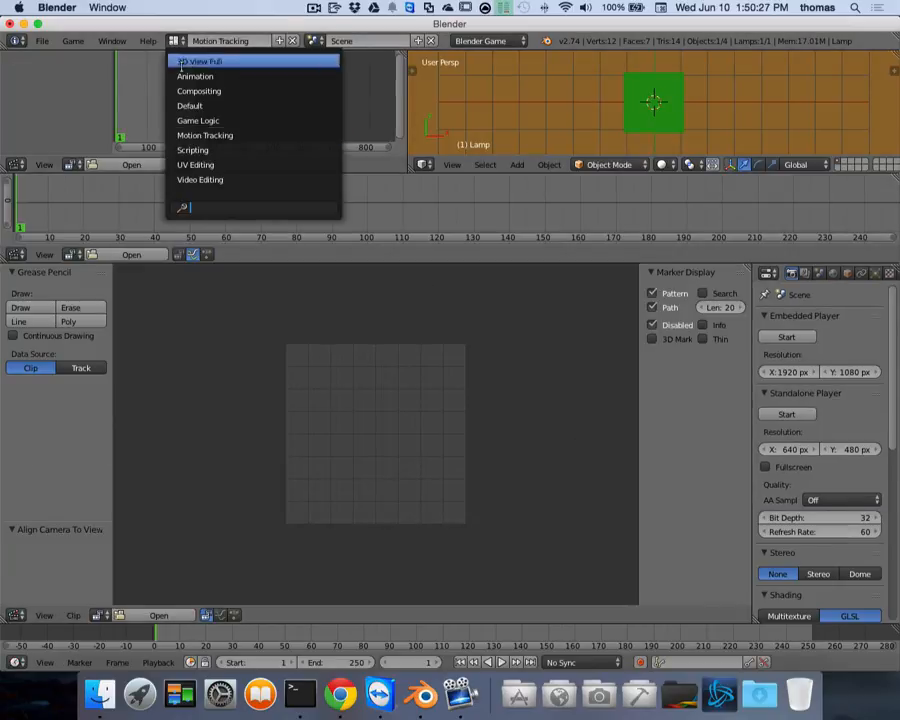
pyautogui.click(200, 149)
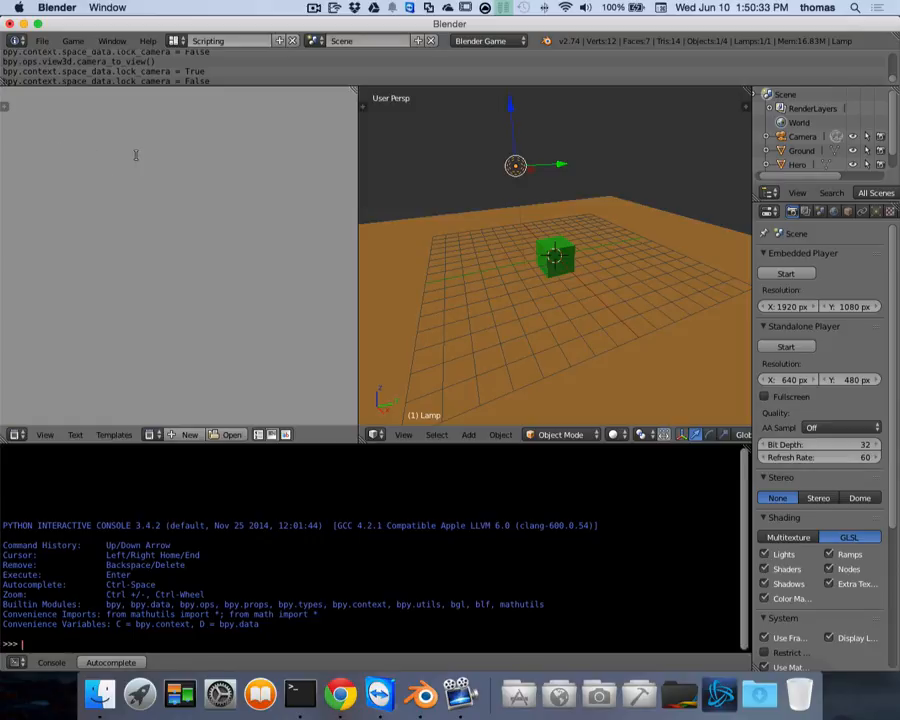
pyautogui.click(185, 43)
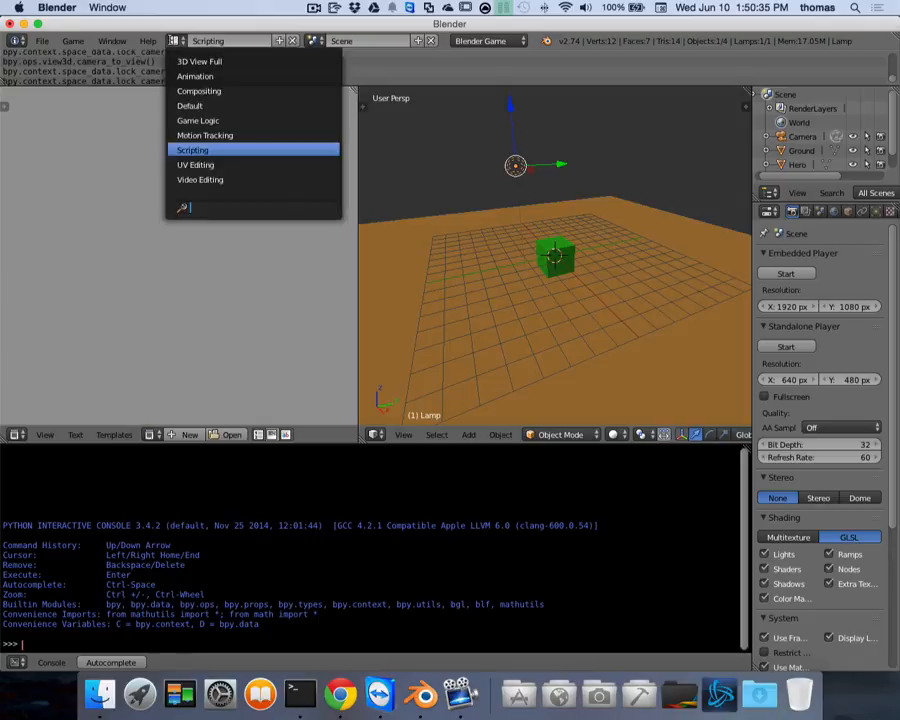
pyautogui.click(204, 162)
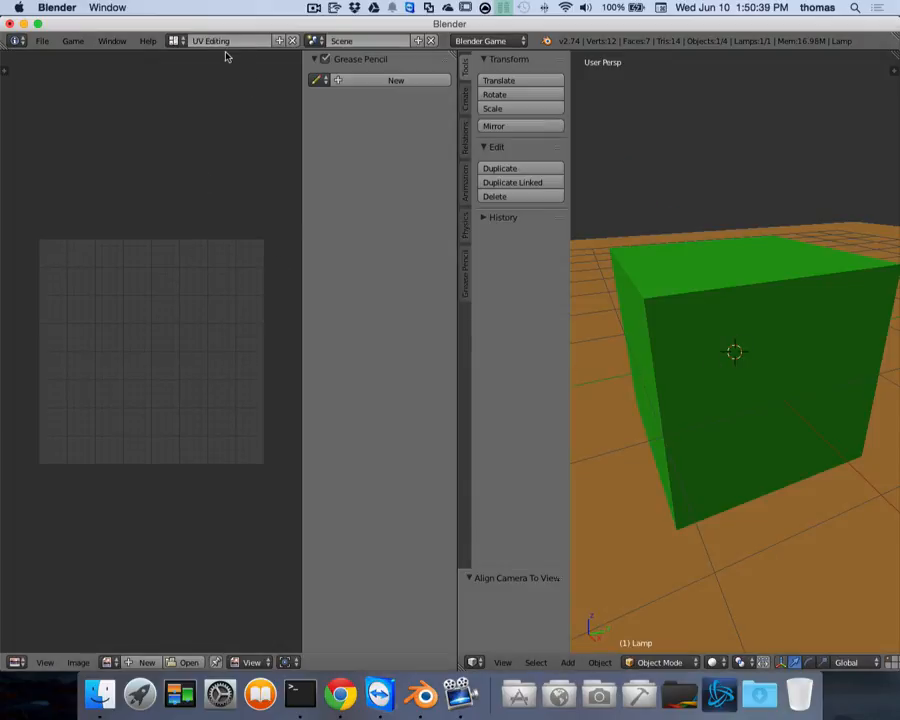
pyautogui.click(174, 41)
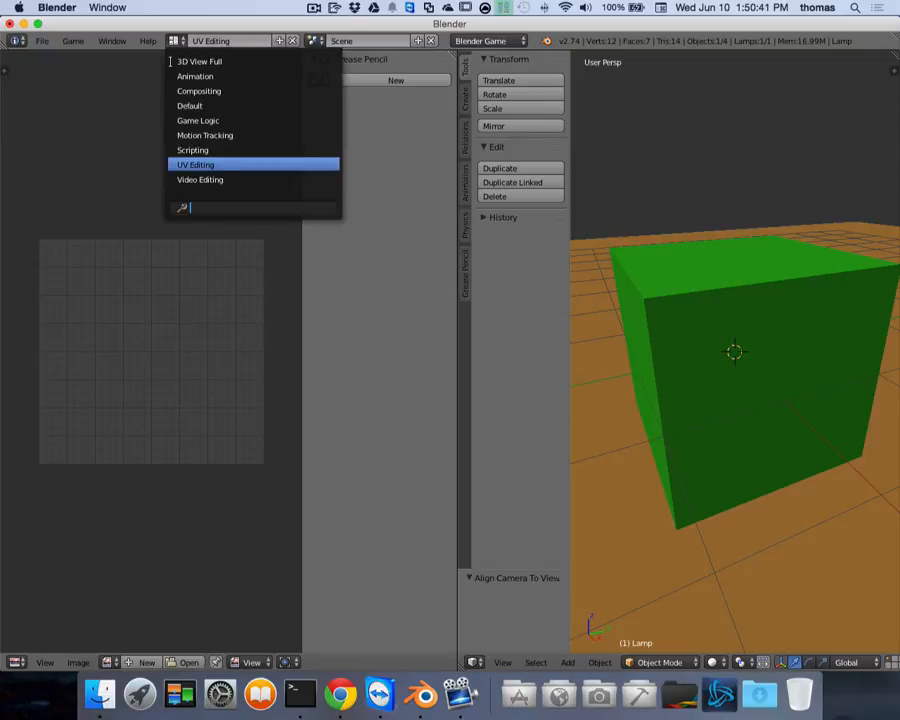
pyautogui.click(210, 179)
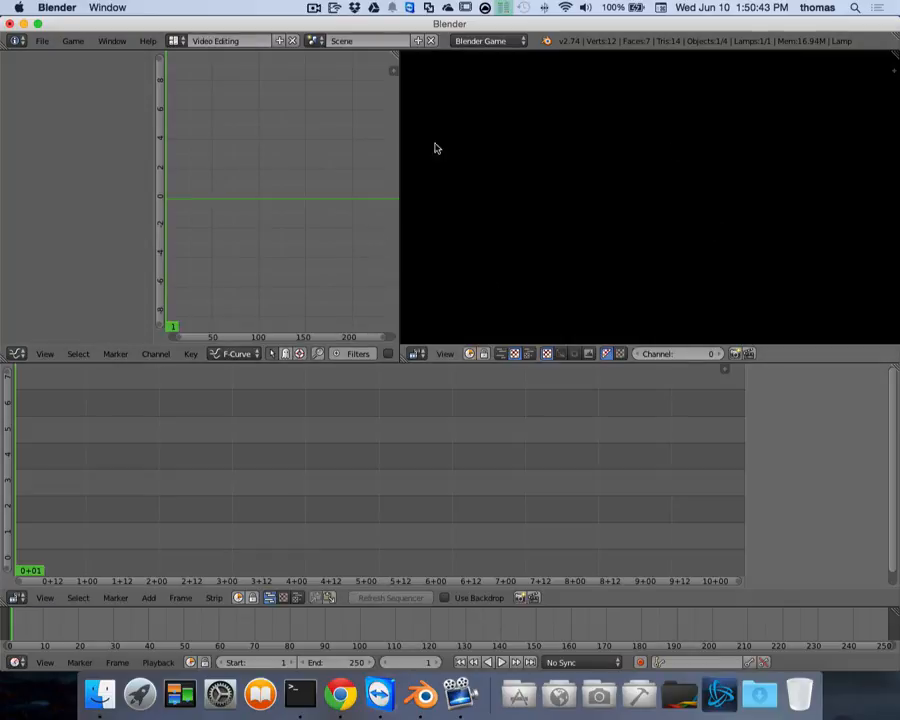
# Step: In the Game Logic screen layout, set the 3D view's shading to Texture and widen that view over most of the text editor
pyautogui.click(172, 42)
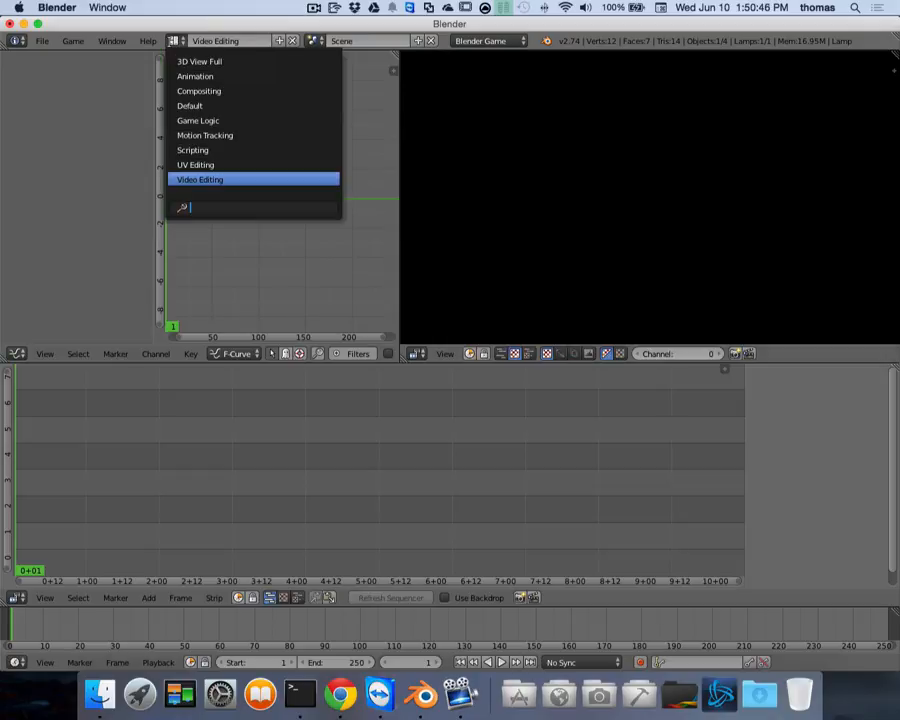
pyautogui.click(213, 119)
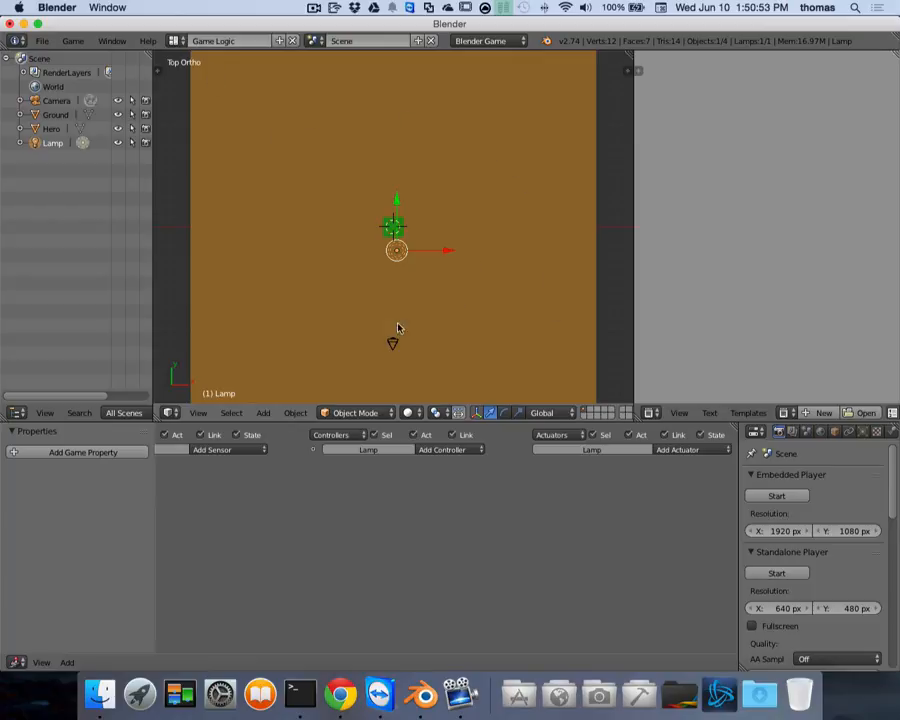
pyautogui.click(410, 416)
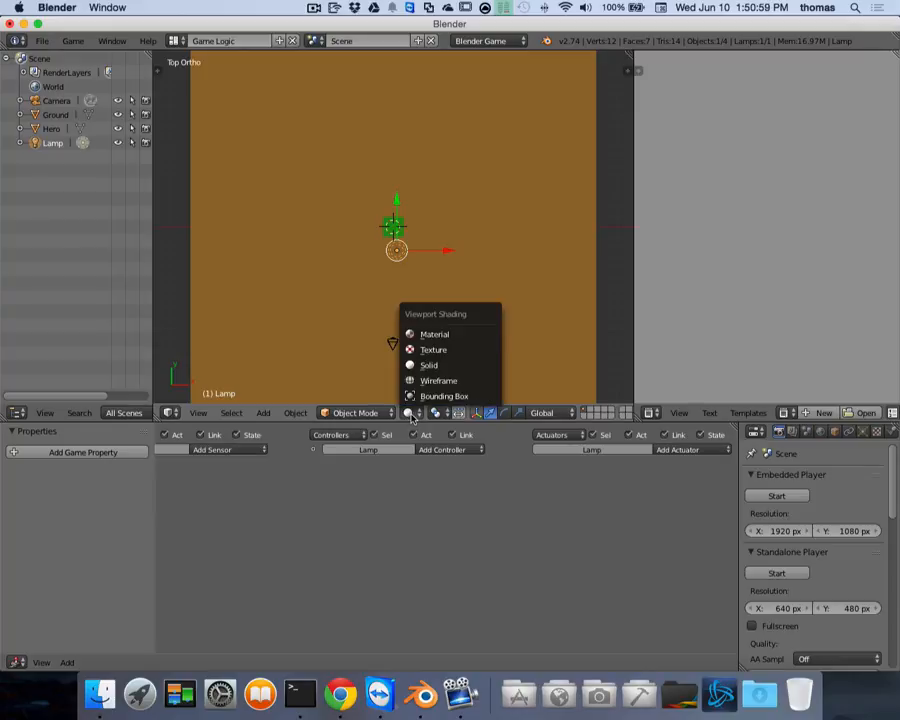
pyautogui.click(432, 352)
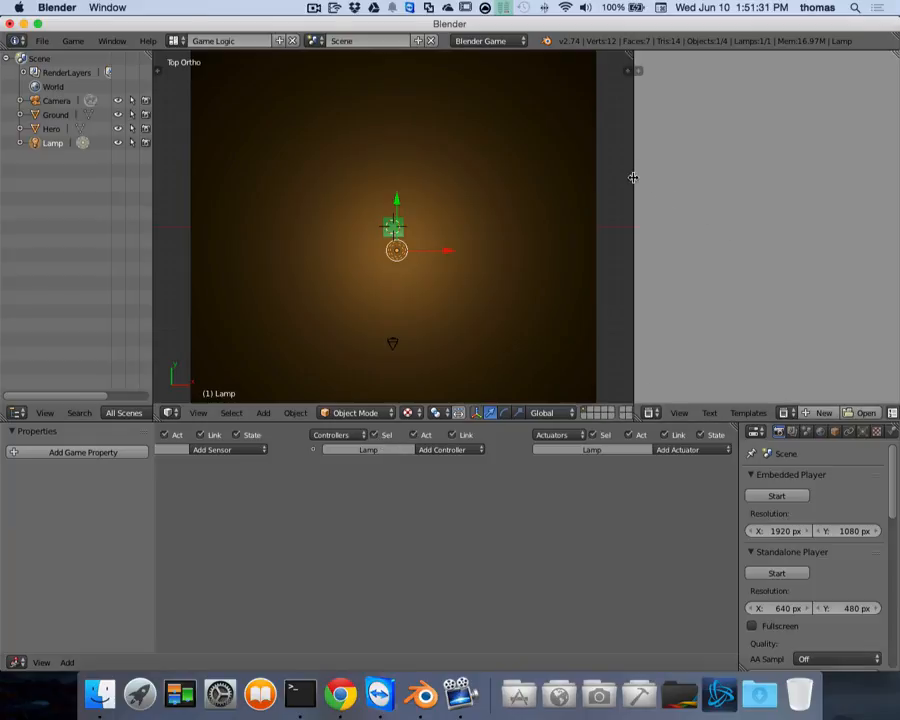
pyautogui.moveTo(633, 177); pyautogui.dragTo(864, 173)
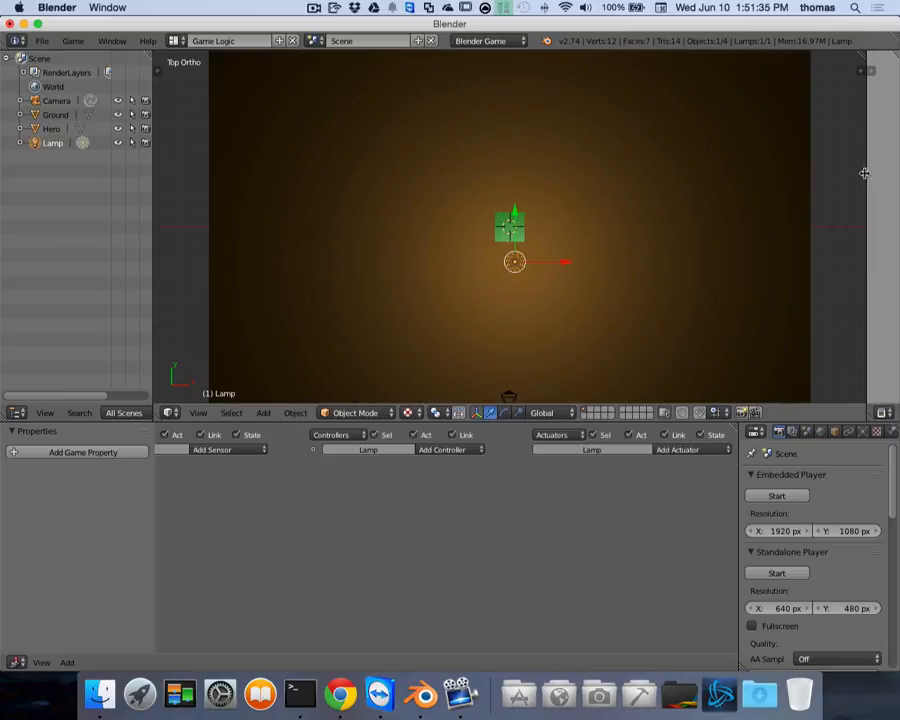
# Step: Select the Hero, Ground, Camera and Lamp in turn to examine each object's logic brick area, ending with the Lamp
pyautogui.click(58, 131)
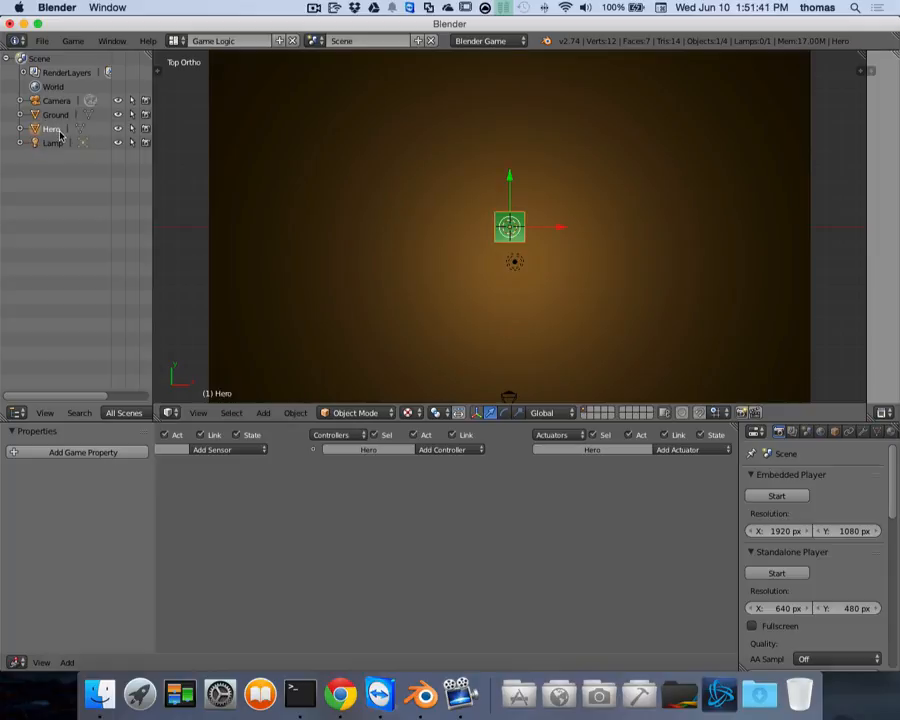
pyautogui.click(58, 116)
pyautogui.click(59, 103)
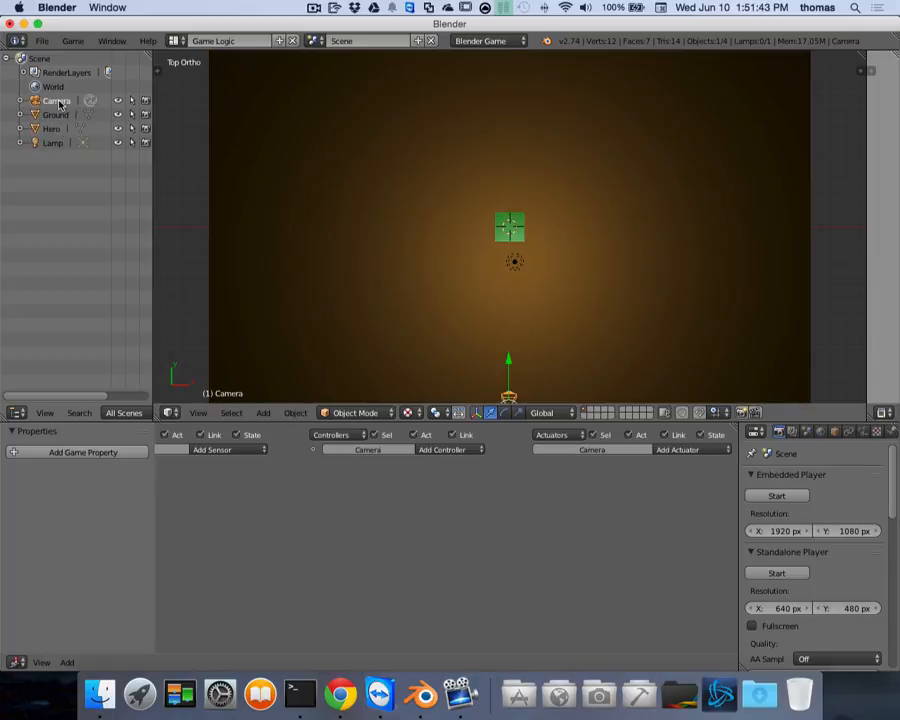
pyautogui.click(52, 143)
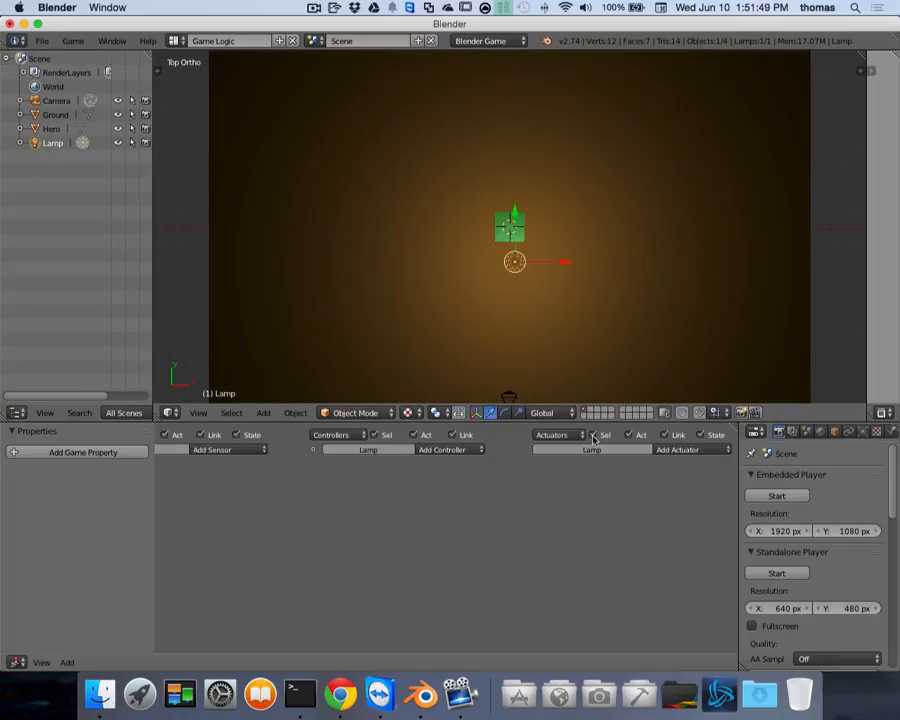
# Step: Enlarge the logic editor upward into the 3D view and bring its Sensors column fully into sight
pyautogui.moveTo(584, 420); pyautogui.dragTo(570, 304)
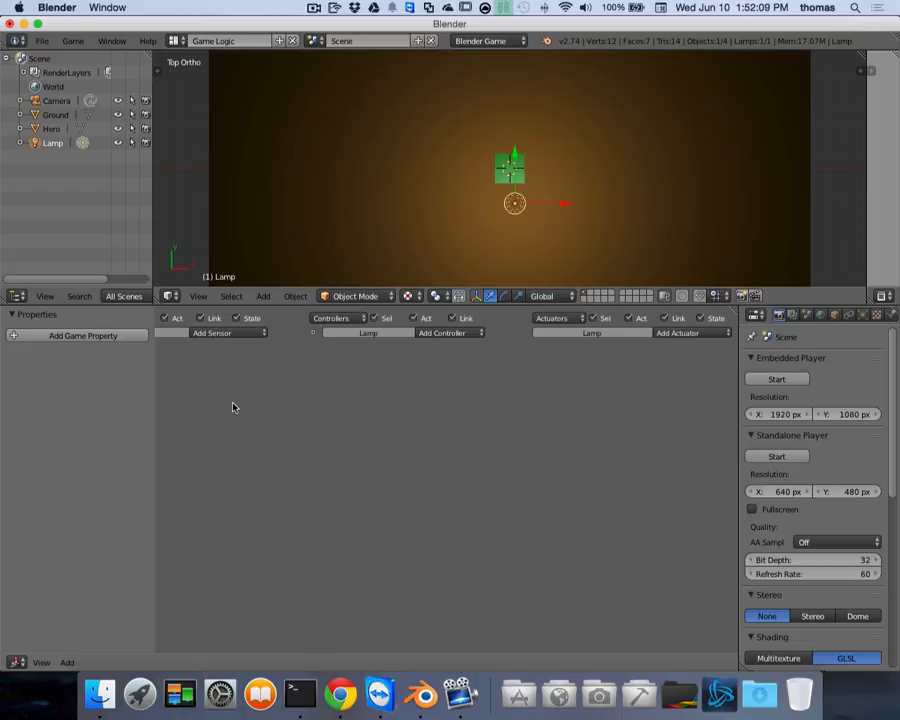
pyautogui.scroll(4, 232, 407)
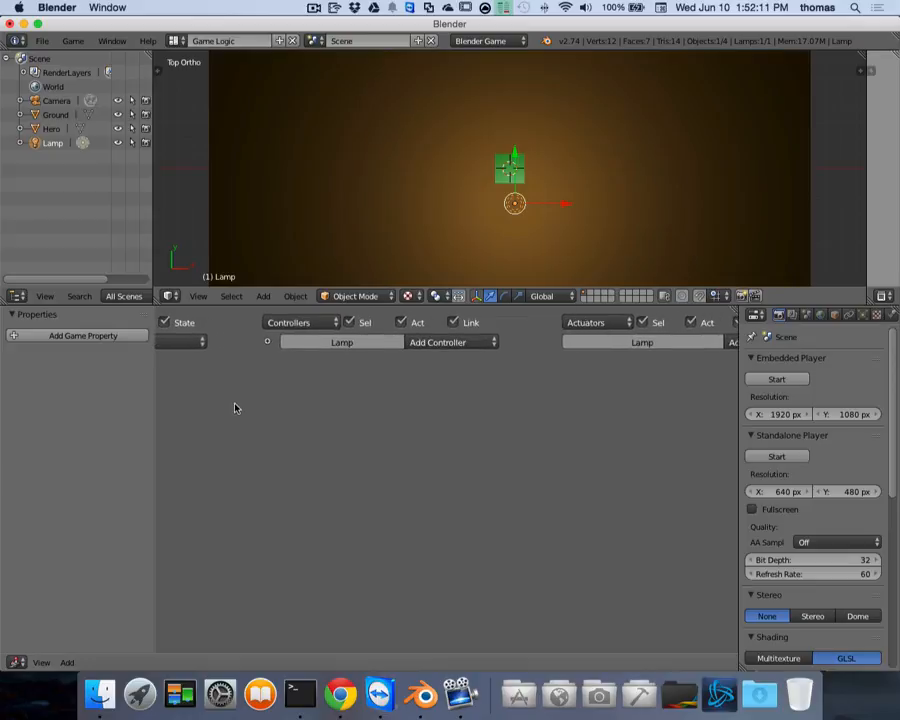
pyautogui.hscroll(-5, 235, 408)
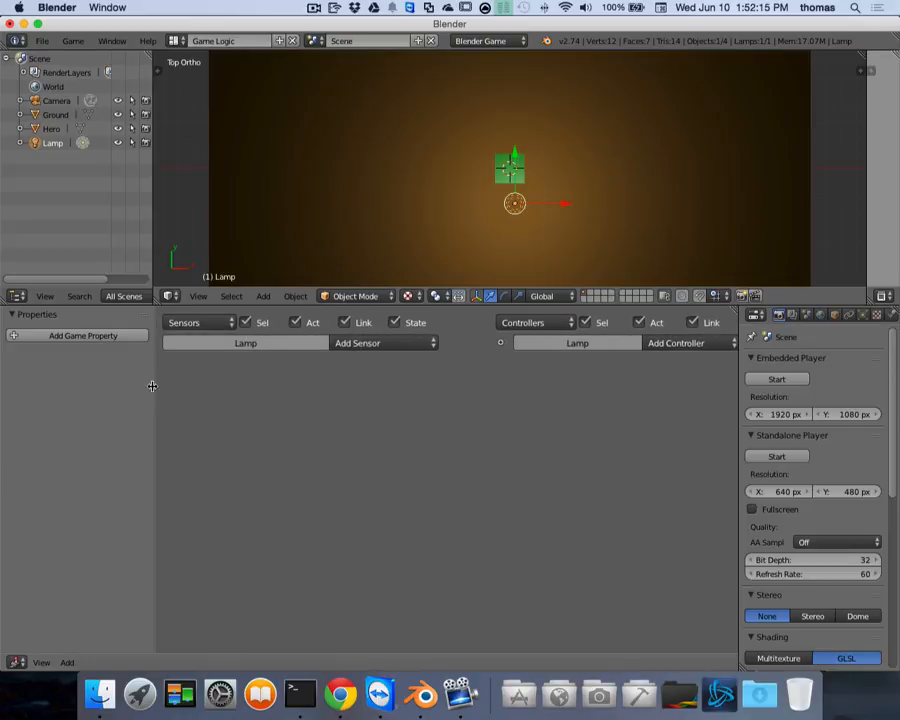
# Step: Narrow the logic editor's Properties sidebar and enlarge the logic brick area, with the Sensors column fully in sight
pyautogui.moveTo(152, 386); pyautogui.dragTo(56, 383)
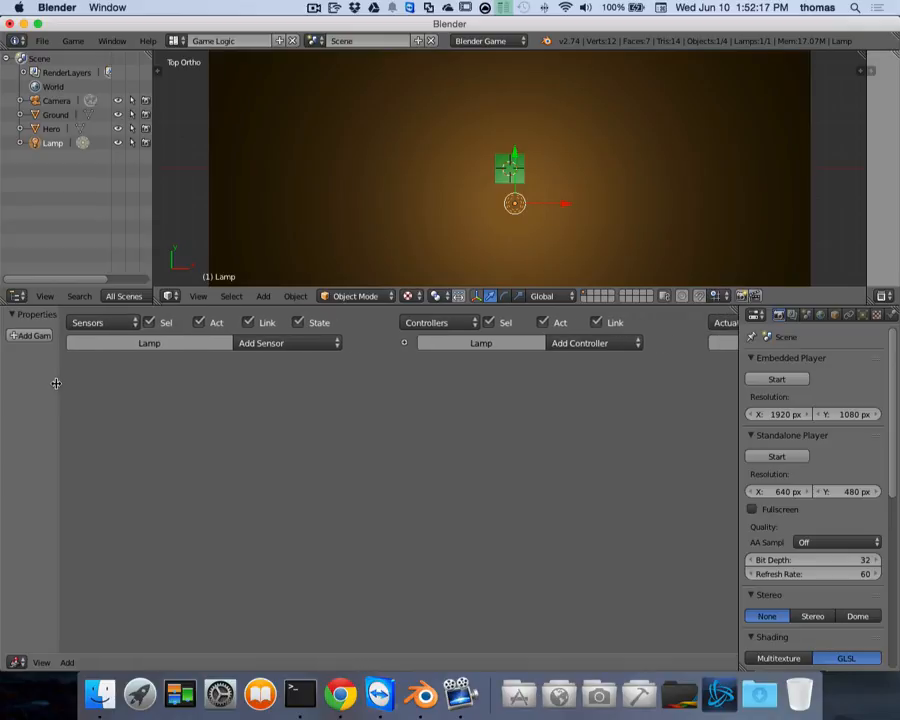
pyautogui.scroll(2, 147, 395)
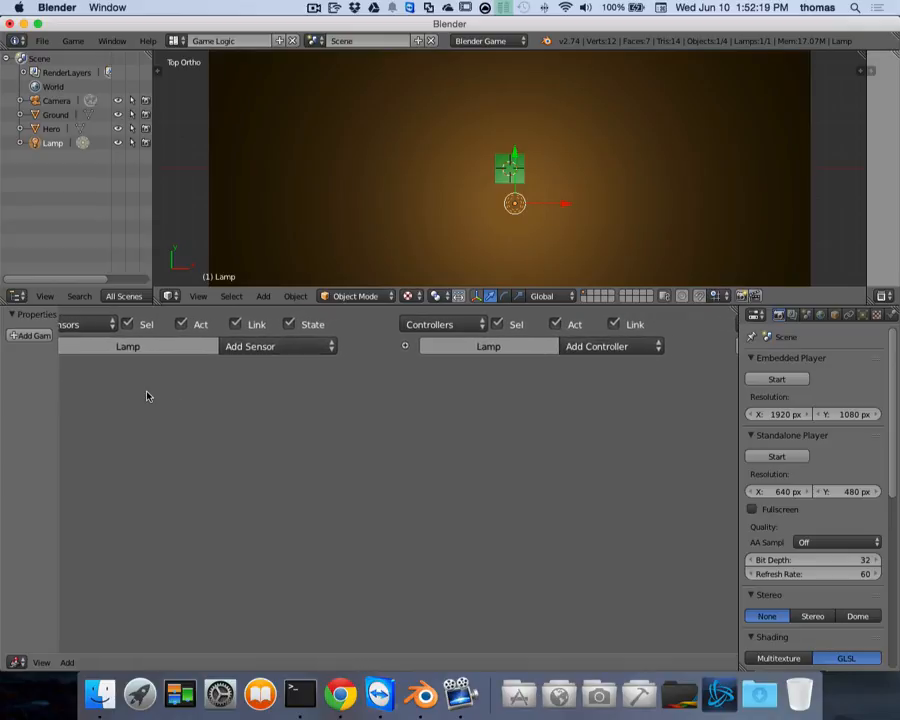
pyautogui.scroll(-3, 147, 396)
pyautogui.scroll(1, 147, 396)
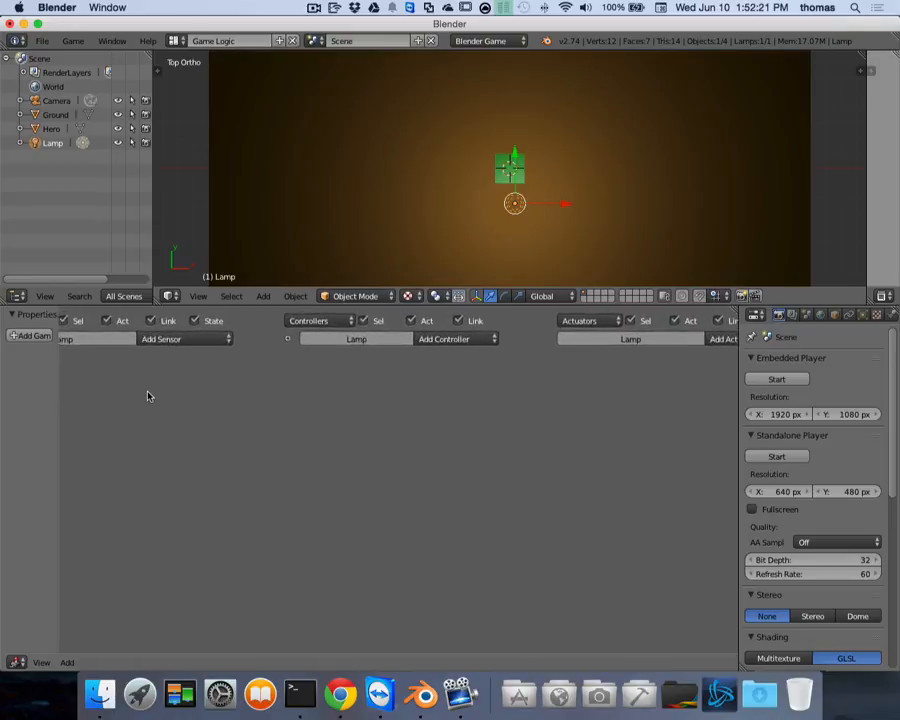
pyautogui.scroll(3, 147, 396)
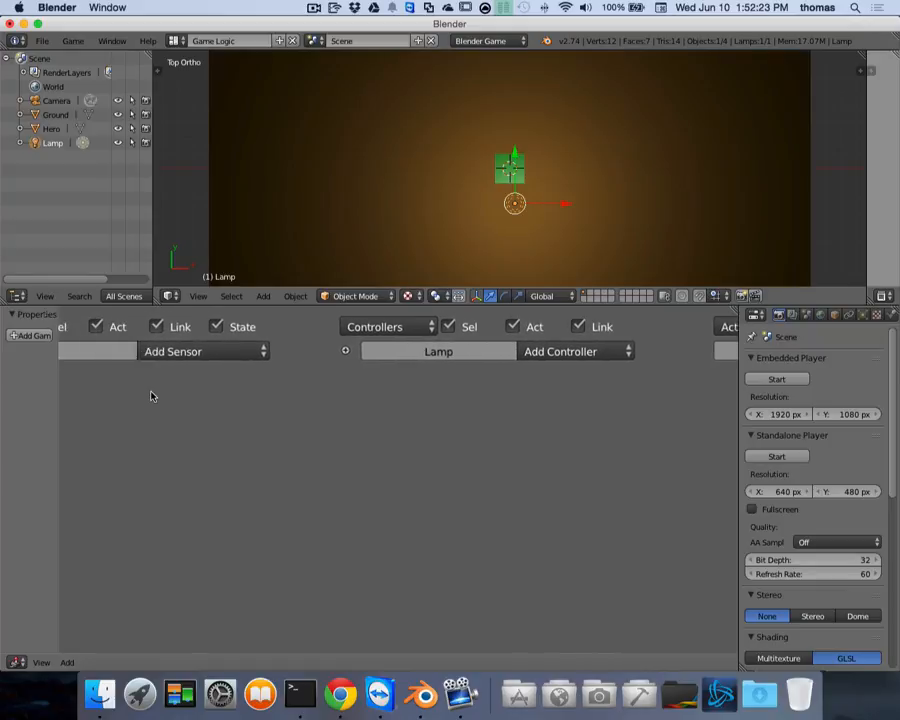
pyautogui.hscroll(-3, 151, 392)
pyautogui.scroll(2, 153, 392)
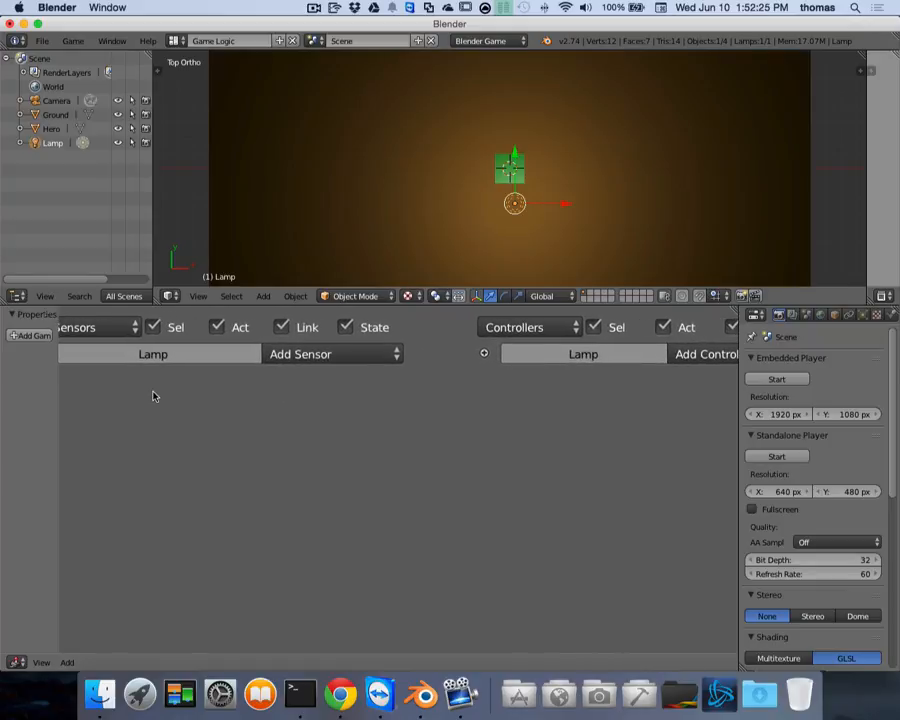
pyautogui.hscroll(-1, 153, 394)
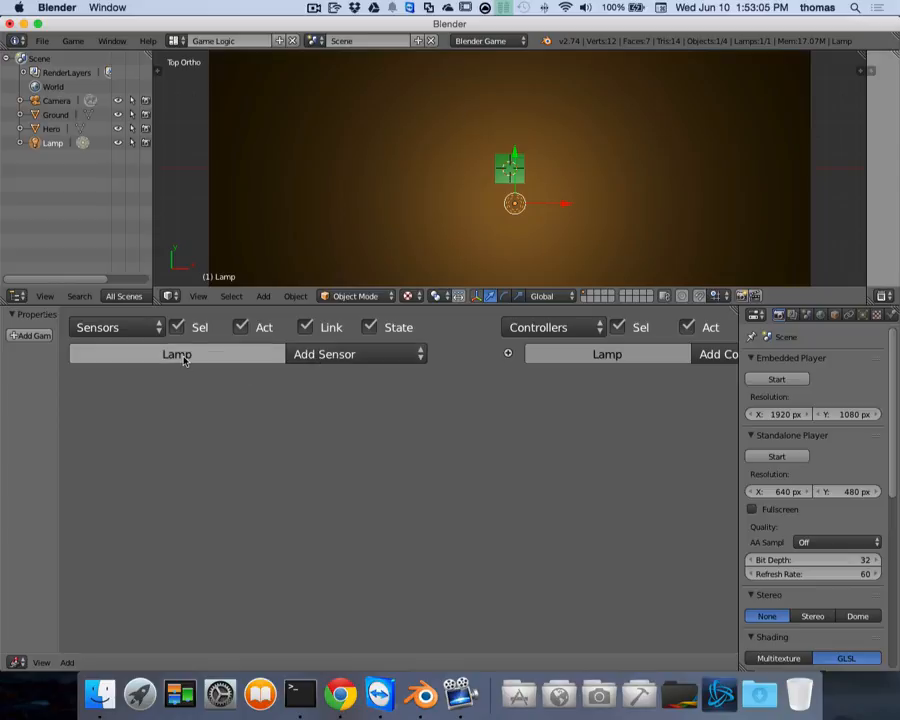
# Step: Add a Keyboard sensor to the Hero and assign the A key to it
pyautogui.click(50, 128)
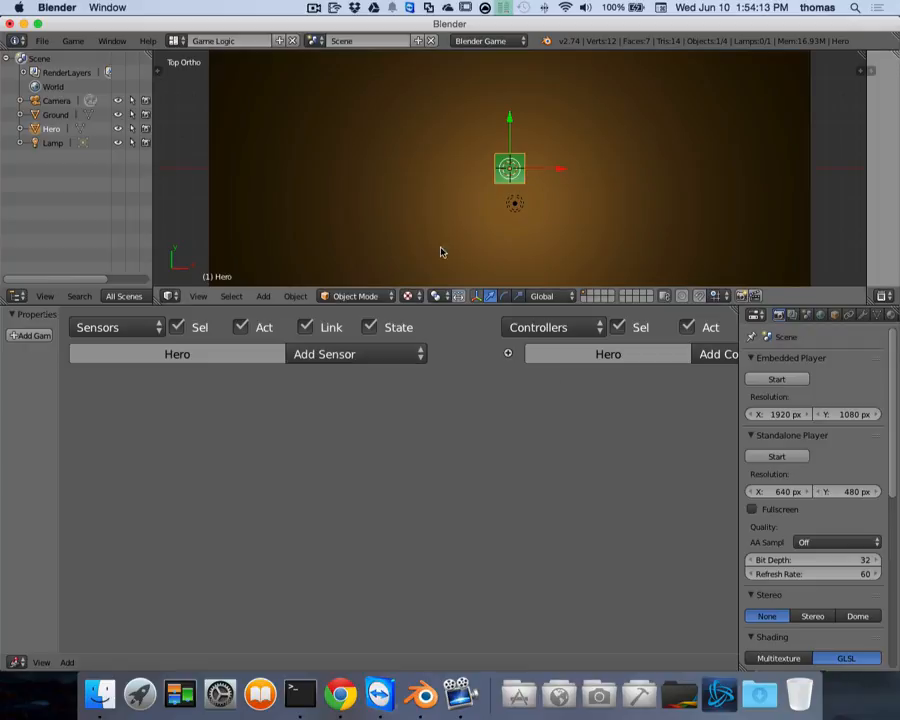
pyautogui.click(338, 358)
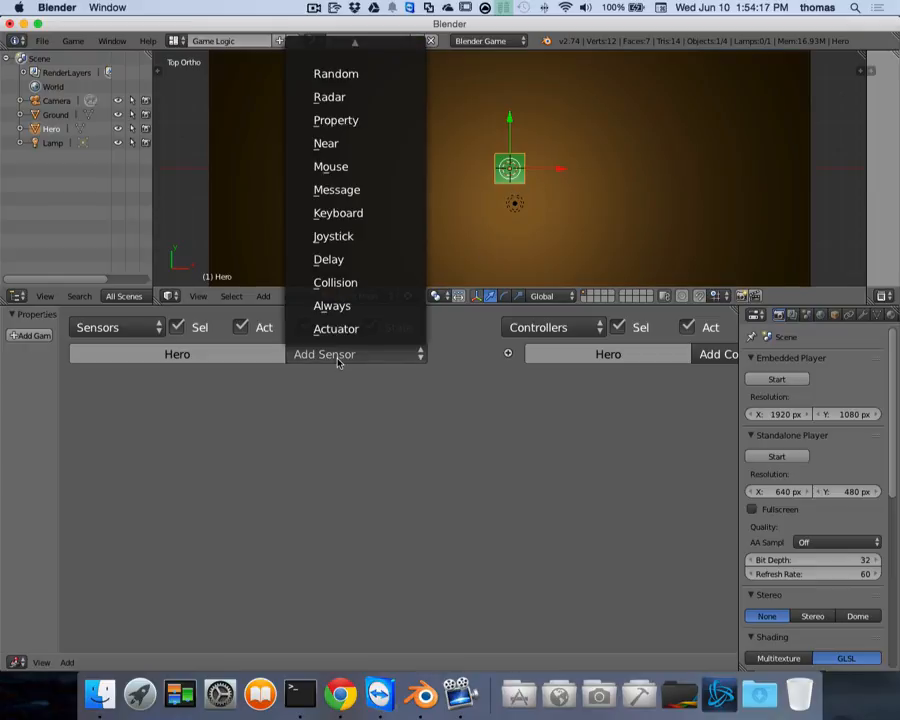
pyautogui.click(352, 216)
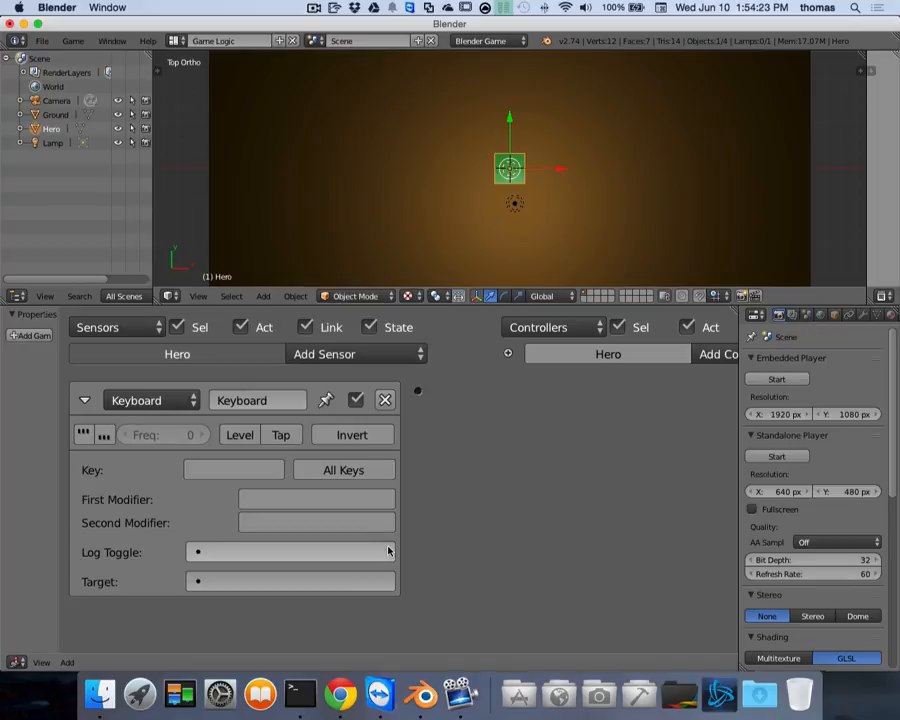
pyautogui.click(268, 404)
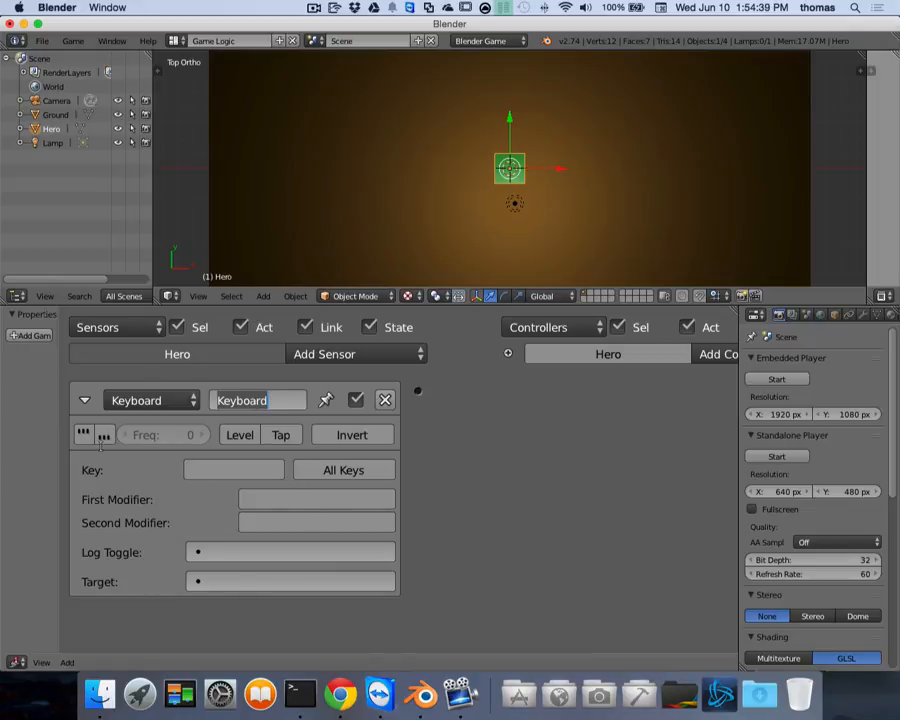
pyautogui.click(236, 471)
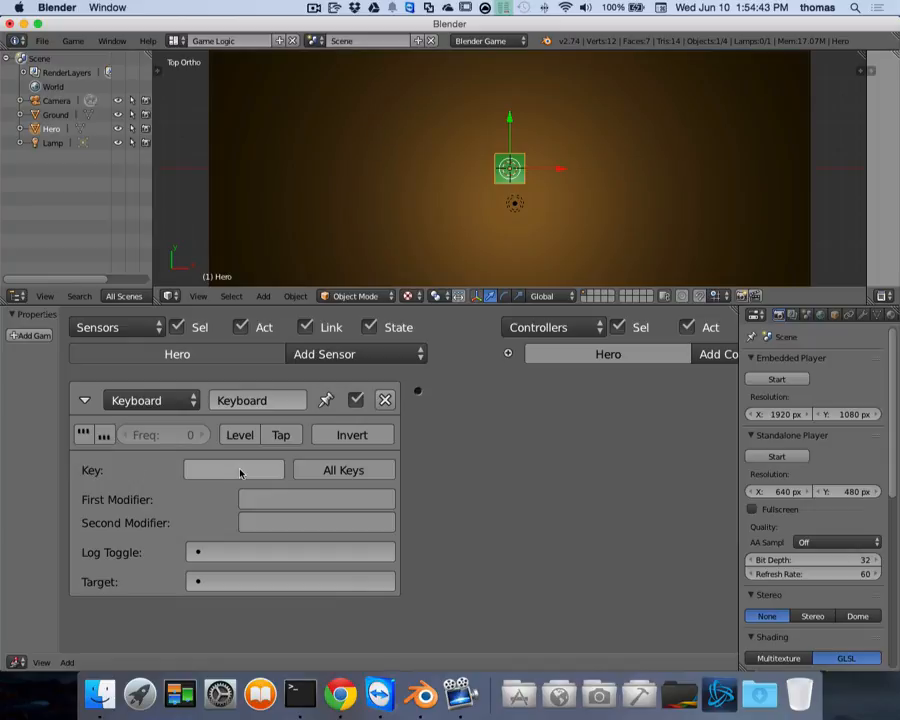
pyautogui.click(237, 472)
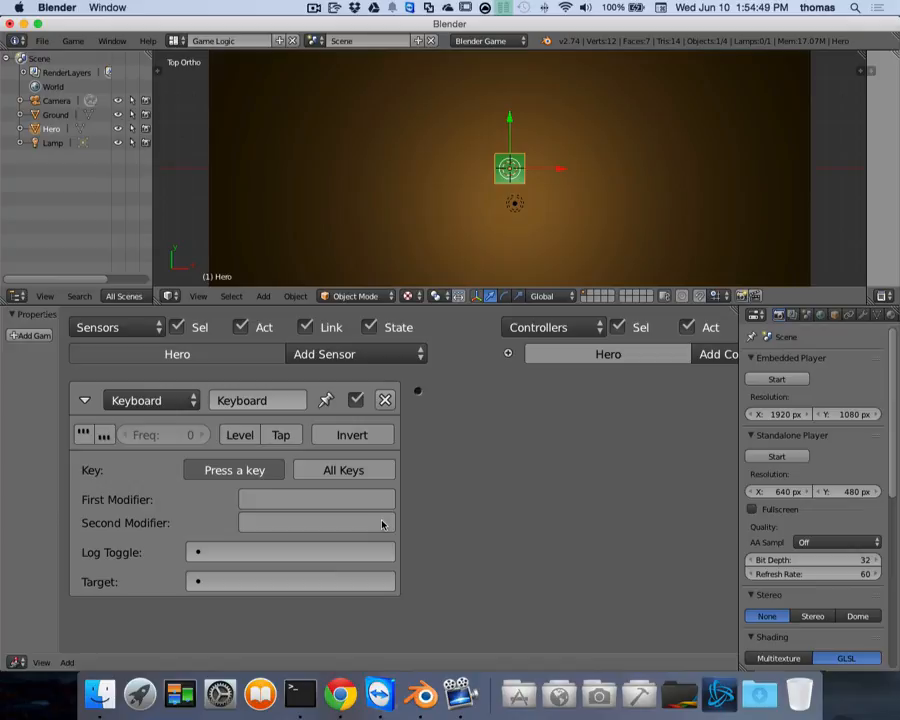
pyautogui.press('a')
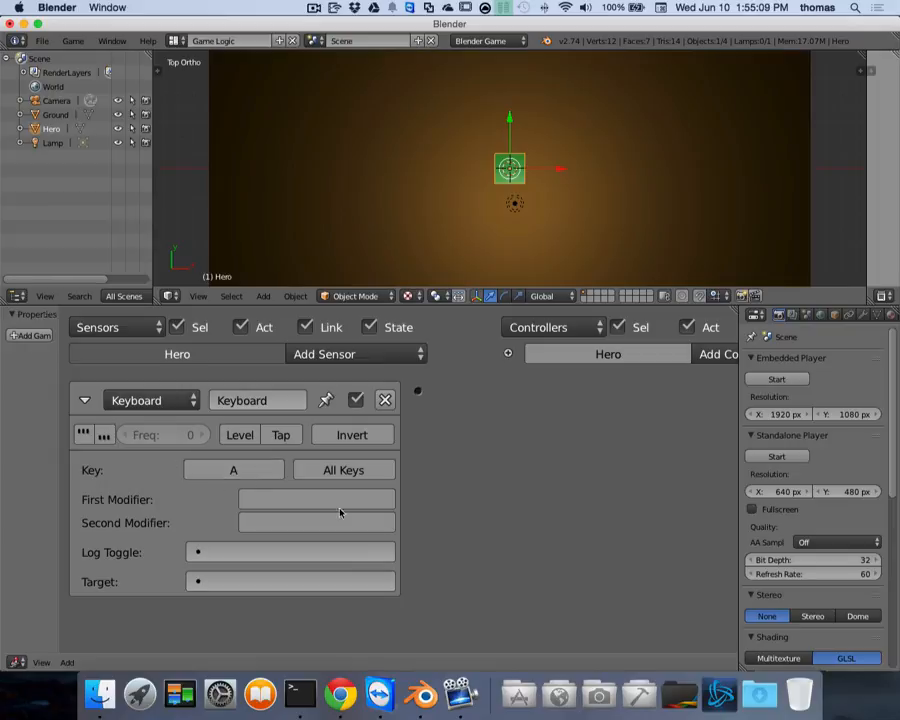
# Step: Add a Motion actuator to the Hero and set its Simple Motion X location to -0.20
pyautogui.keyDown('ctrl'); pyautogui.hscroll(6, 543, 480); pyautogui.keyUp('ctrl')
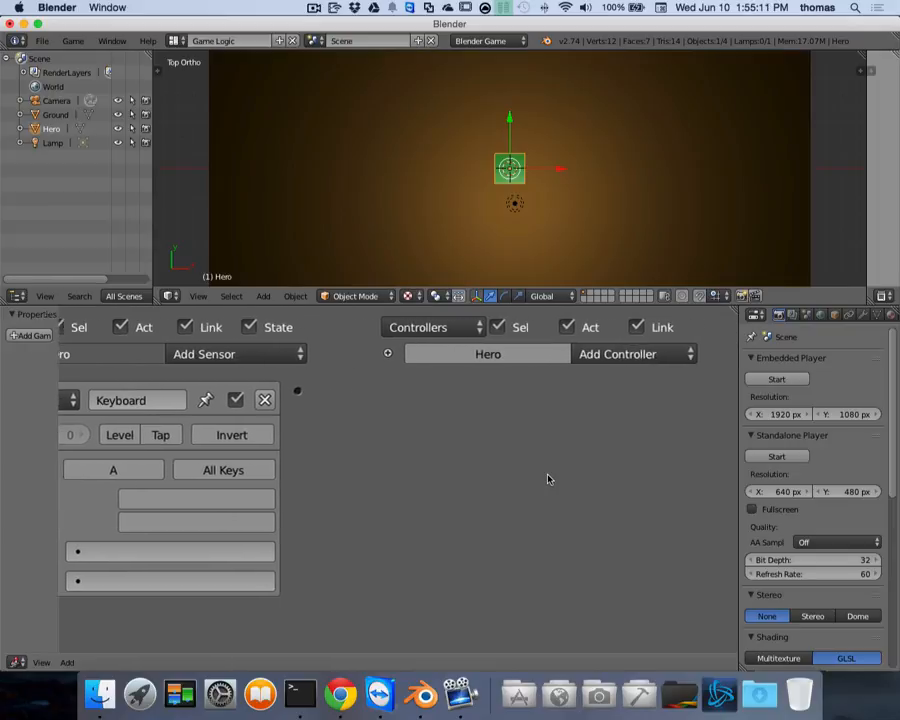
pyautogui.hscroll(2, 545, 479)
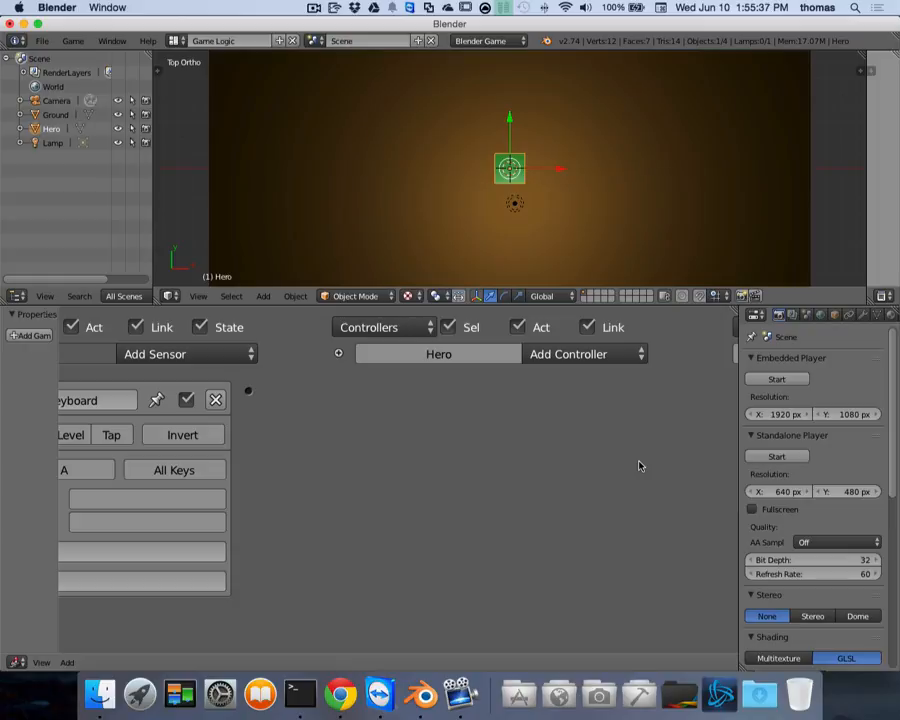
pyautogui.hscroll(6, 638, 463)
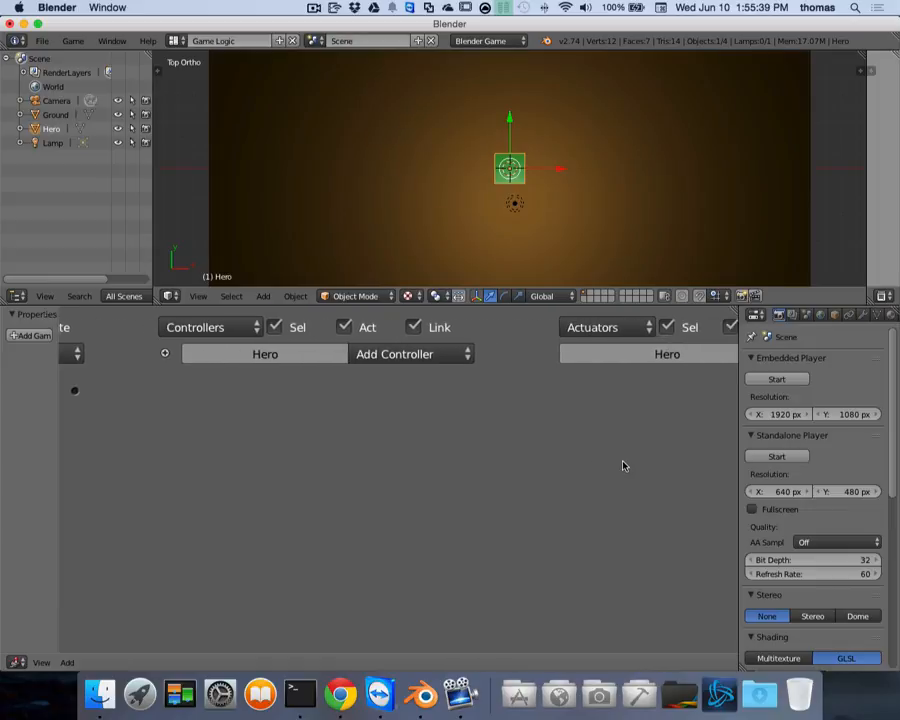
pyautogui.hscroll(4, 646, 430)
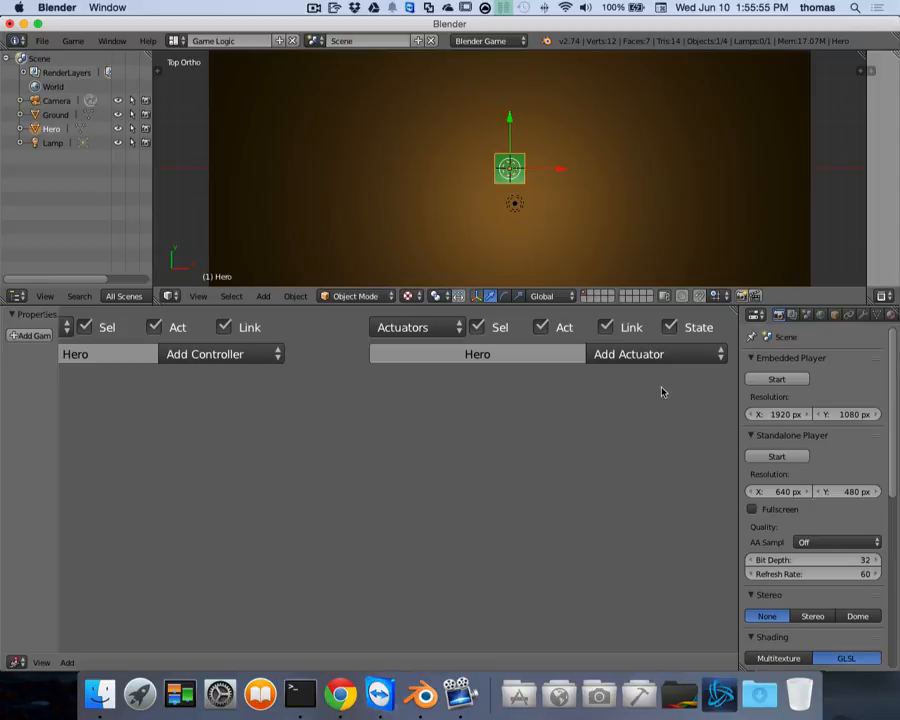
pyautogui.click(646, 358)
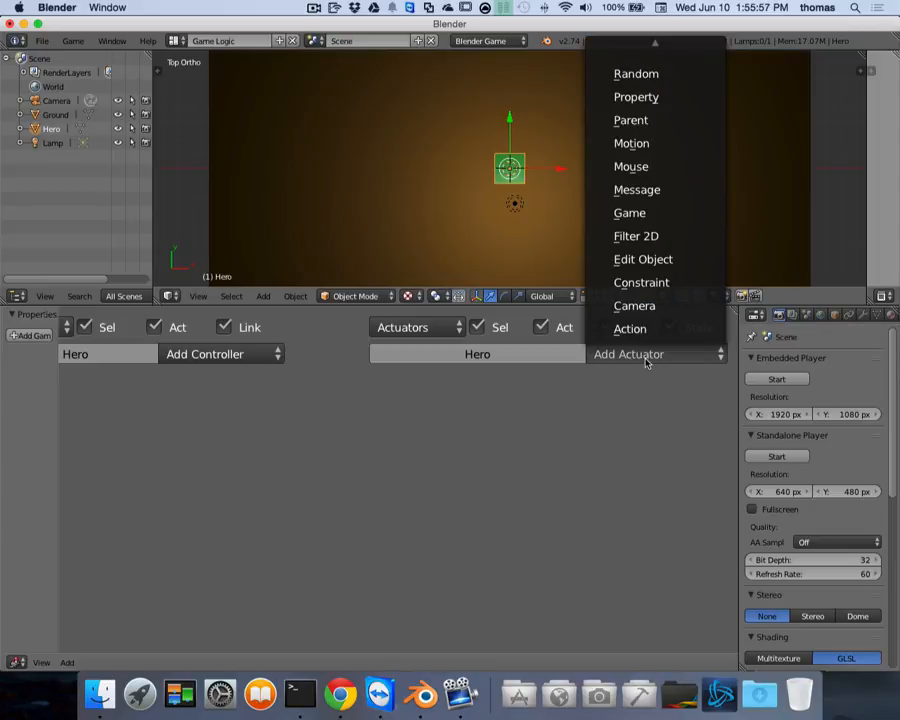
pyautogui.click(634, 148)
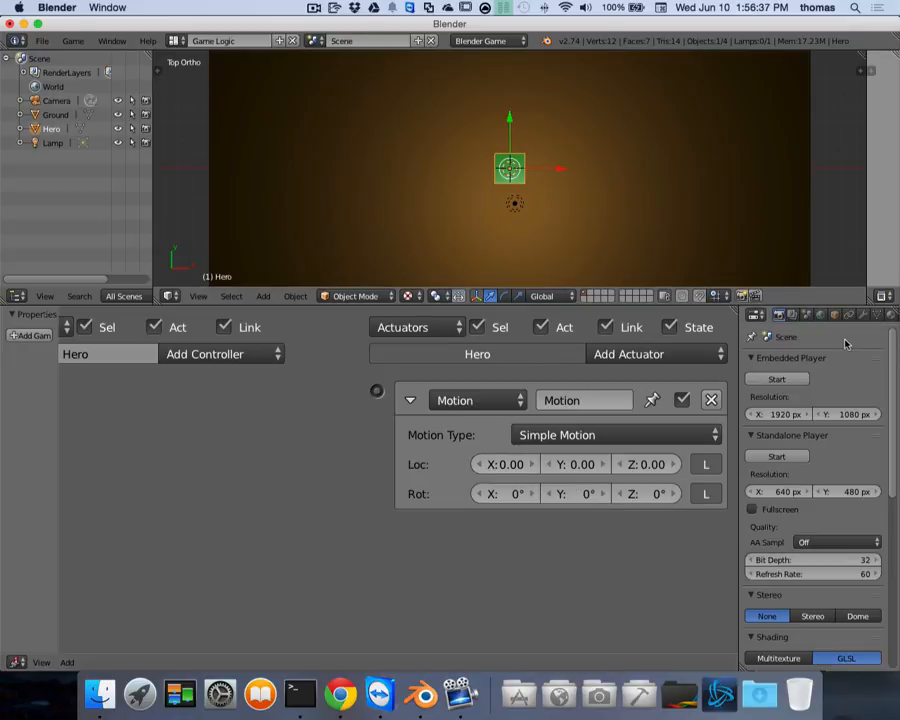
pyautogui.click(533, 467)
pyautogui.click(480, 468)
pyautogui.click(480, 468)
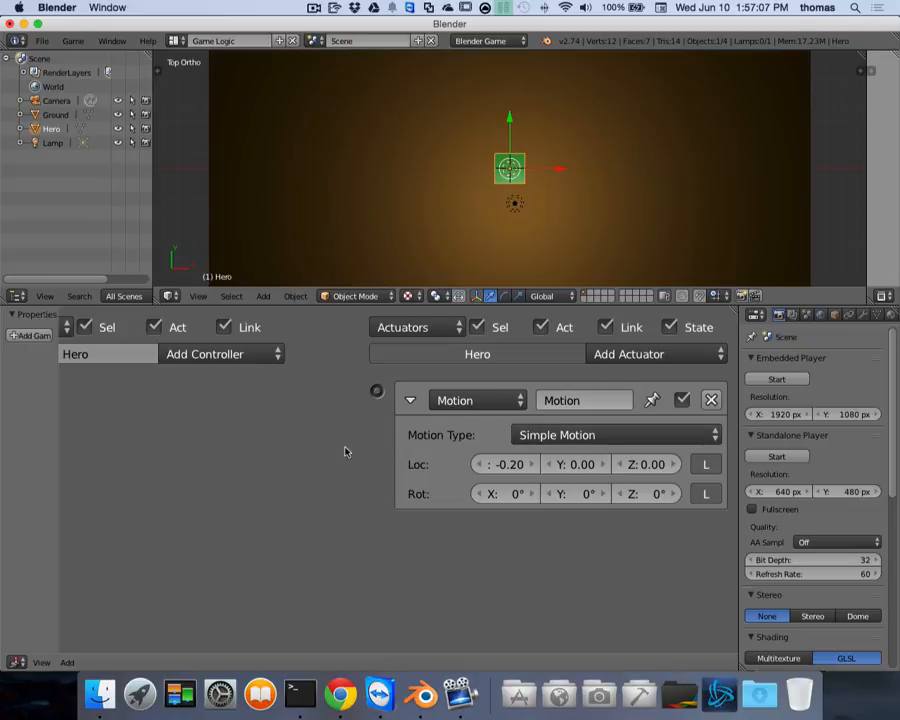
# Step: Rename the Hero's Keyboard sensor as Left
pyautogui.hscroll(-10, 376, 442)
pyautogui.hscroll(-4, 376, 442)
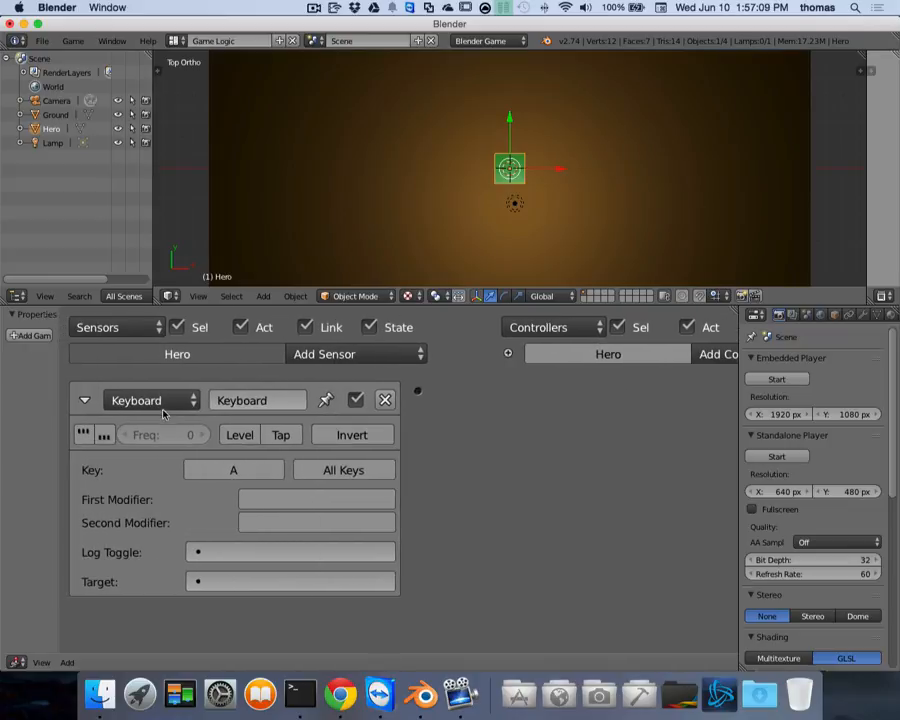
pyautogui.click(280, 401)
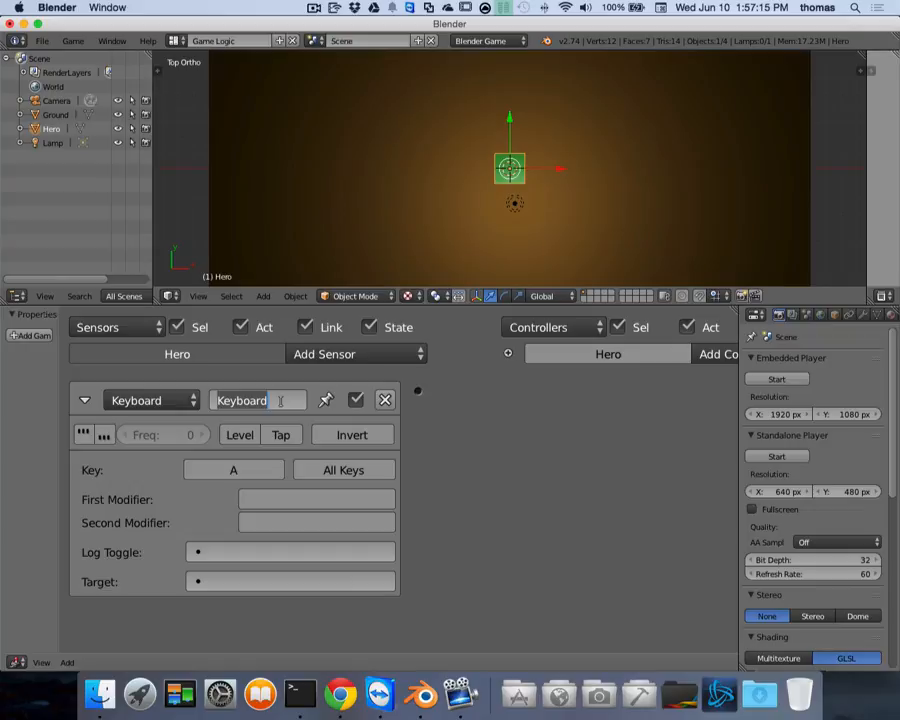
pyautogui.write('Left')
pyautogui.press('Return')
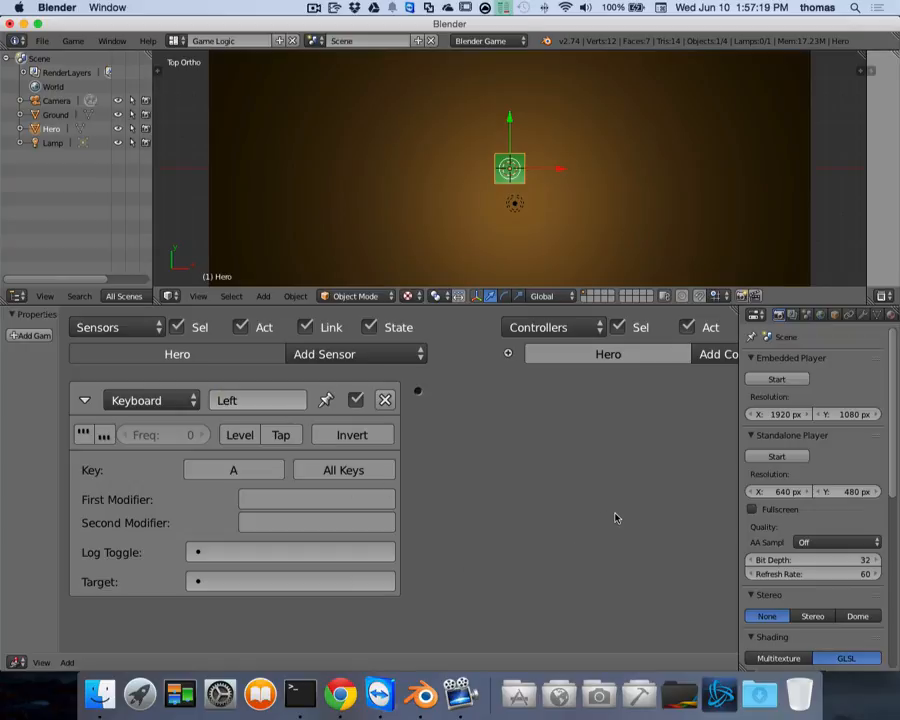
# Step: Link the Left sensor directly to the Motion actuator and keep the connecting controller's type as And
pyautogui.hscroll(8, 616, 517)
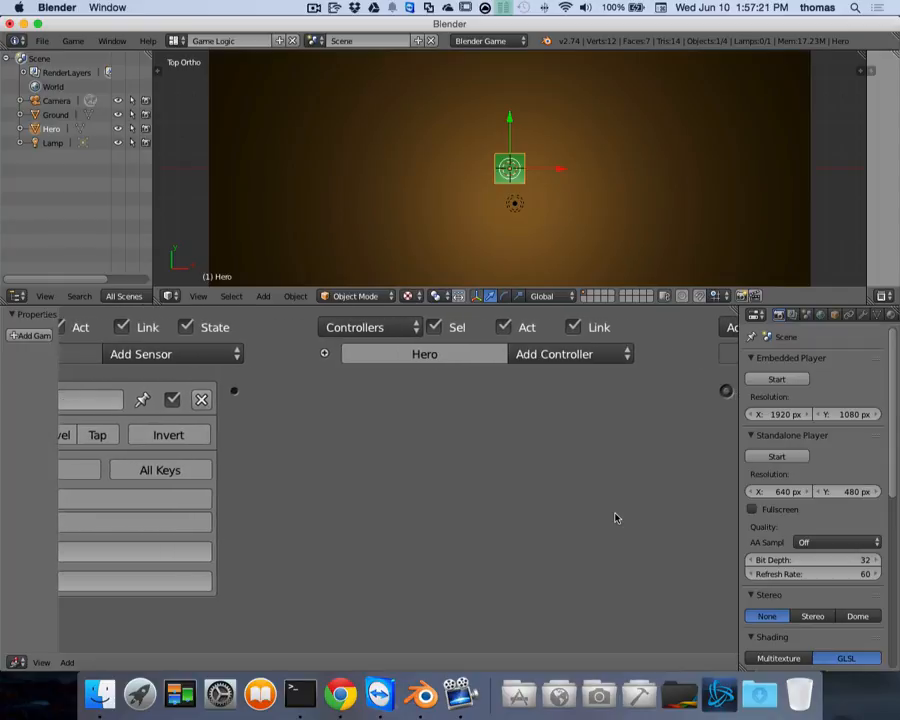
pyautogui.hscroll(1, 616, 517)
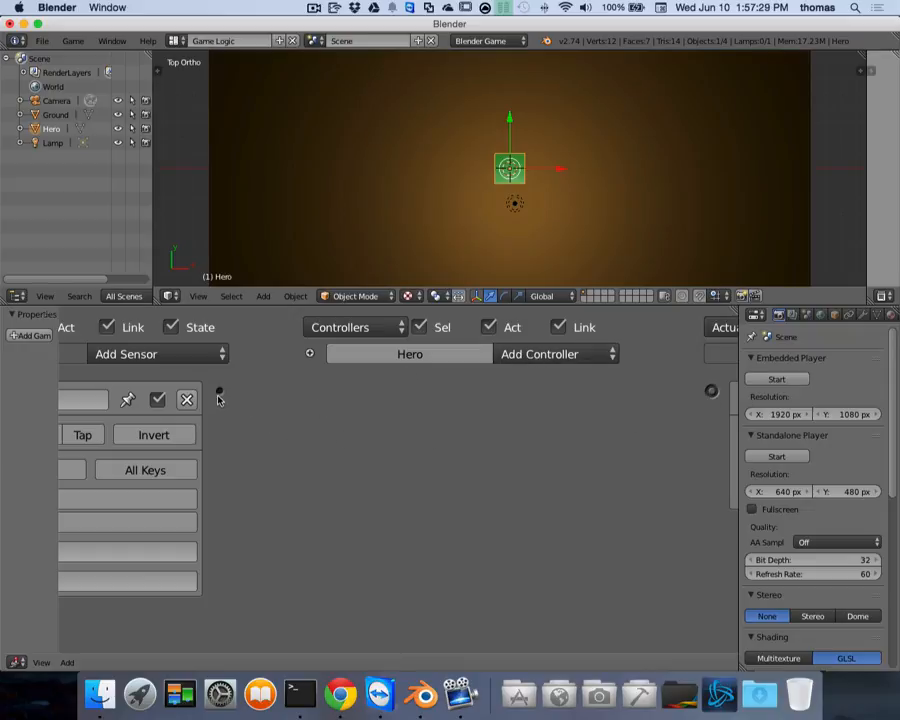
pyautogui.moveTo(228, 400); pyautogui.dragTo(710, 390)
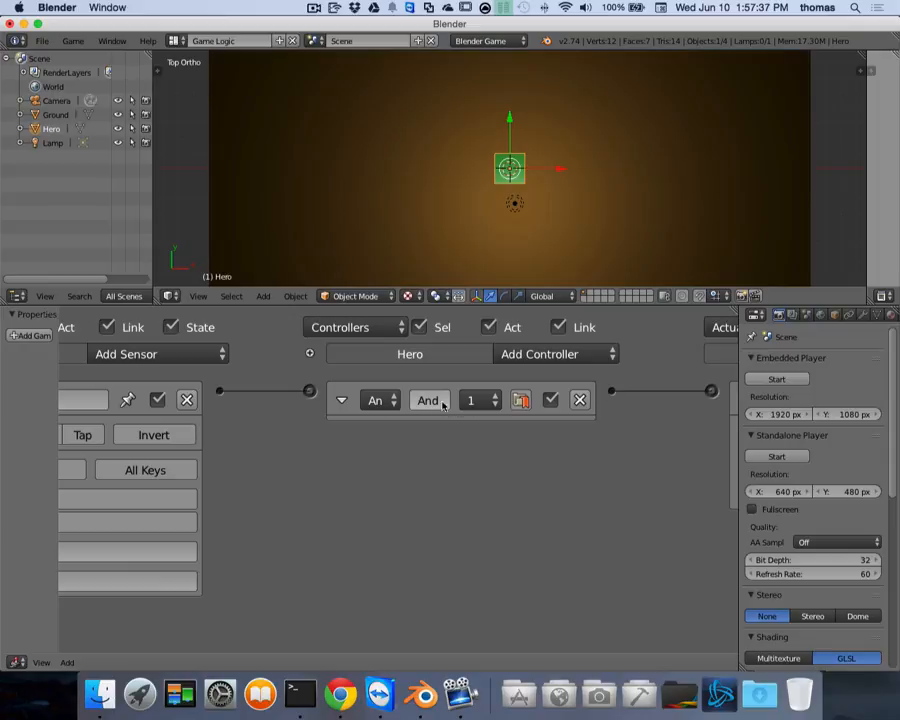
pyautogui.click(396, 403)
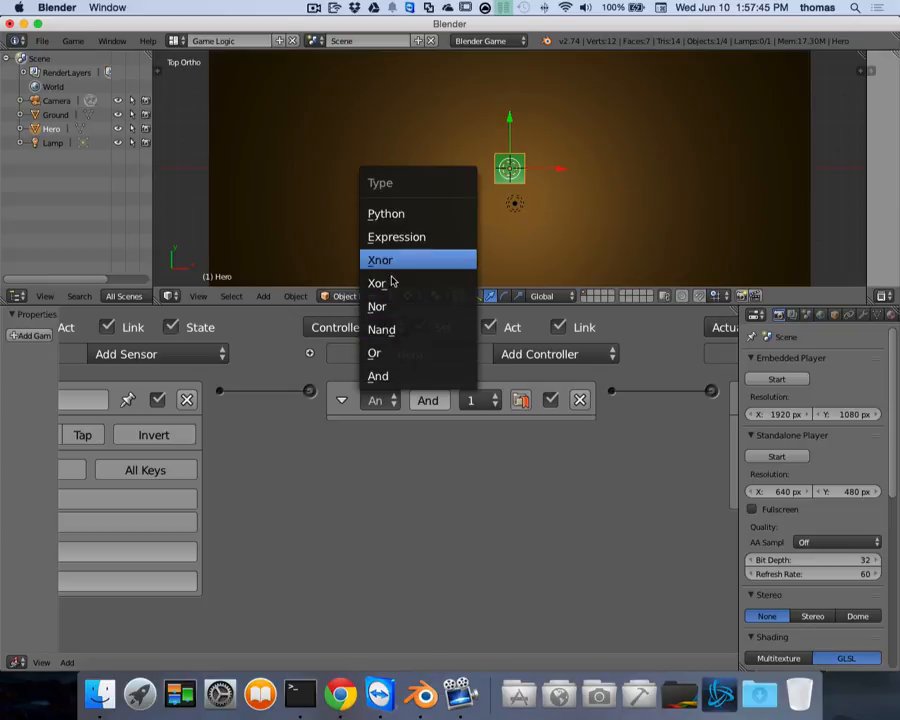
pyautogui.click(415, 376)
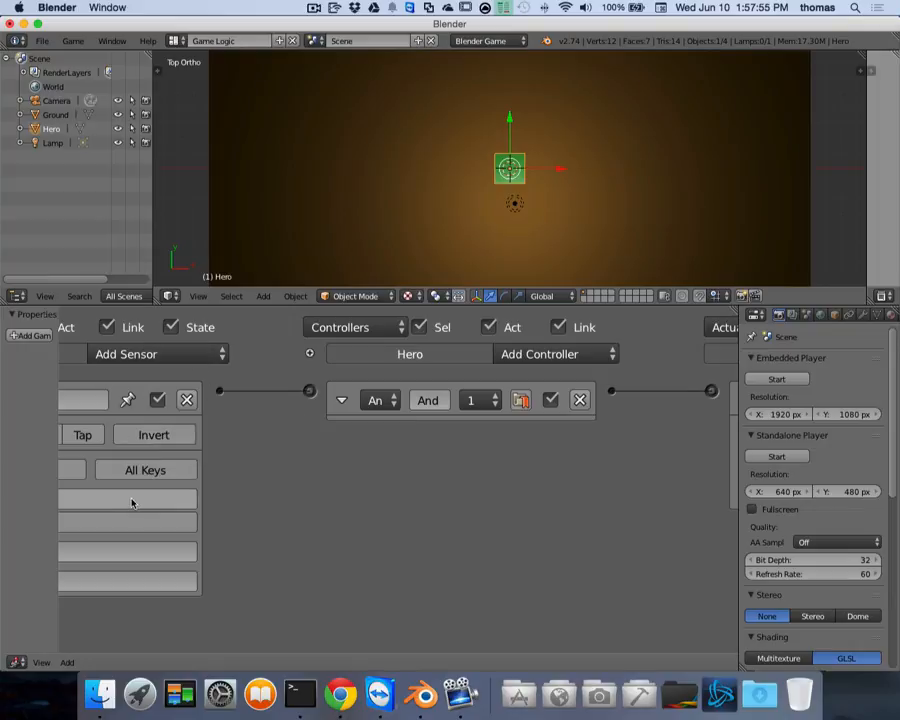
# Step: Examine the Hero's logic chain from the Left keyboard sensor through the And controller to the Motion actuator
pyautogui.hscroll(10, 627, 467)
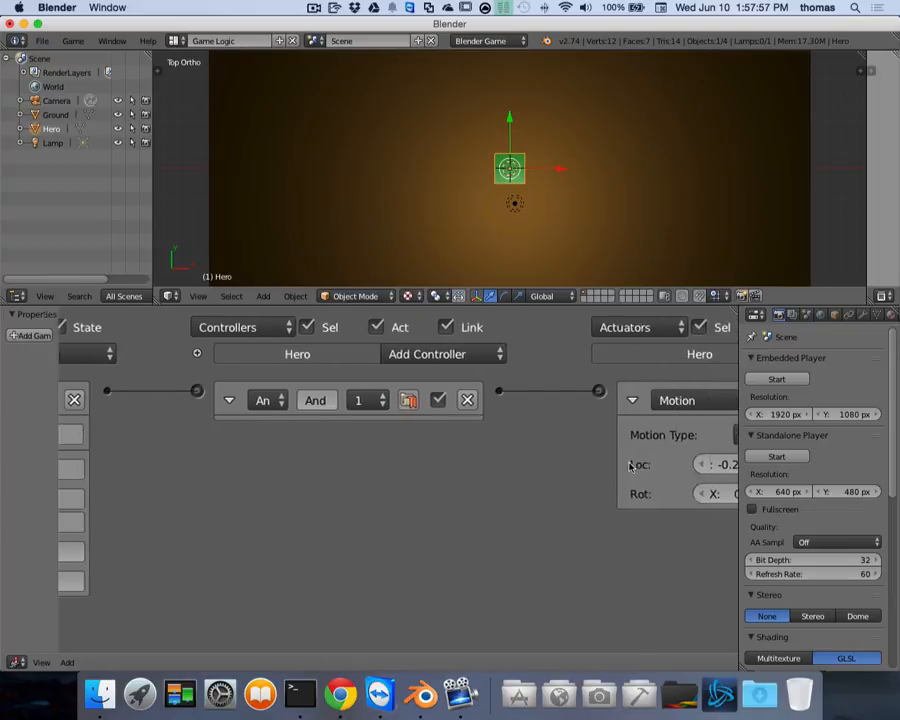
pyautogui.hscroll(2, 579, 460)
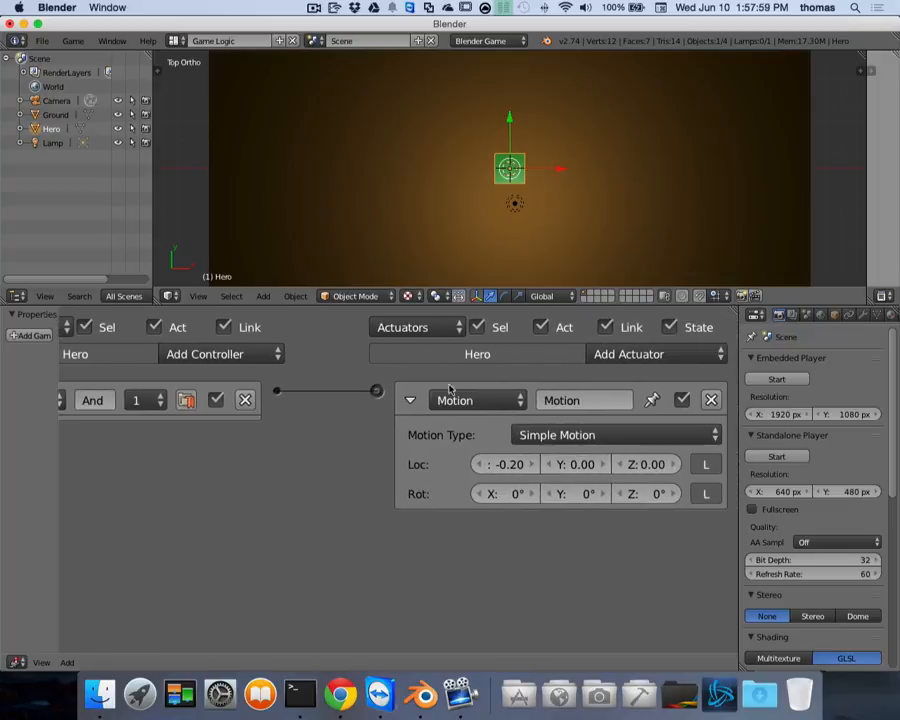
pyautogui.hscroll(-18, 455, 402)
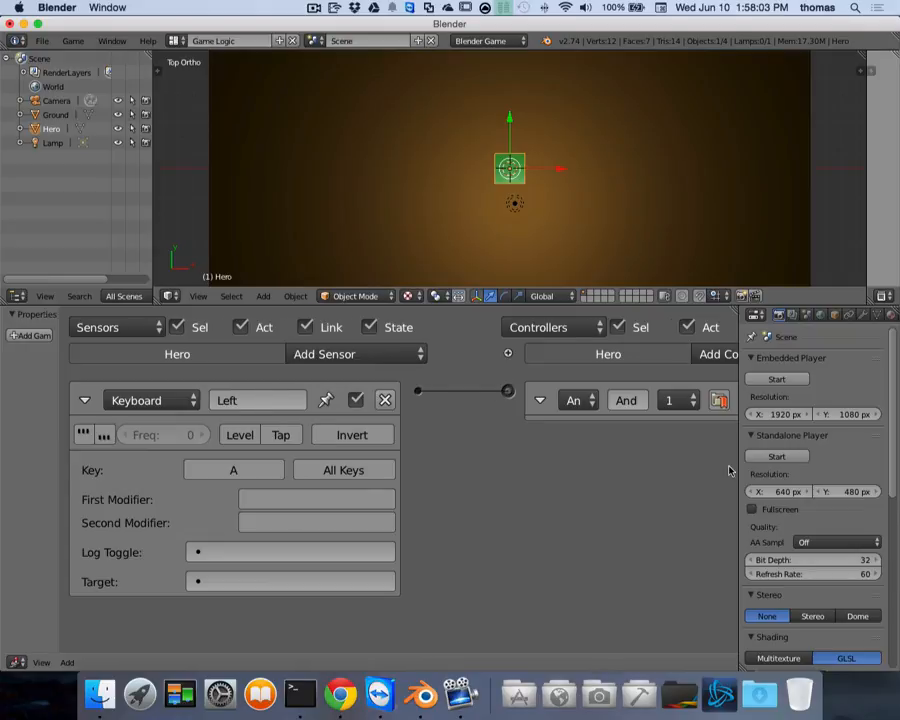
pyautogui.hscroll(15, 705, 455)
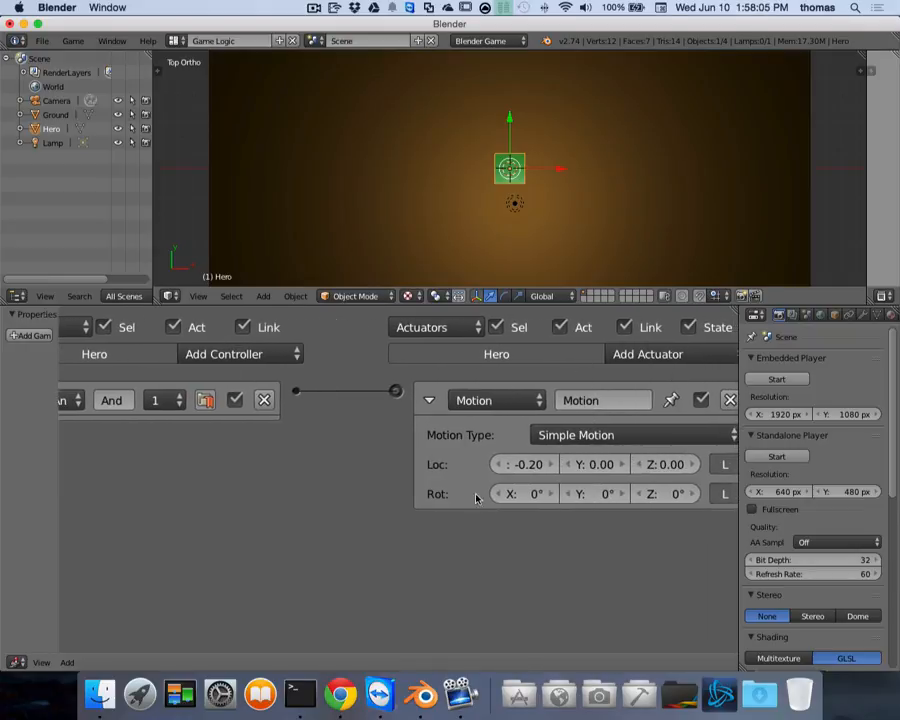
pyautogui.hscroll(-15, 505, 546)
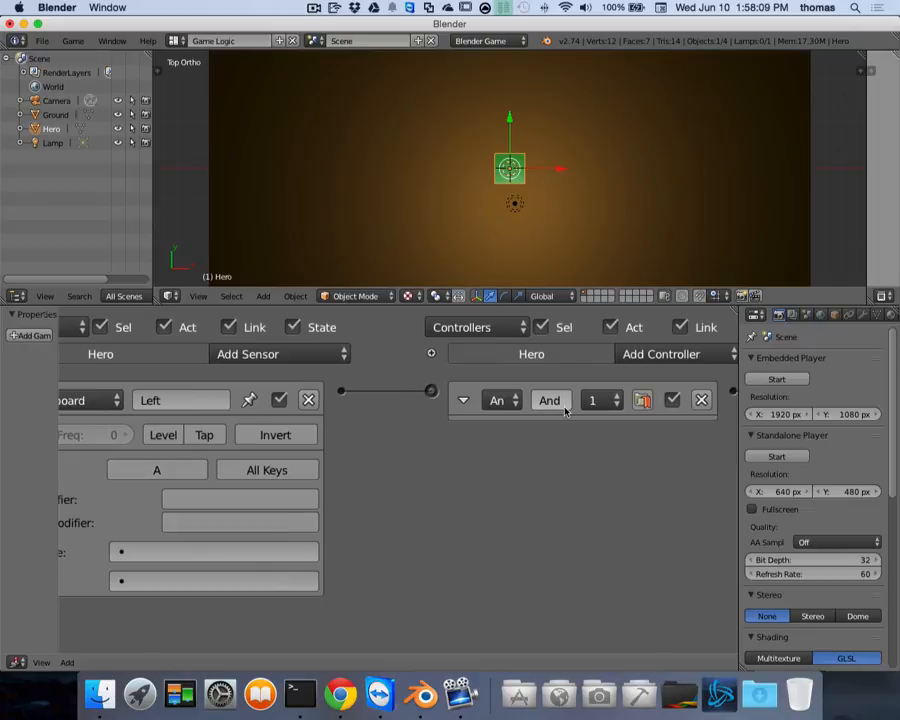
pyautogui.hscroll(12, 584, 424)
pyautogui.hscroll(3, 585, 440)
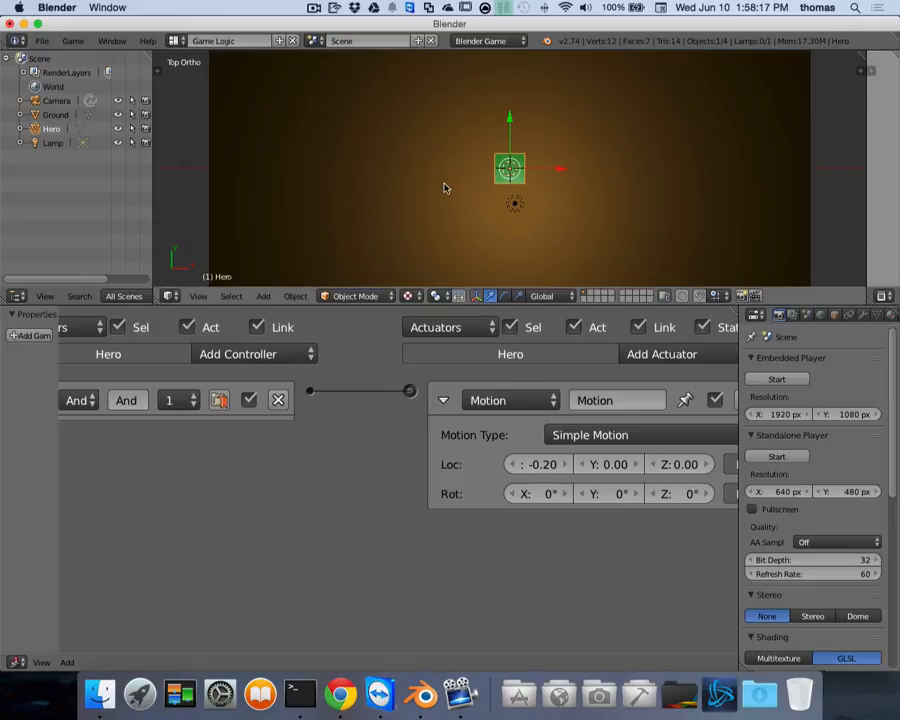
pyautogui.hscroll(-5, 410, 508)
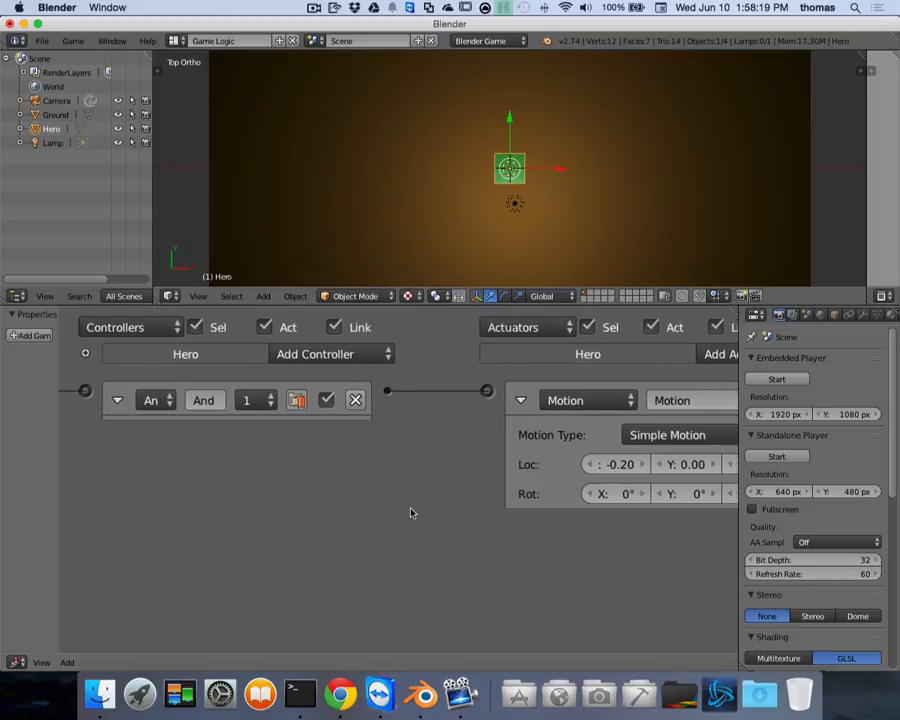
# Step: Set the Hero's physics type to Dynamic
pyautogui.hscroll(-2, 424, 511)
pyautogui.hscroll(6, 429, 511)
pyautogui.hscroll(1, 509, 131)
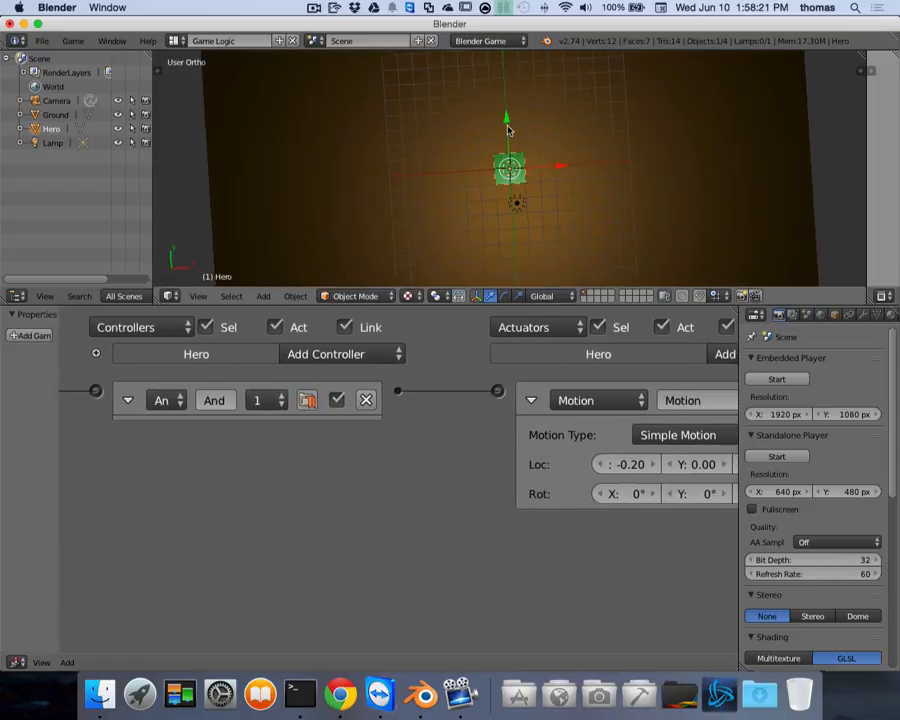
pyautogui.hscroll(-2, 447, 173)
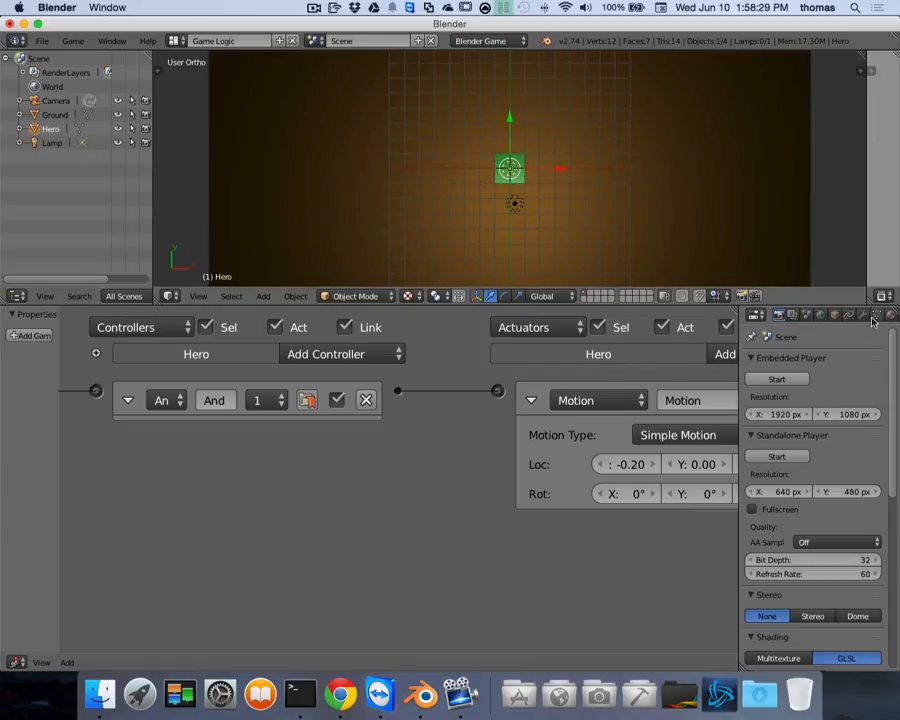
pyautogui.hscroll(4, 873, 317)
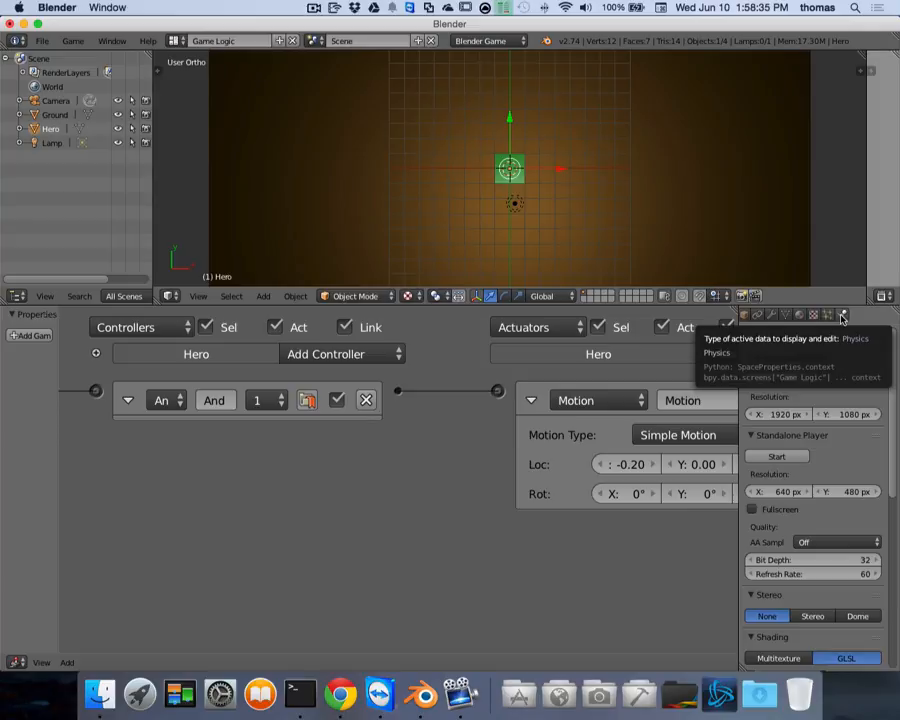
pyautogui.click(842, 316)
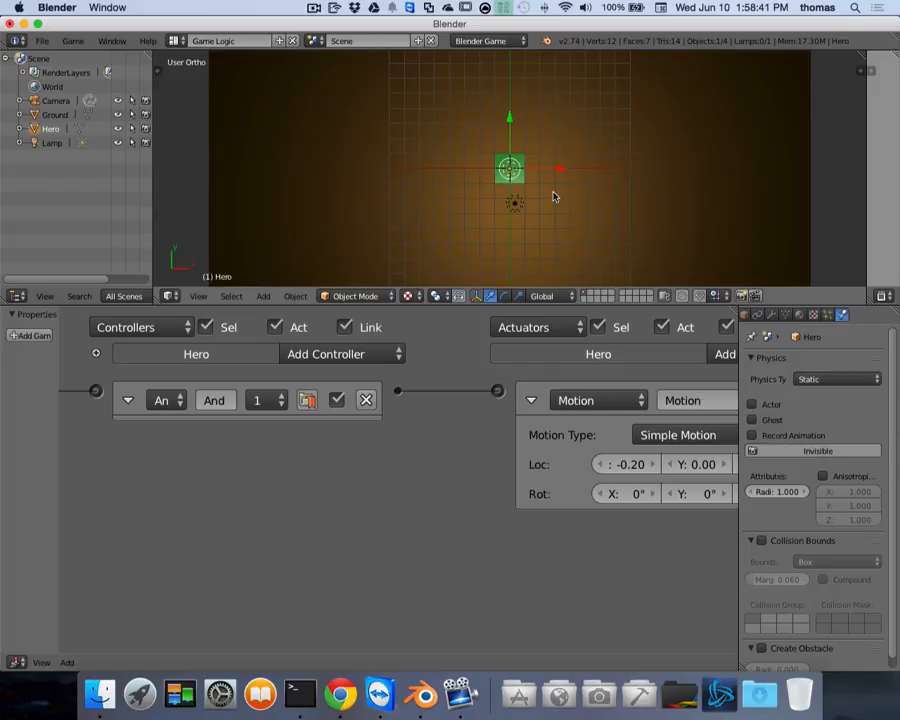
pyautogui.click(824, 386)
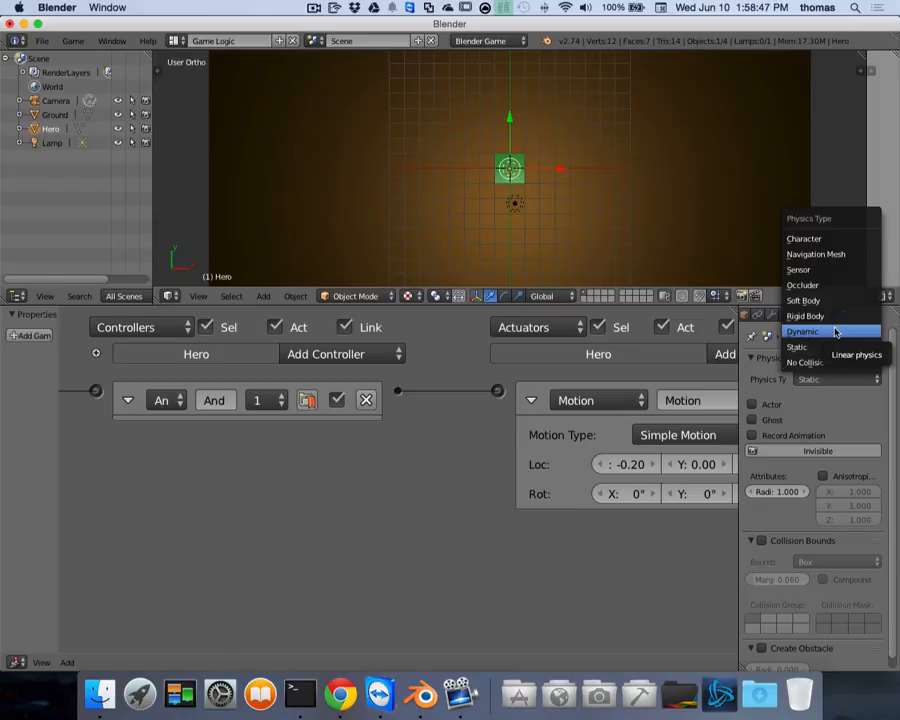
pyautogui.click(835, 332)
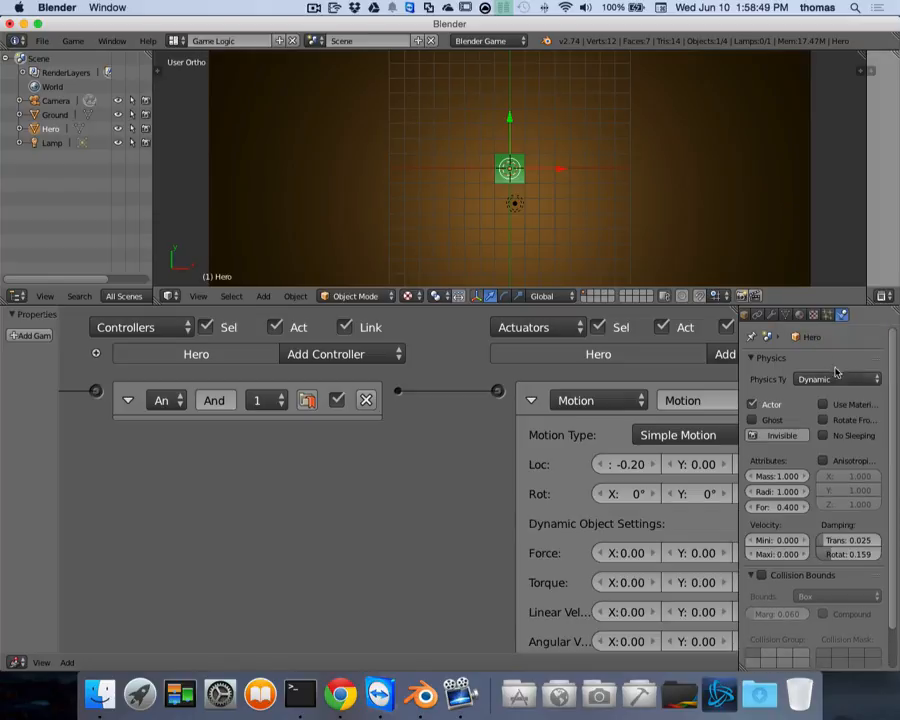
# Step: Rename the Hero's Motion actuator as Move_Left
pyautogui.hscroll(5, 636, 430)
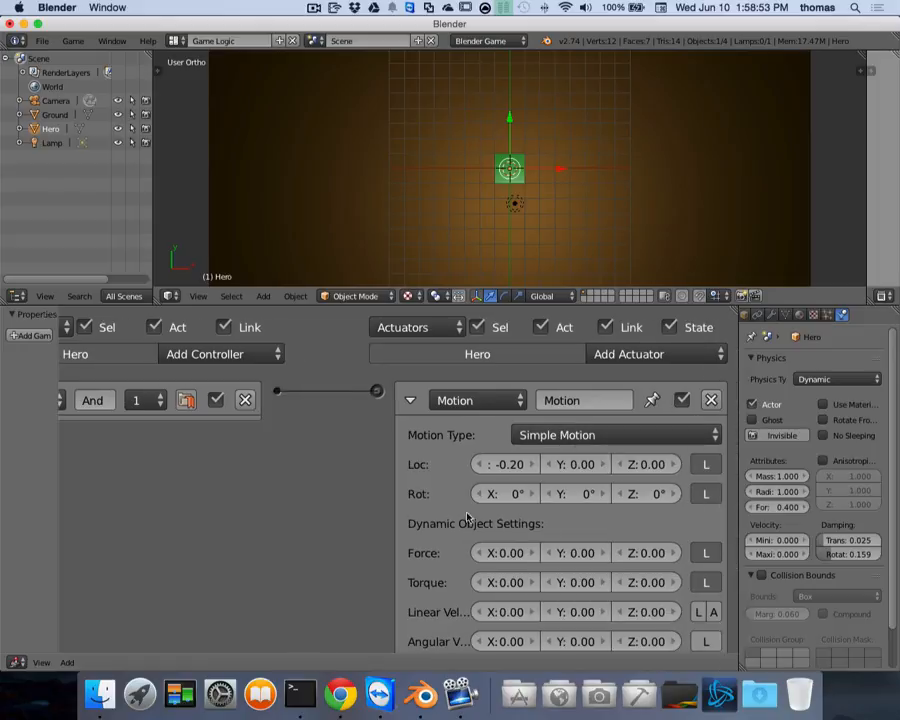
pyautogui.scroll(-2, 368, 508)
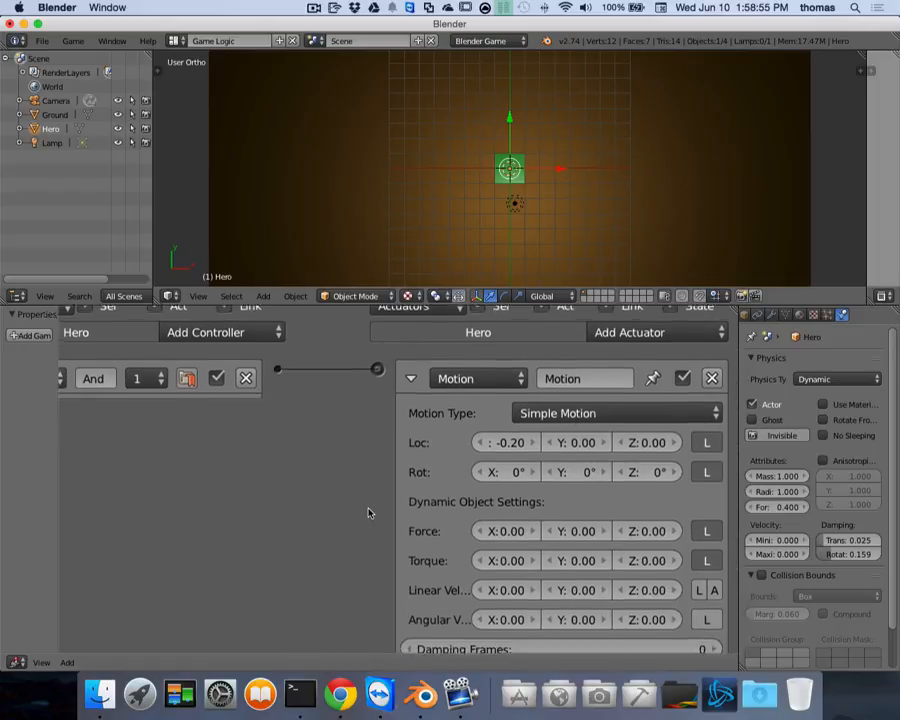
pyautogui.scroll(-1, 472, 447)
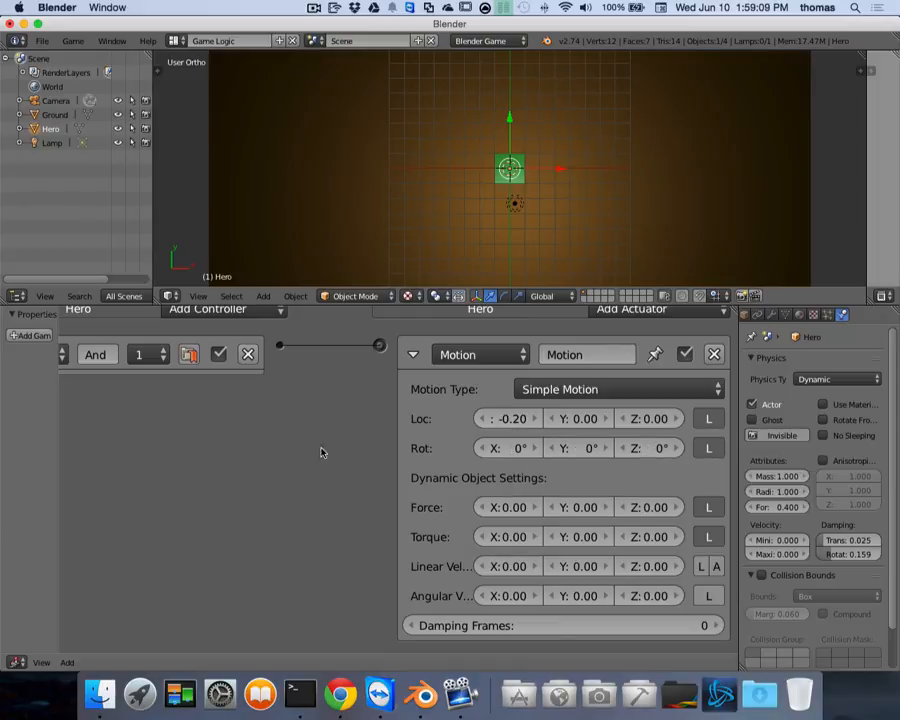
pyautogui.hscroll(-6, 310, 447)
pyautogui.hscroll(6, 461, 416)
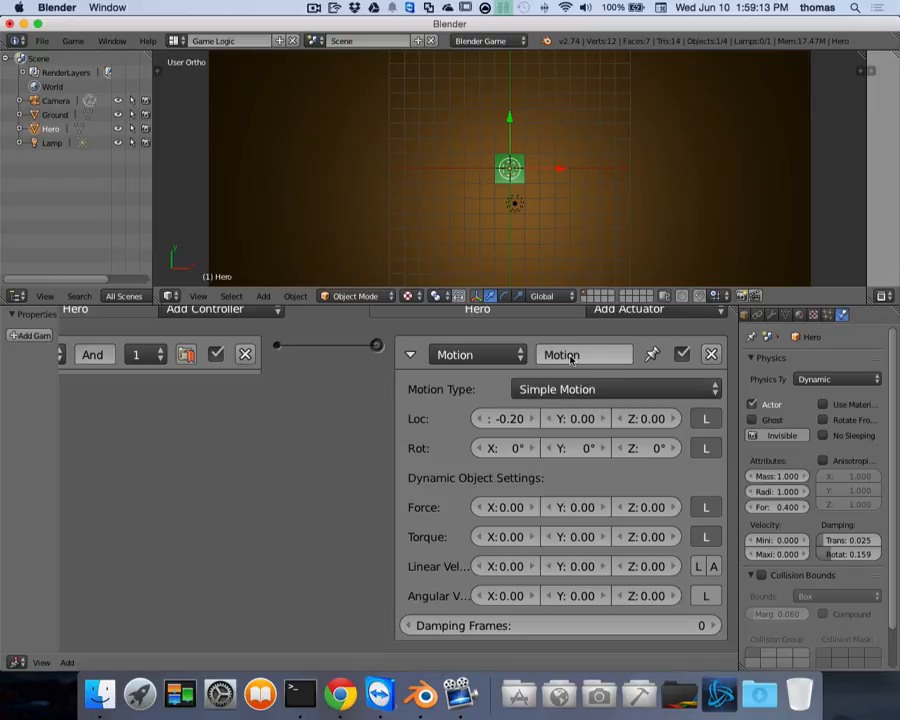
pyautogui.scroll(1, 571, 360)
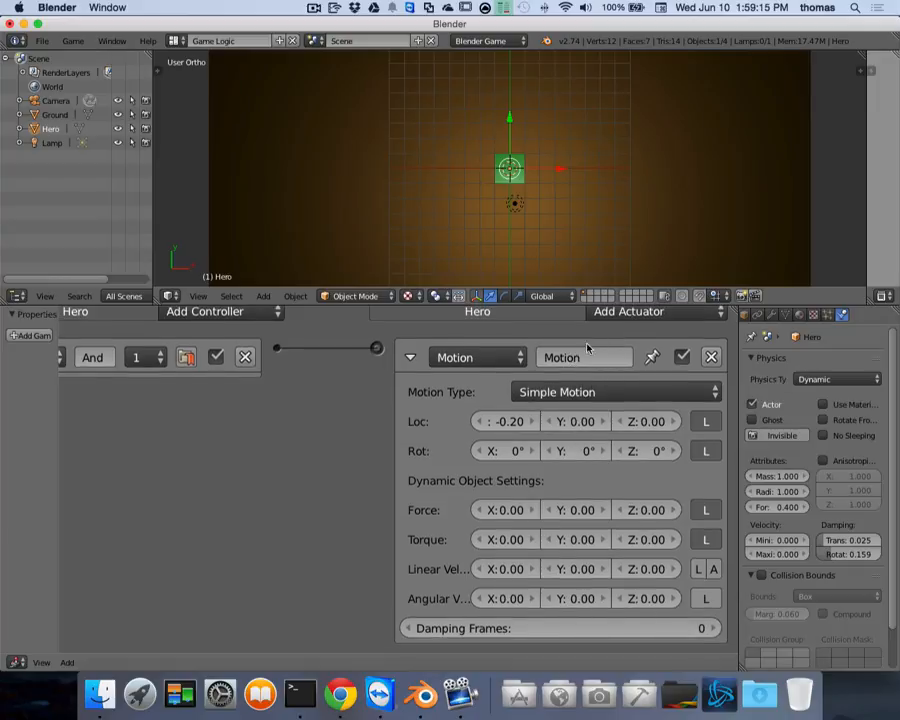
pyautogui.click(590, 357)
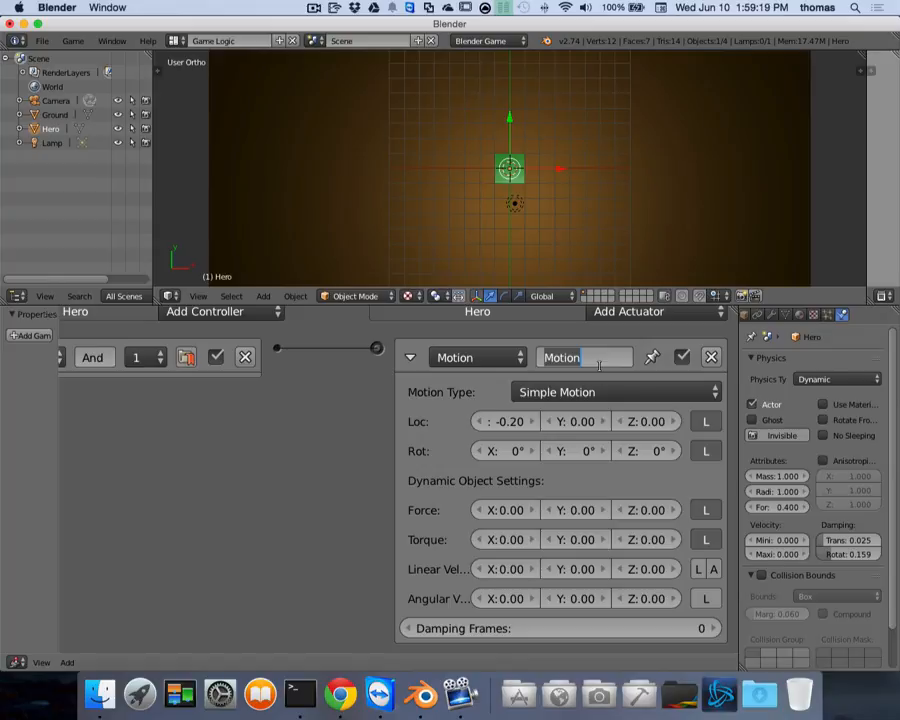
pyautogui.write('Move_Lef')
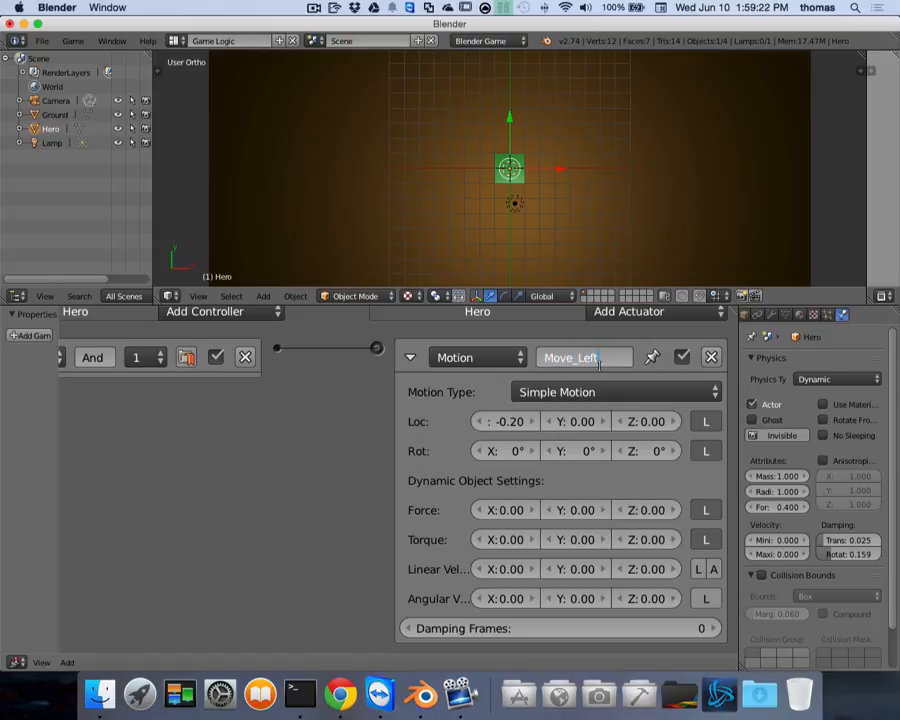
pyautogui.press('Return')
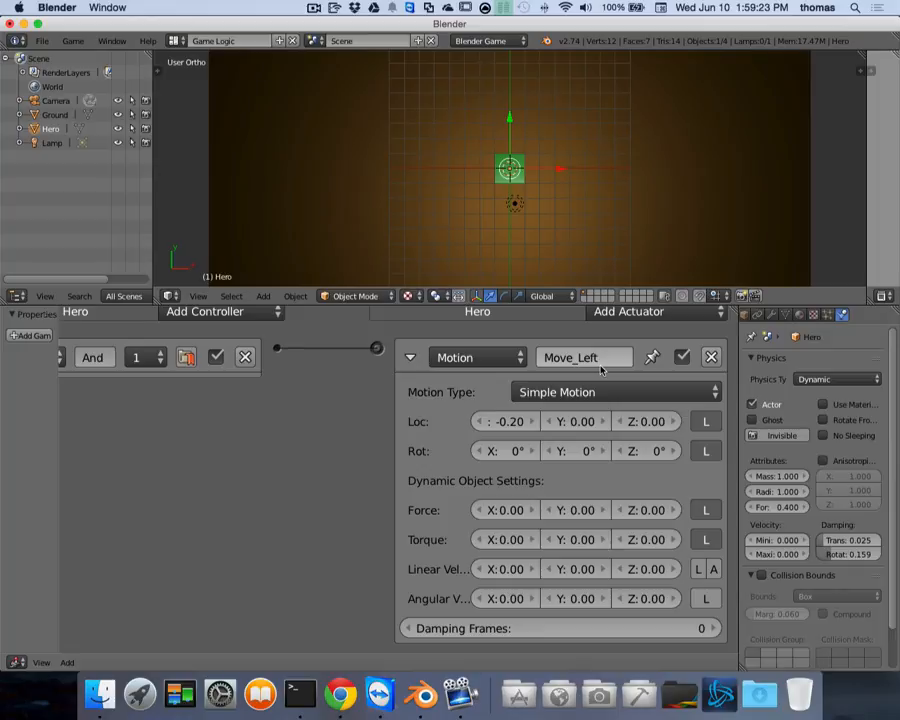
# Step: Collapse the Hero's Left keyboard sensor and Move_Left motion actuator to their header rows
pyautogui.hscroll(-5, 292, 455)
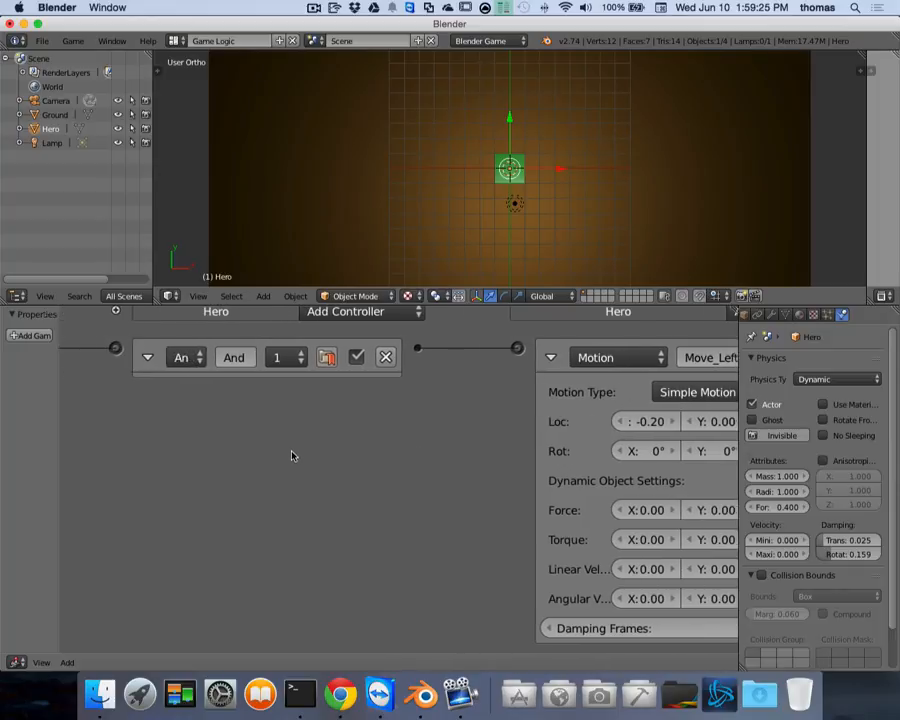
pyautogui.hscroll(5, 294, 455)
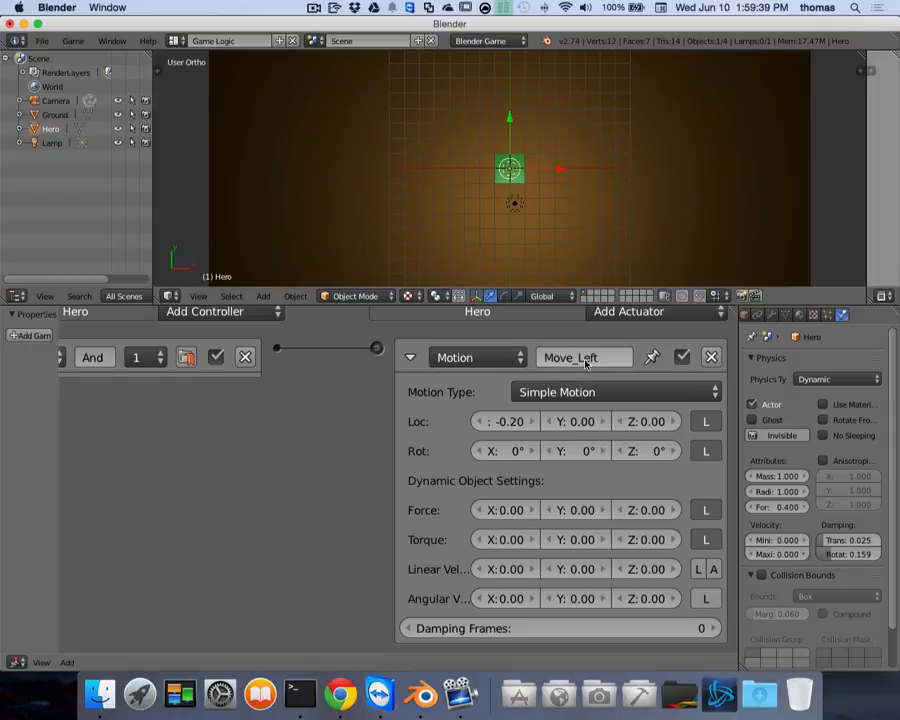
pyautogui.hscroll(-10, 591, 363)
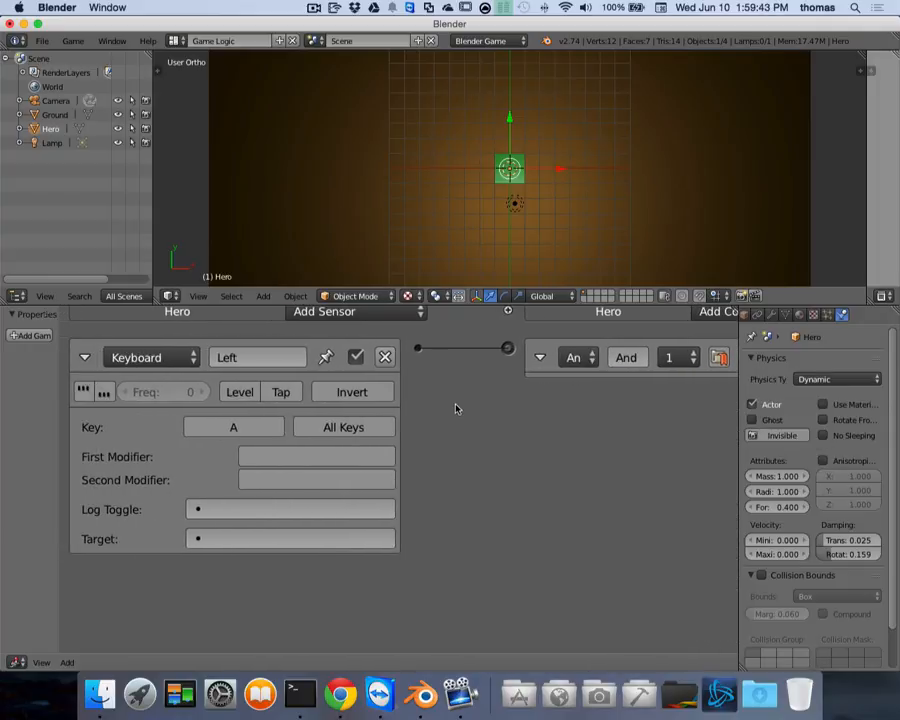
pyautogui.click(84, 358)
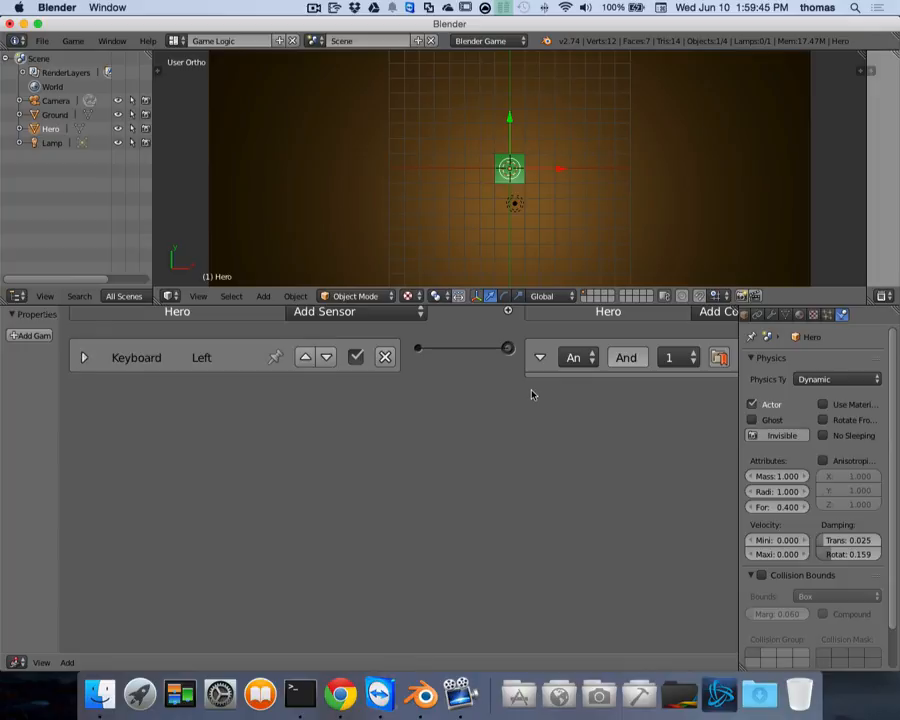
pyautogui.hscroll(10, 533, 392)
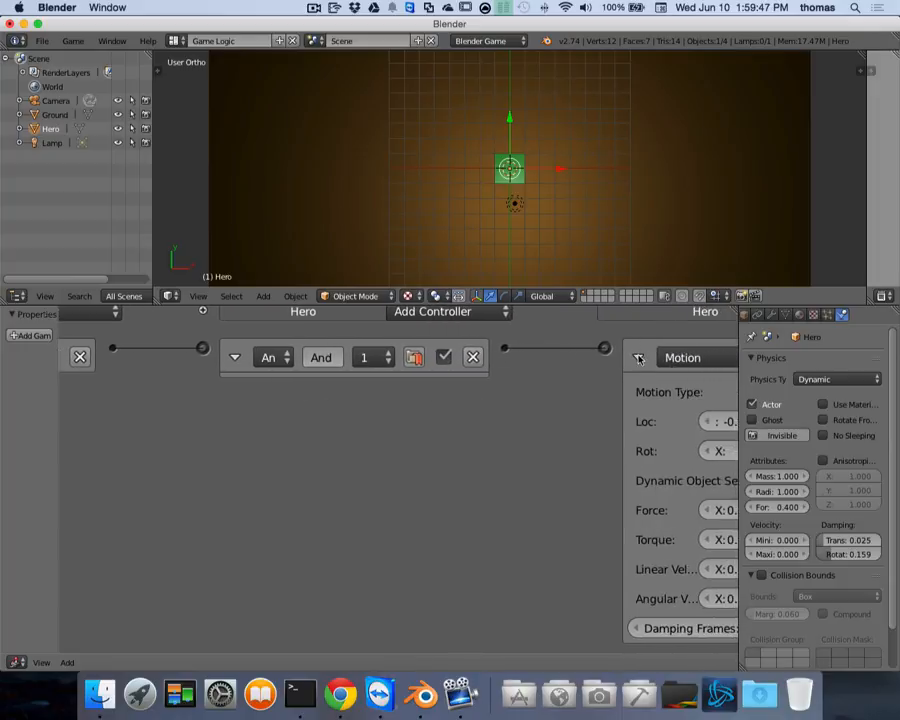
pyautogui.click(638, 358)
pyautogui.hscroll(-8, 470, 448)
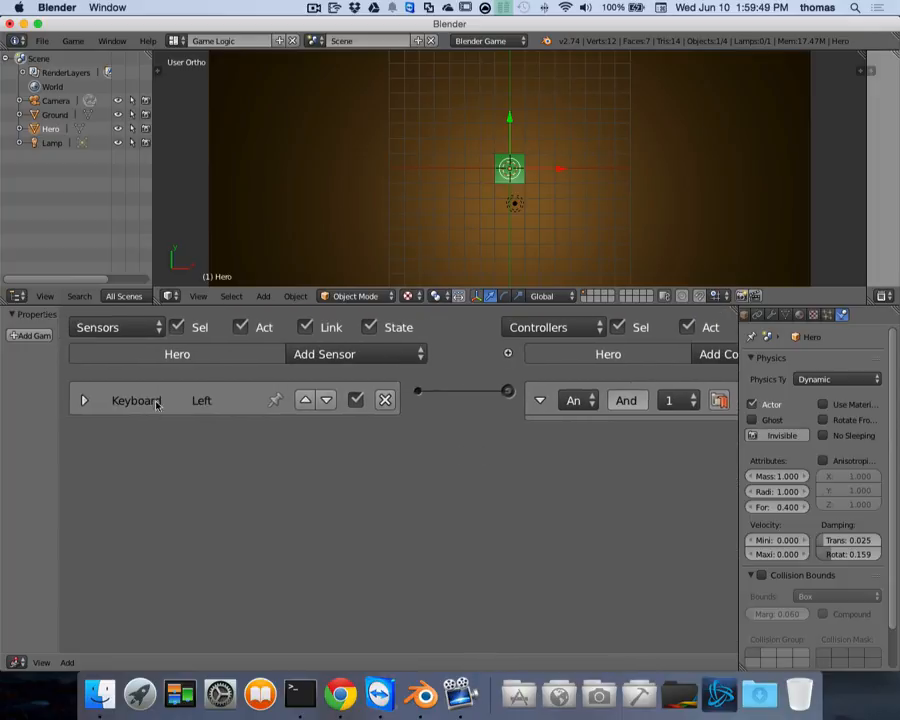
pyautogui.click(85, 400)
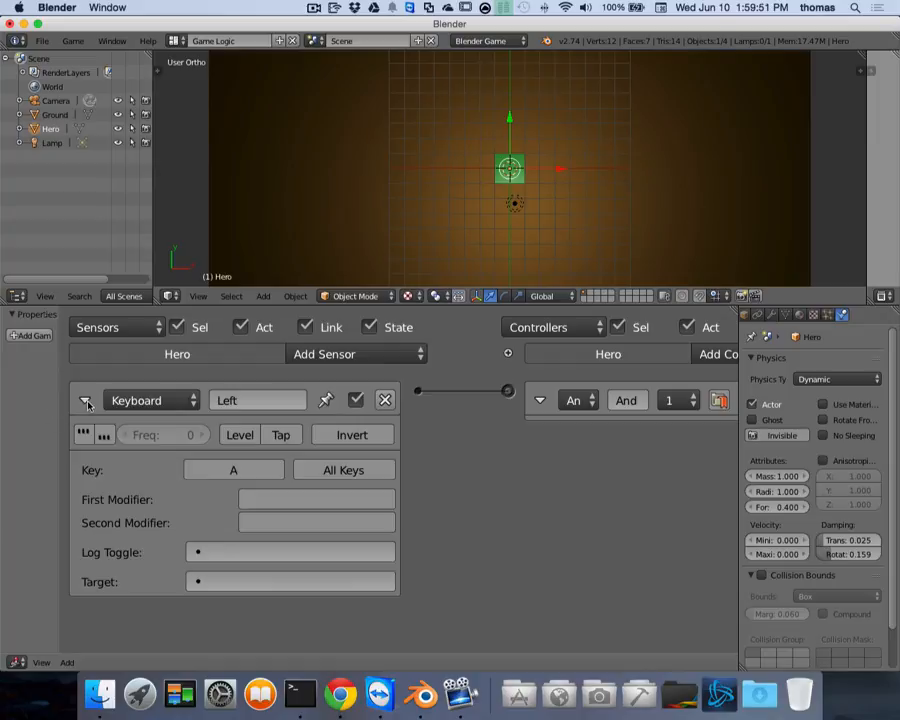
pyautogui.click(85, 400)
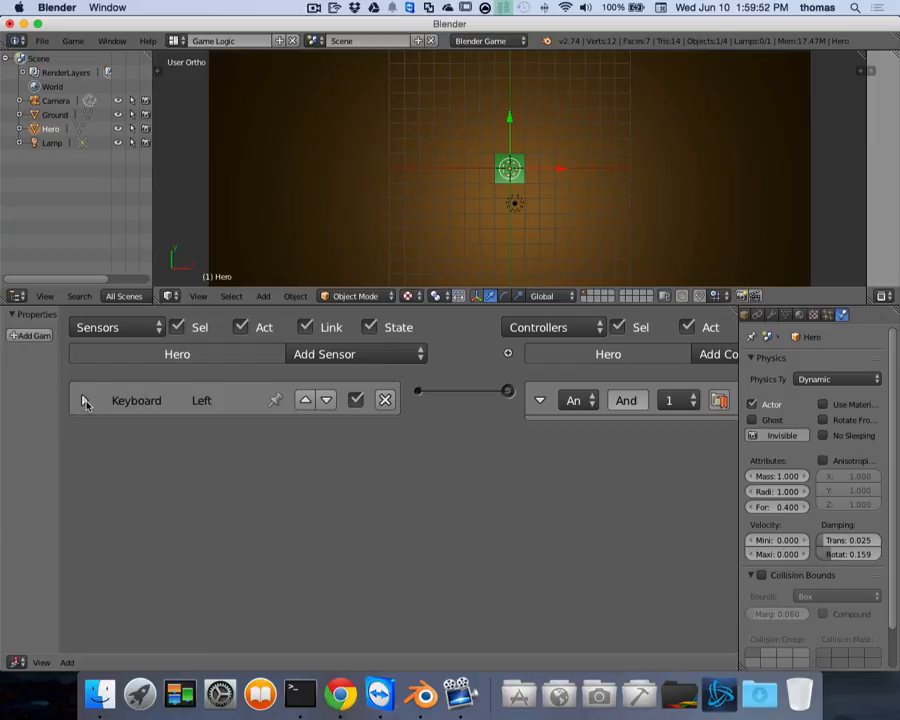
# Step: Add a second Keyboard sensor to the Hero and assign it the D key
pyautogui.click(346, 358)
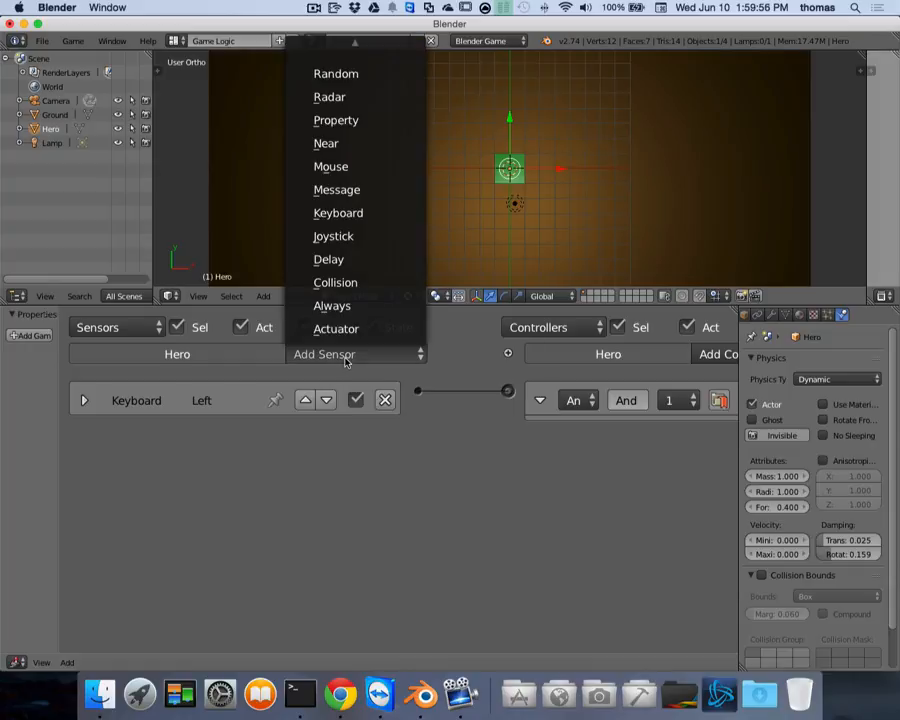
pyautogui.click(355, 213)
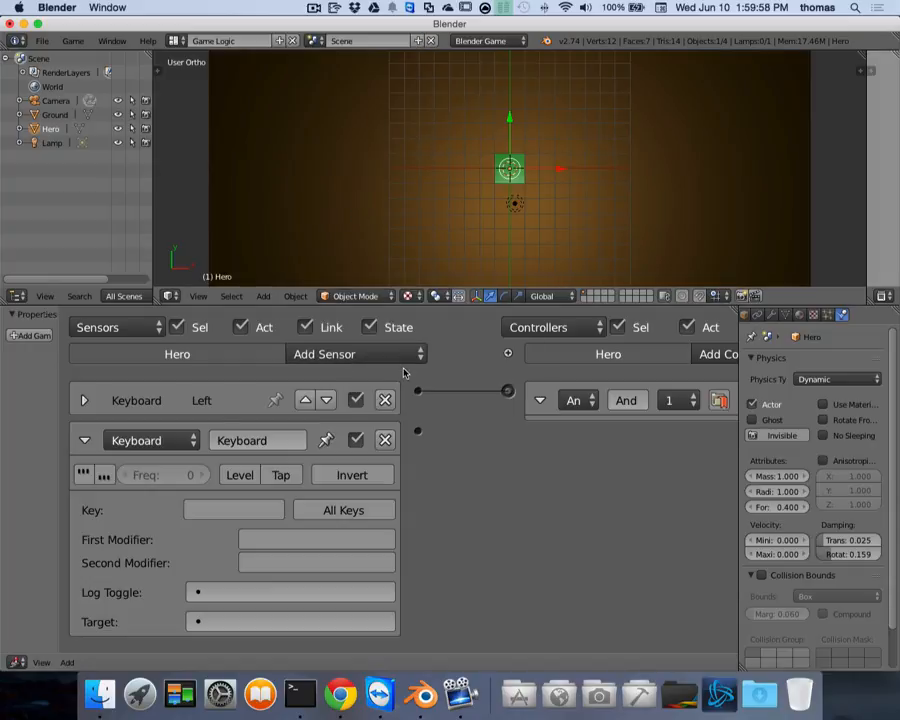
pyautogui.click(230, 511)
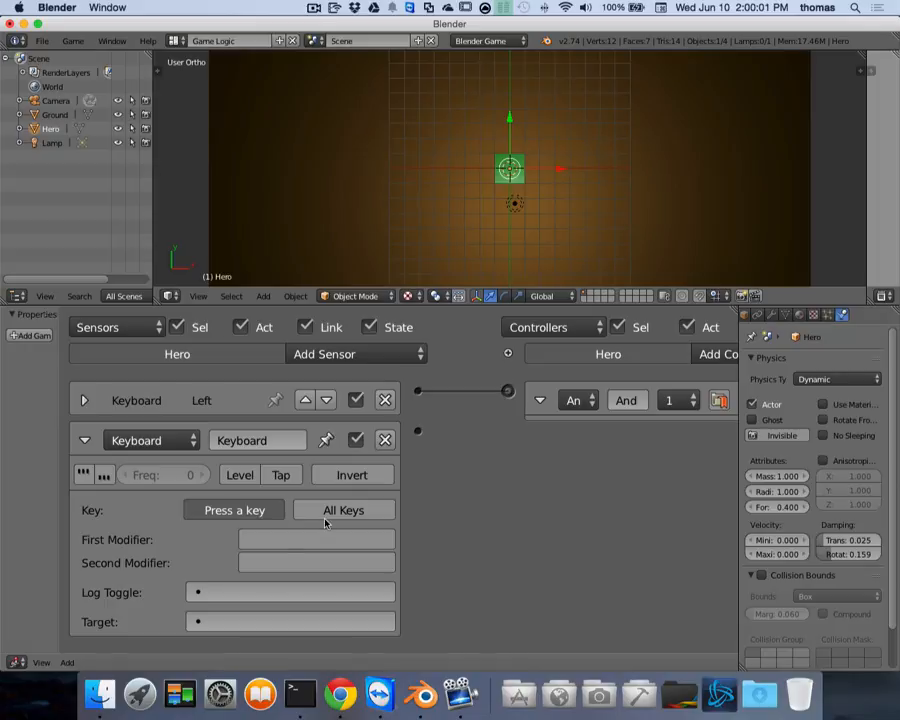
pyautogui.press('d')
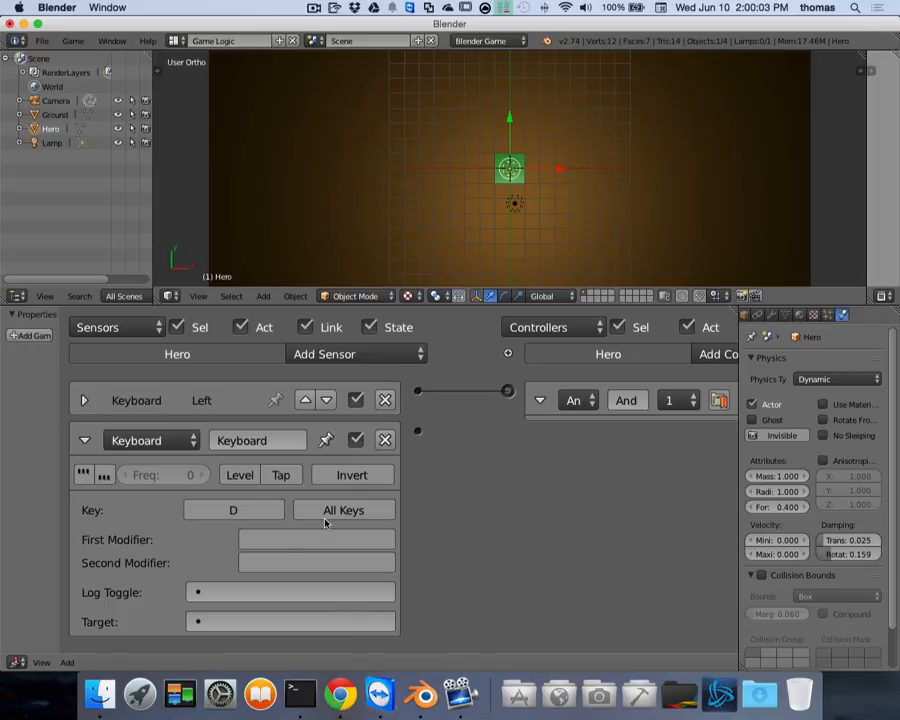
# Step: Rename the Hero's D-key Keyboard sensor as Right and collapse it to its header row
pyautogui.click(294, 446)
pyautogui.write('Right')
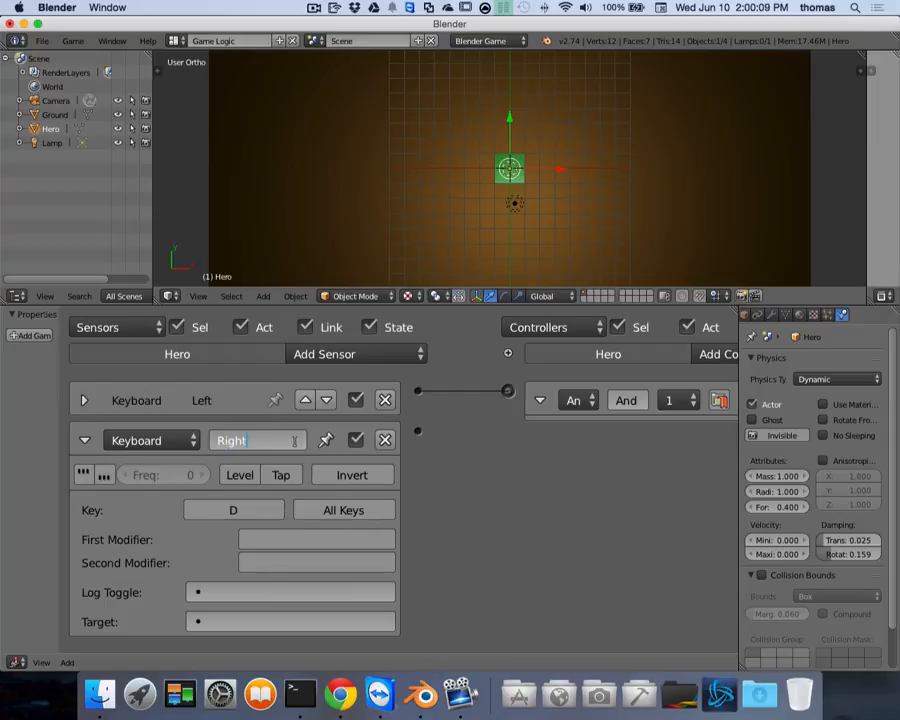
pyautogui.press('Return')
pyautogui.click(85, 440)
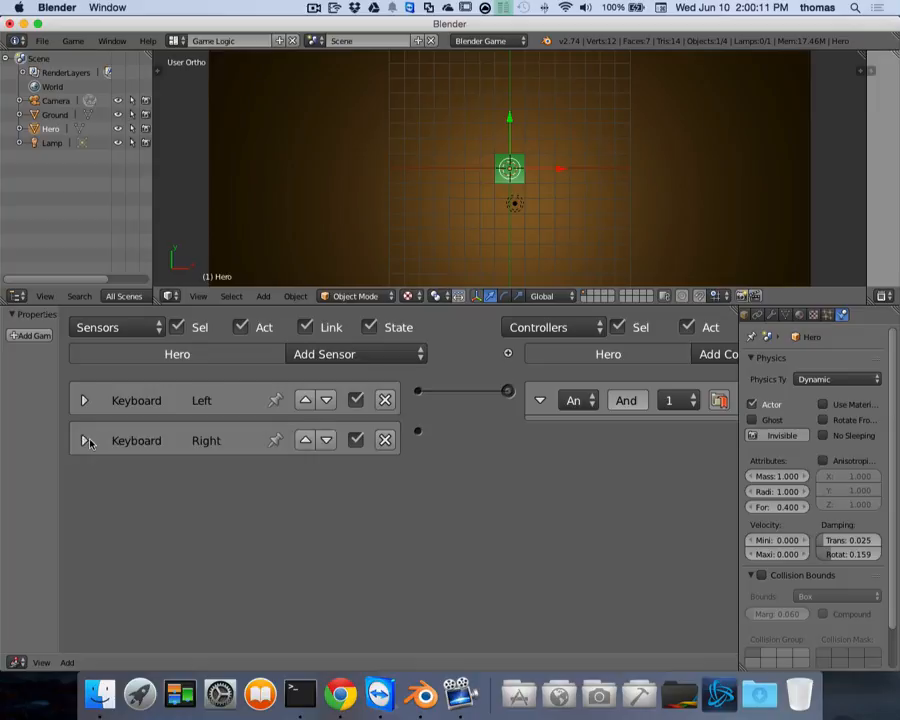
# Step: Add a second Motion actuator to the Hero named Move_Right, with its Simple Motion X location set to 0.20
pyautogui.hscroll(10, 519, 477)
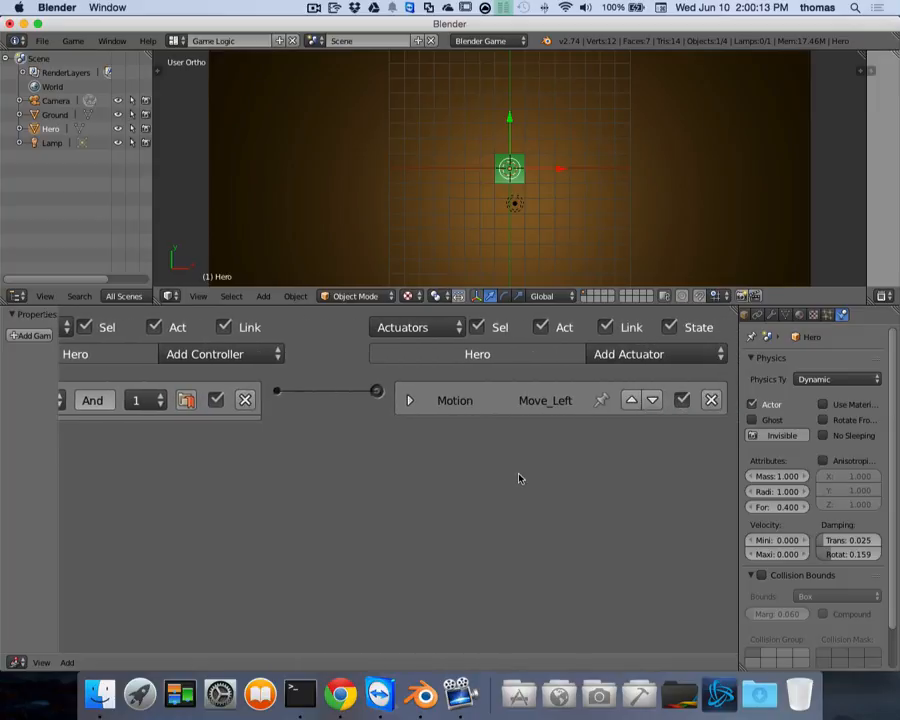
pyautogui.click(644, 360)
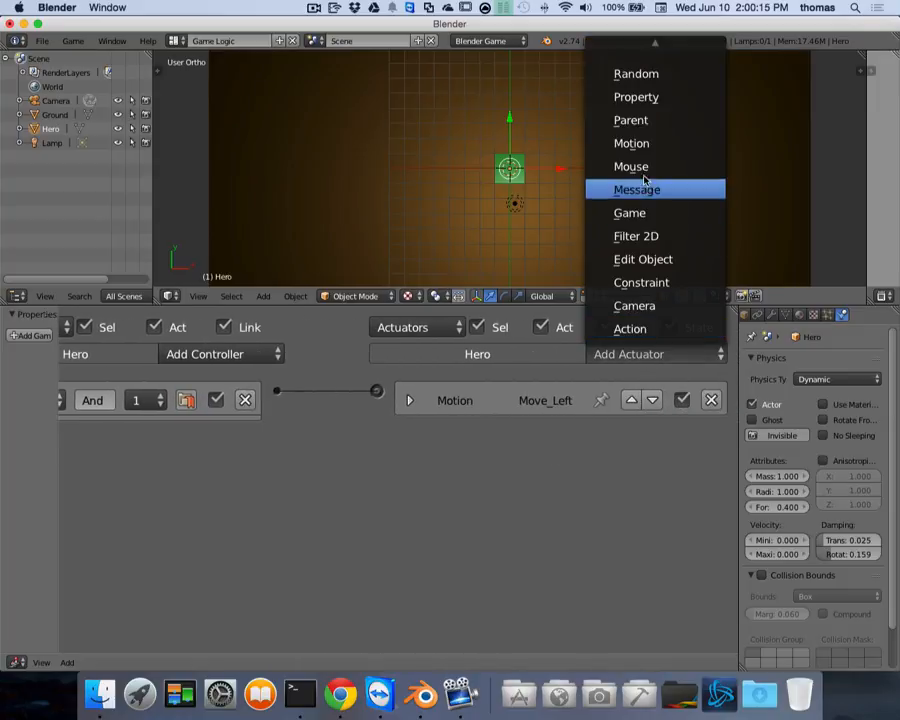
pyautogui.click(632, 144)
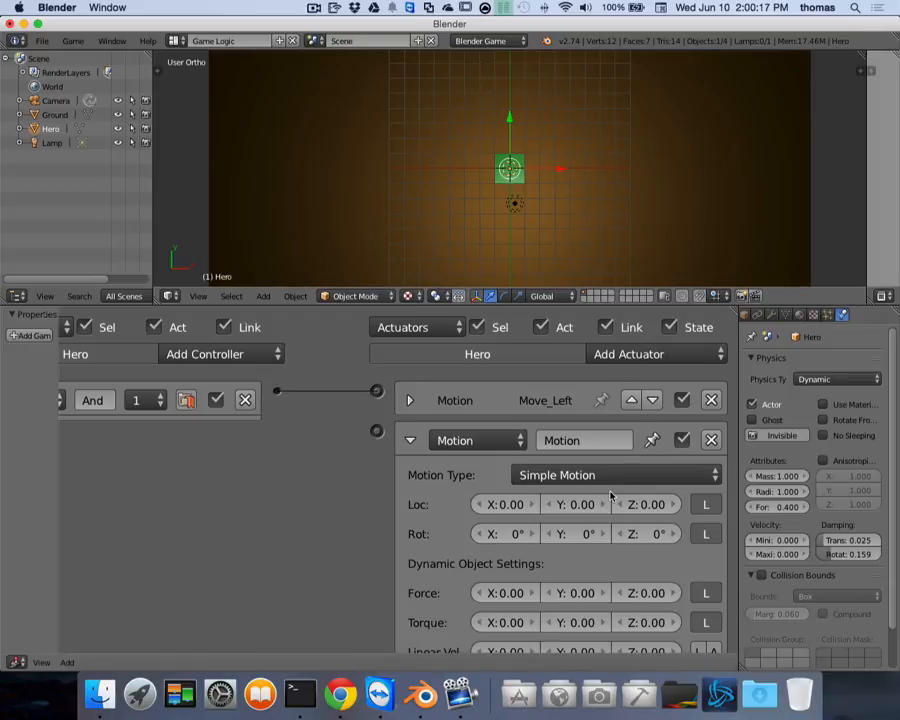
pyautogui.click(580, 440)
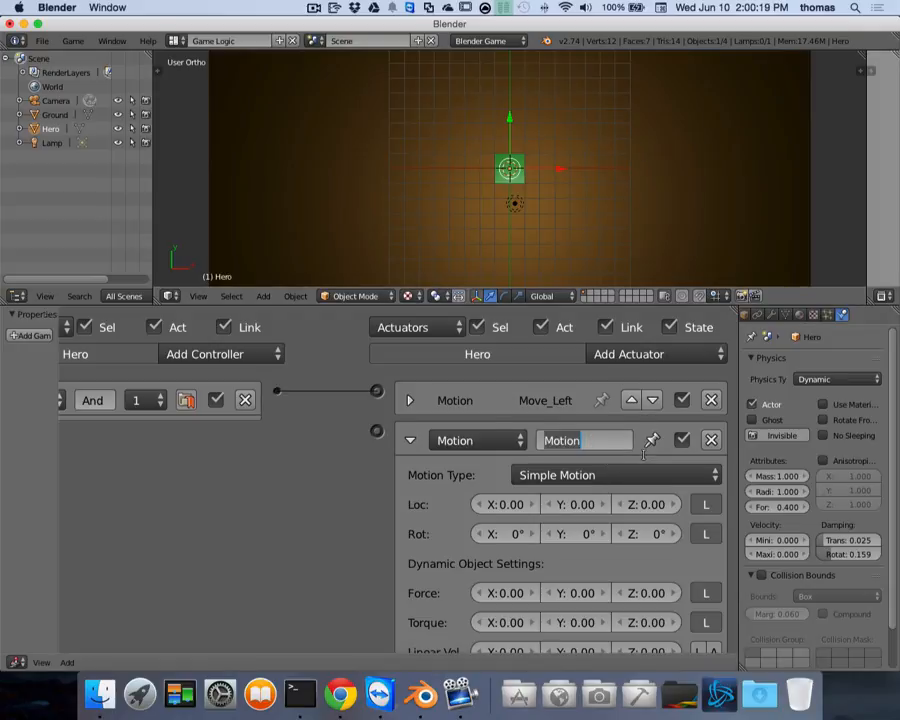
pyautogui.write('Move_Right')
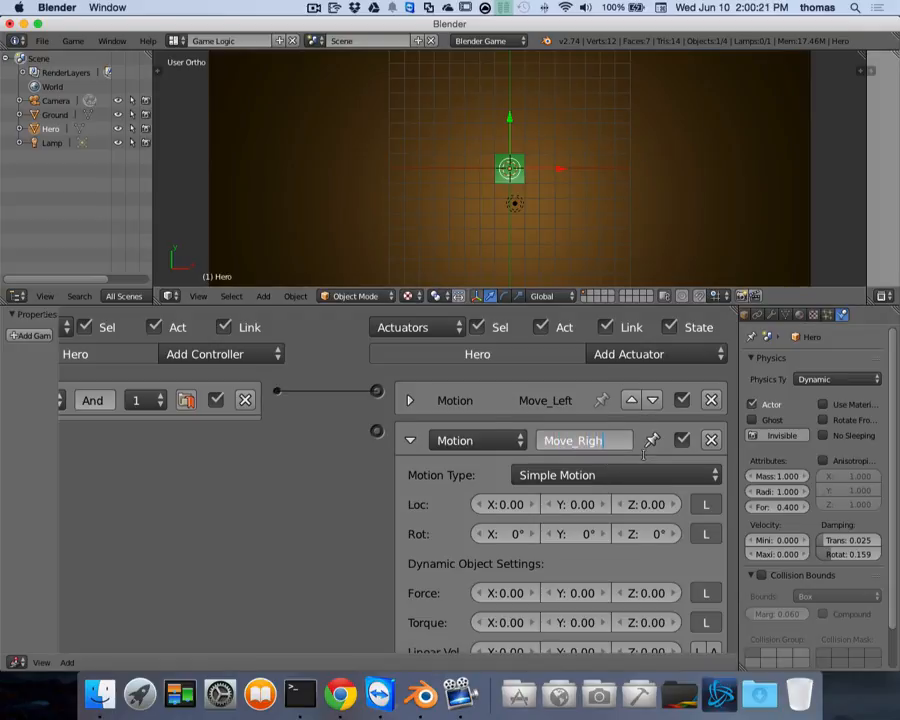
pyautogui.press('Return')
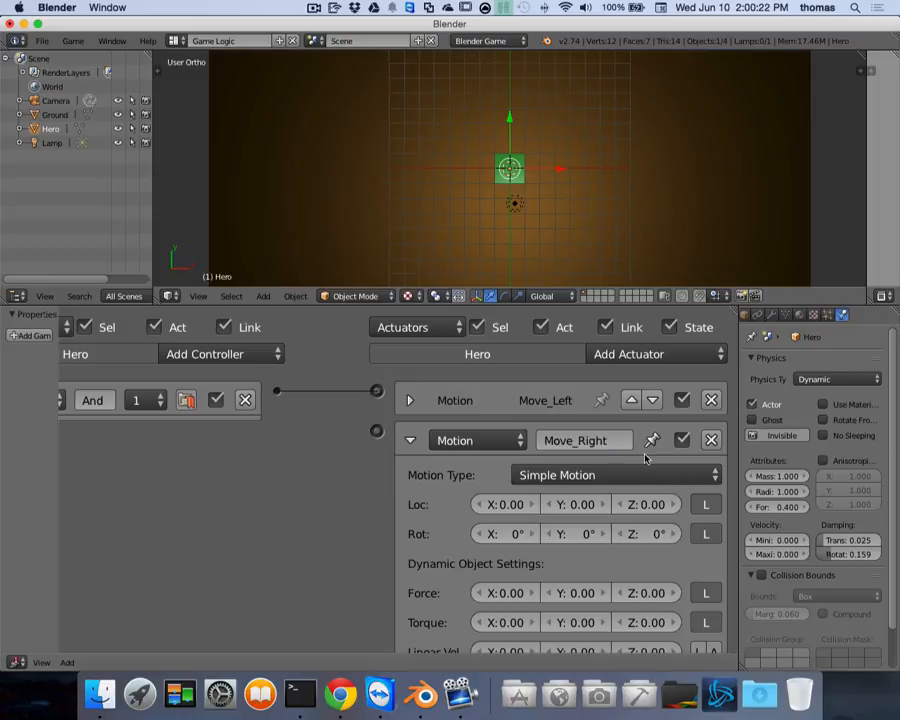
pyautogui.click(533, 508)
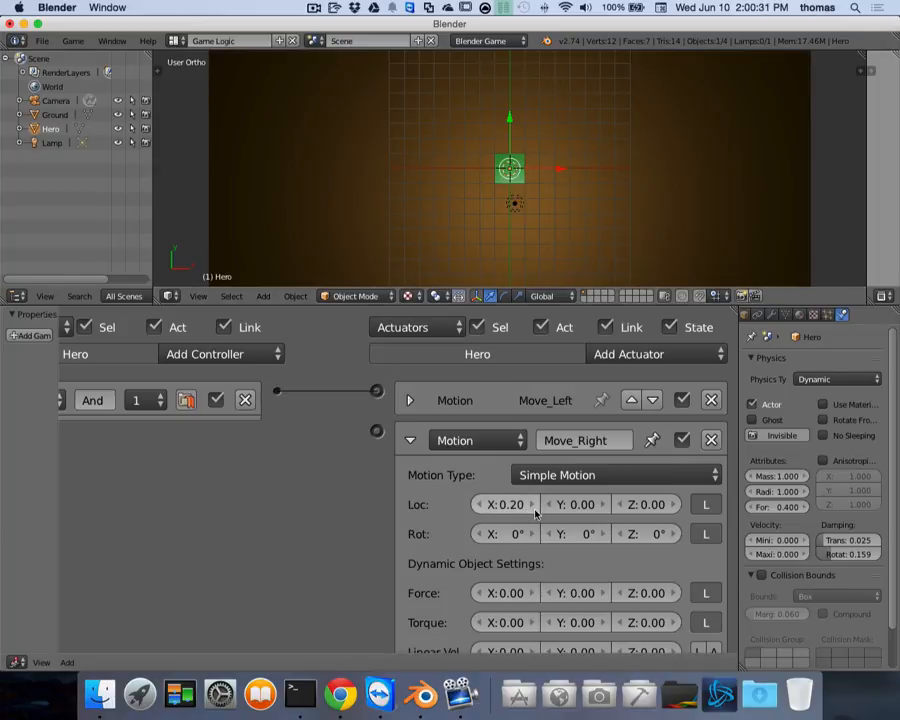
# Step: Link the Hero's Right keyboard sensor to the Move_Right actuator through a new And controller, and collapse that actuator to its header row
pyautogui.hscroll(-10, 337, 541)
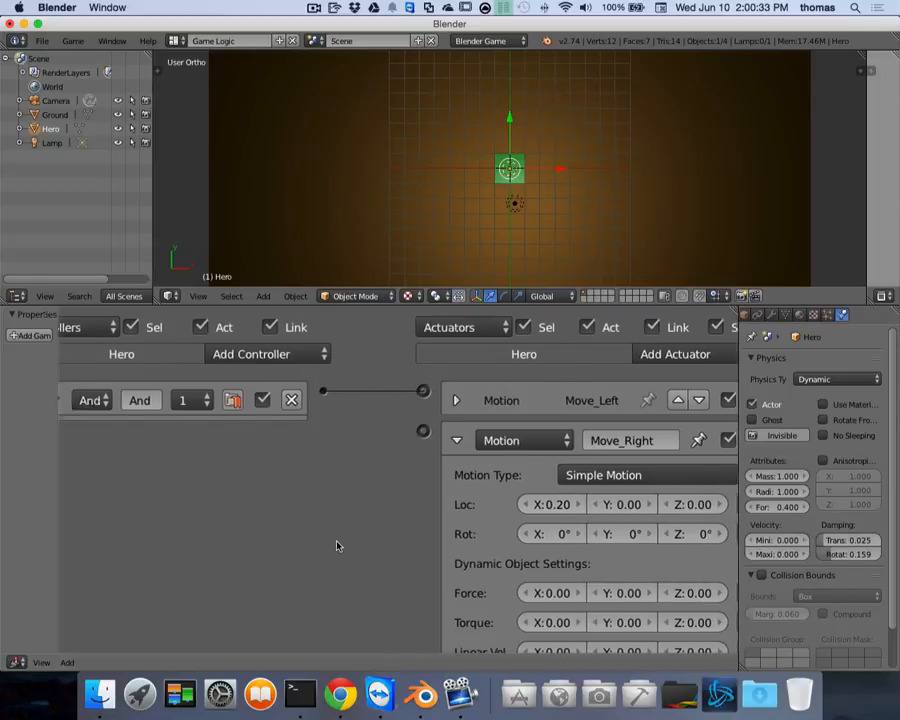
pyautogui.hscroll(5, 337, 545)
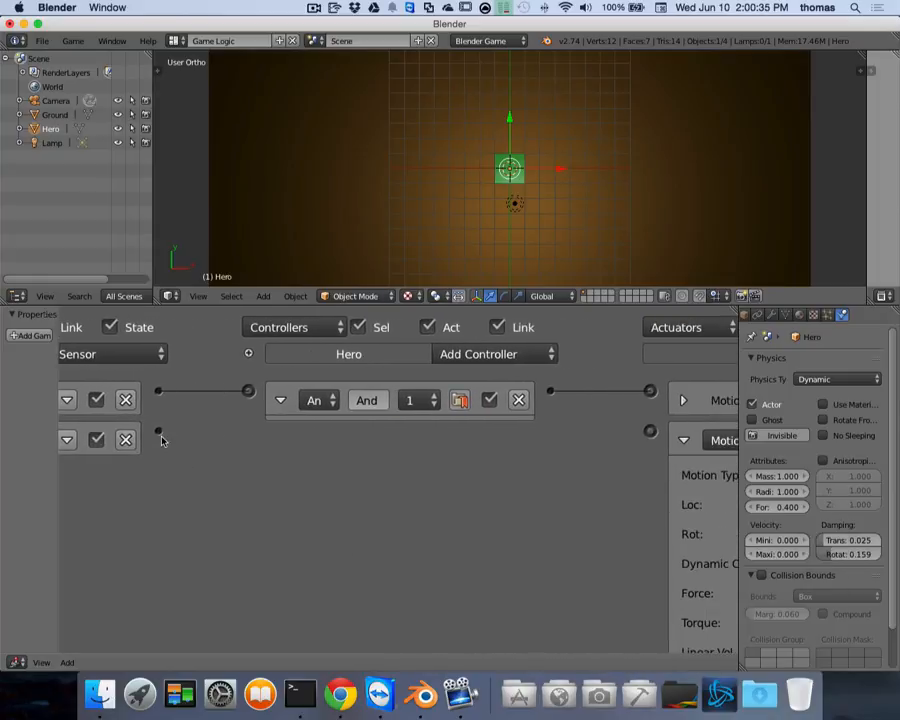
pyautogui.moveTo(160, 436); pyautogui.dragTo(649, 436)
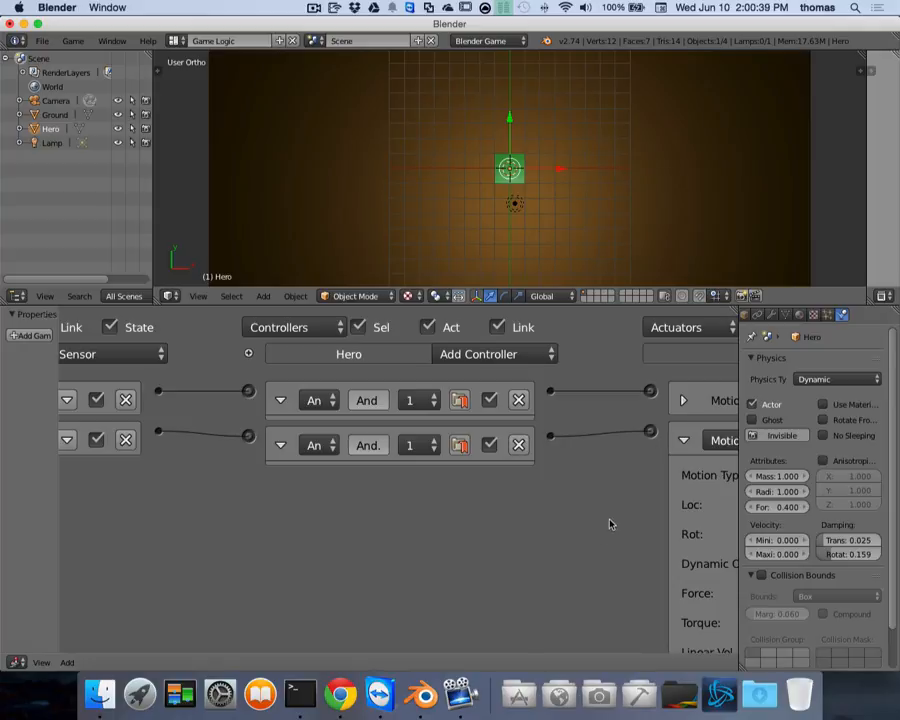
pyautogui.click(684, 441)
pyautogui.hscroll(1, 585, 480)
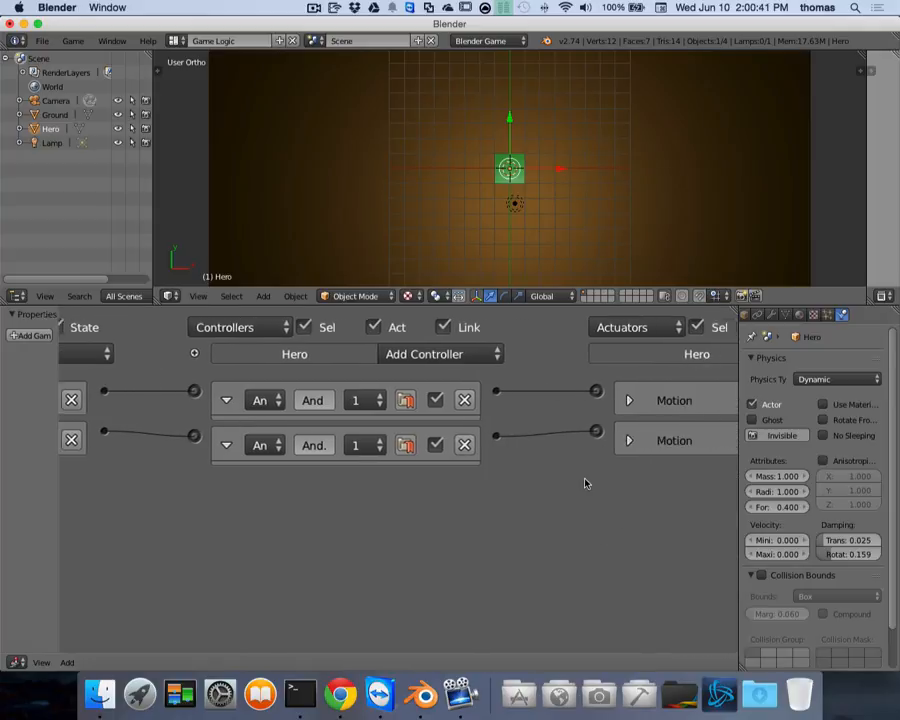
pyautogui.hscroll(-5, 585, 480)
pyautogui.hscroll(-2, 588, 483)
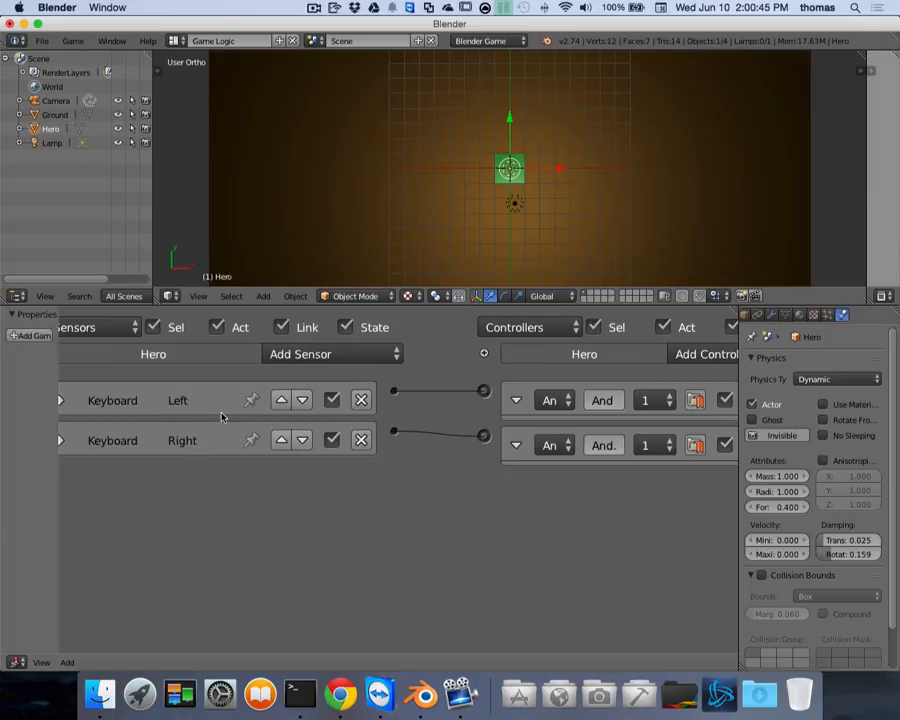
pyautogui.hscroll(-1, 150, 440)
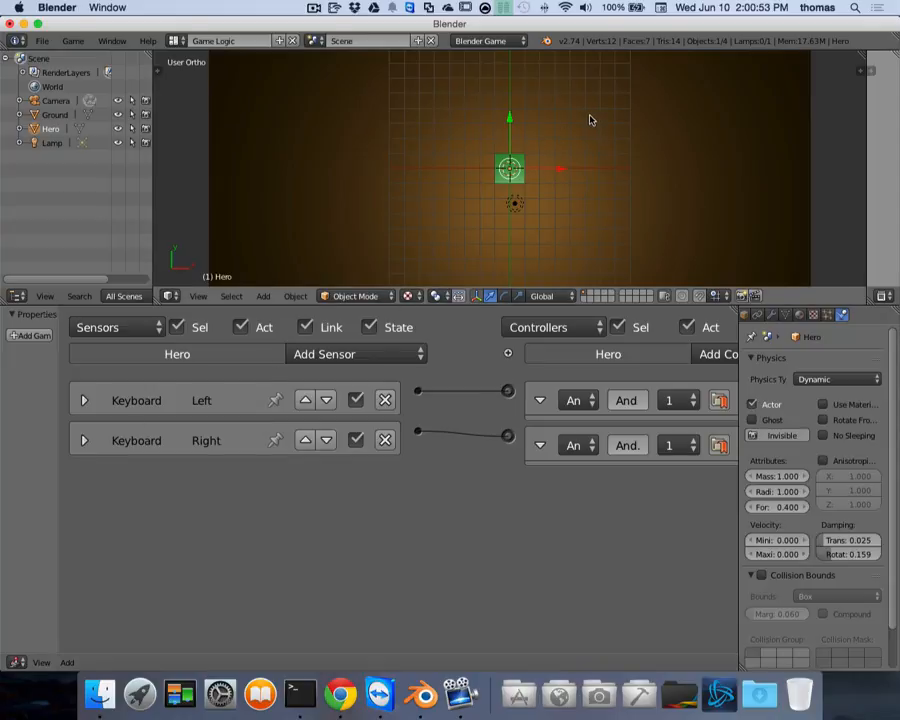
# Step: Run the game in the top view to test moving the Hero left and right from the keyboard, and stop it
pyautogui.press('p')
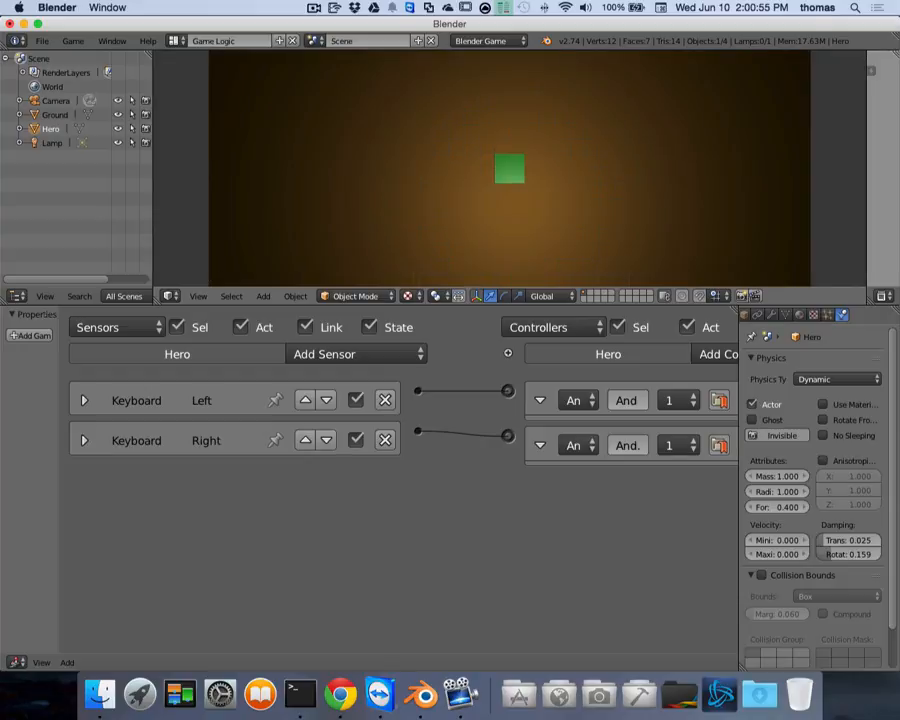
pyautogui.press('Left')
pyautogui.press('Right')
pyautogui.press('Left')
pyautogui.press('Left')
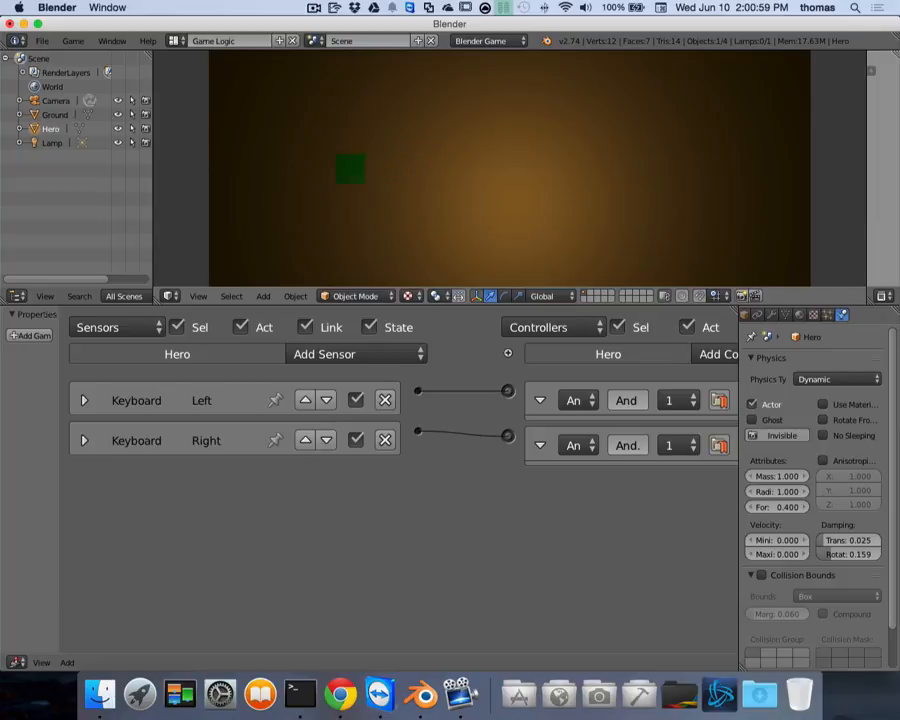
pyautogui.press('Right')
pyautogui.press('Left')
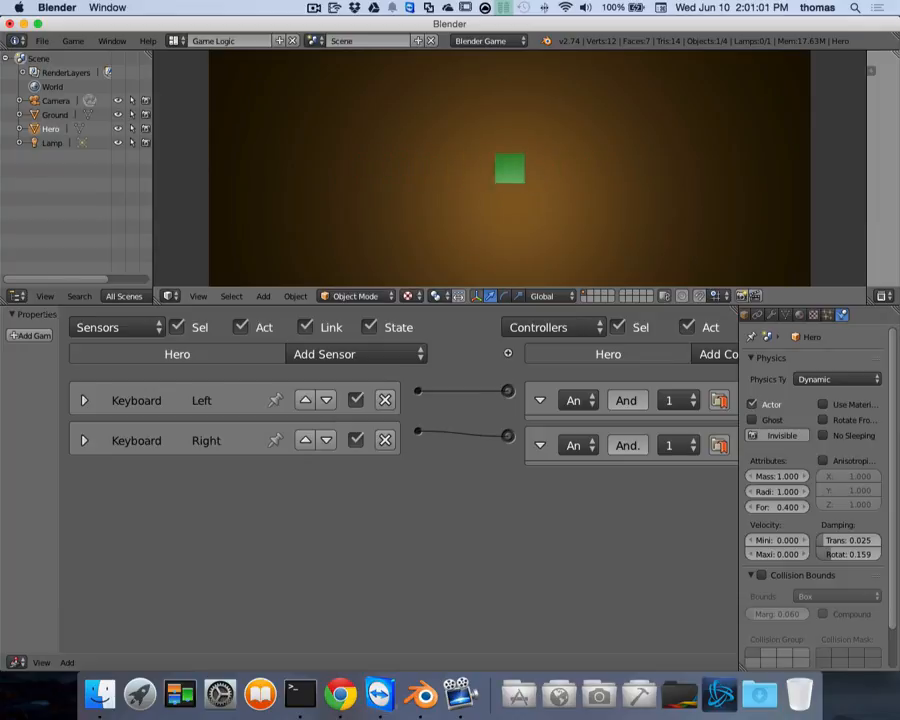
pyautogui.press('Right')
pyautogui.press('Left')
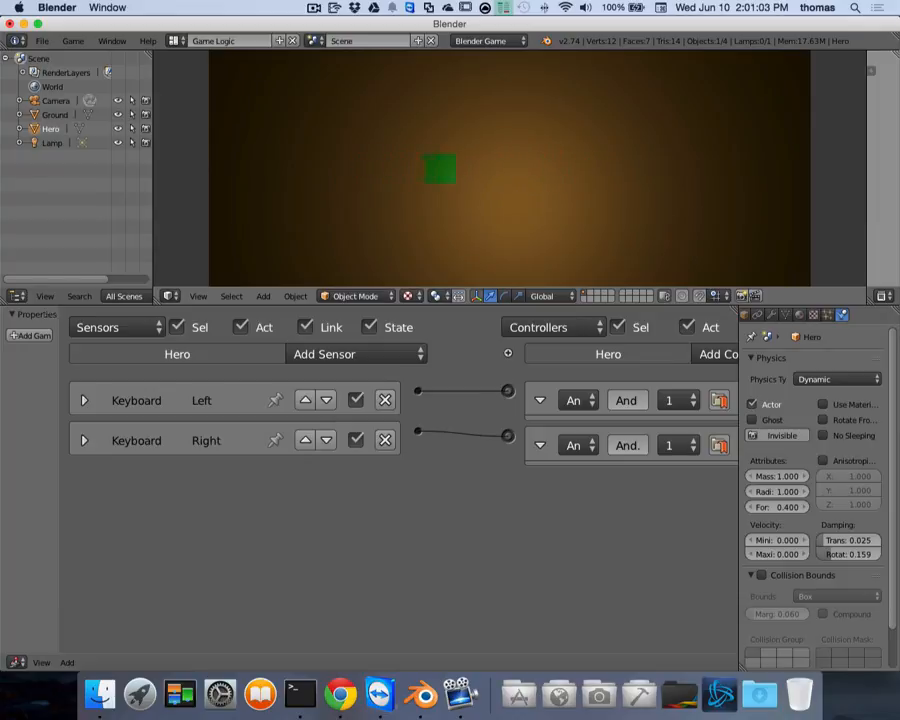
pyautogui.press('Right')
pyautogui.press('Left')
pyautogui.press('Right')
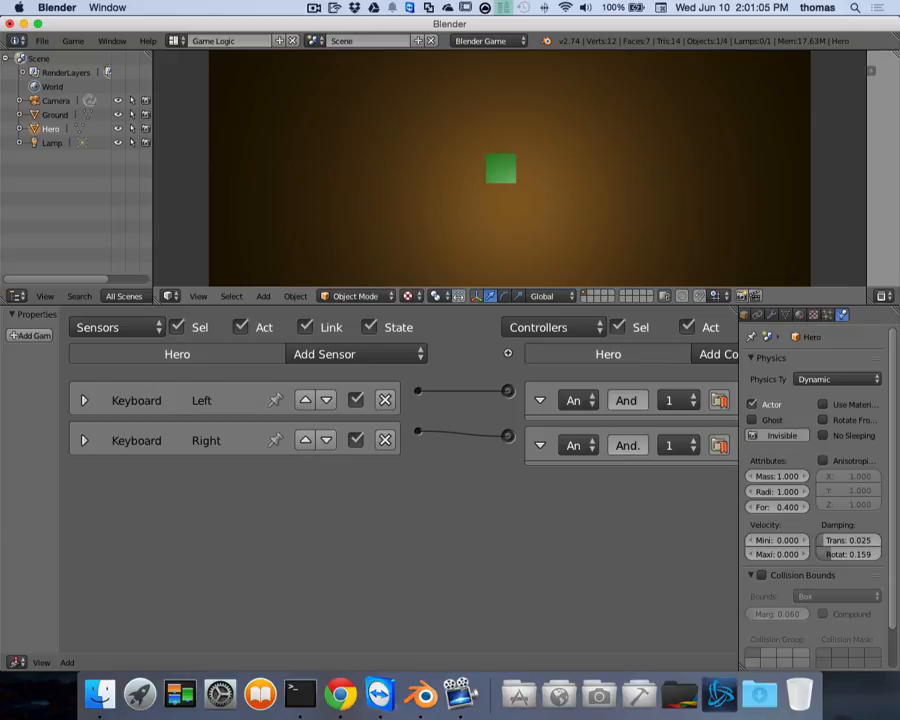
pyautogui.press('Escape')
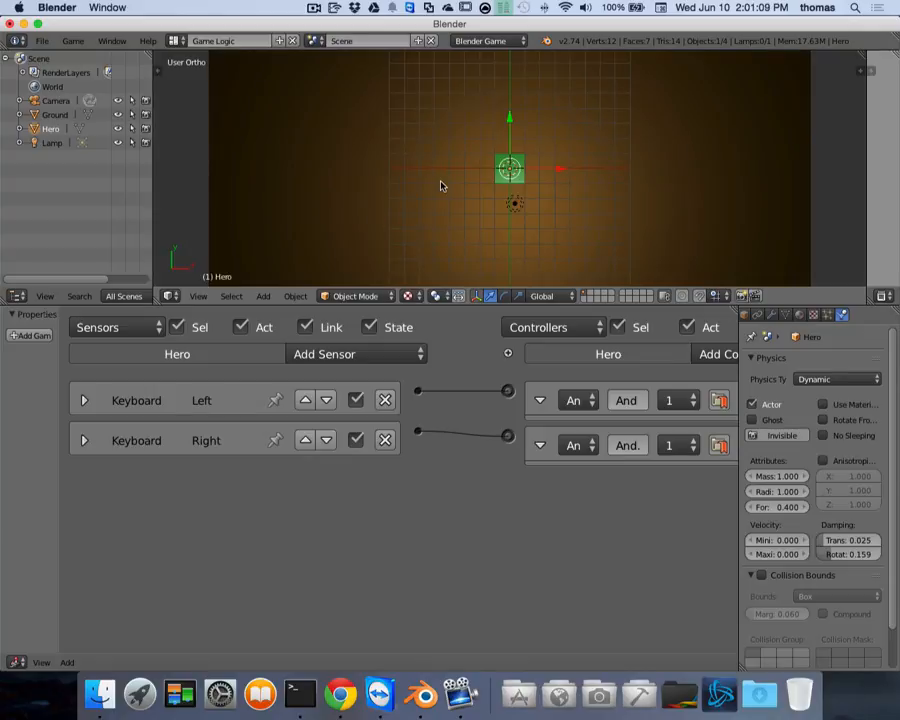
# Step: Switch to the Default screen layout and test-play the Hero's left and right movement in the perspective view
pyautogui.click(175, 41)
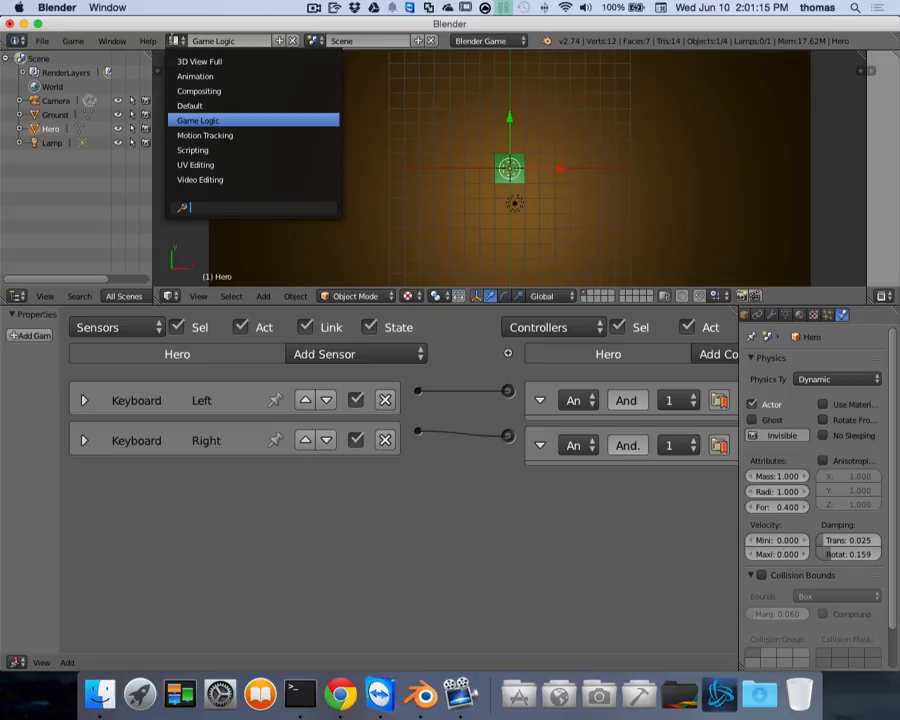
pyautogui.click(186, 104)
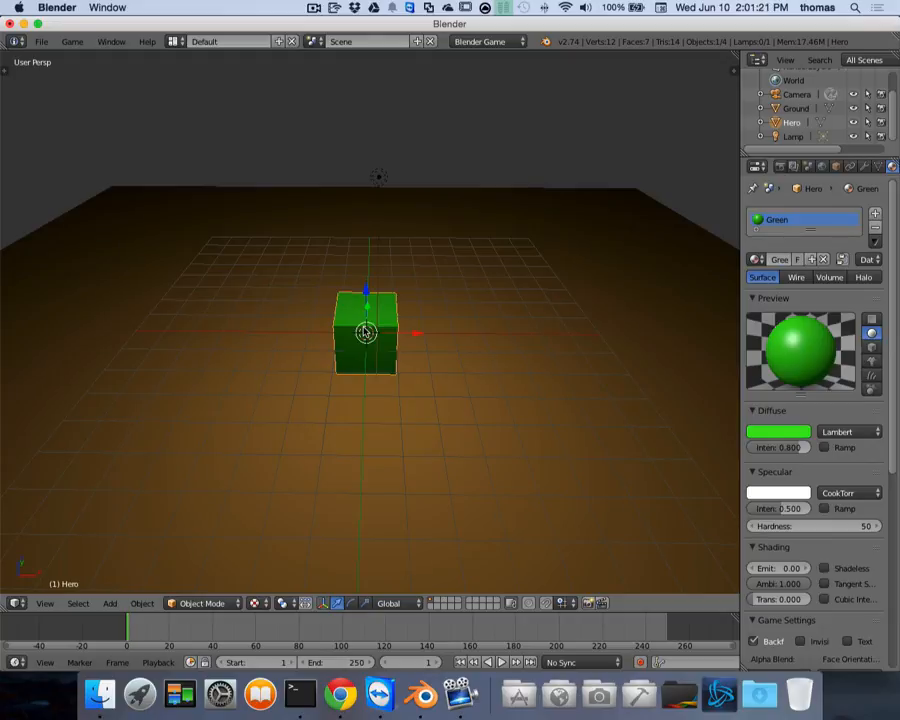
pyautogui.press('p')
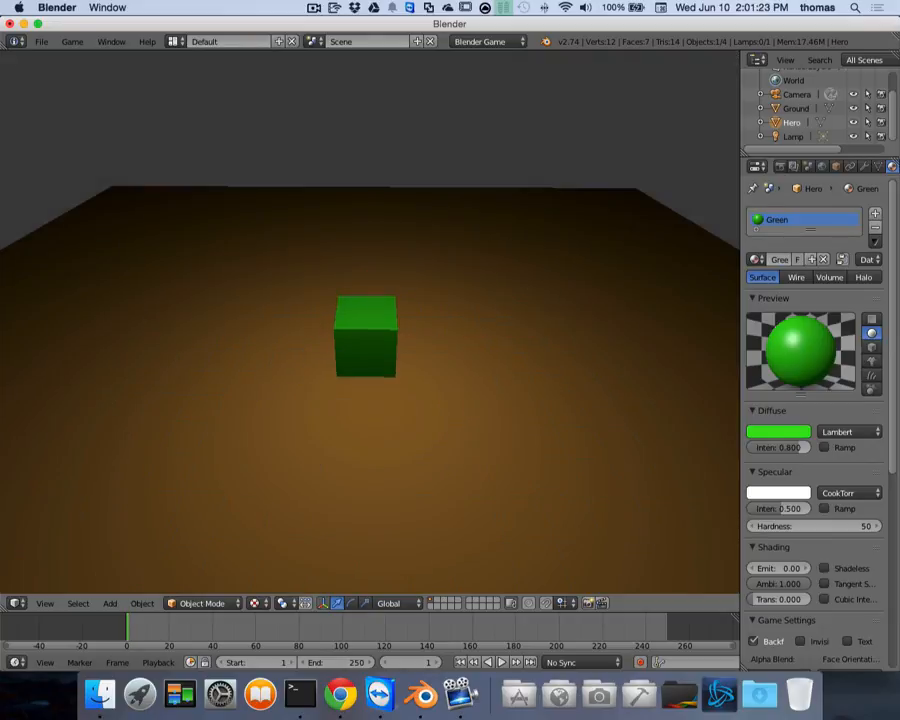
pyautogui.press('Left')
pyautogui.press('Right')
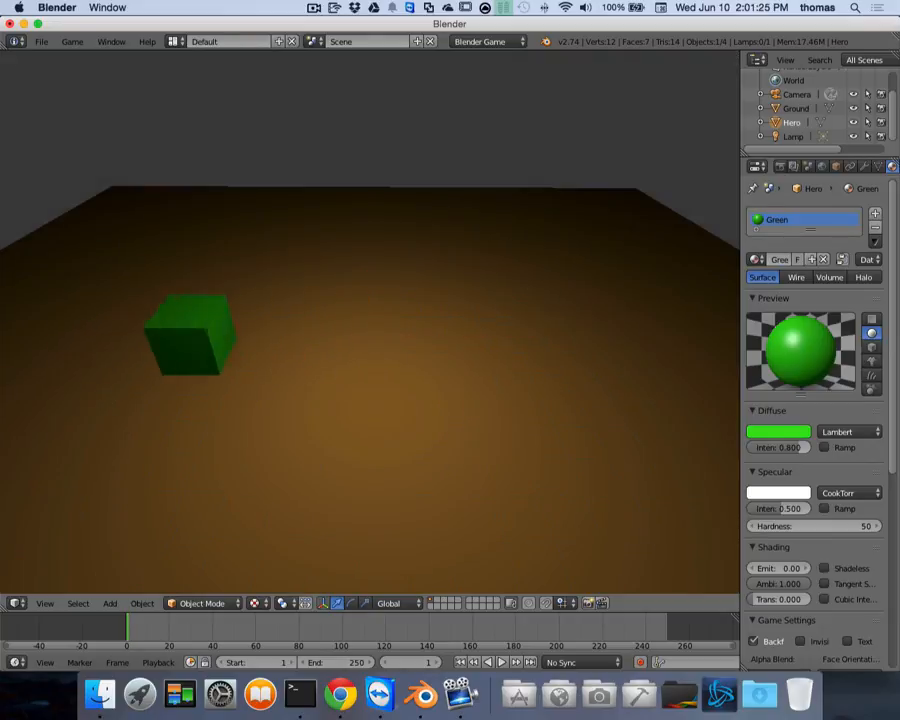
pyautogui.press('Left')
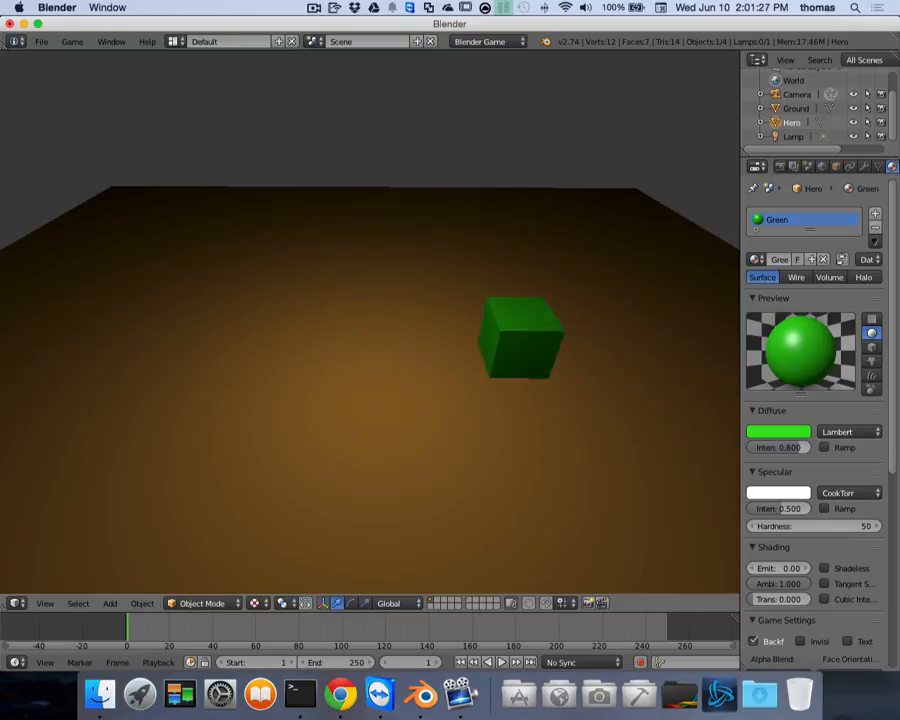
pyautogui.press('Right')
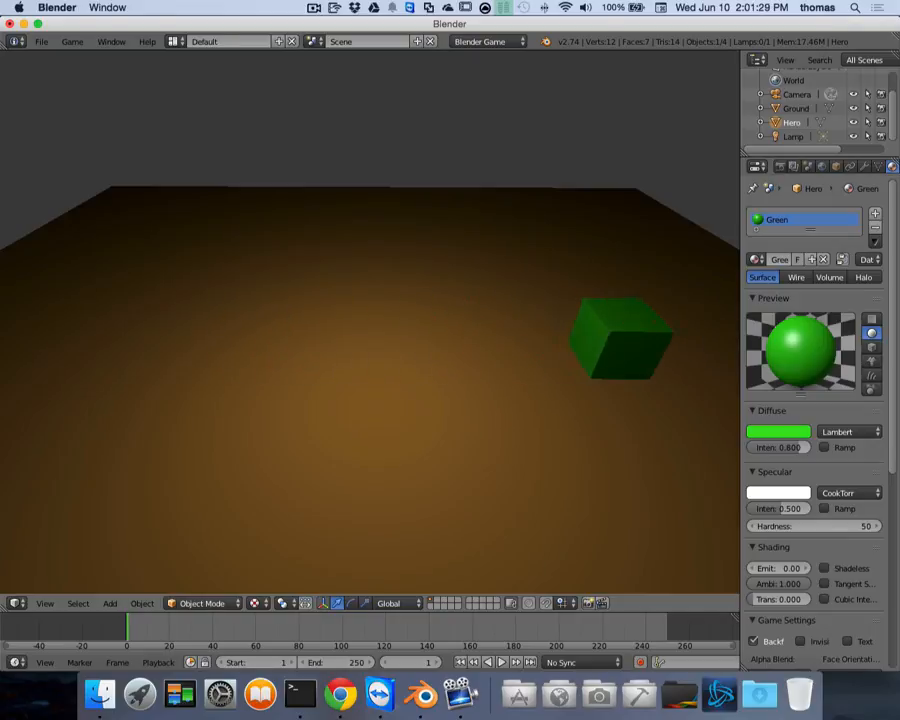
pyautogui.press('Left')
pyautogui.press('Right')
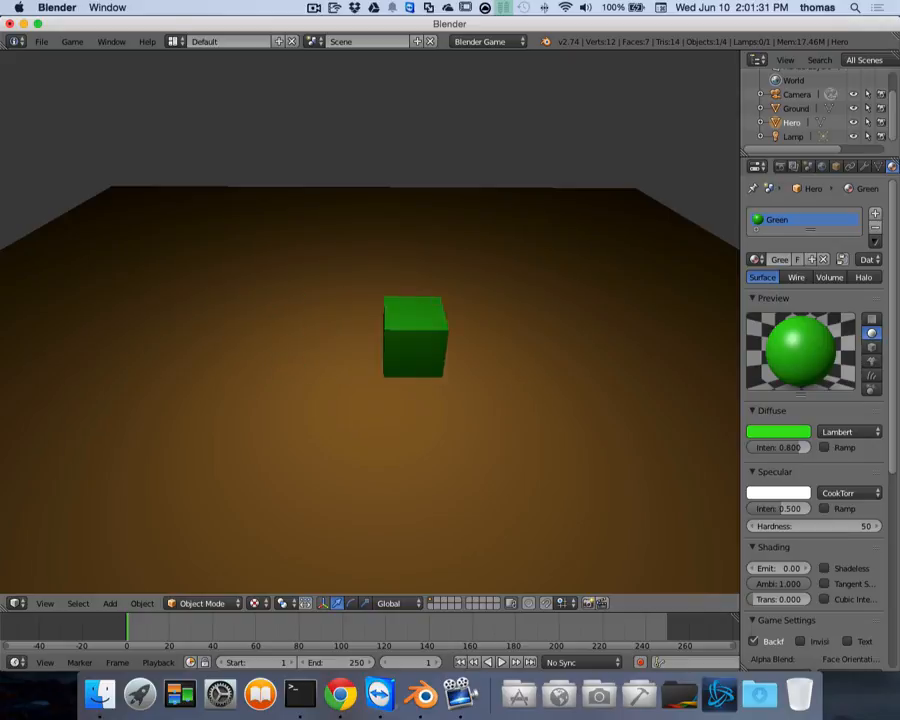
pyautogui.press('Right')
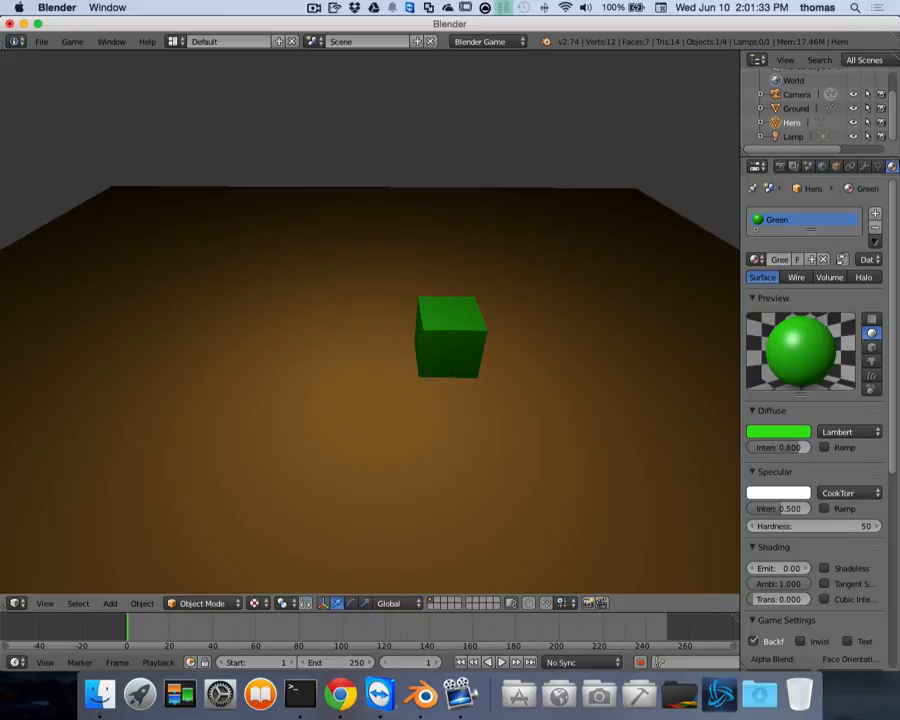
pyautogui.press('Escape')
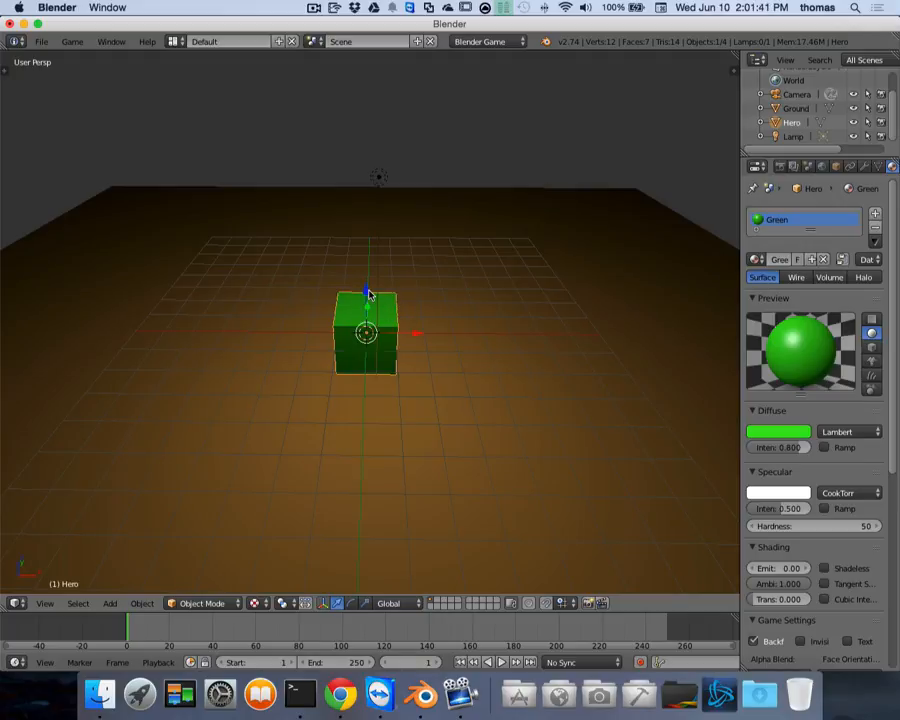
# Step: Raise the Hero cube along Z above the Ground, and check the physics settings of the Ground and the Hero
pyautogui.moveTo(368, 292); pyautogui.dragTo(368, 250)
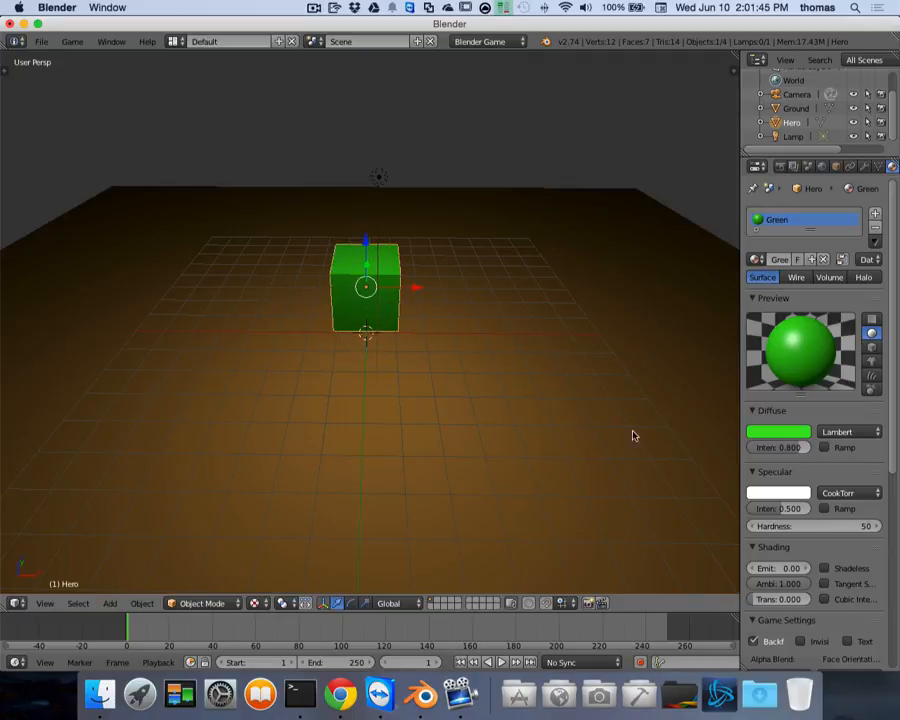
pyautogui.rightClick(640, 305)
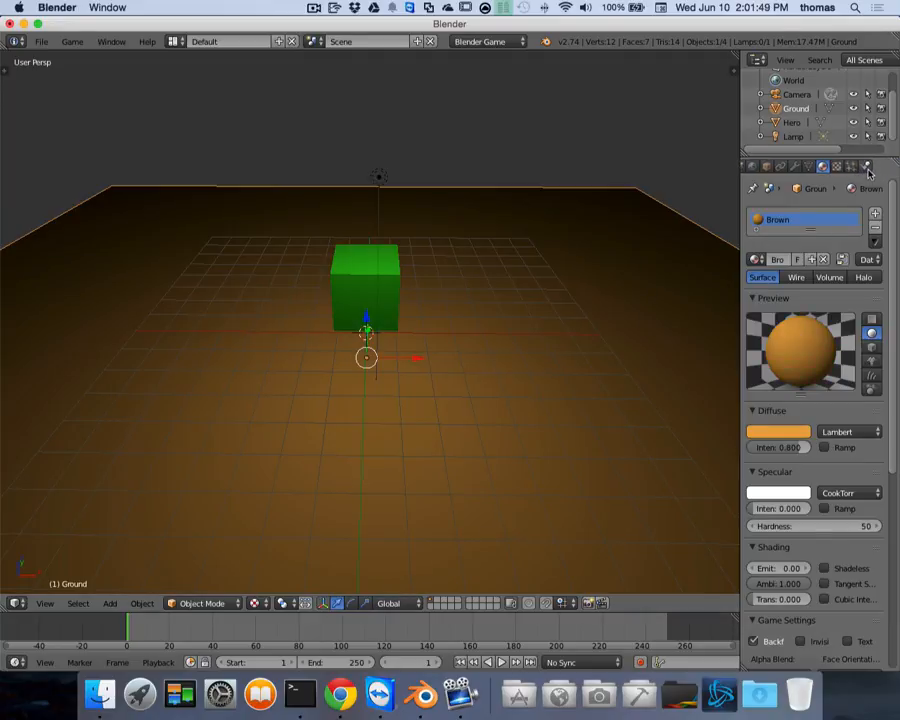
pyautogui.click(878, 168)
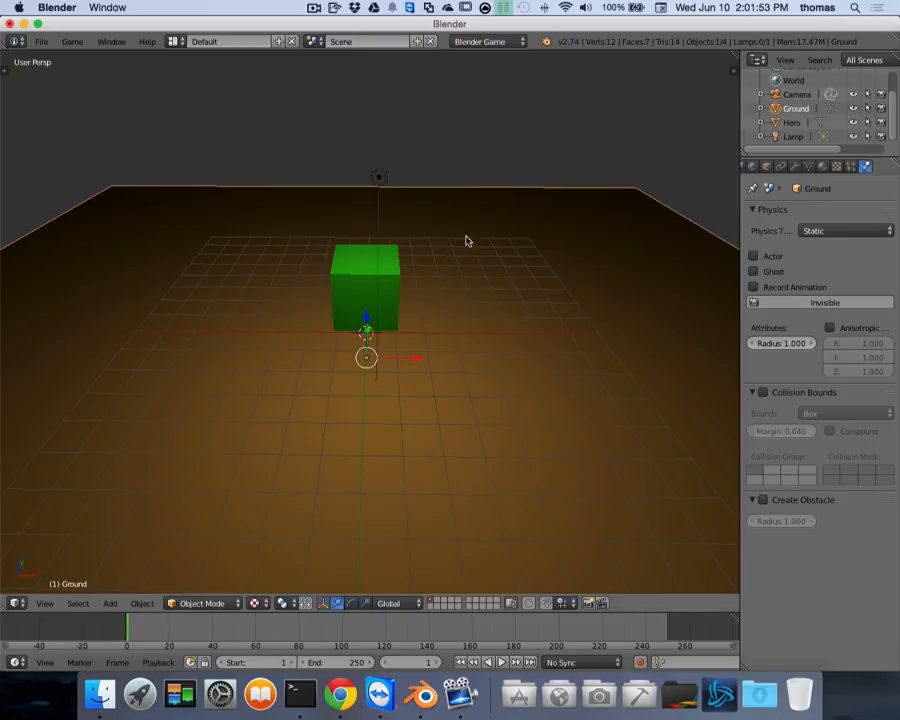
pyautogui.rightClick(367, 290)
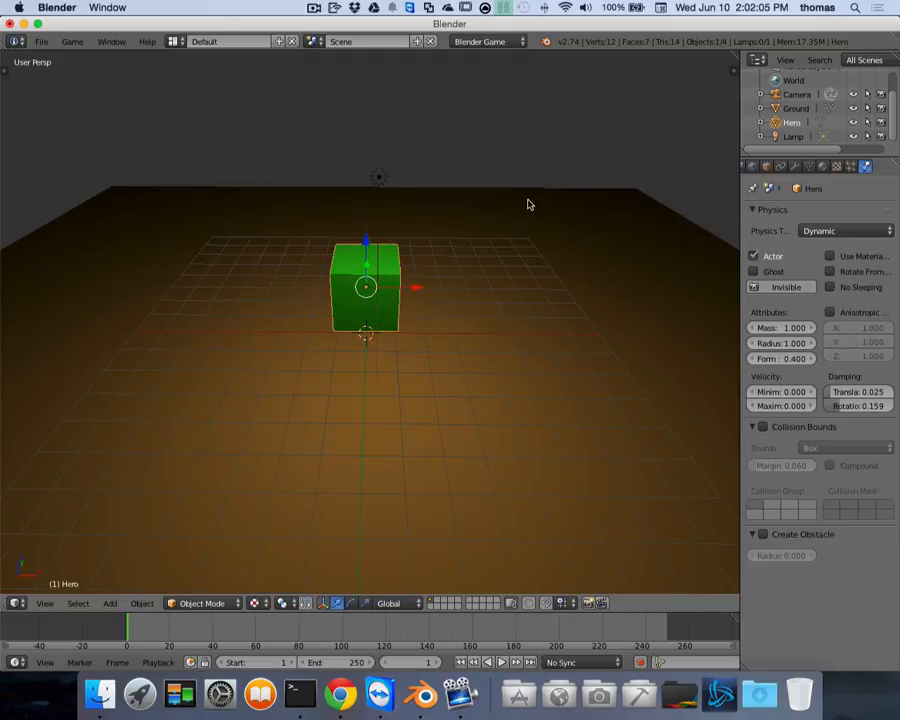
# Step: Run the game to watch how the raised Hero falls onto the Ground, and stop it
pyautogui.press('p')
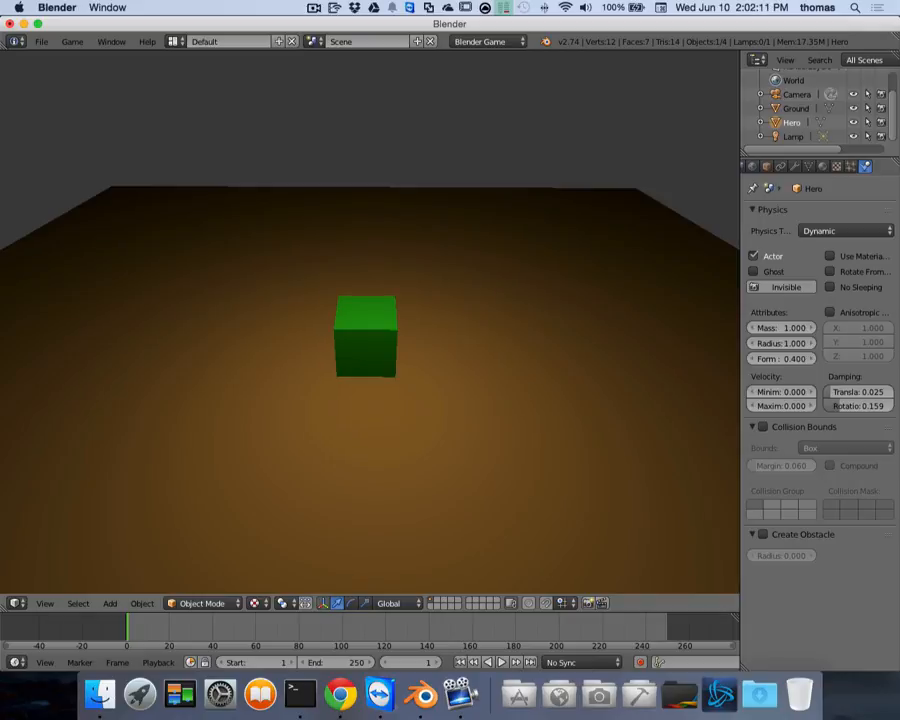
pyautogui.press('Escape')
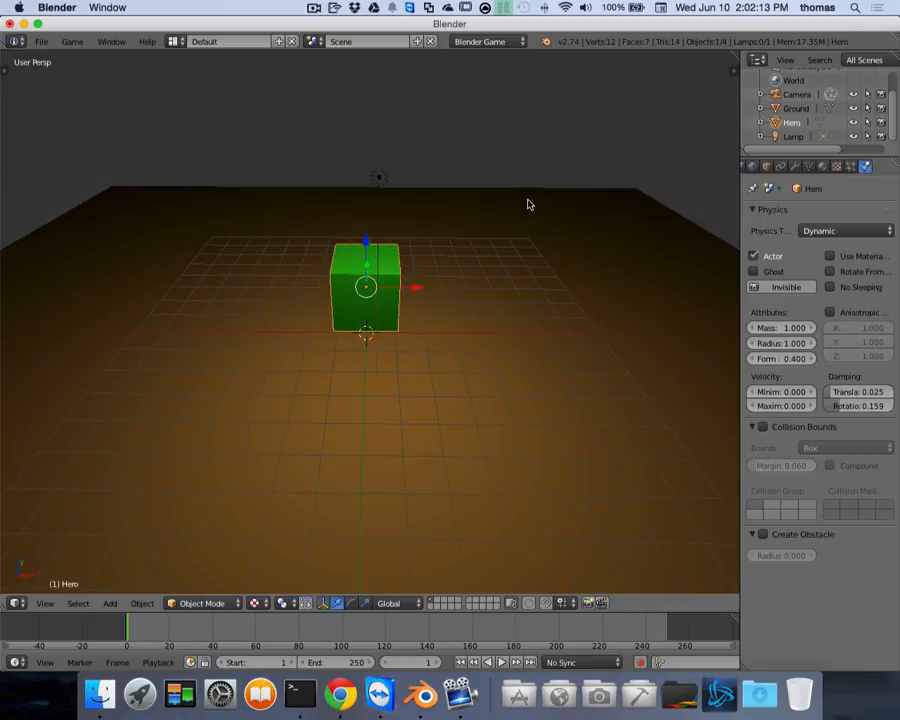
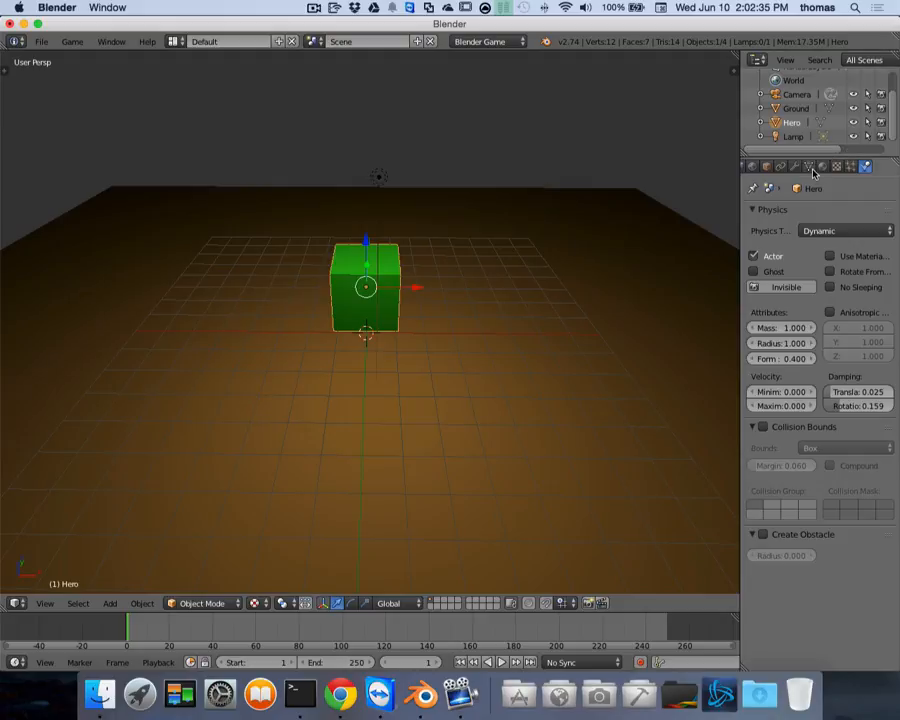
# Step: Set the World physics gravity to 30.00, keeping Bullet as the engine
pyautogui.hscroll(-5, 812, 173)
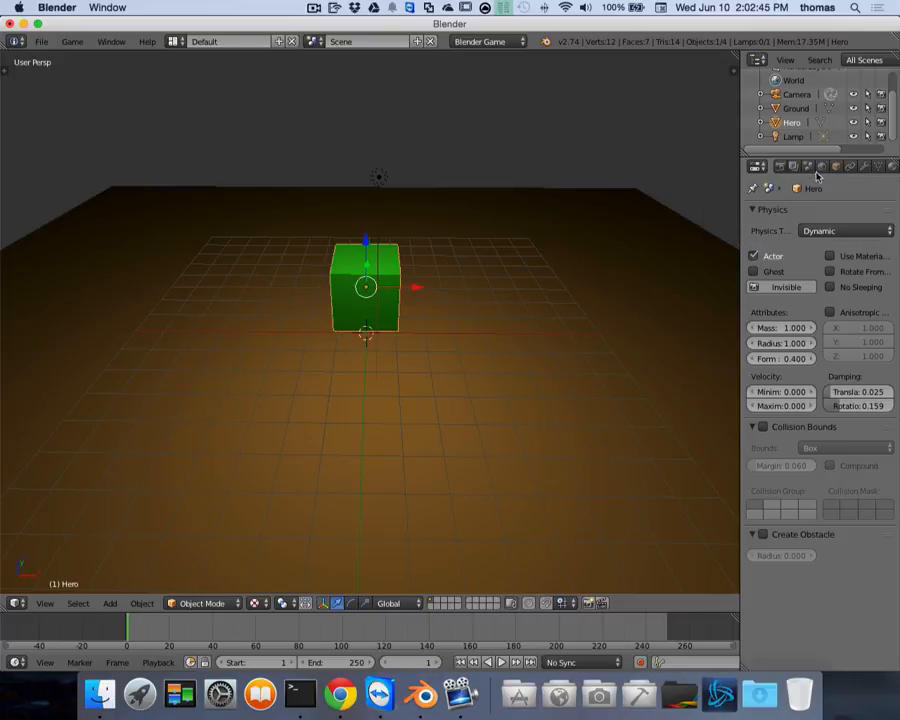
pyautogui.click(822, 167)
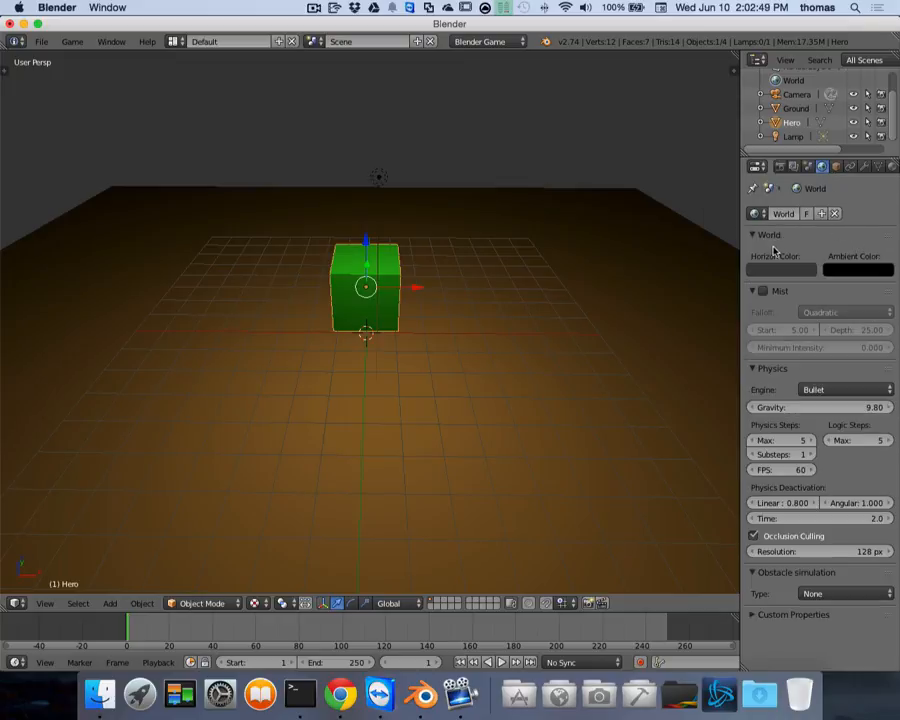
pyautogui.click(846, 391)
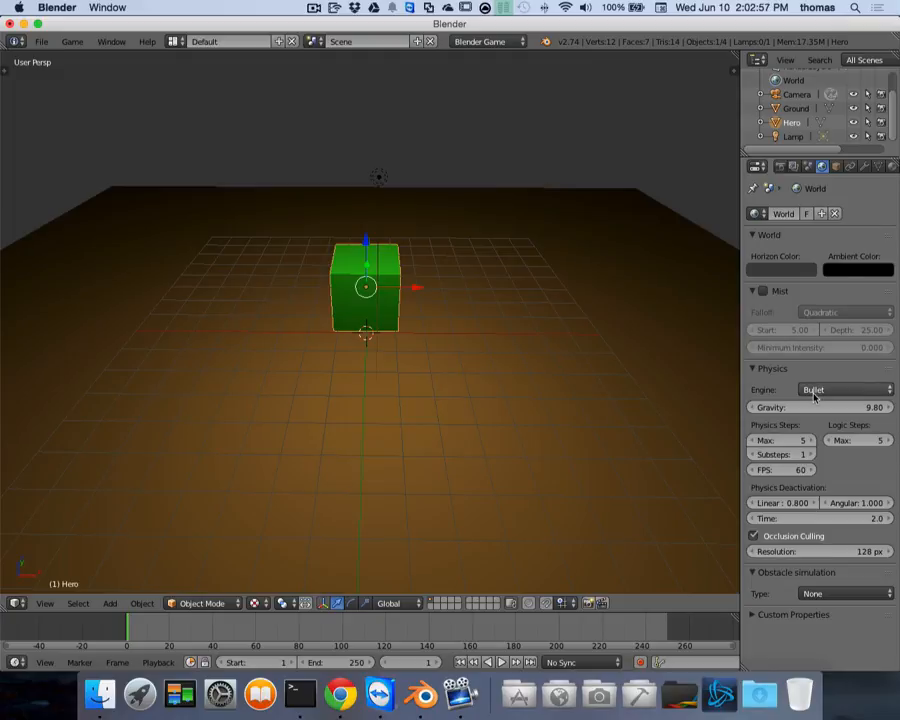
pyautogui.doubleClick(870, 407)
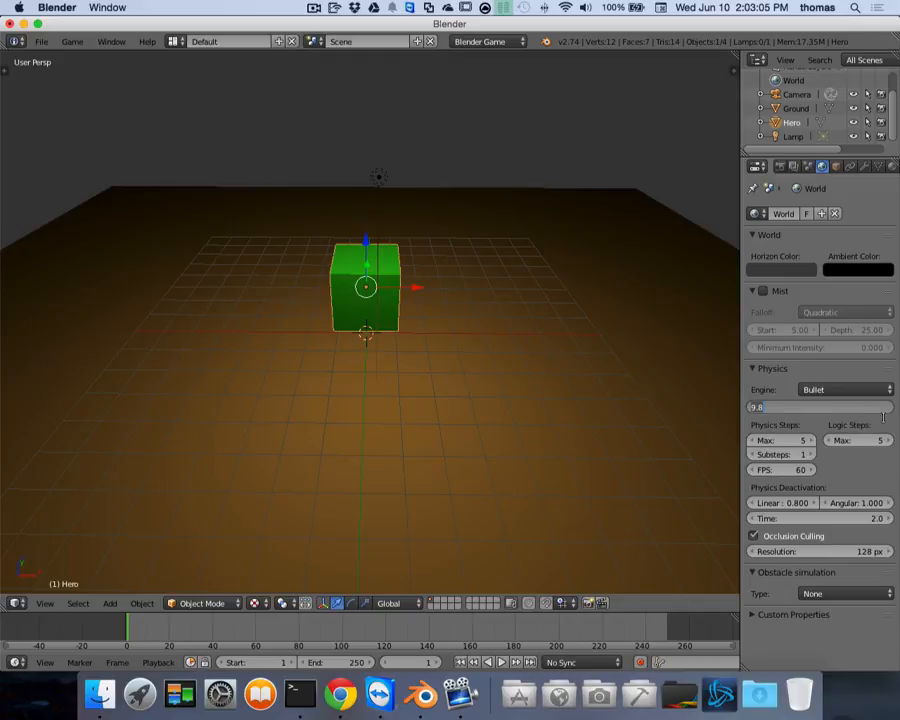
pyautogui.write('30')
pyautogui.press('Return')
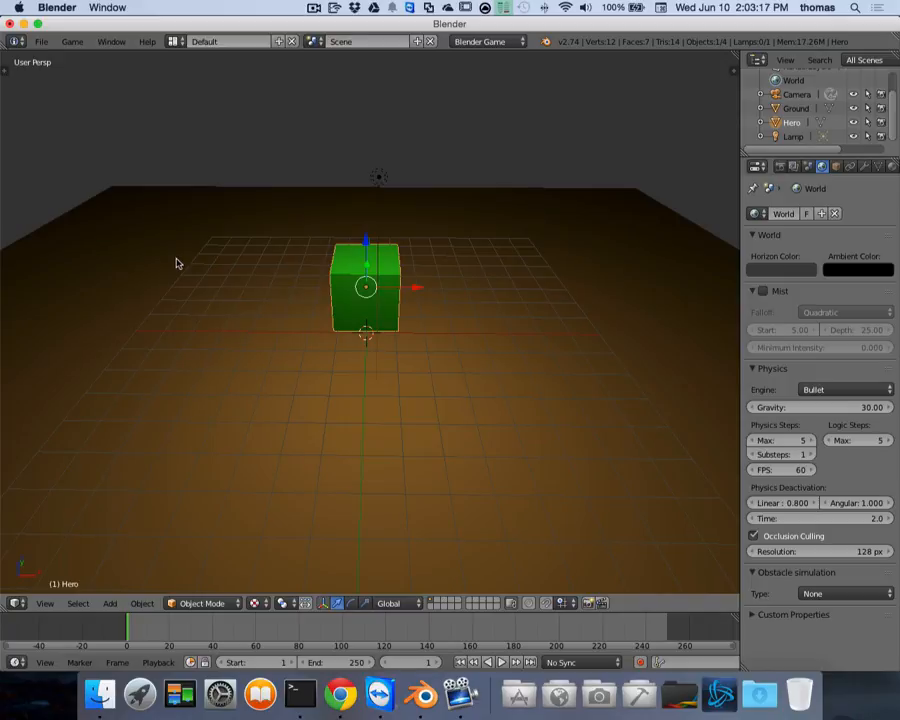
# Step: Test-play the Hero's fall and its left and right movement under the new gravity, and rerun the game to watch the fall again
pyautogui.press('p')
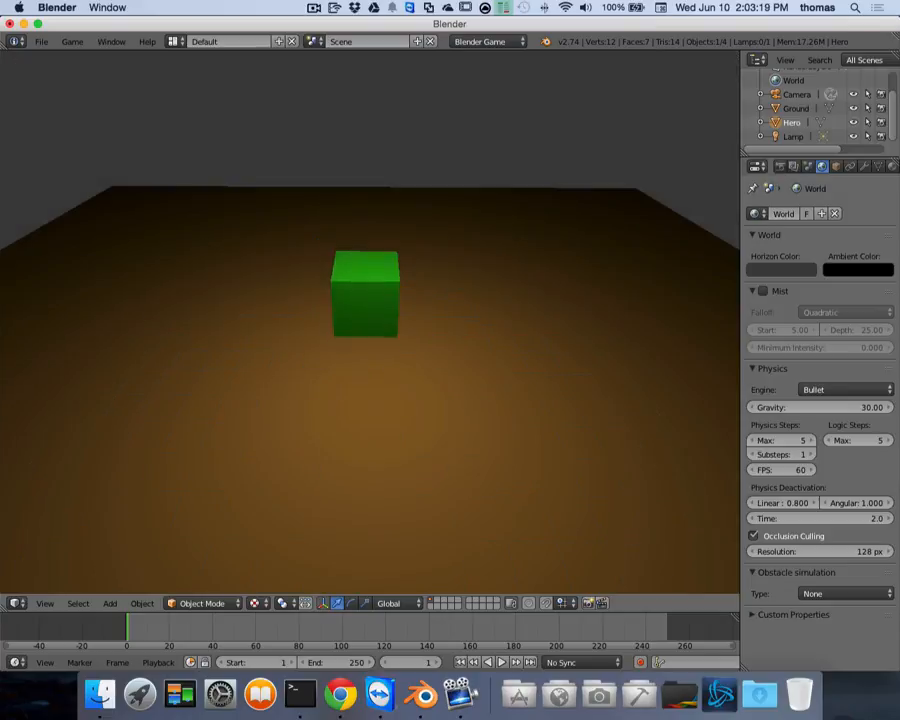
pyautogui.press('Left')
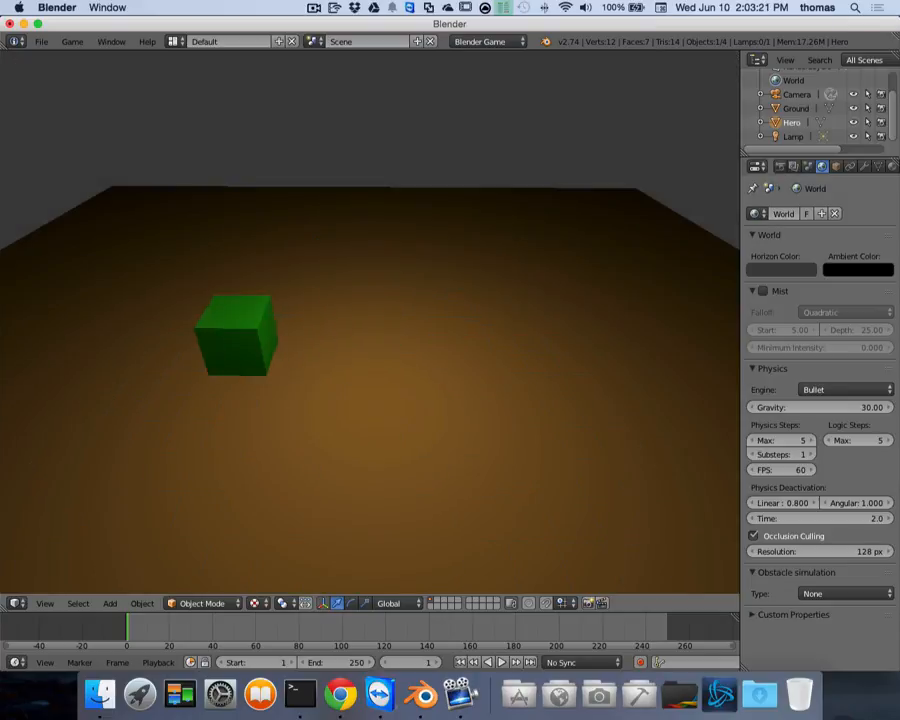
pyautogui.press('Right')
pyautogui.press('Escape')
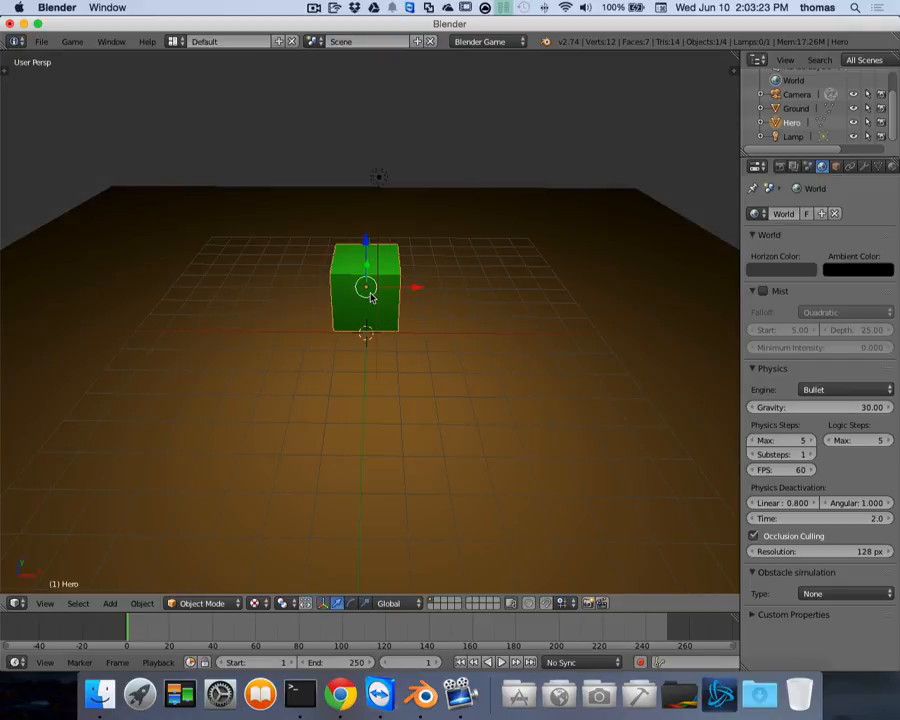
pyautogui.press('p')
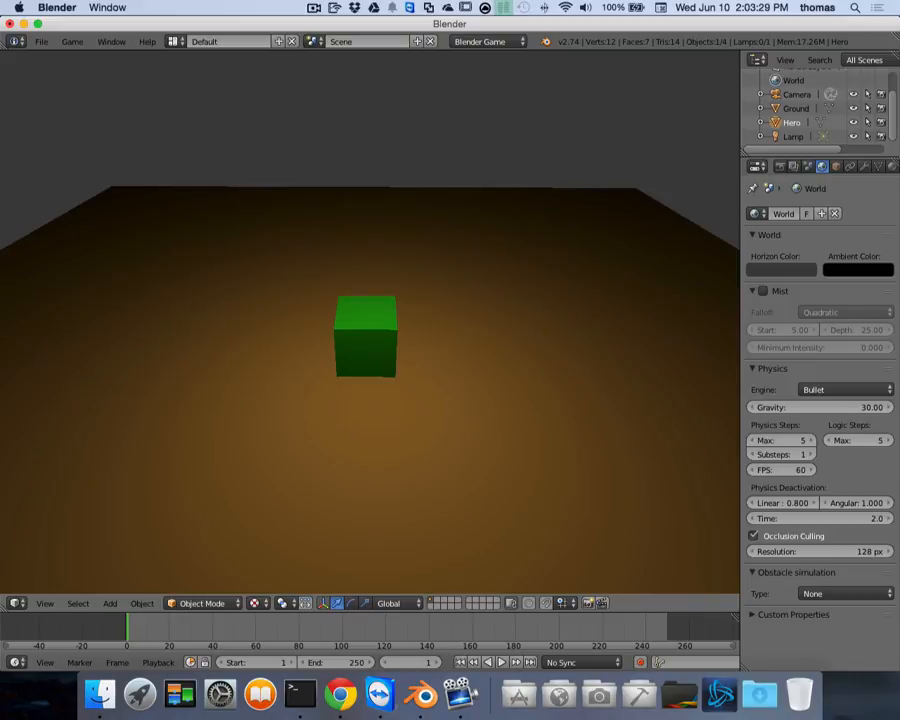
pyautogui.press('Escape')
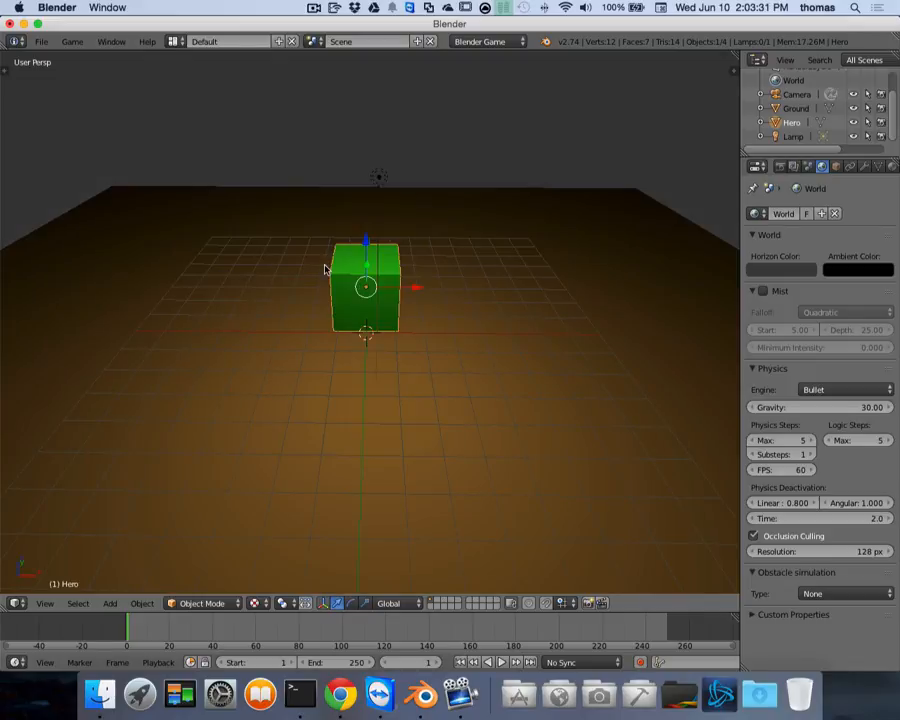
# Step: Play the game two more times, moving the Hero left and right across the Ground, and stop it after each run
pyautogui.press('p')
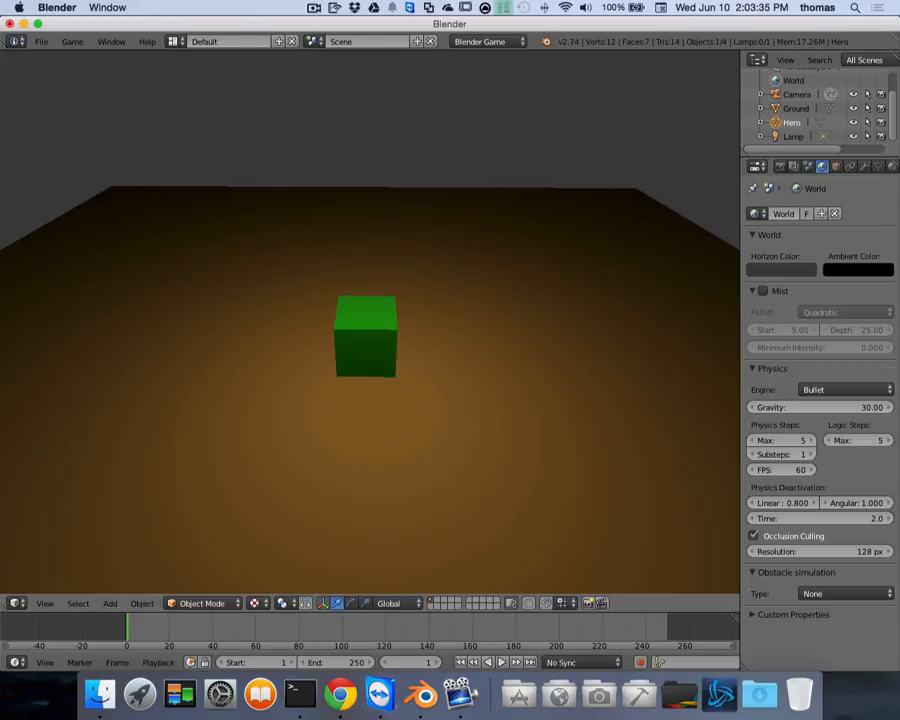
pyautogui.press('Left')
pyautogui.press('Right')
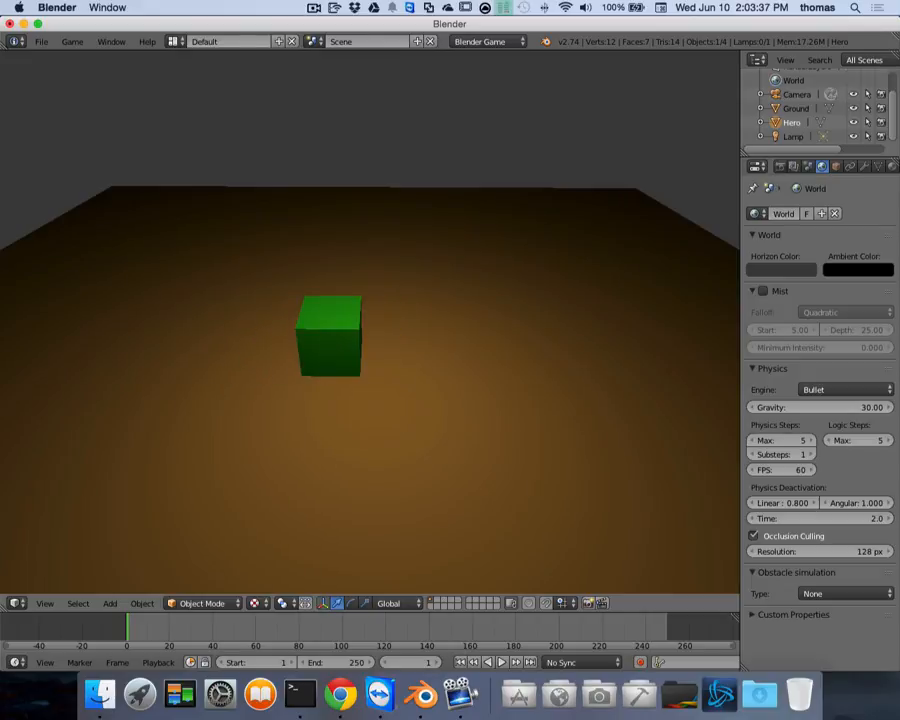
pyautogui.press('Escape')
pyautogui.scroll(-2, 390, 283)
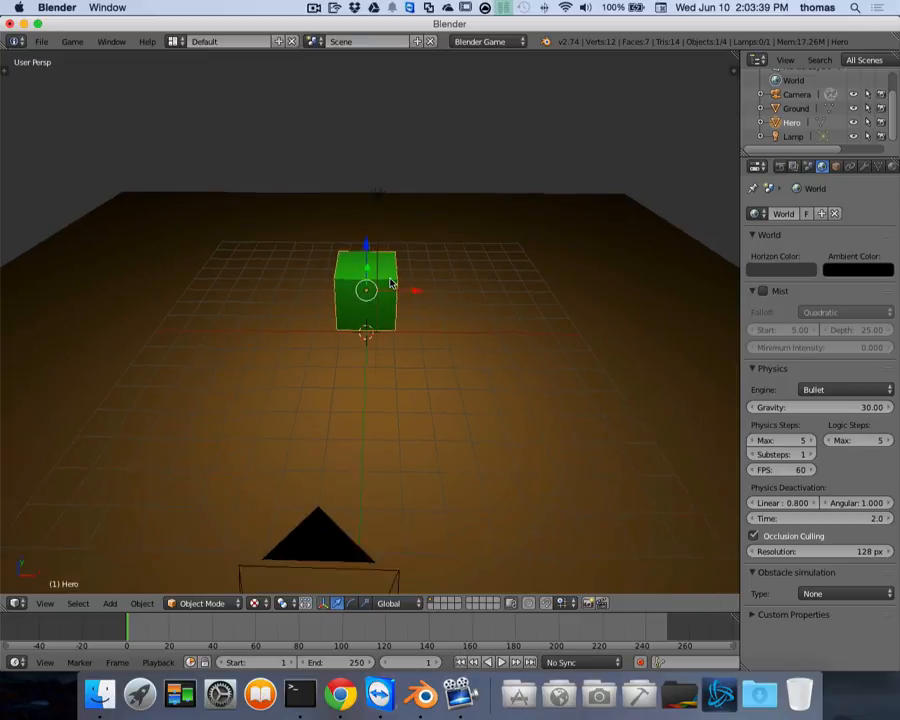
pyautogui.scroll(-1, 390, 283)
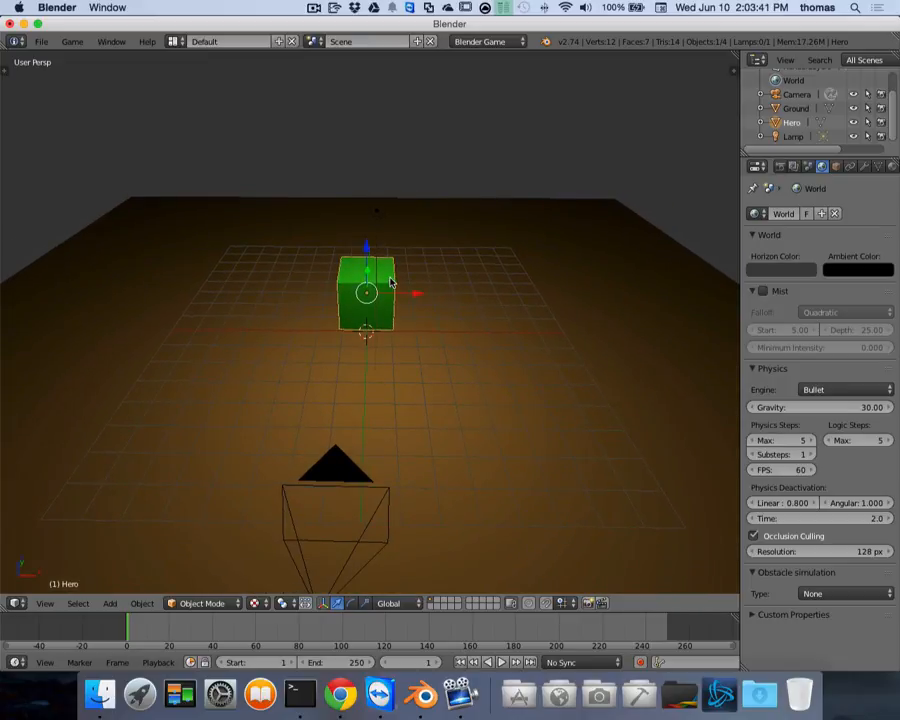
pyautogui.press('p')
pyautogui.press('Right')
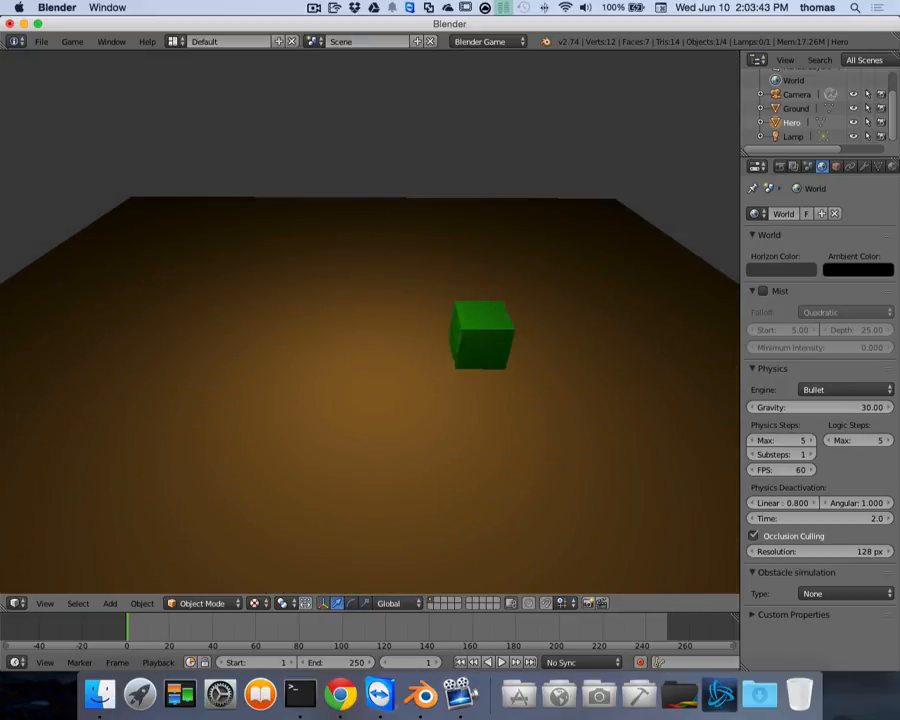
pyautogui.press('Left')
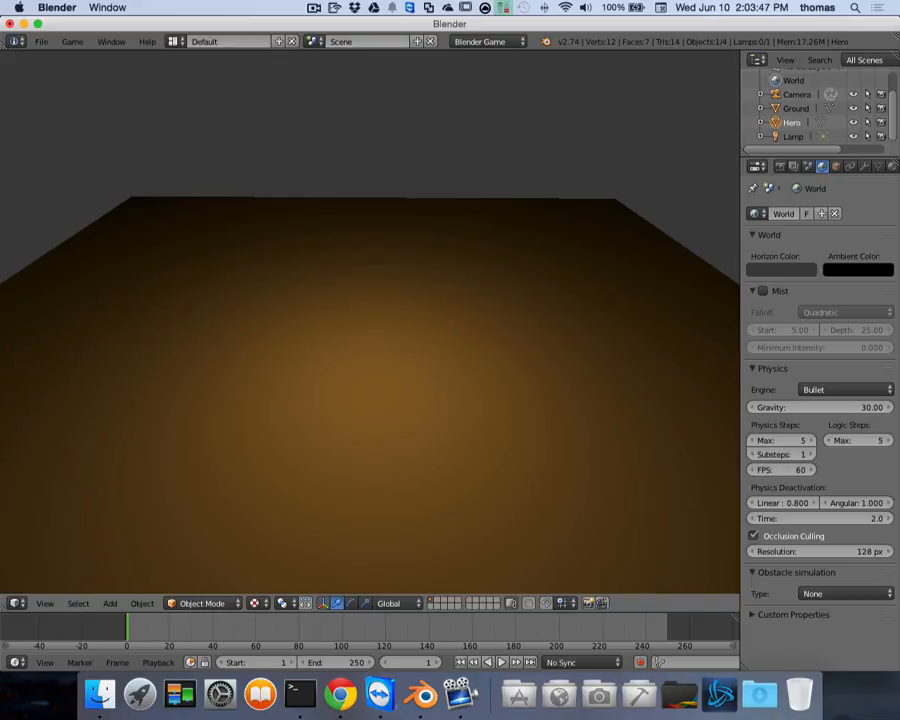
pyautogui.press('Escape')
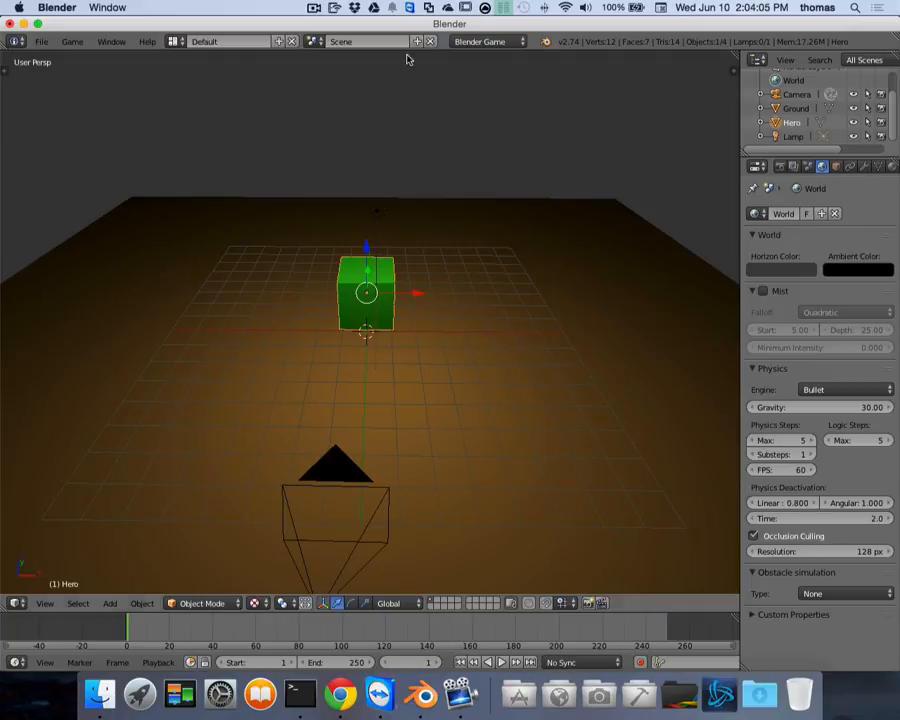
# Step: Switch to the Game Logic screen layout to show the Hero's keyboard sensors and controllers
pyautogui.click(175, 44)
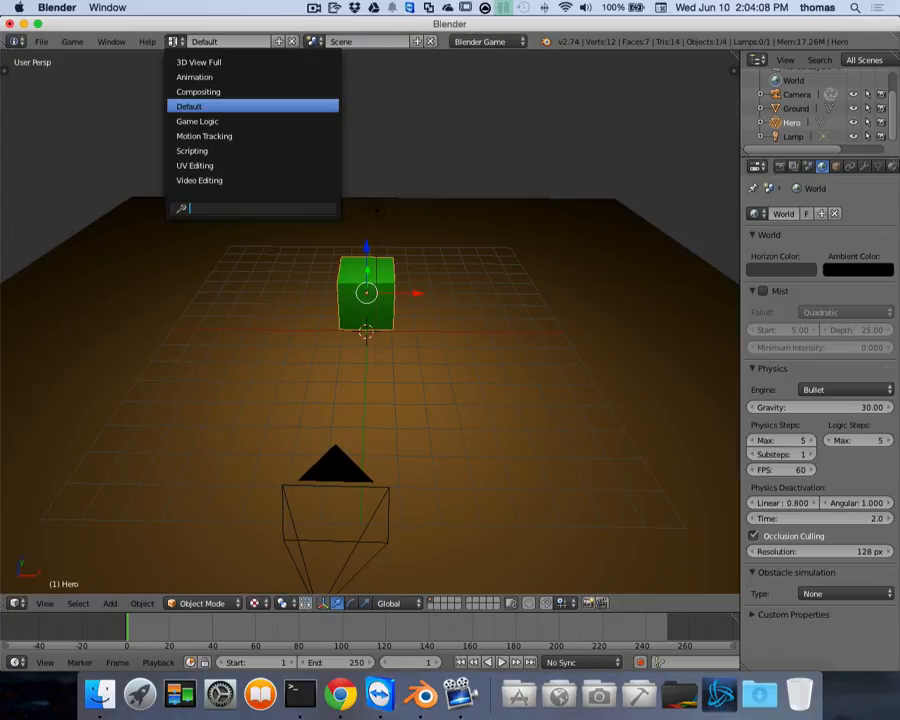
pyautogui.click(186, 121)
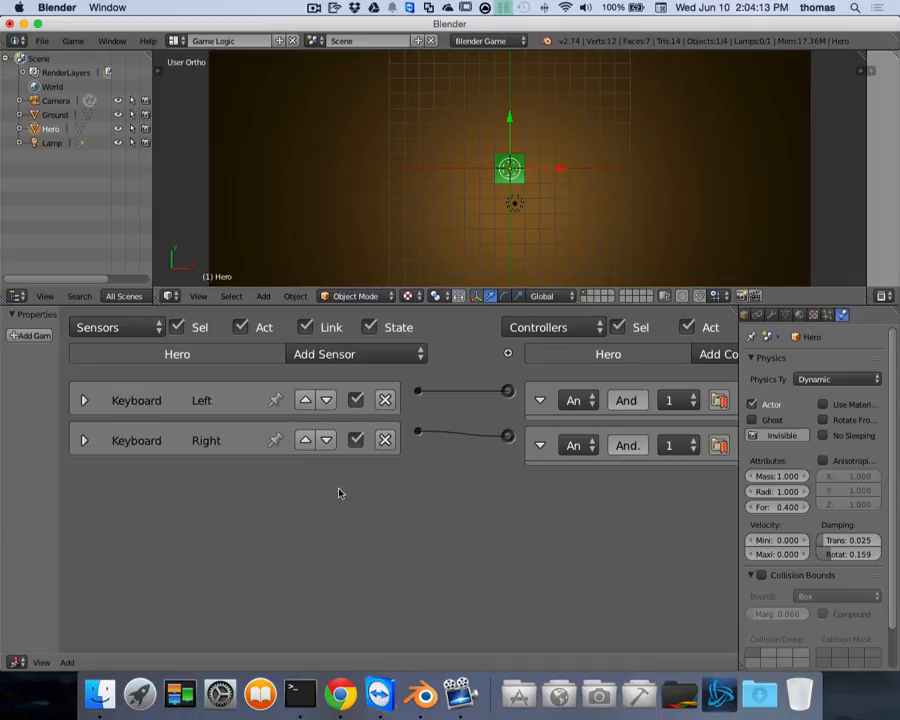
# Step: Add a third Keyboard sensor to the Hero object and assign the W key to it
pyautogui.click(346, 358)
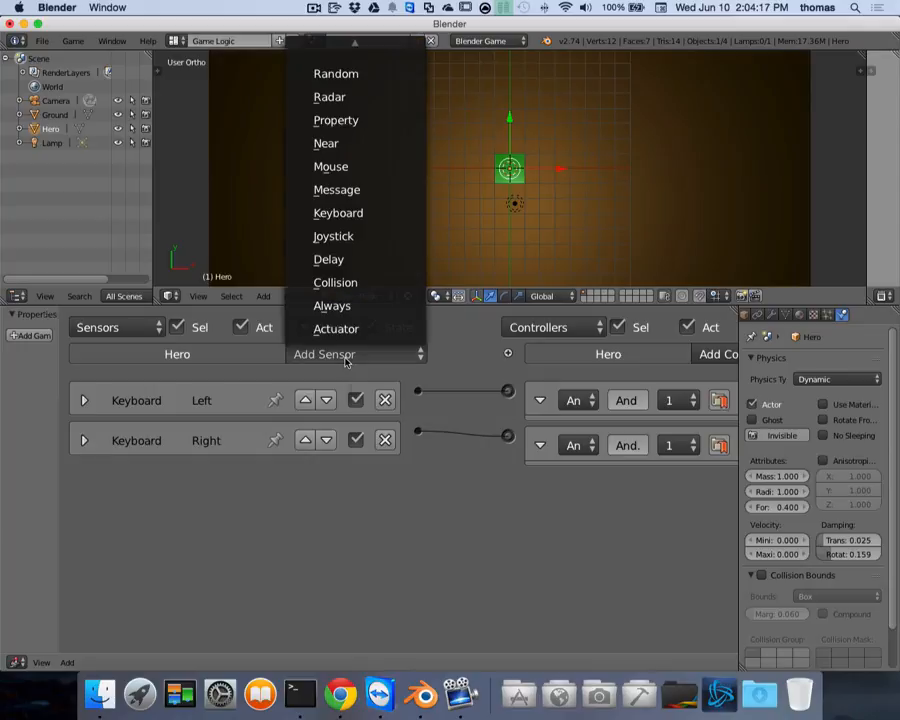
pyautogui.click(336, 212)
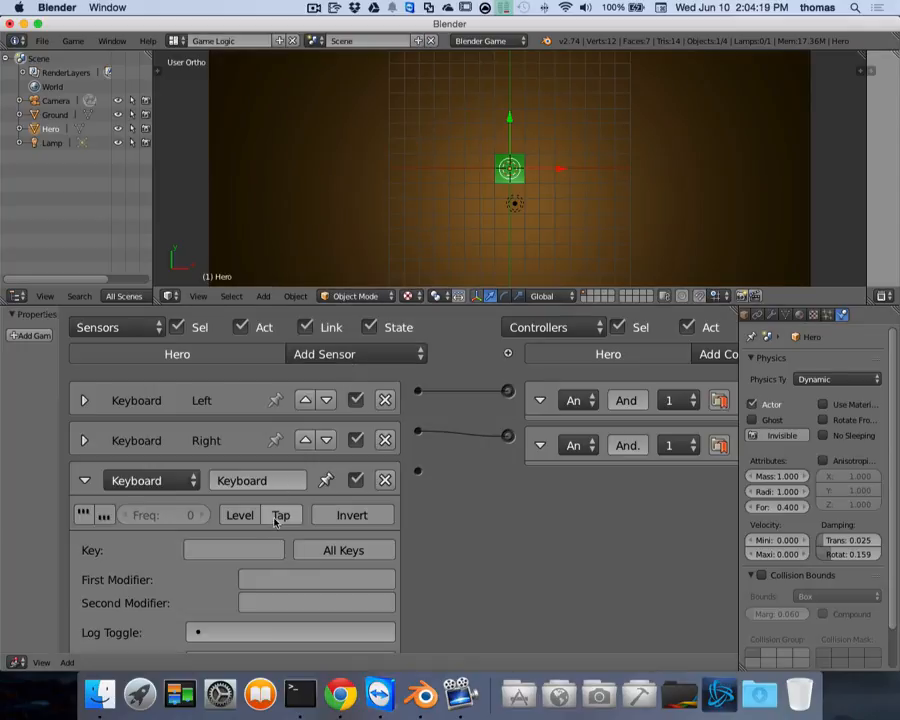
pyautogui.scroll(-2, 247, 508)
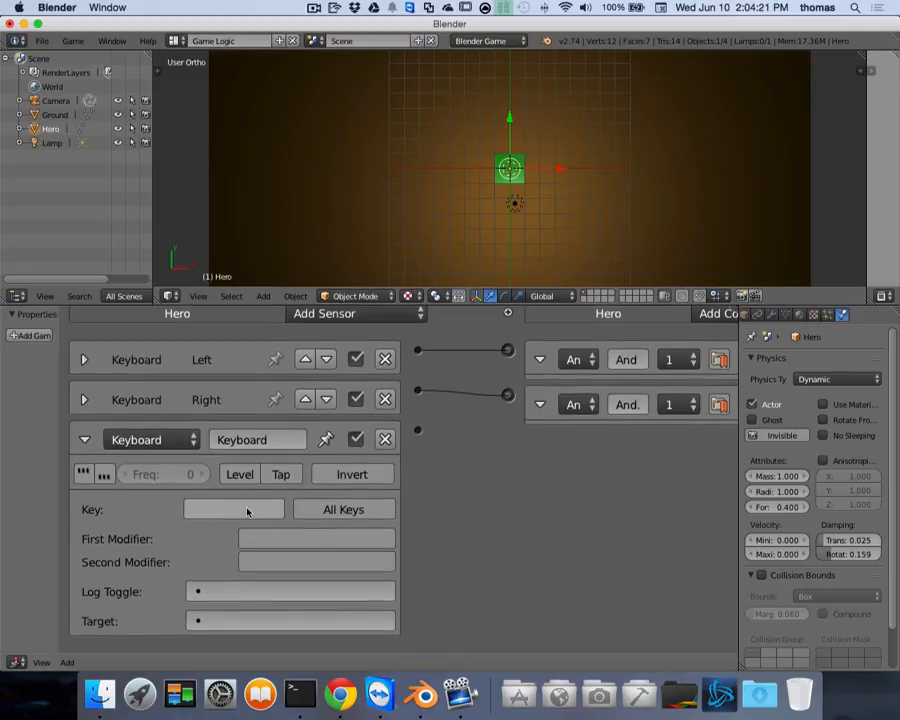
pyautogui.click(247, 509)
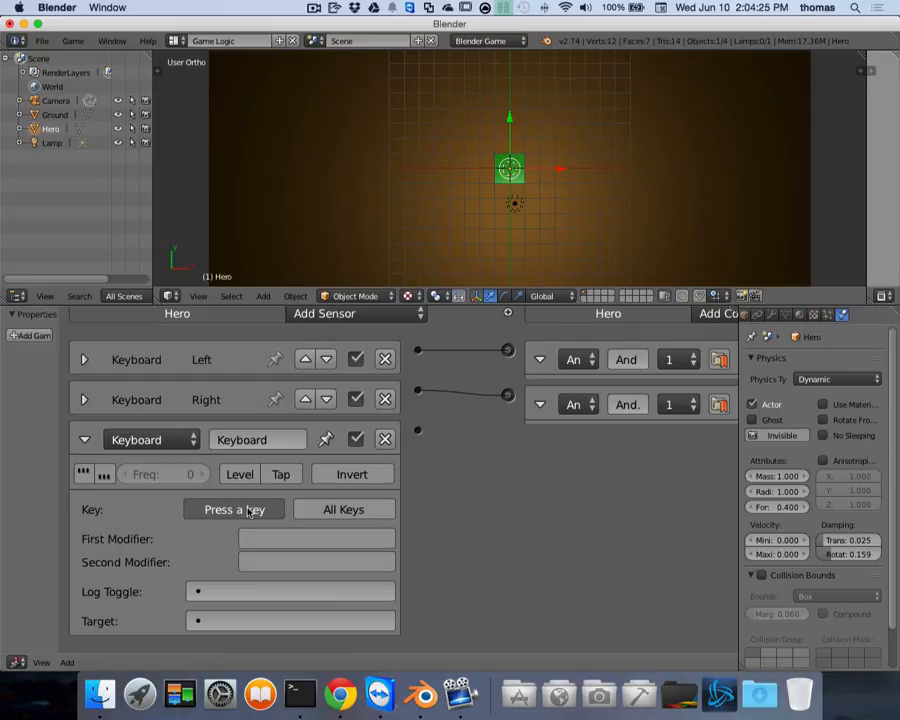
pyautogui.press('w')
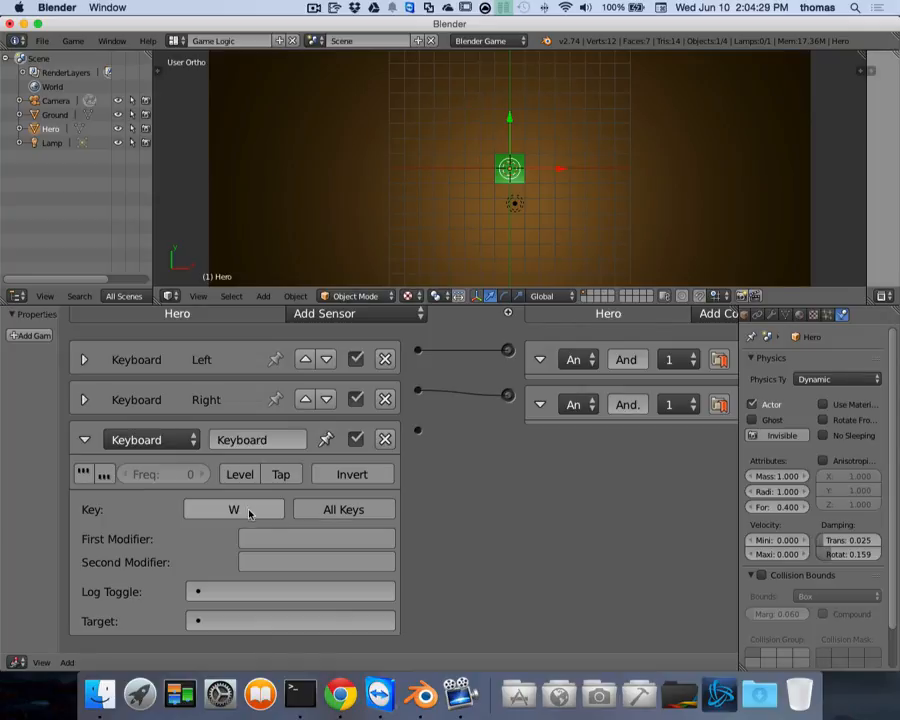
# Step: Add a Motion actuator to Hero and set its Y location to 0.20 in Simple Motion
pyautogui.hscroll(5, 560, 507)
pyautogui.hscroll(8, 560, 505)
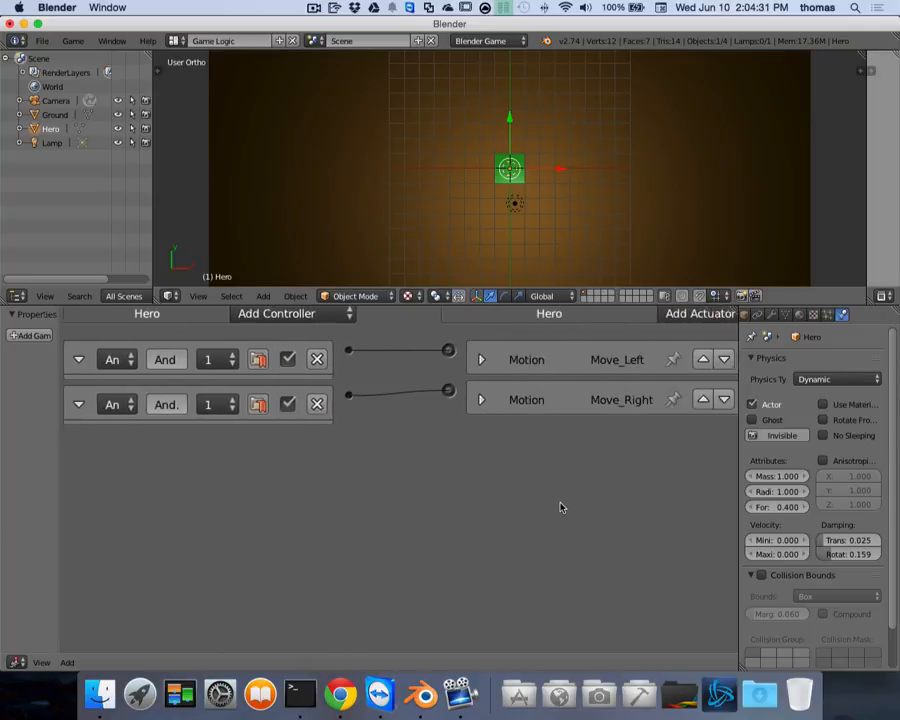
pyautogui.click(679, 314)
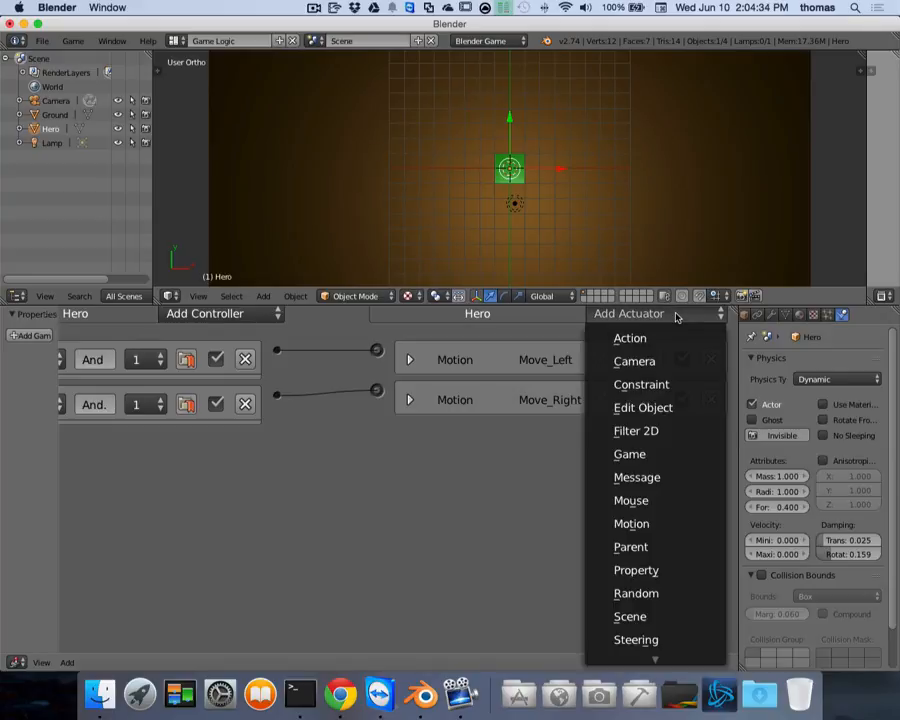
pyautogui.click(645, 525)
pyautogui.scroll(-2, 332, 477)
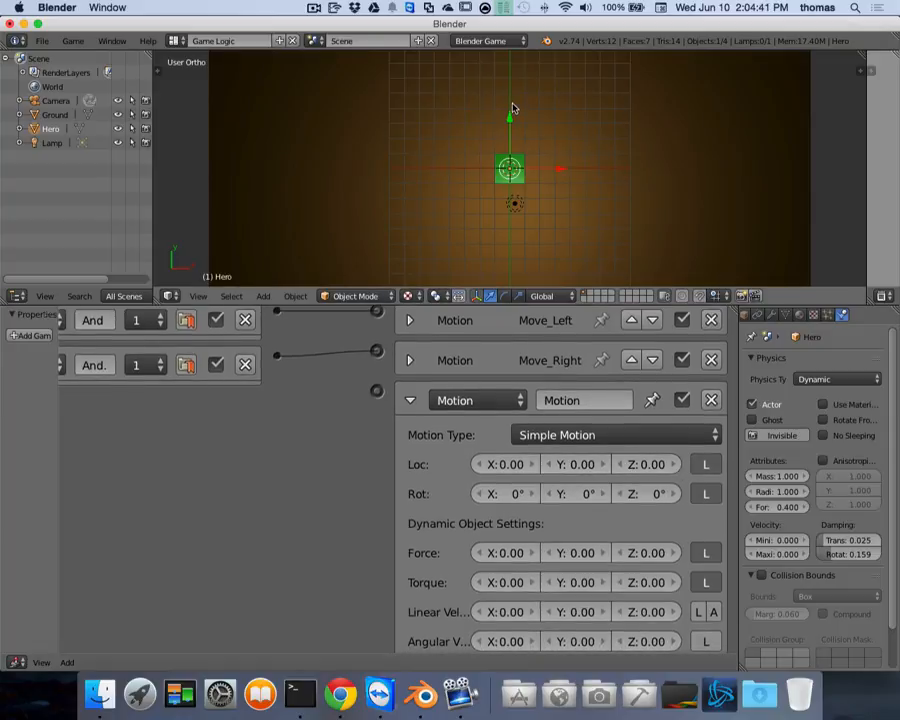
pyautogui.click(605, 466)
pyautogui.click(605, 466)
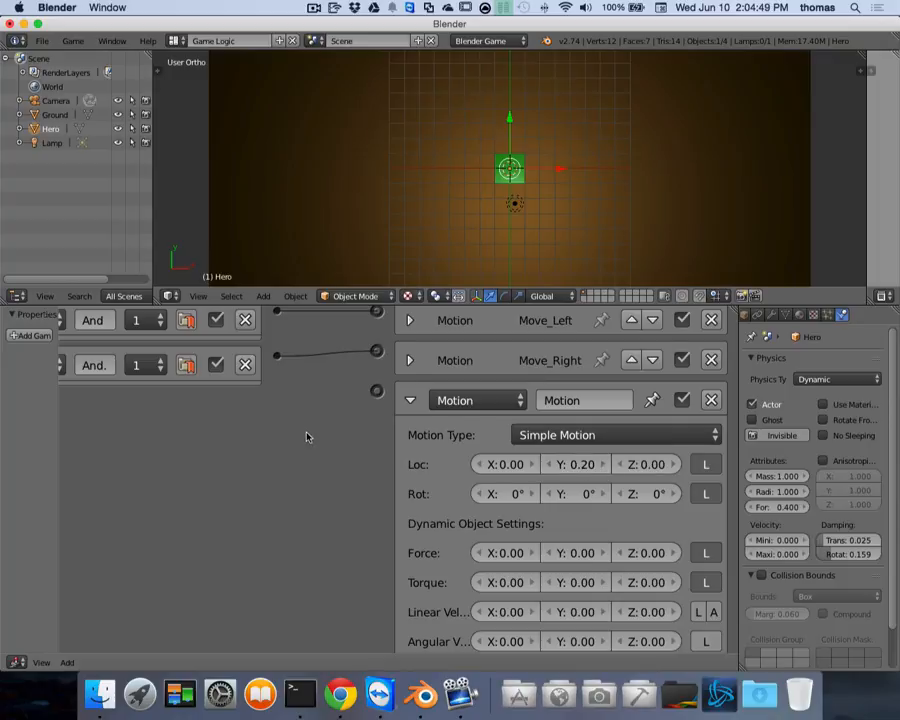
# Step: Link the W-key Keyboard sensor to the new Motion actuator through an And controller
pyautogui.keyDown('ctrl'); pyautogui.hscroll(-3, 307, 436); pyautogui.keyUp('ctrl')
pyautogui.keyDown('ctrl'); pyautogui.hscroll(-5, 307, 436); pyautogui.keyUp('ctrl')
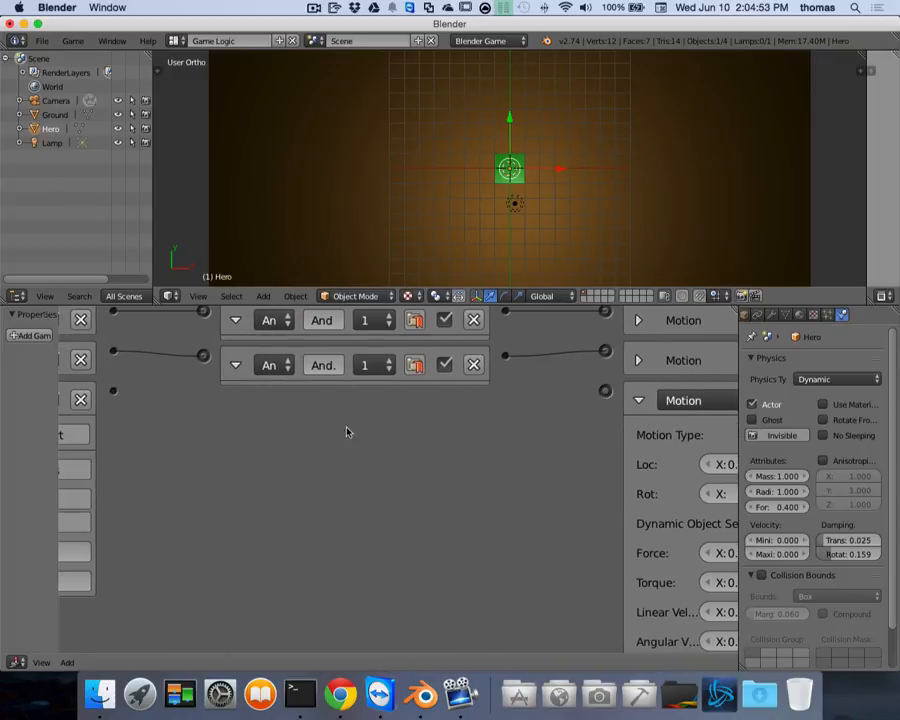
pyautogui.moveTo(114, 392); pyautogui.dragTo(606, 405)
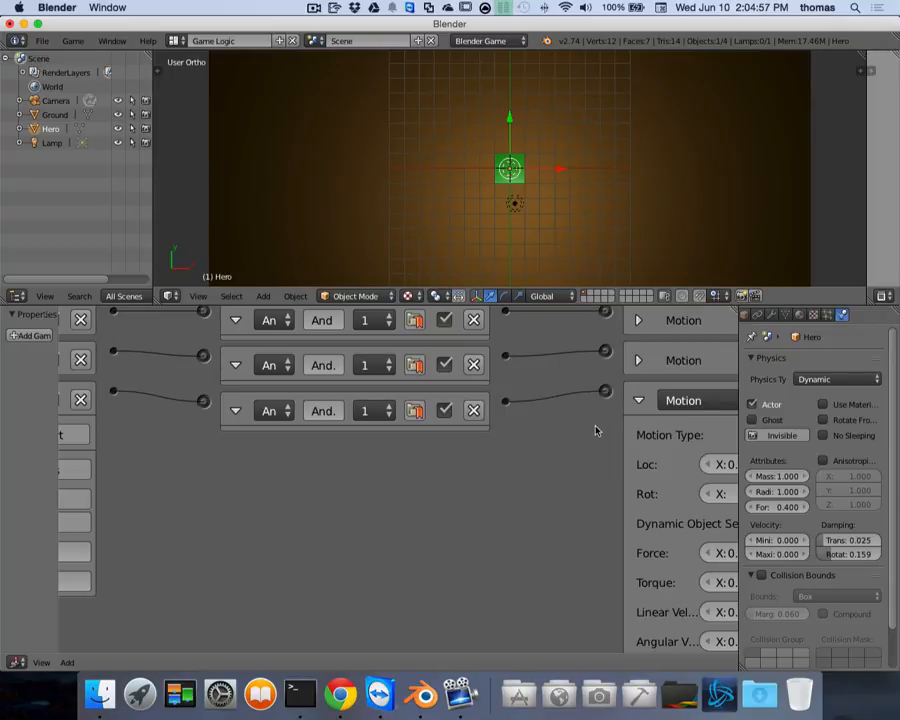
# Step: Rename the new Motion actuator Move_Up
pyautogui.keyDown('ctrl'); pyautogui.hscroll(5, 596, 428); pyautogui.keyUp('ctrl')
pyautogui.keyDown('ctrl'); pyautogui.hscroll(4, 598, 430); pyautogui.keyUp('ctrl')
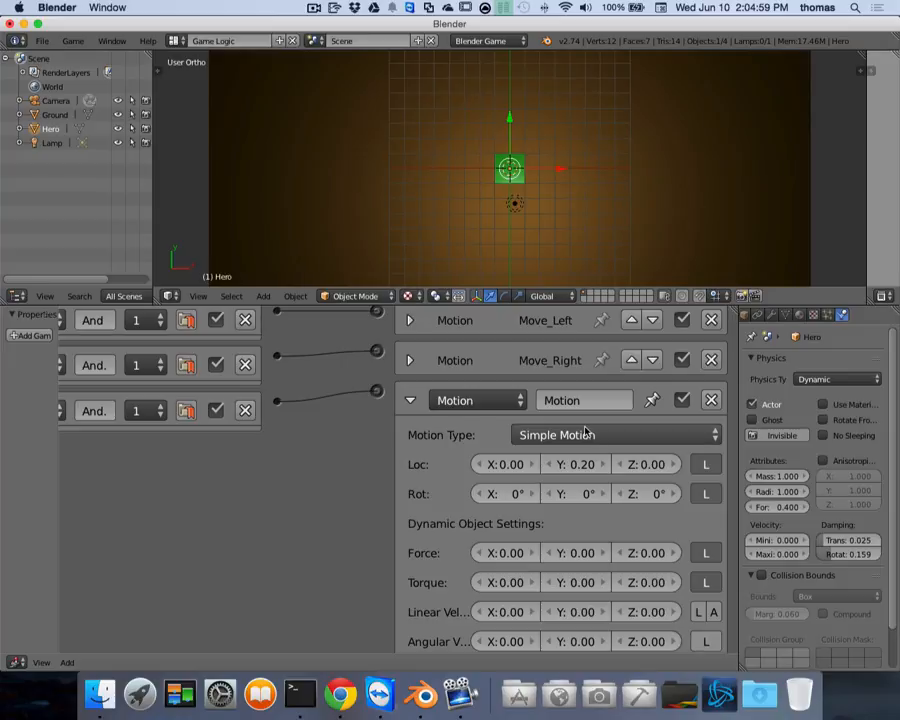
pyautogui.click(585, 402)
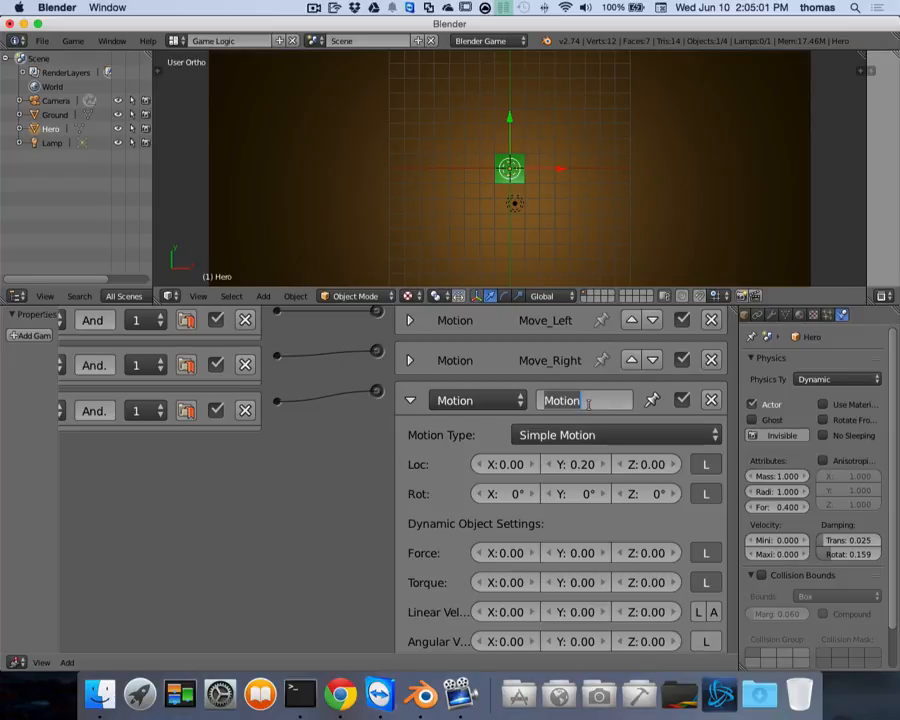
pyautogui.write('Mou')
pyautogui.write('e')
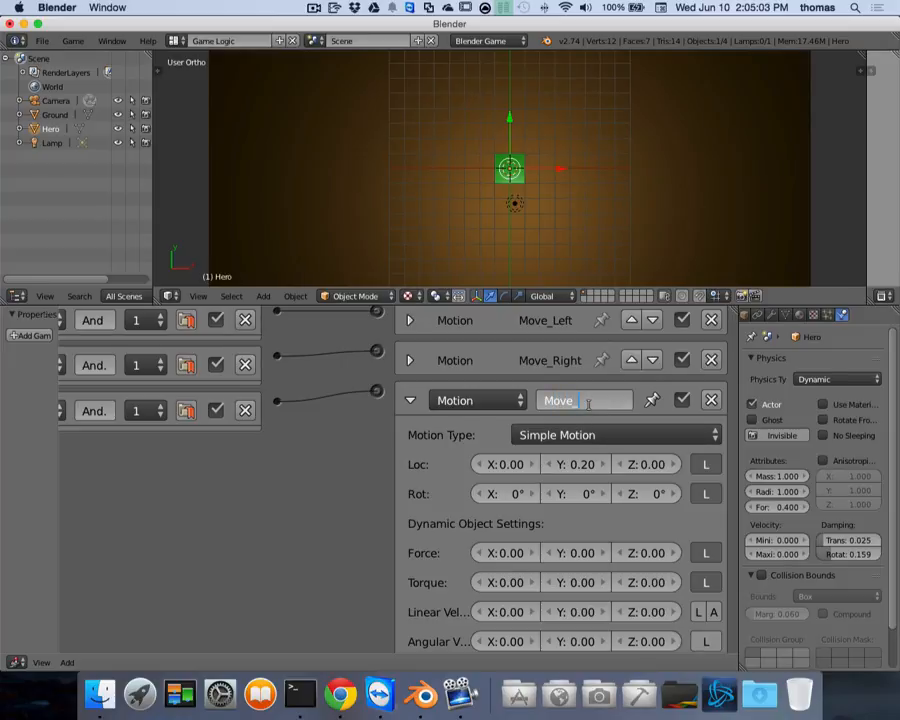
pyautogui.write('_Up')
pyautogui.press('Return')
# Step: Rename the W-key Keyboard sensor Forward
pyautogui.keyDown('ctrl'); pyautogui.hscroll(-8, 340, 508); pyautogui.keyUp('ctrl')
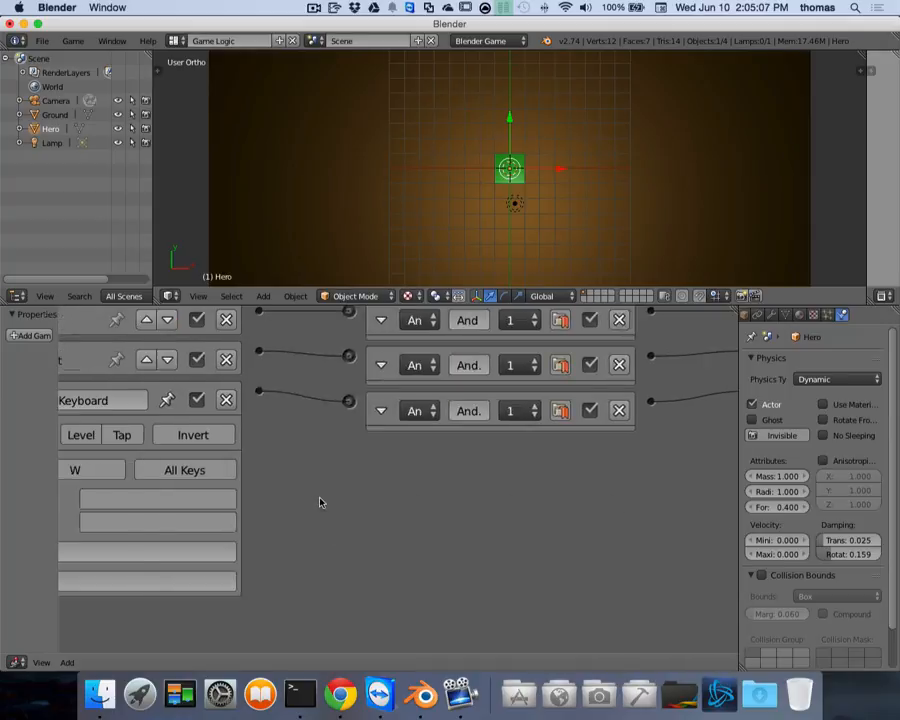
pyautogui.click(262, 400)
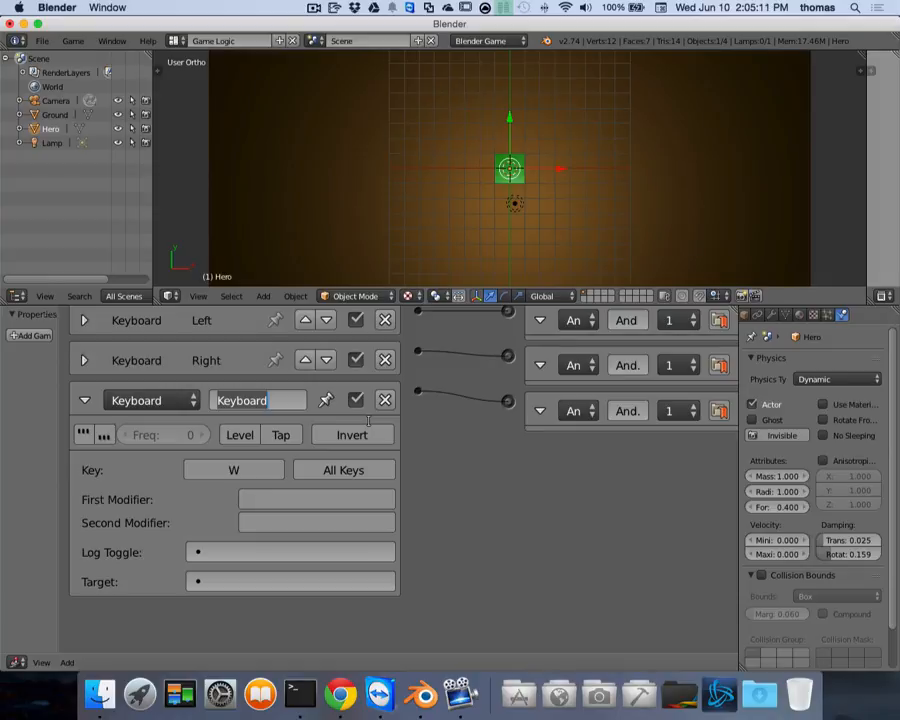
pyautogui.write('Forward')
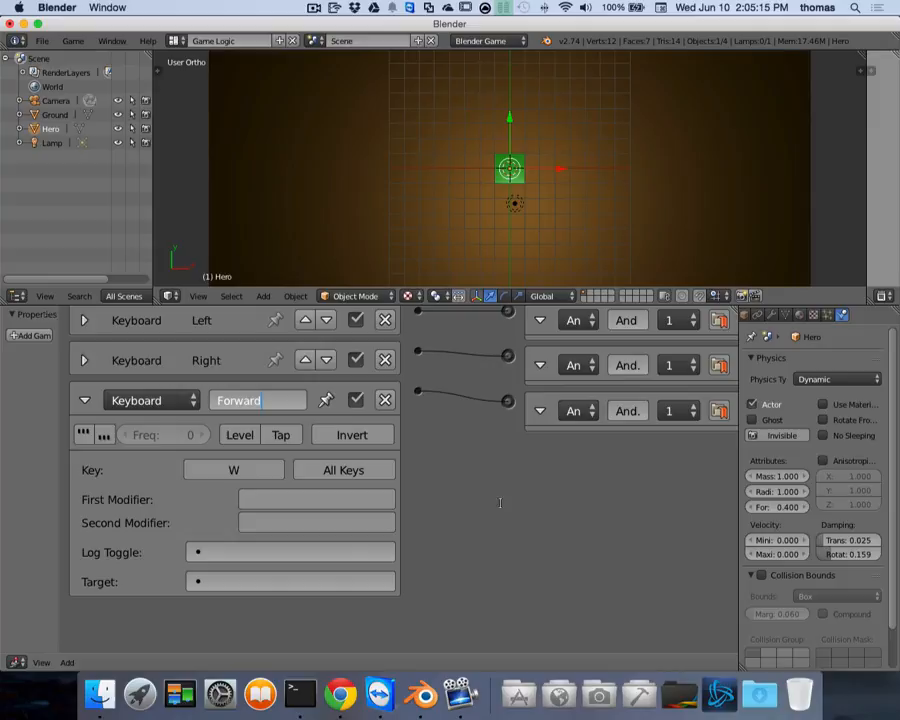
pyautogui.press('Return')
# Step: Rename the Move_Up actuator Move_Forward
pyautogui.keyDown('ctrl'); pyautogui.hscroll(5, 512, 505); pyautogui.keyUp('ctrl')
pyautogui.keyDown('ctrl'); pyautogui.hscroll(6, 515, 510); pyautogui.keyUp('ctrl')
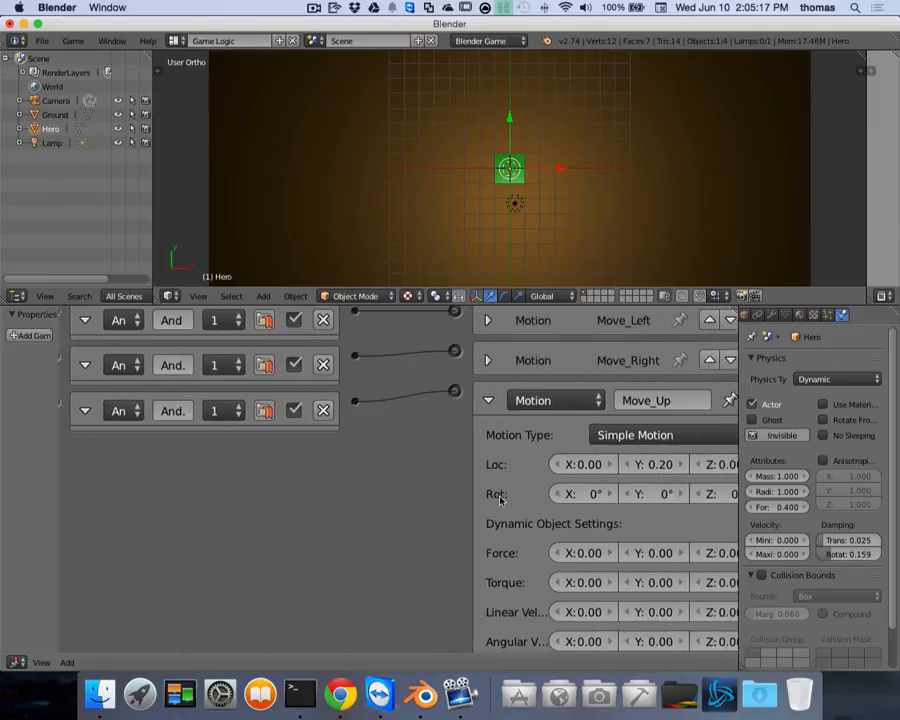
pyautogui.click(634, 400)
pyautogui.press('BackSpace')
pyautogui.press('BackSpace')
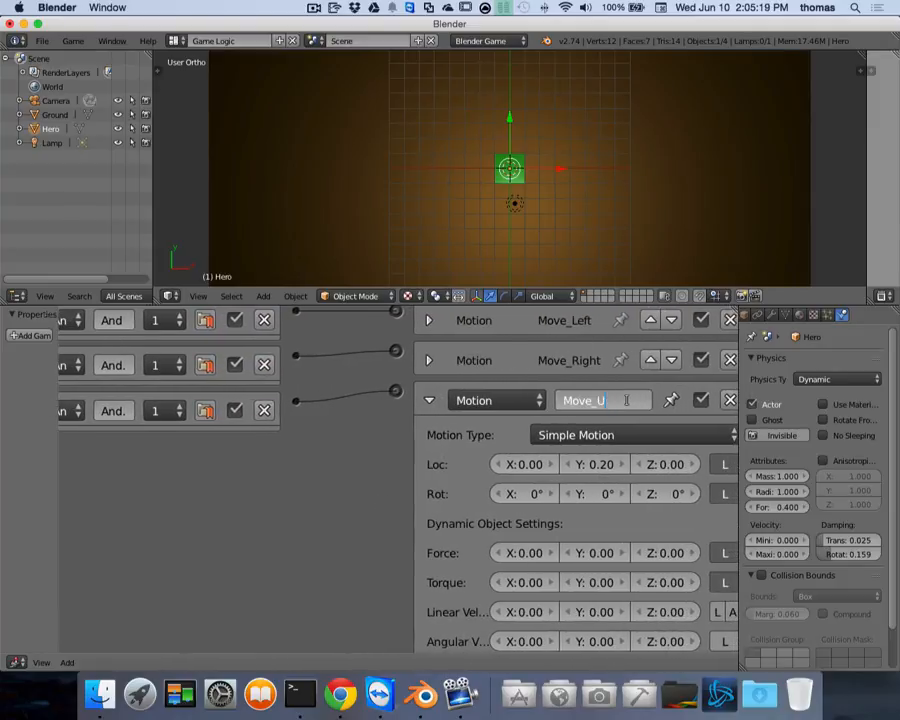
pyautogui.write('Forward')
pyautogui.press('Return')
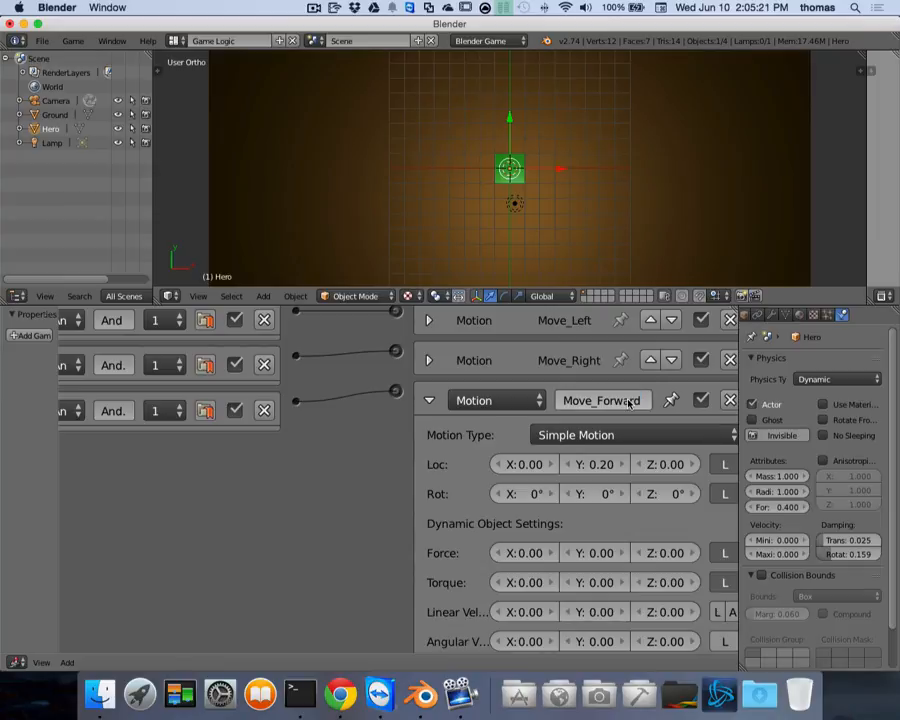
# Step: Collapse the settings of the Forward sensor and the Move_Forward actuator
pyautogui.keyDown('ctrl'); pyautogui.hscroll(-6, 335, 474); pyautogui.keyUp('ctrl')
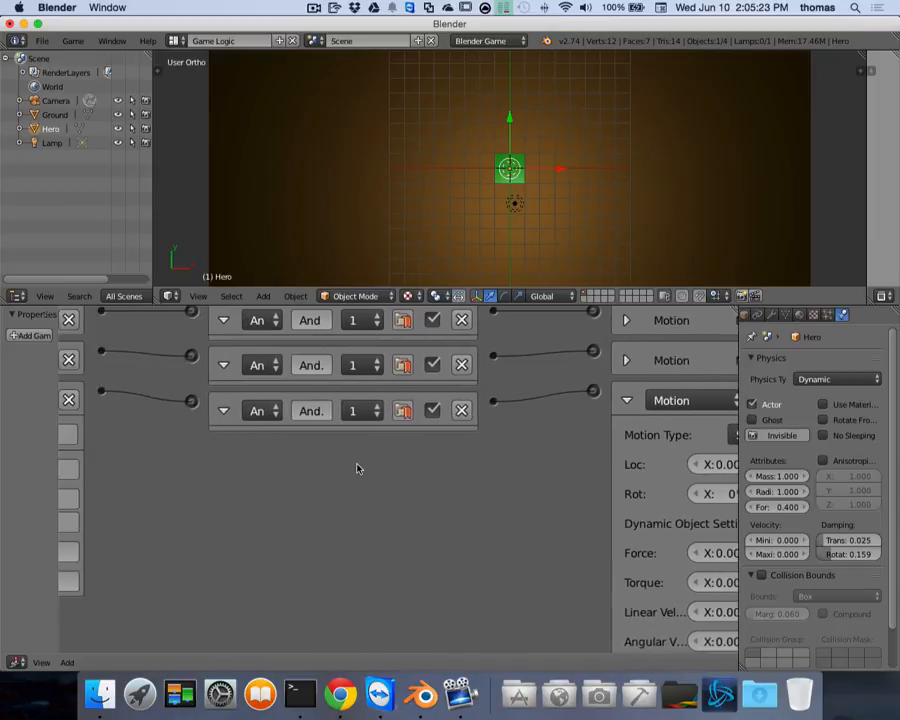
pyautogui.keyDown('ctrl'); pyautogui.hscroll(-5, 254, 448); pyautogui.keyUp('ctrl')
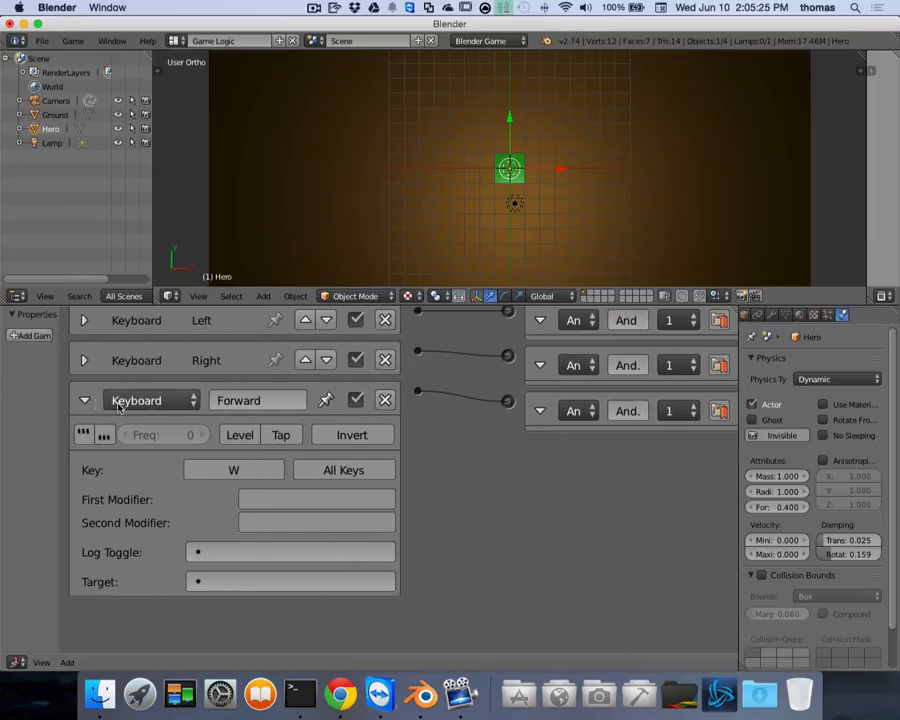
pyautogui.click(82, 400)
pyautogui.keyDown('ctrl'); pyautogui.hscroll(6, 436, 474); pyautogui.keyUp('ctrl')
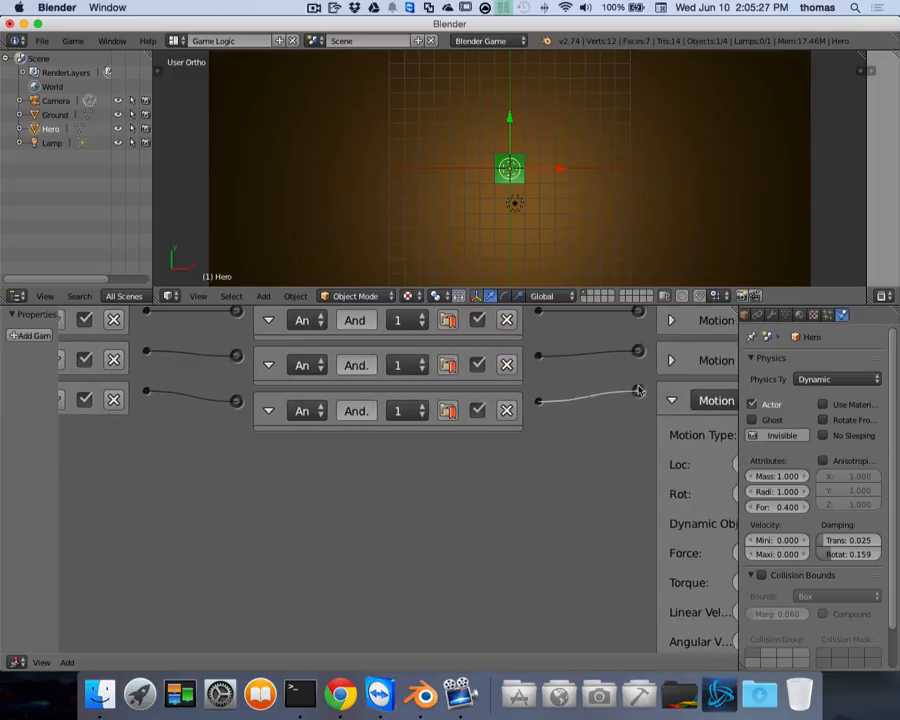
# Step: Add a fourth Keyboard sensor to Hero and name it Back
pyautogui.scroll(3, 382, 470)
pyautogui.keyDown('ctrl'); pyautogui.hscroll(-6, 400, 474); pyautogui.keyUp('ctrl')
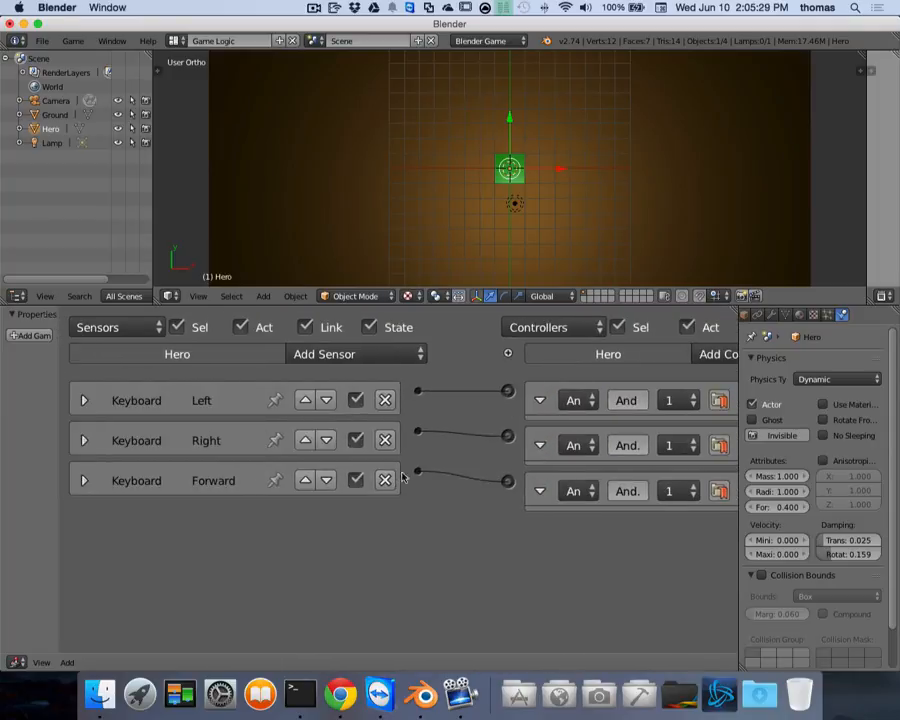
pyautogui.click(335, 354)
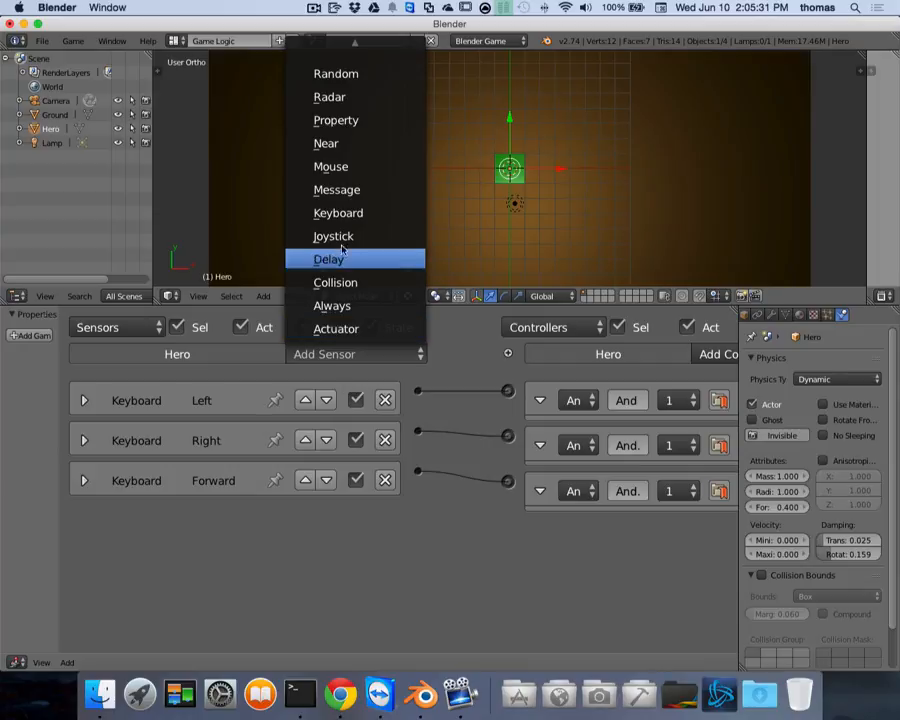
pyautogui.click(335, 213)
pyautogui.click(262, 520)
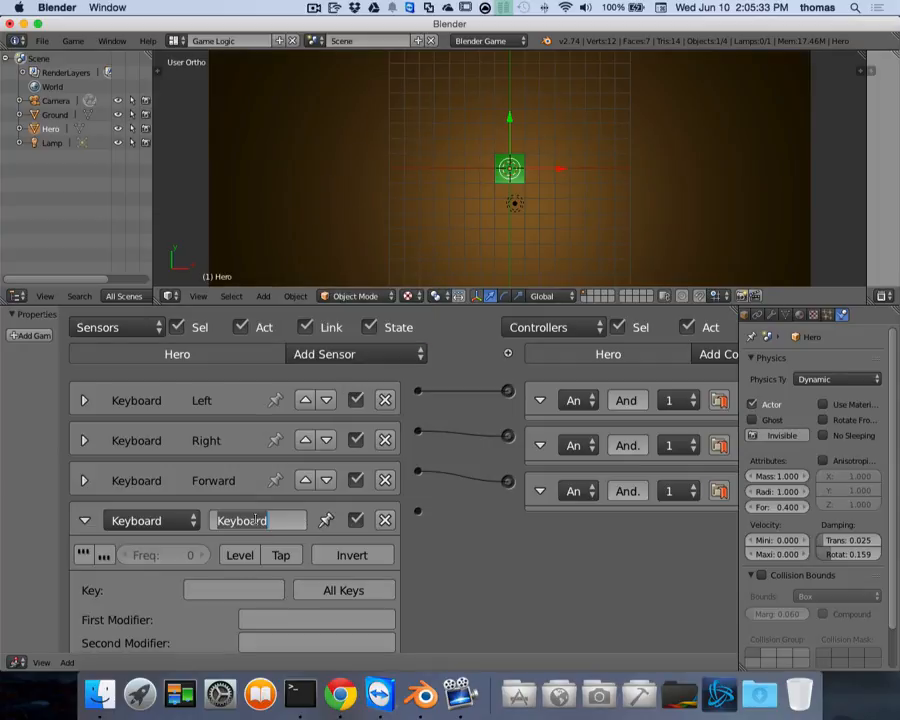
pyautogui.write('Back')
pyautogui.press('Return')
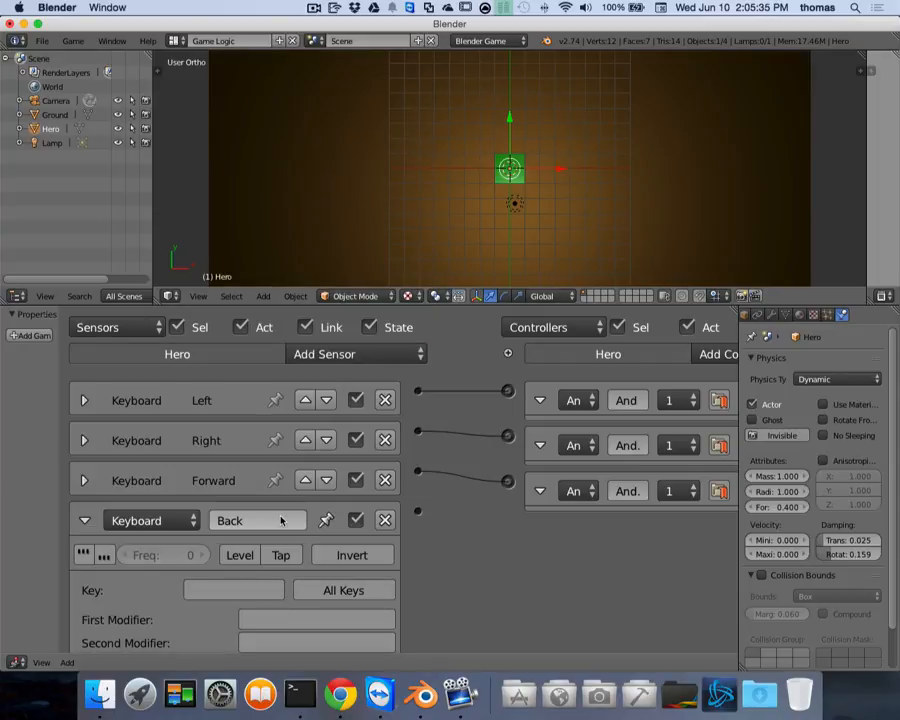
# Step: Assign the S key to the Back sensor and collapse its settings
pyautogui.click(233, 590)
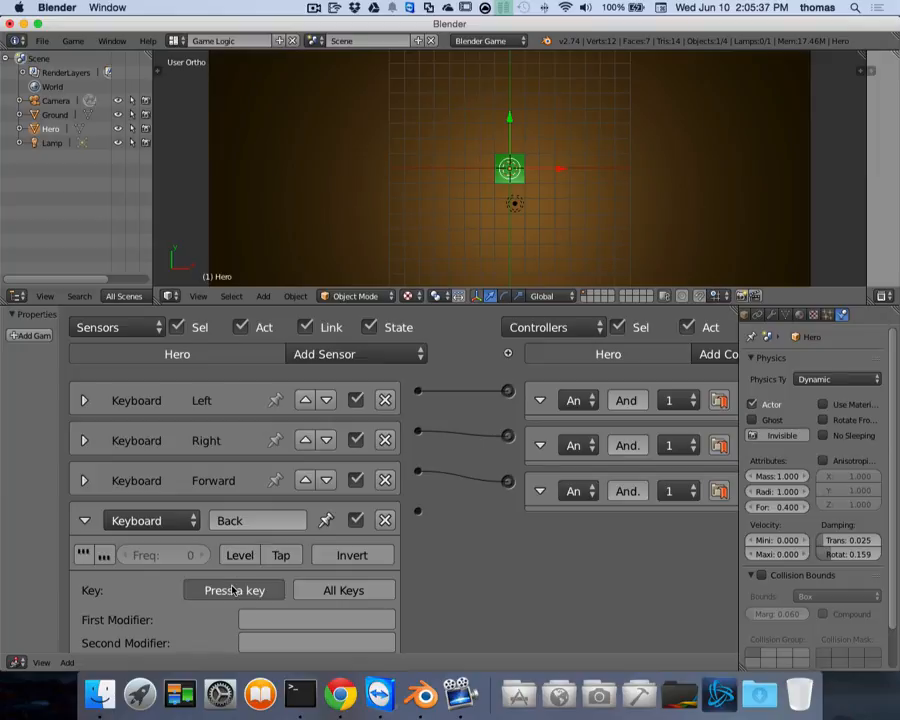
pyautogui.press('s')
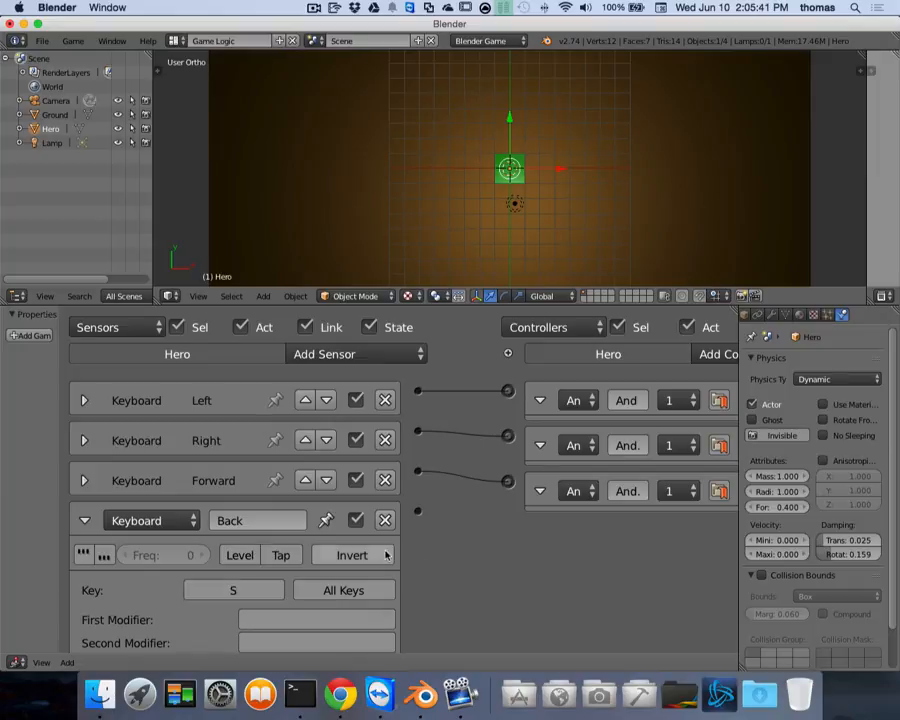
pyautogui.click(86, 521)
# Step: Add a fourth Motion actuator to Hero and set its Y location to -0.20
pyautogui.keyDown('ctrl'); pyautogui.hscroll(8, 474, 566); pyautogui.keyUp('ctrl')
pyautogui.keyDown('ctrl'); pyautogui.hscroll(2, 474, 566); pyautogui.keyUp('ctrl')
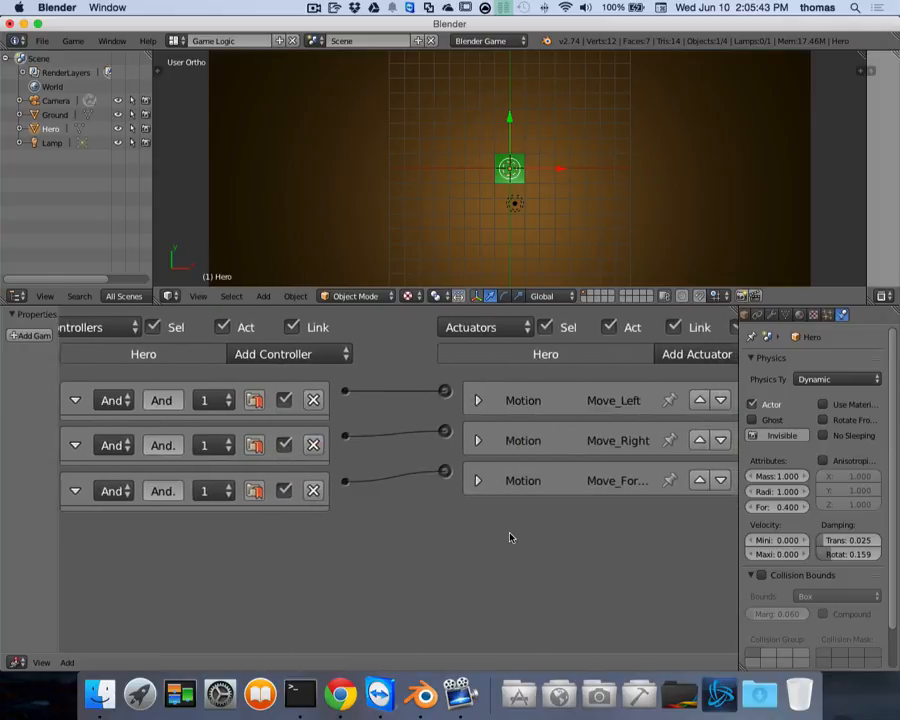
pyautogui.click(690, 355)
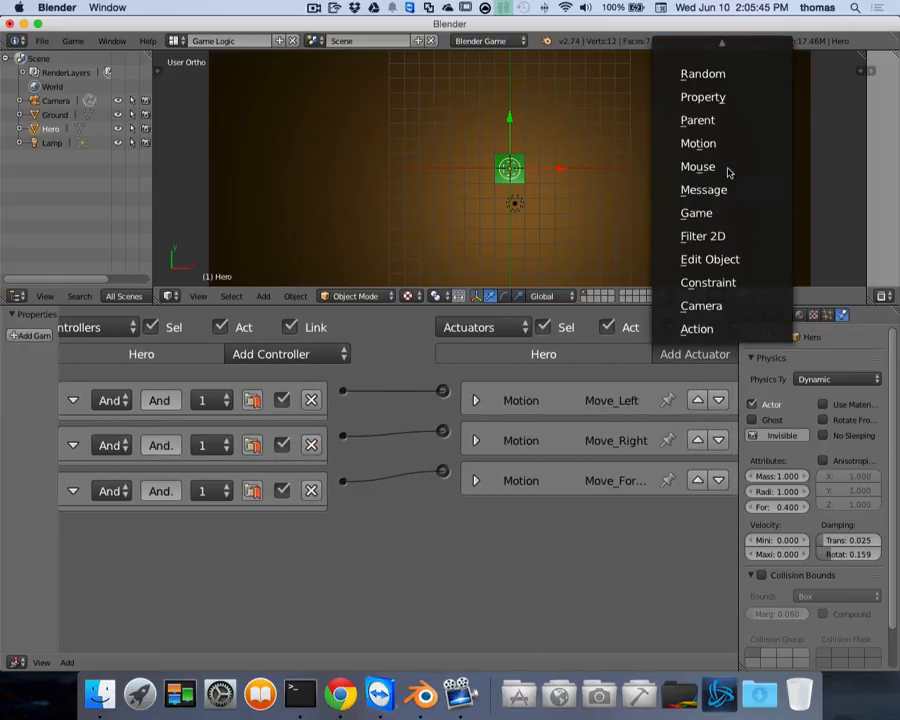
pyautogui.click(705, 144)
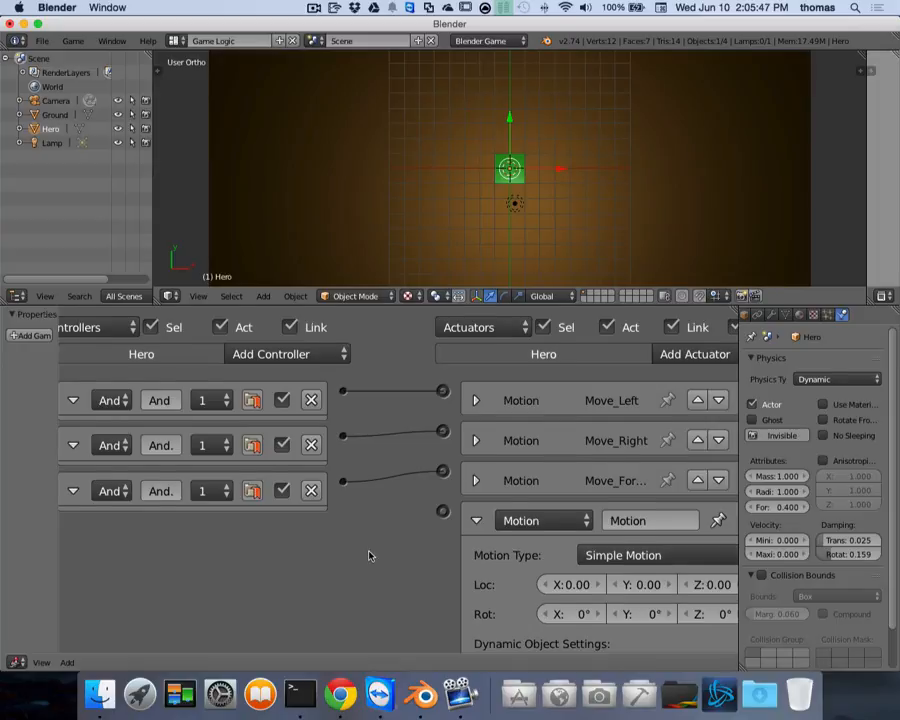
pyautogui.scroll(-3, 375, 555)
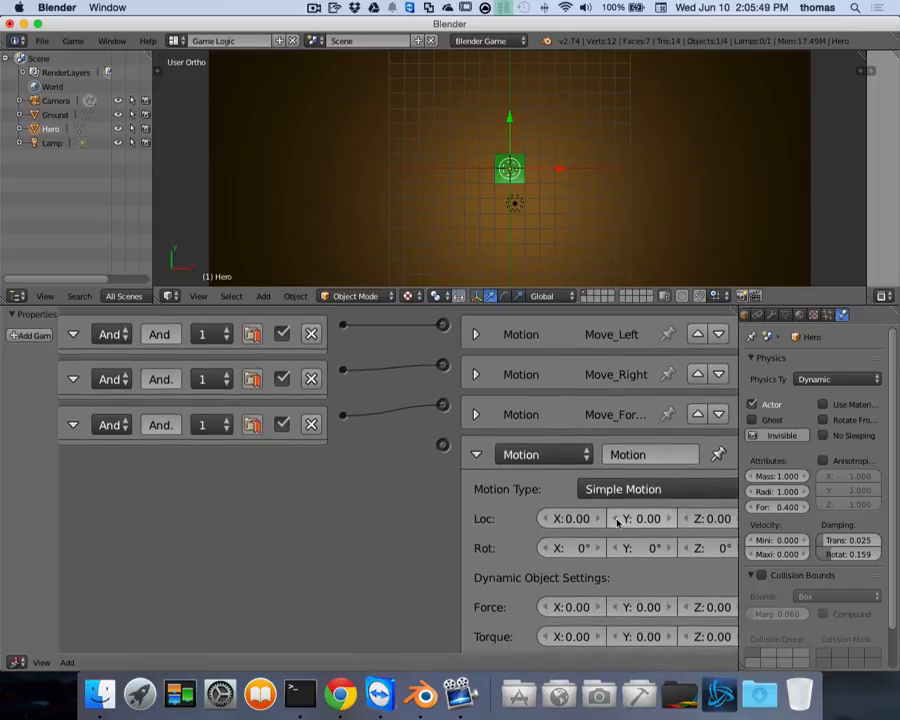
pyautogui.click(618, 519)
pyautogui.click(618, 519)
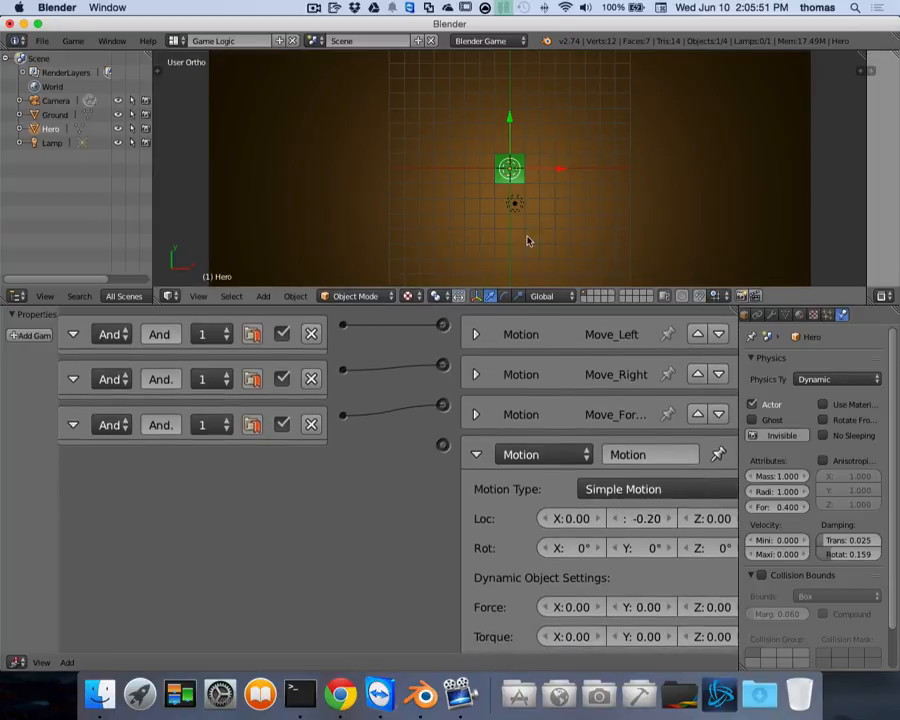
# Step: Name Hero's fourth Motion actuator Move_Back
pyautogui.click(657, 454)
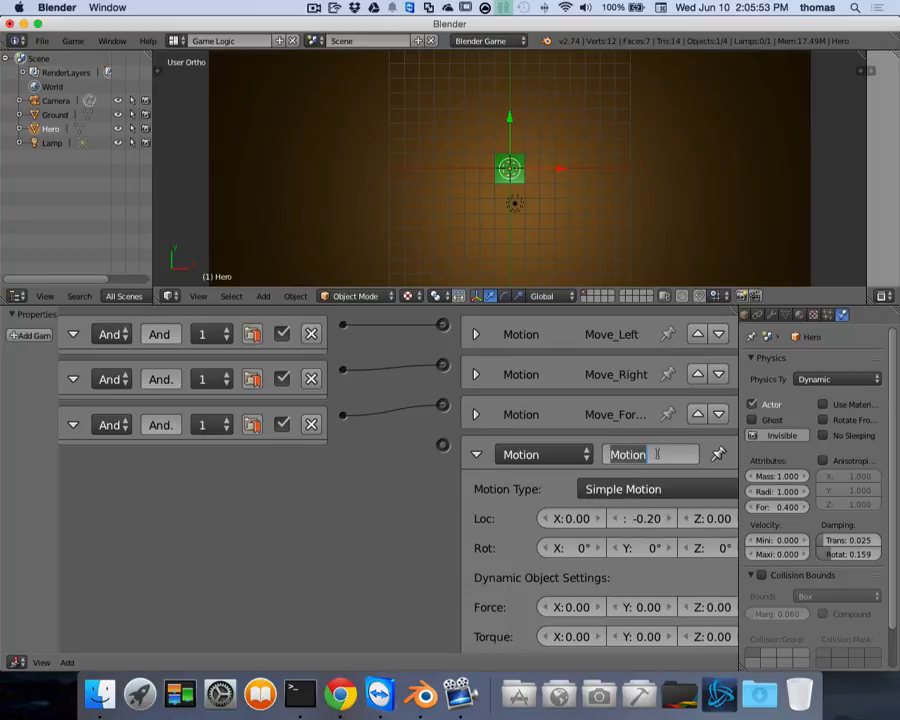
pyautogui.write('Move_')
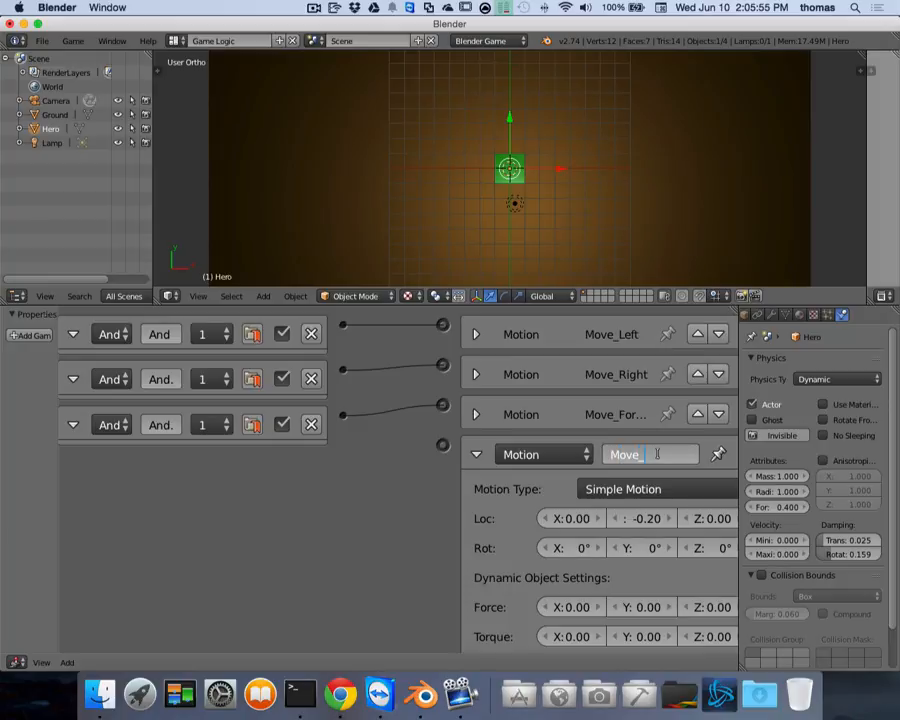
pyautogui.write('Back')
pyautogui.press('Return')
# Step: Link the Back sensor to the Move_Back actuator and collapse the actuator's settings
pyautogui.hscroll(-5, 406, 490)
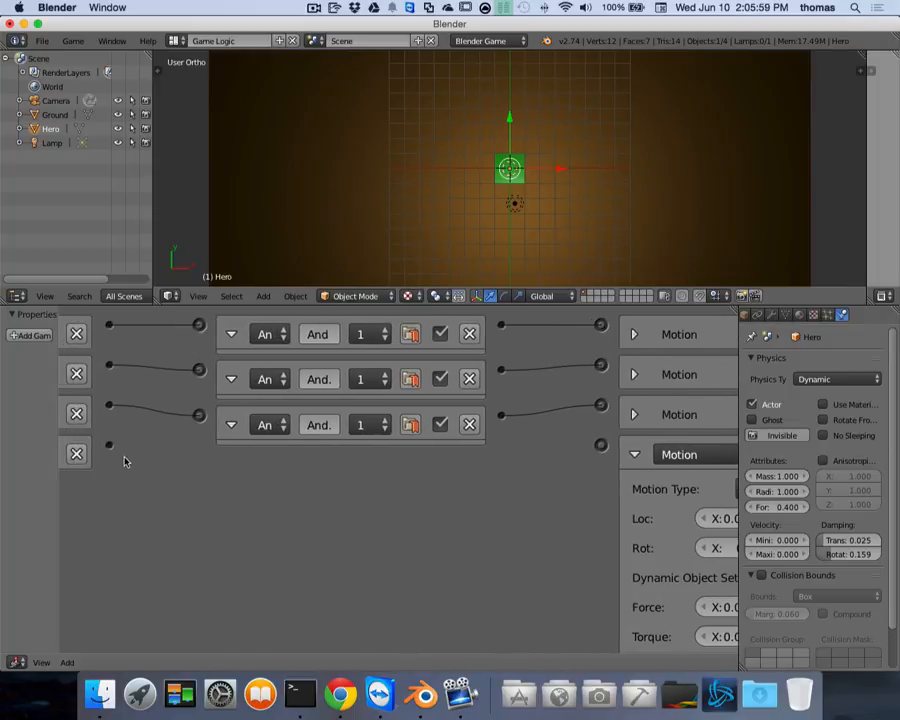
pyautogui.moveTo(110, 445); pyautogui.dragTo(601, 449)
pyautogui.hscroll(3, 586, 469)
pyautogui.click(557, 453)
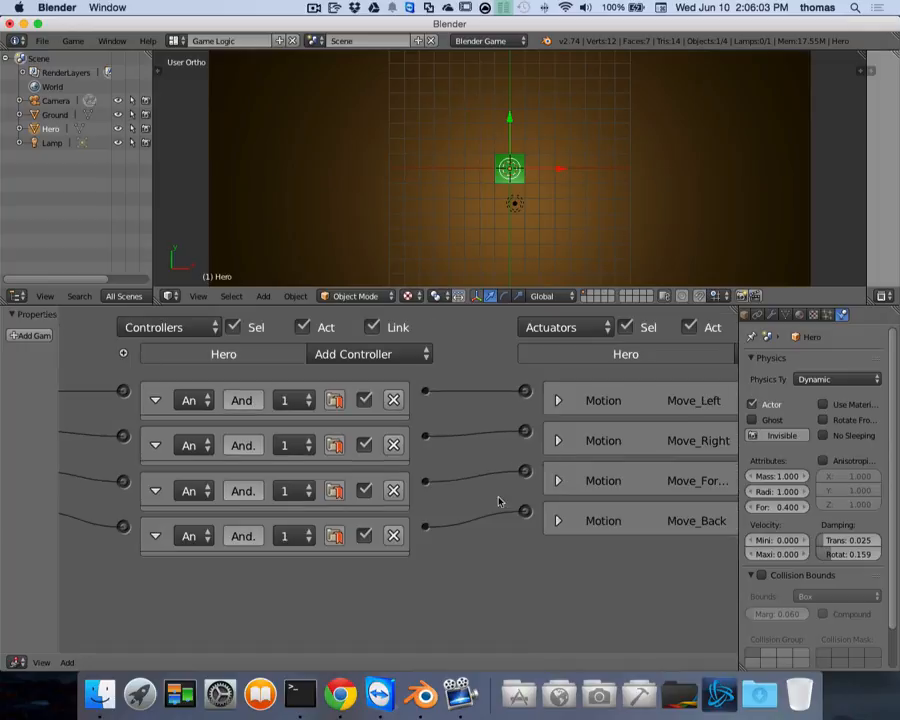
# Step: Run the game in the Game Logic layout, move the Hero forward, back, left and right, and stop the game
pyautogui.hscroll(-10, 498, 501)
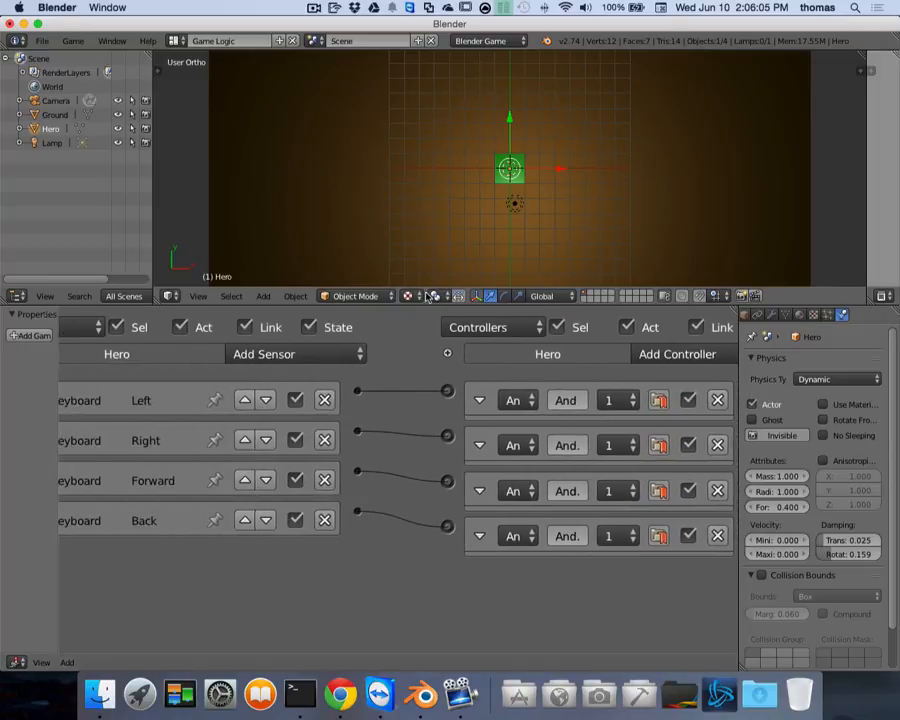
pyautogui.hscroll(3, 488, 177)
pyautogui.hscroll(-3, 493, 177)
pyautogui.hscroll(1, 493, 177)
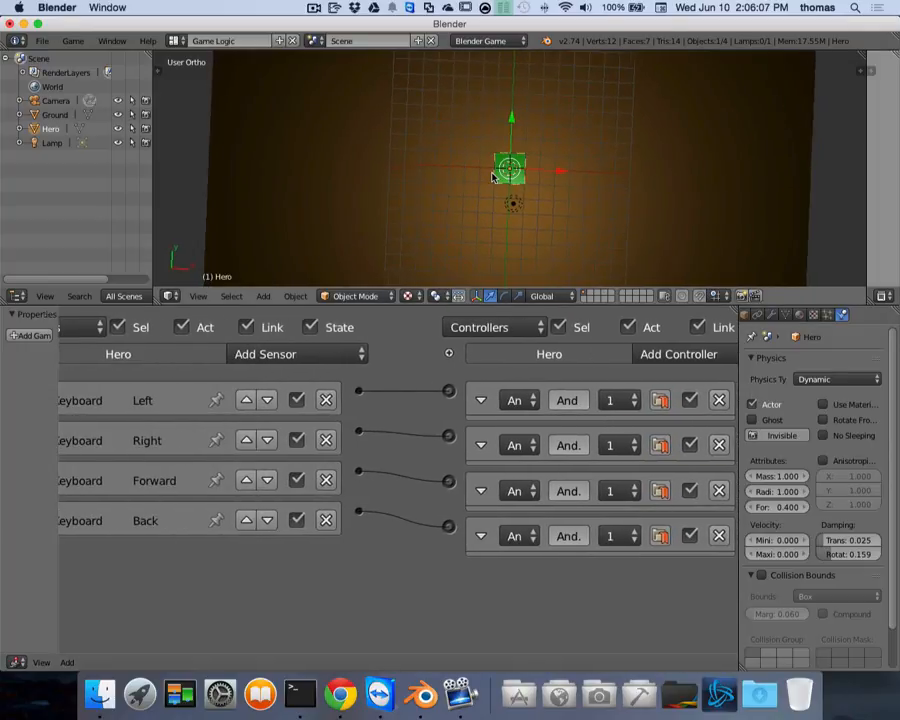
pyautogui.hscroll(-1, 493, 177)
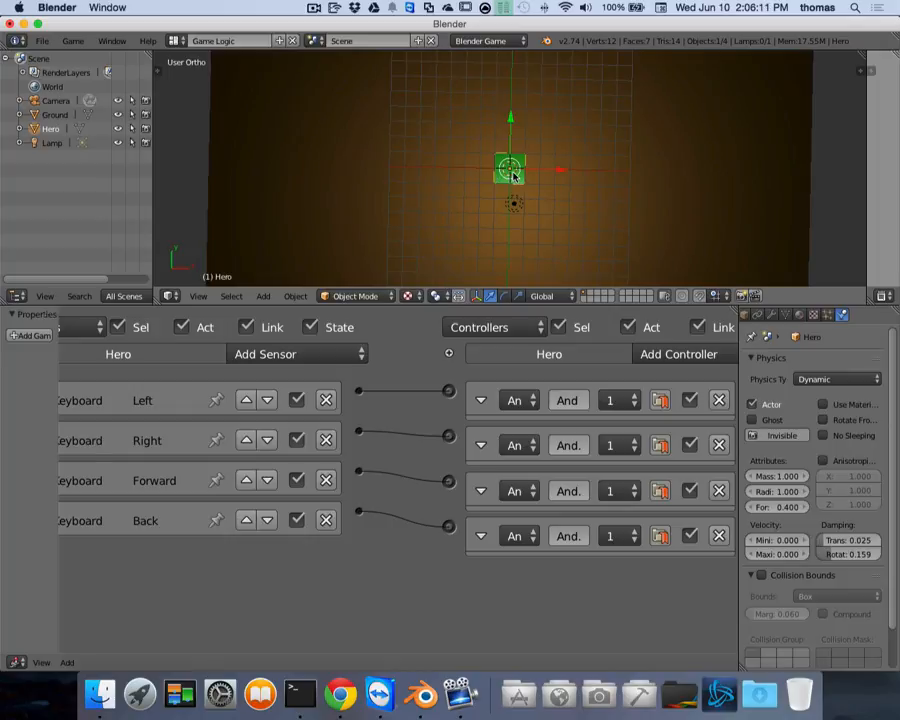
pyautogui.press('p')
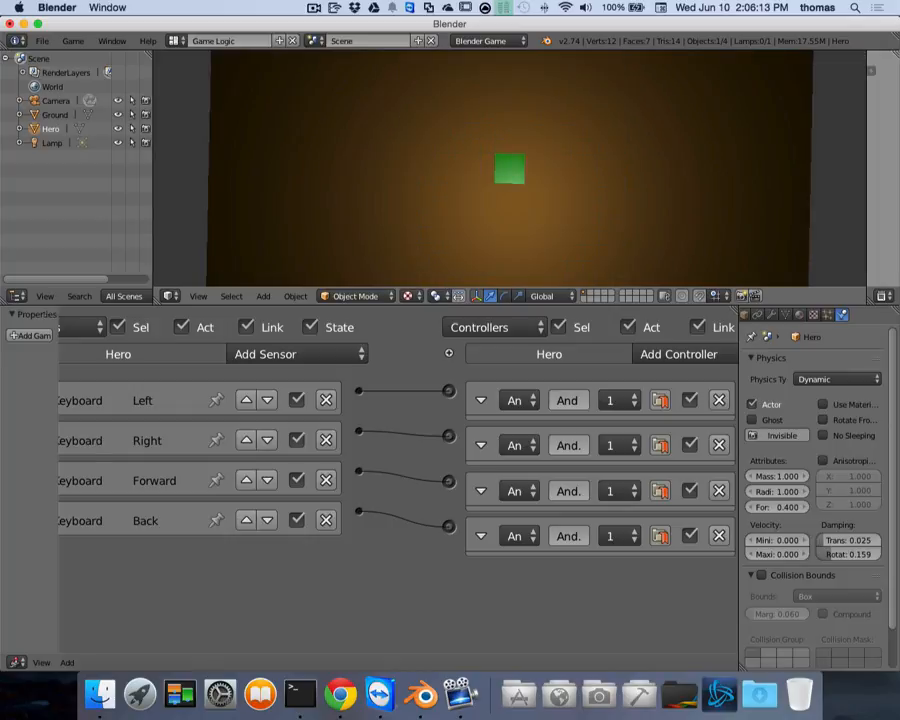
pyautogui.press('Up')
pyautogui.press('Down')
pyautogui.press('Left')
pyautogui.press('Right')
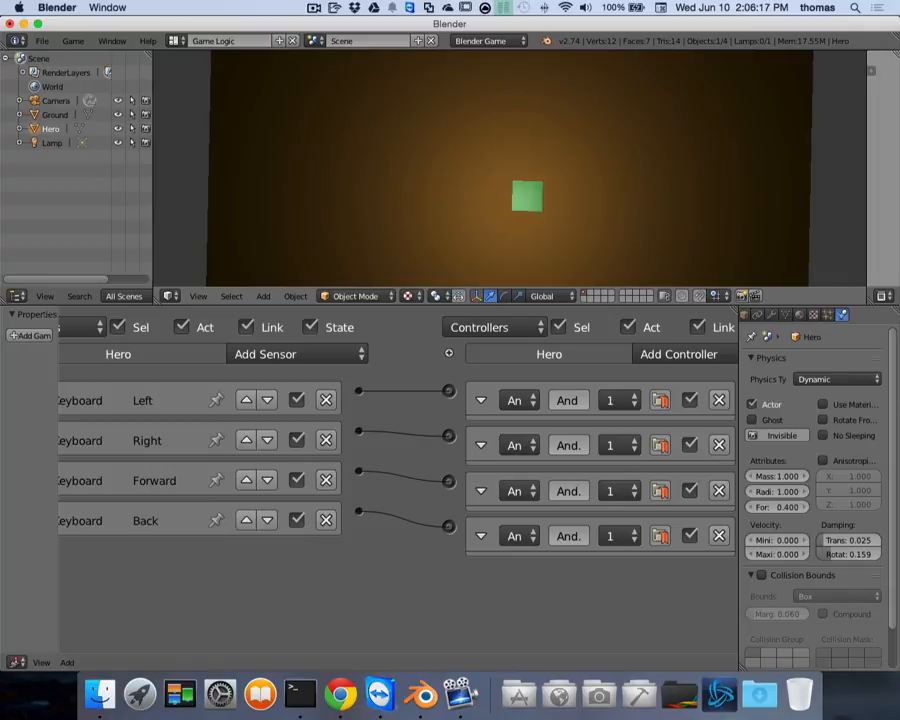
pyautogui.press('Up')
pyautogui.press('Left')
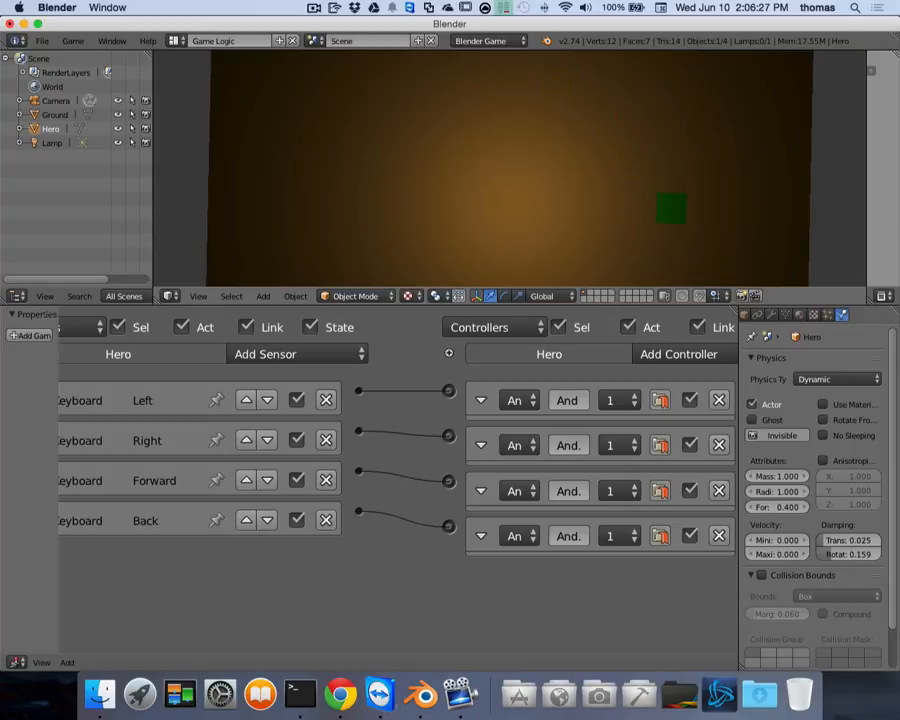
pyautogui.press('Escape')
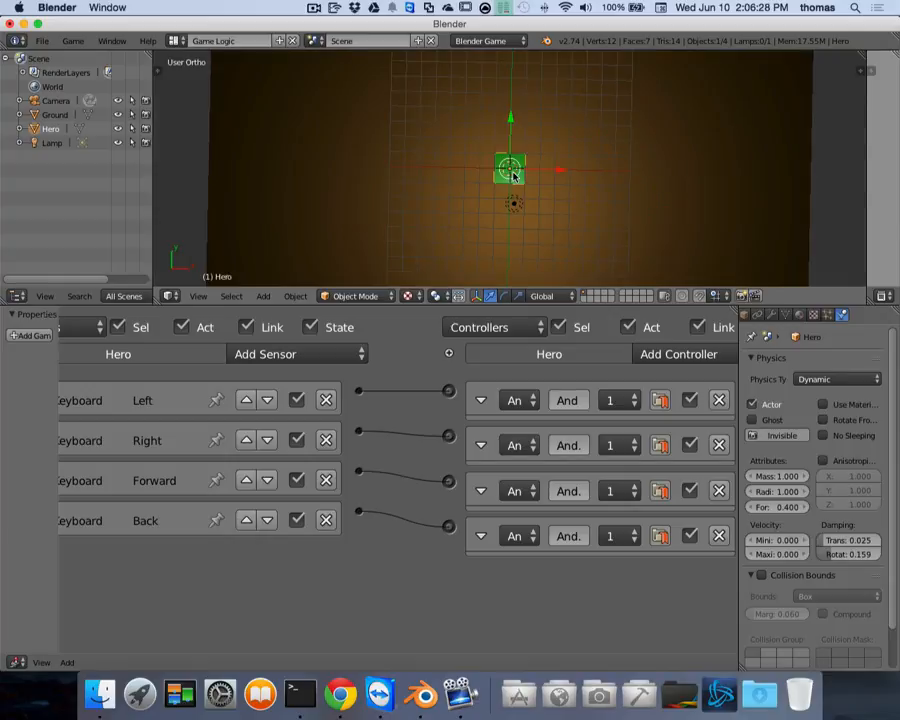
# Step: Switch to the Default screen layout and raise the Hero cube along the Z axis above the ground
pyautogui.click(176, 46)
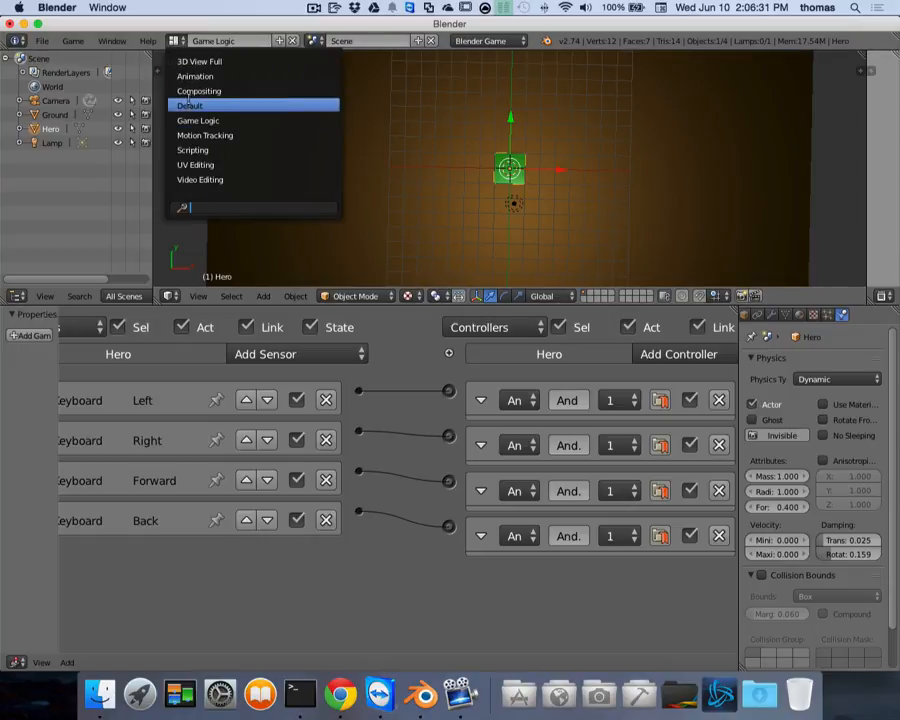
pyautogui.click(193, 106)
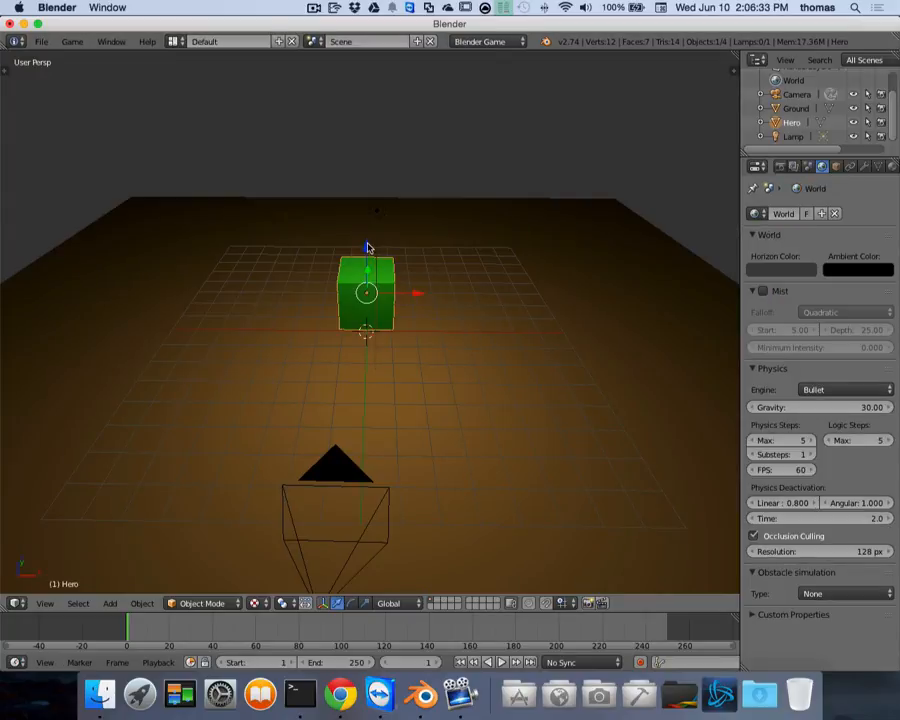
pyautogui.moveTo(366, 246); pyautogui.dragTo(366, 214)
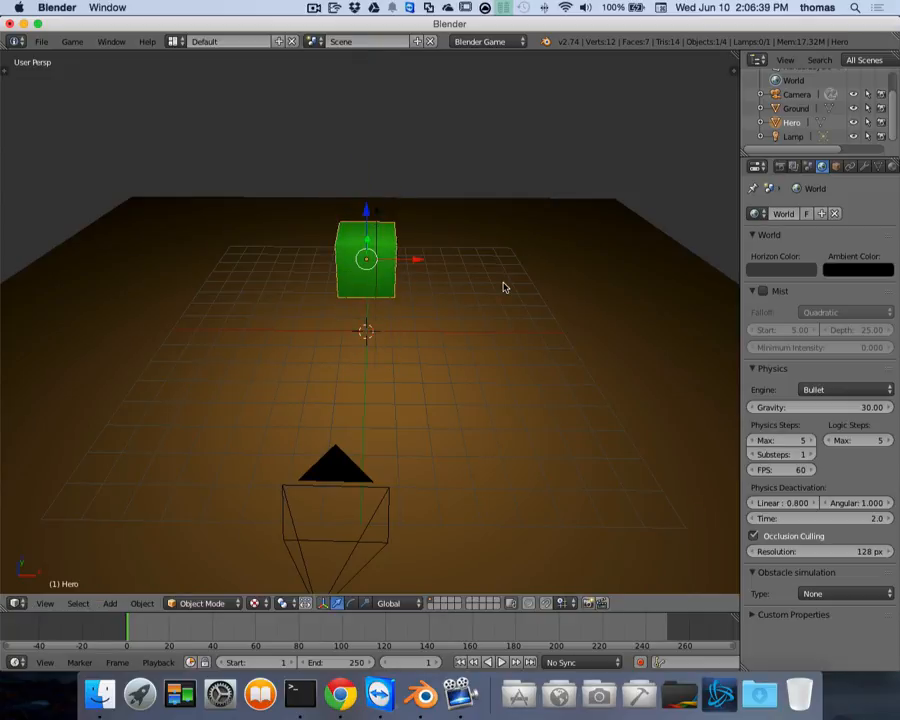
# Step: Run the game in the perspective view, steer the Hero in all four directions across the ground, and stop the game
pyautogui.press('p')
pyautogui.press('Left')
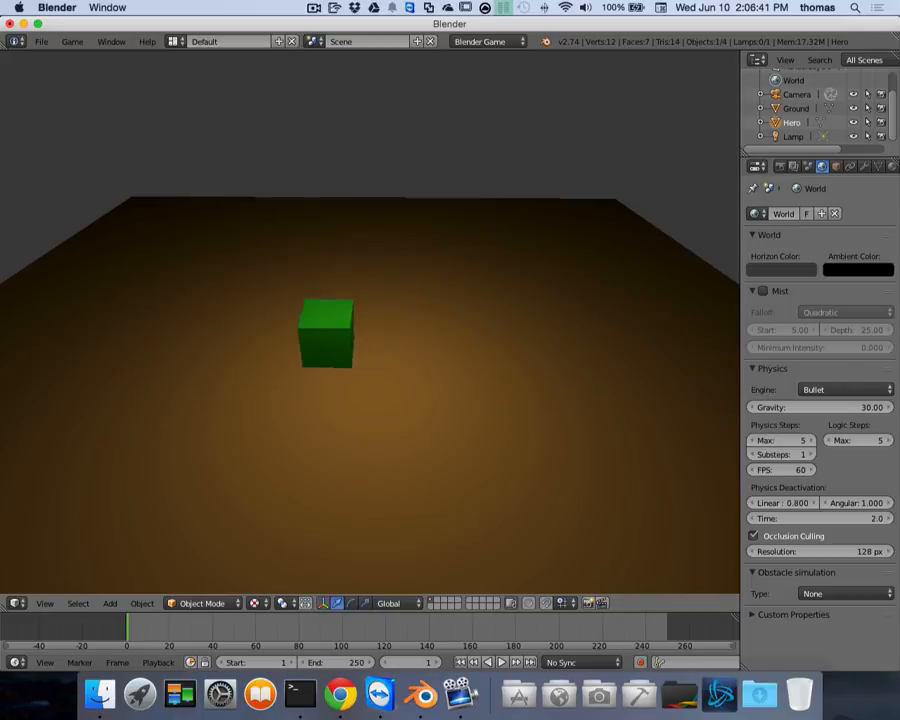
pyautogui.press('Right')
pyautogui.press('Up')
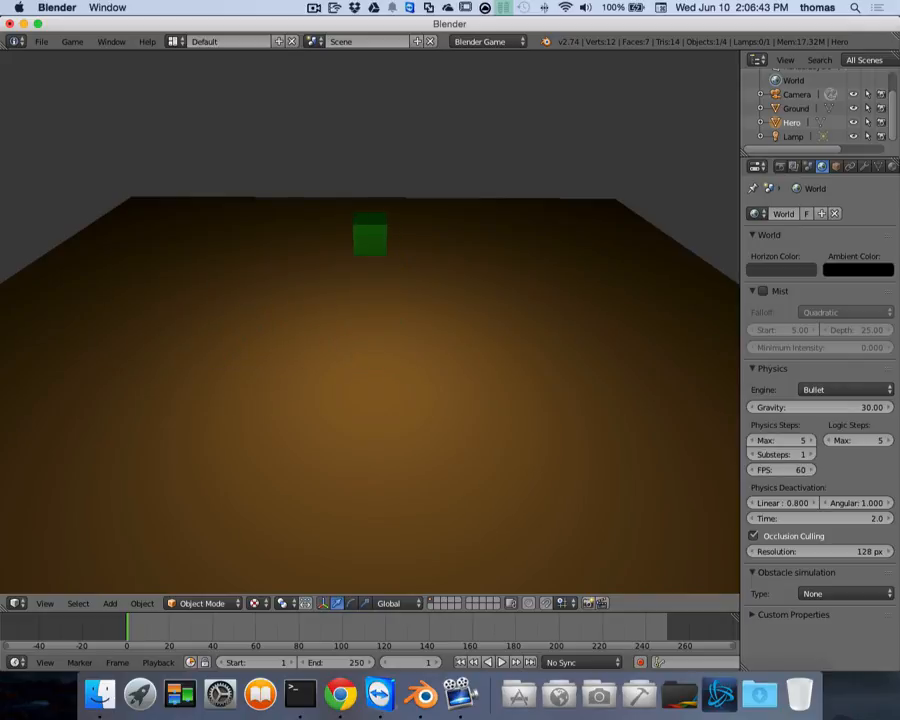
pyautogui.press('Down')
pyautogui.press('Left')
pyautogui.press('Right')
pyautogui.press('Up')
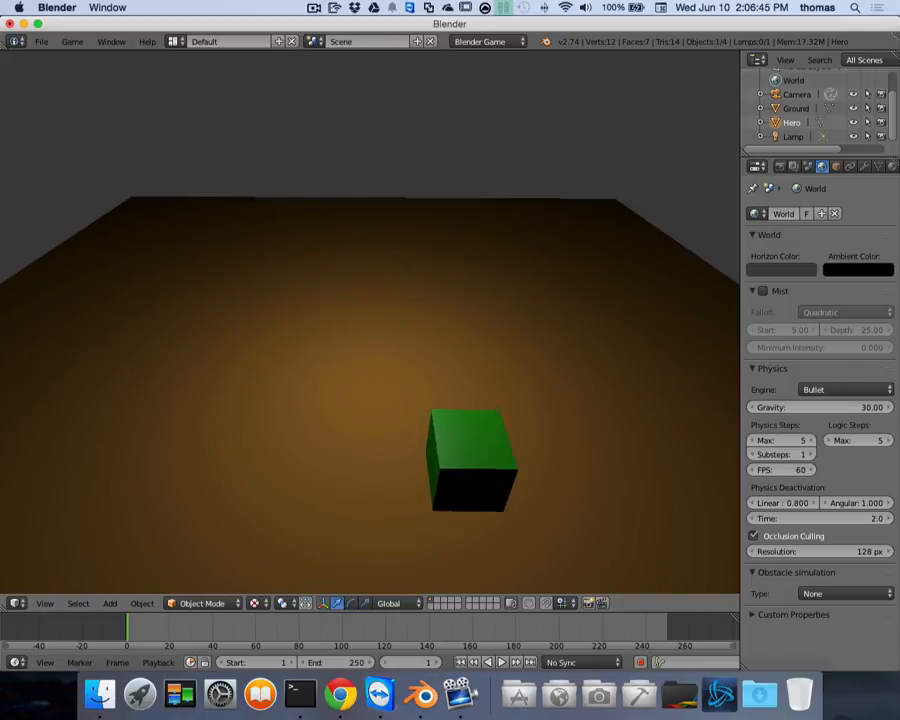
pyautogui.press('Left')
pyautogui.press('Right')
pyautogui.press('Left')
pyautogui.press('Down')
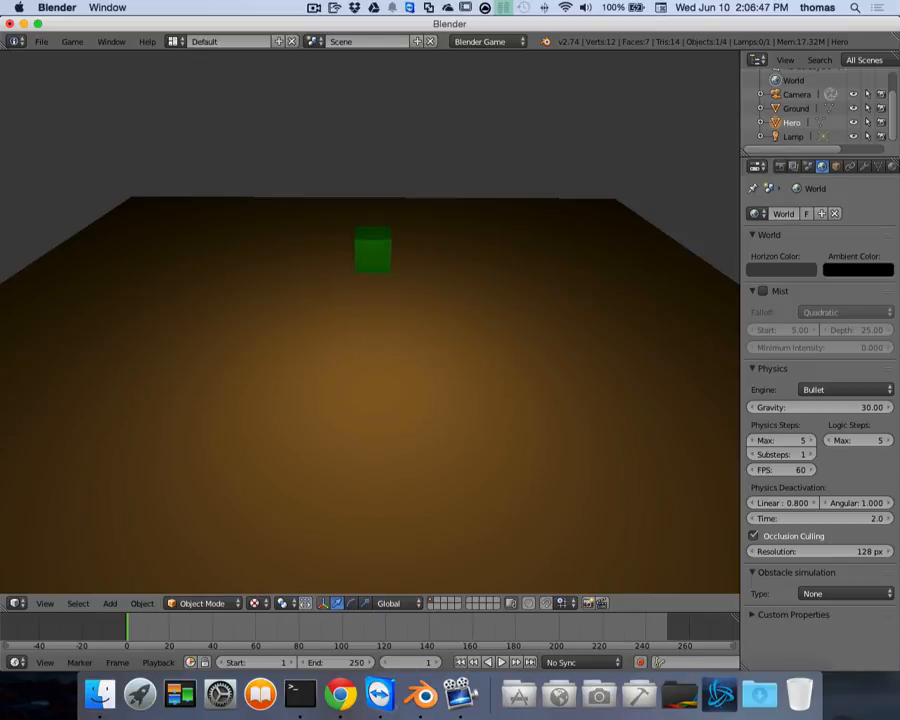
pyautogui.press('Up')
pyautogui.press('Up')
pyautogui.press('Escape')
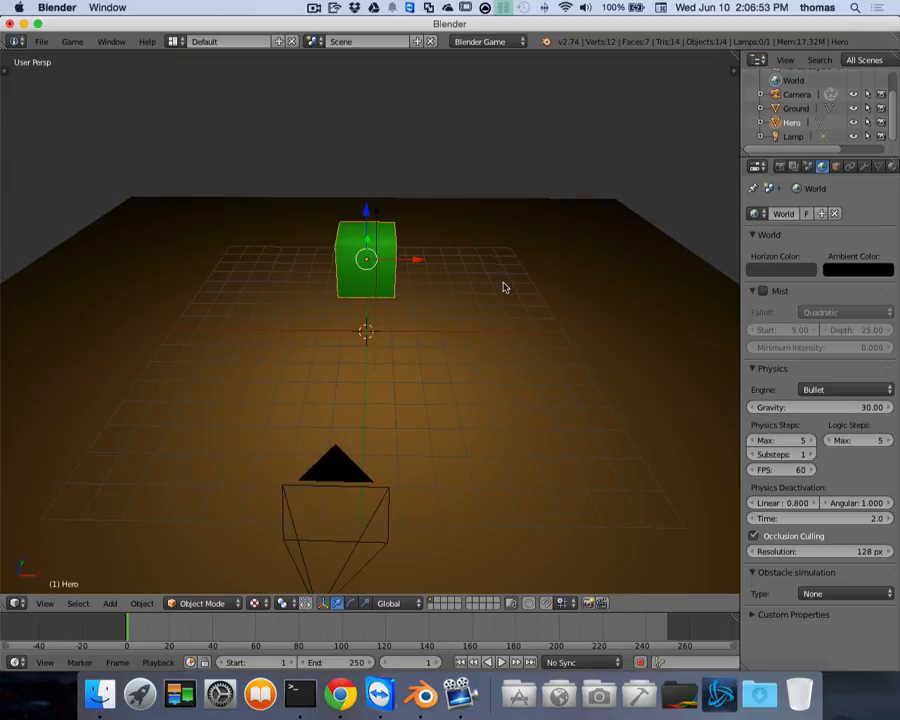
# Step: Run the game again, test only the Hero's back and forward movement, and stop the game
pyautogui.press('p')
pyautogui.press('Down')
pyautogui.press('Up')
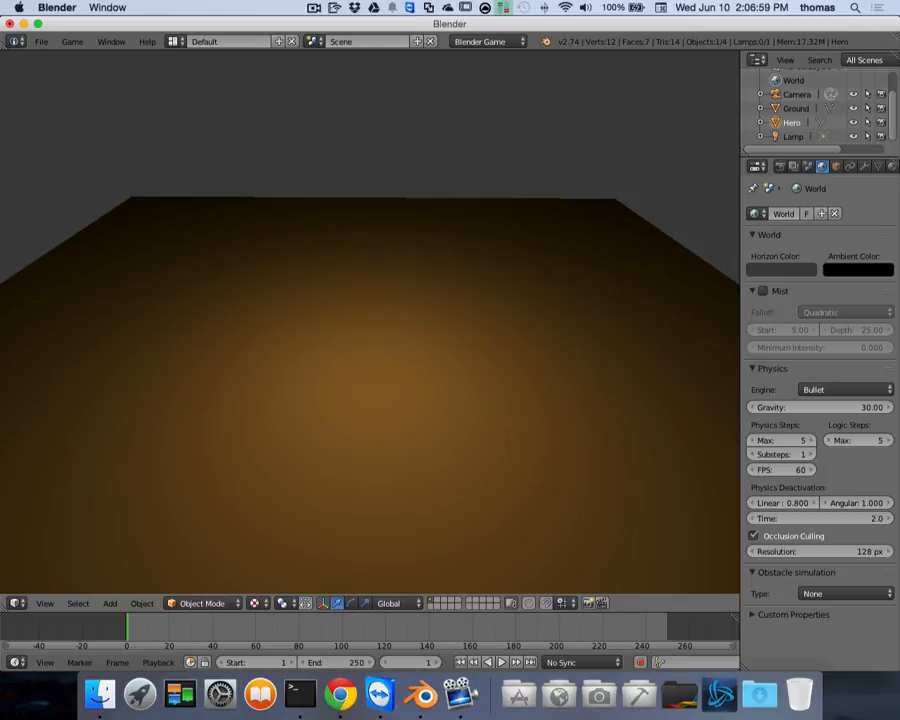
pyautogui.press('Escape')
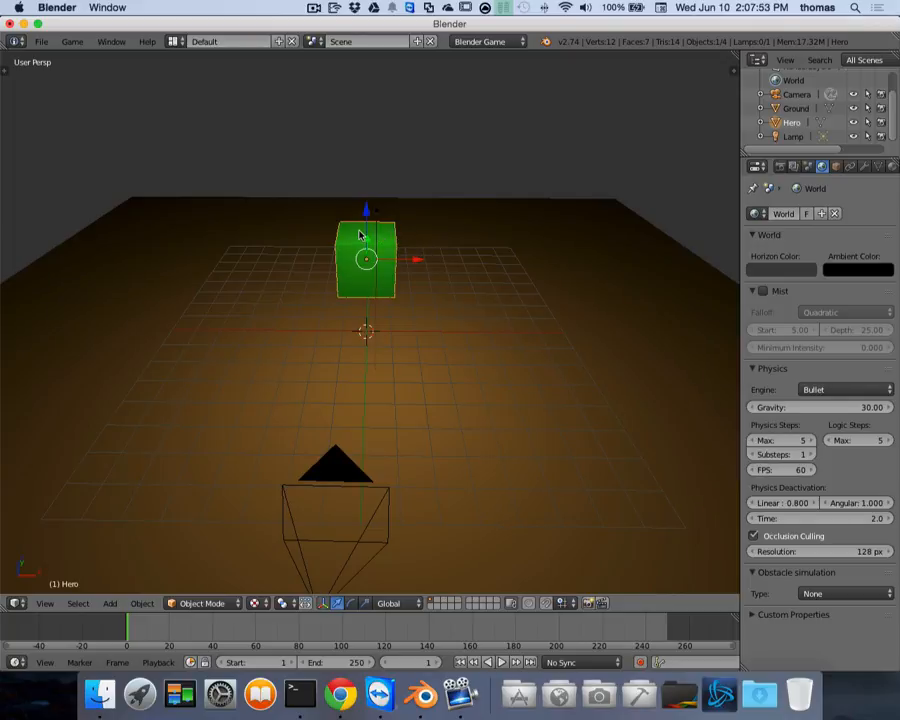
# Step: Add a UV Sphere to the scene and raise it along the Z axis above the Hero cube
pyautogui.scroll(5, 388, 212)
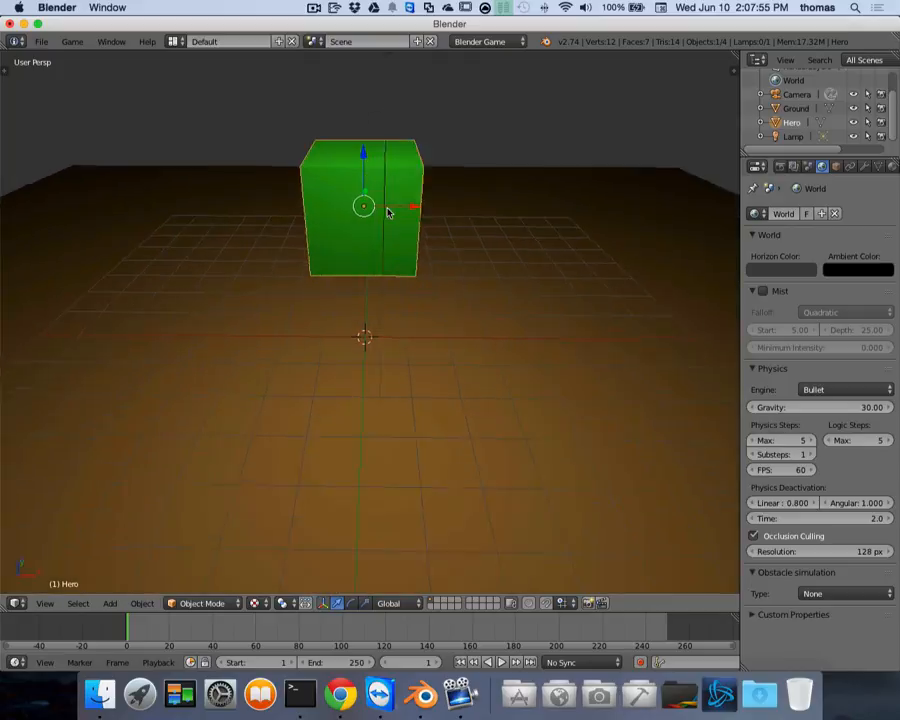
pyautogui.keyDown('shift'); pyautogui.scroll(-5, 388, 212); pyautogui.keyUp('shift')
pyautogui.keyDown('shift'); pyautogui.scroll(10, 388, 212); pyautogui.keyUp('shift')
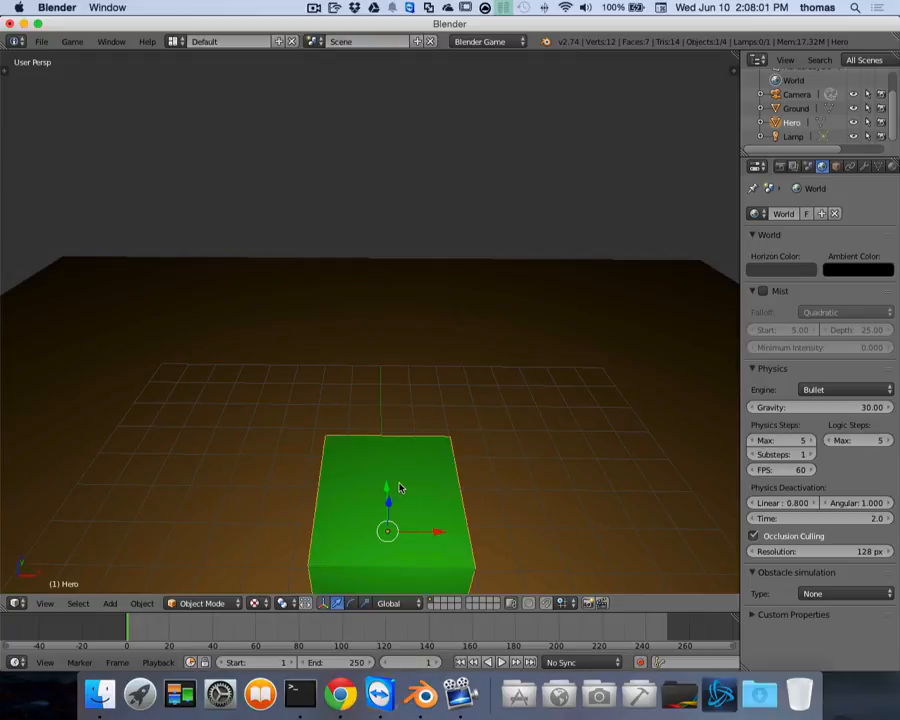
pyautogui.scroll(-4, 399, 487)
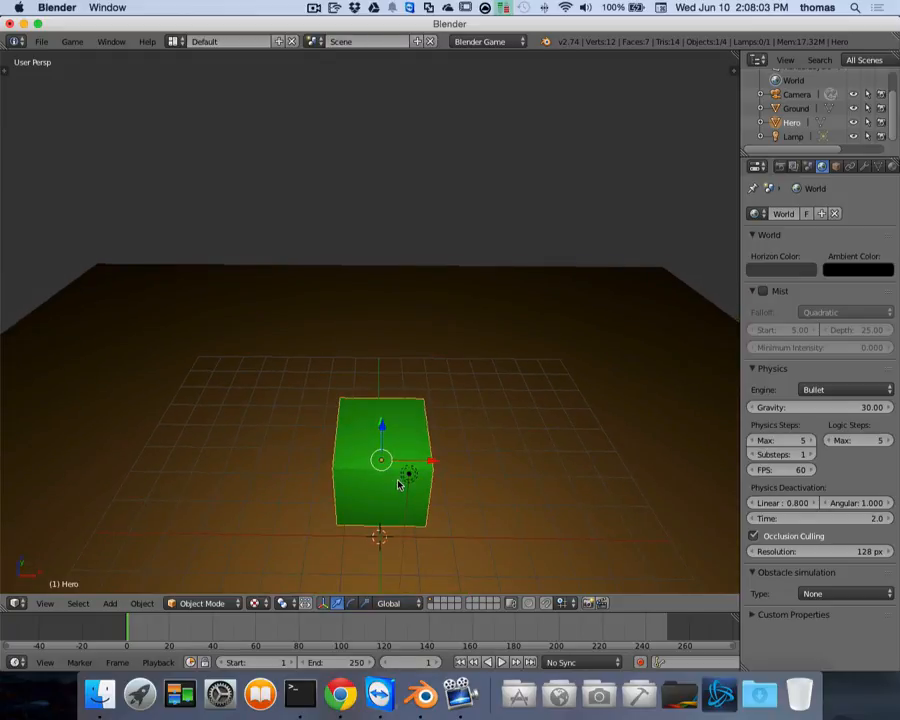
pyautogui.hotkey('shift', 'a')
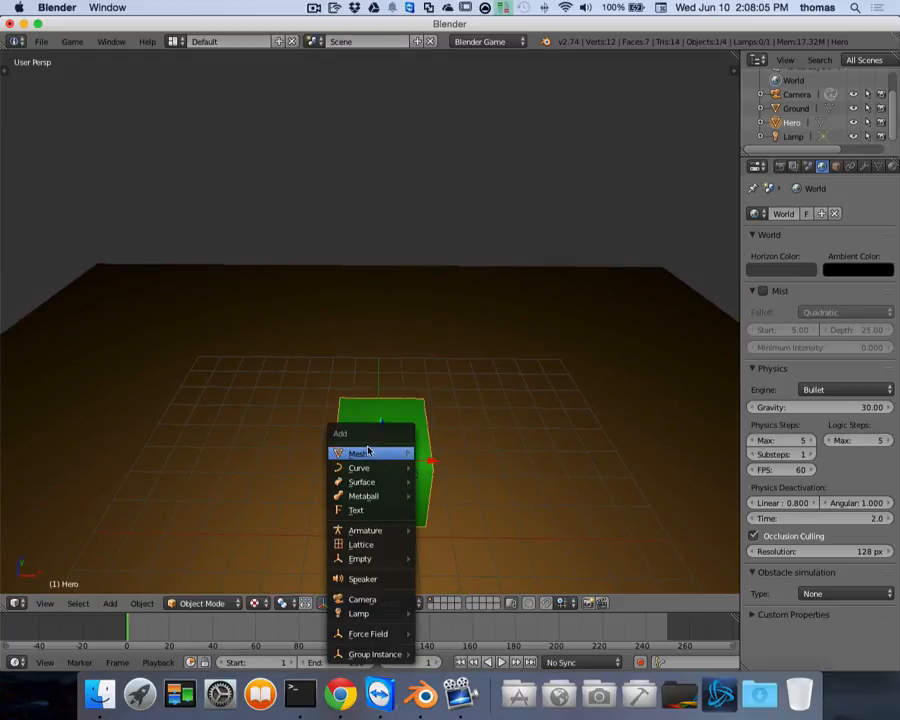
pyautogui.moveTo(367, 456)
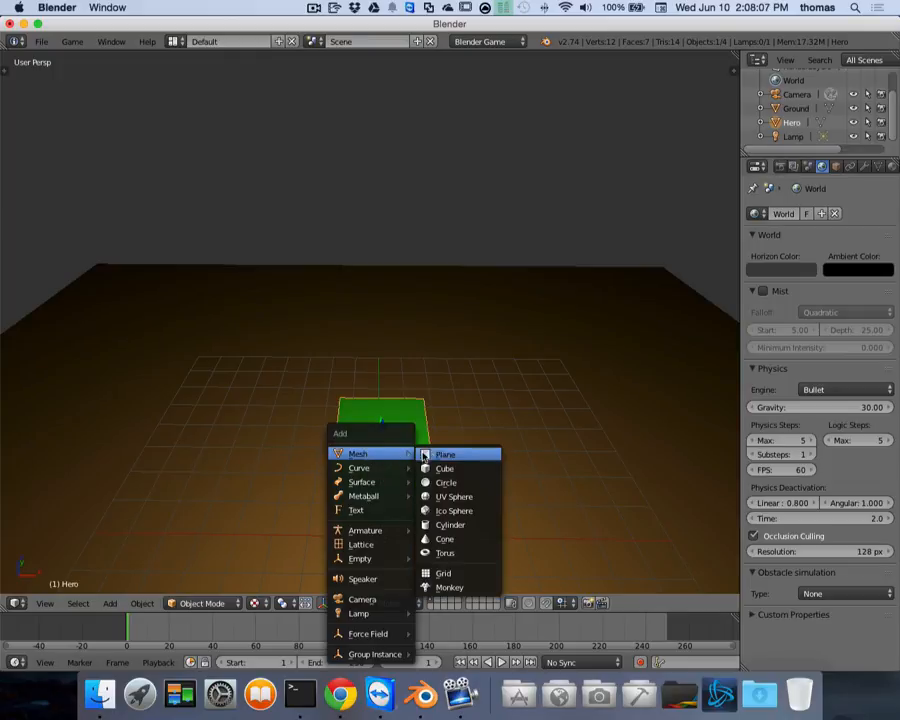
pyautogui.click(476, 499)
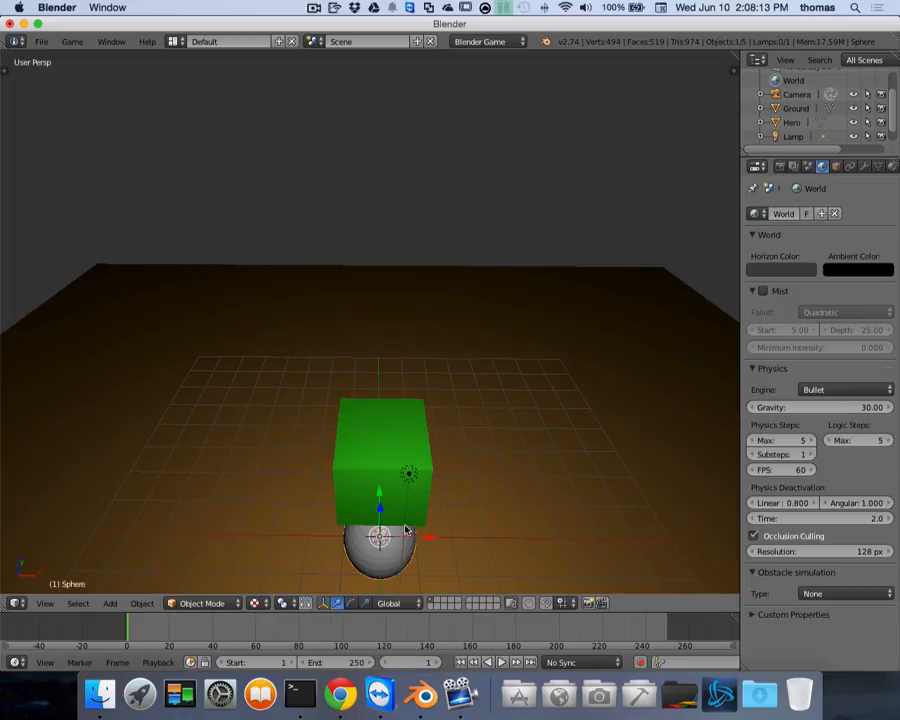
pyautogui.moveTo(380, 496); pyautogui.dragTo(380, 300)
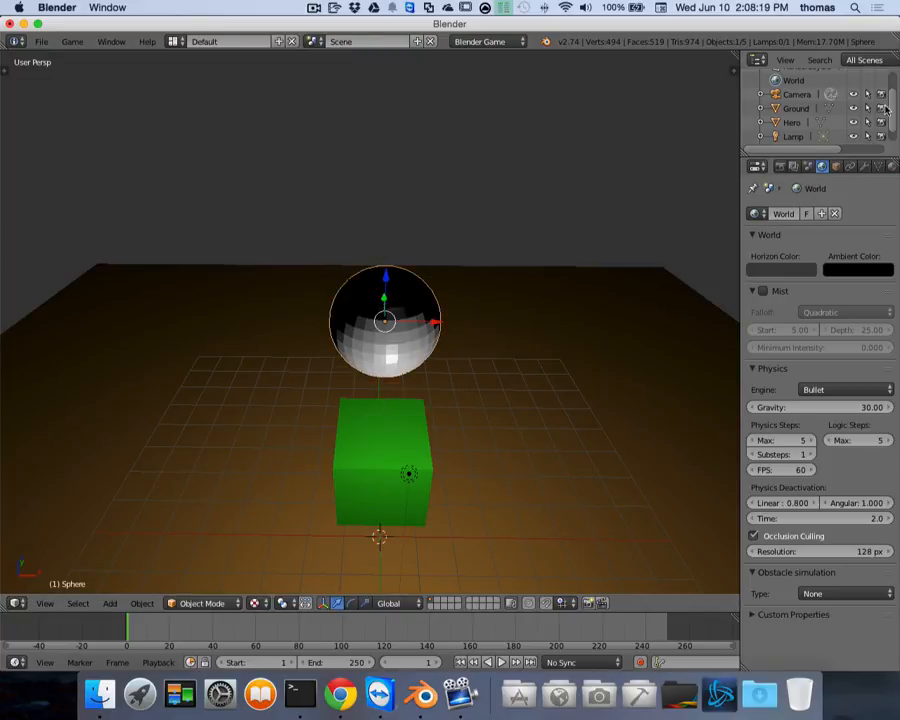
# Step: Rename the Sphere object as Enemy
pyautogui.scroll(-1, 893, 101)
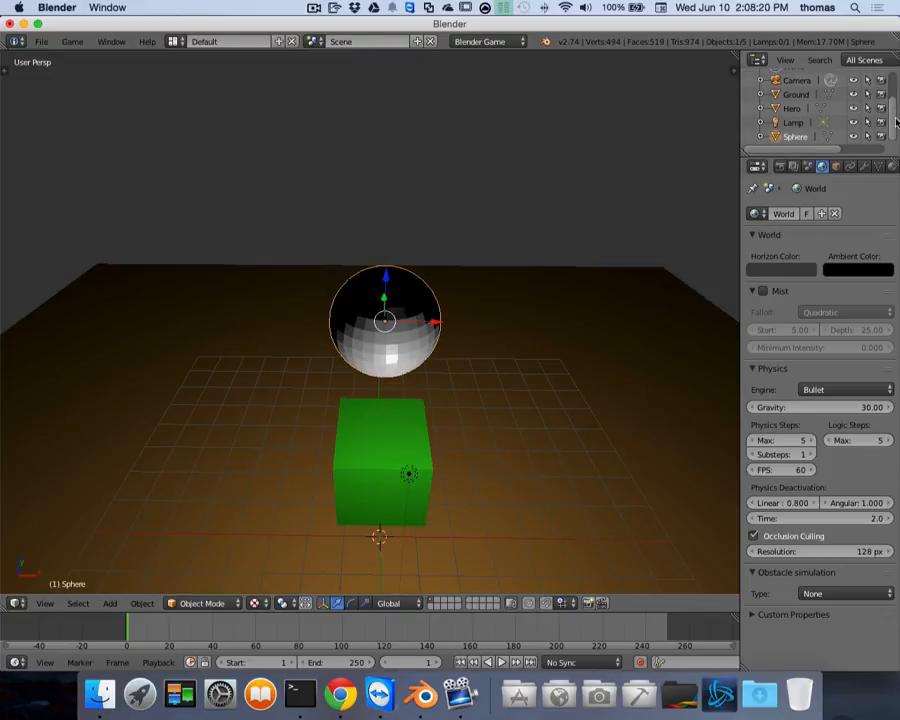
pyautogui.doubleClick(786, 138)
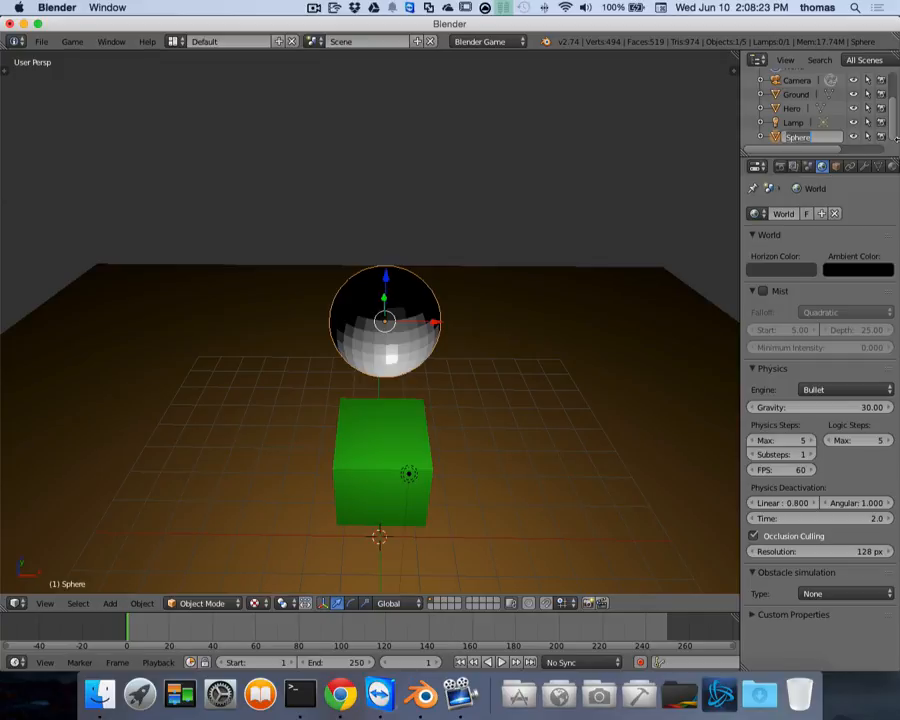
pyautogui.write('Enemy')
pyautogui.press('Return')
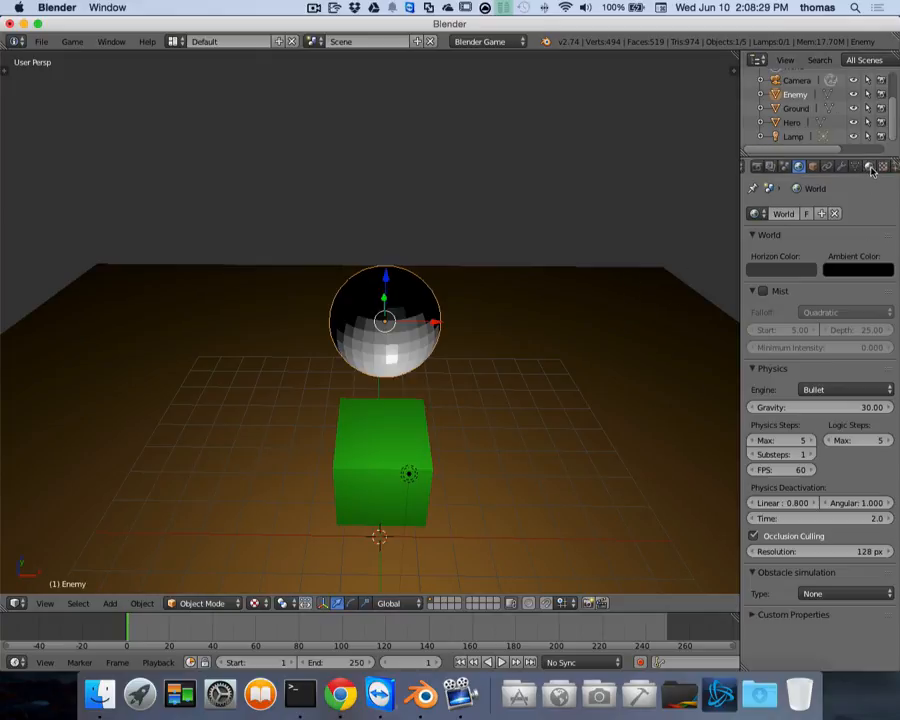
# Step: Create a new material for the Enemy sphere and set its diffuse color to red
pyautogui.click(877, 167)
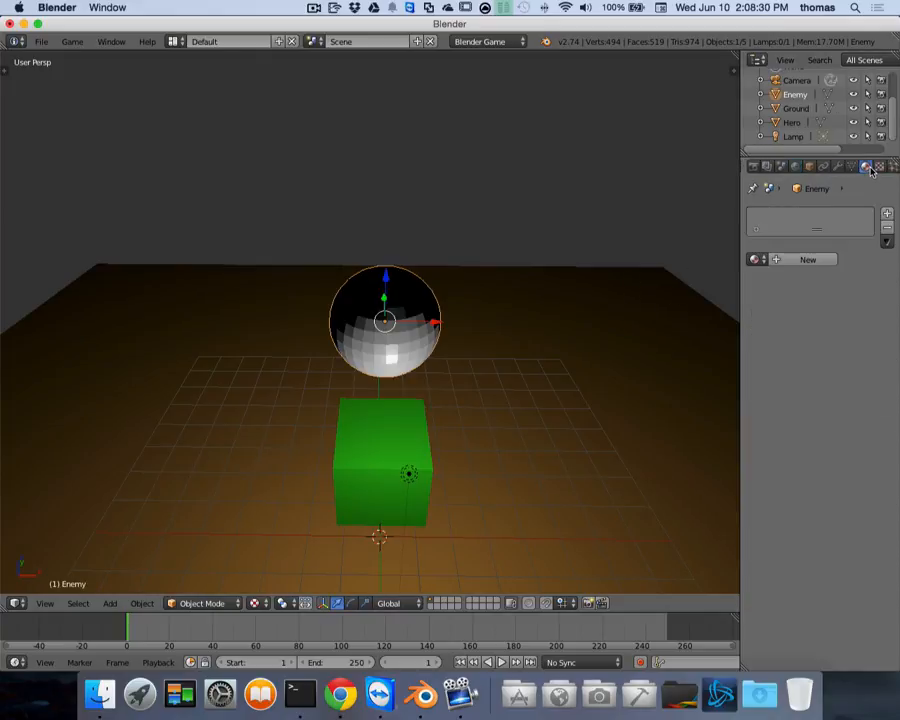
pyautogui.click(806, 260)
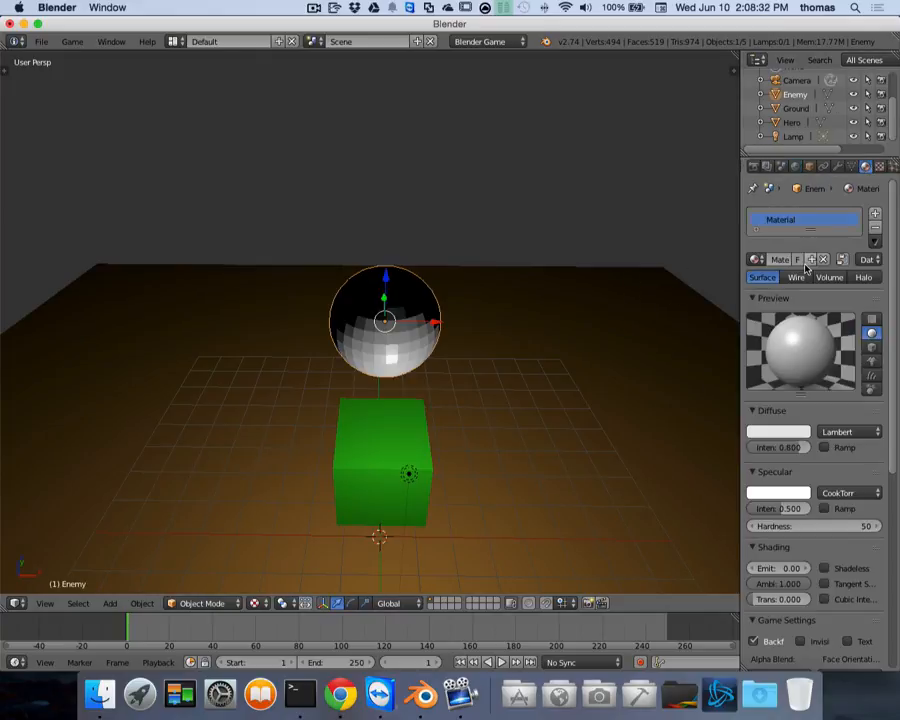
pyautogui.click(778, 437)
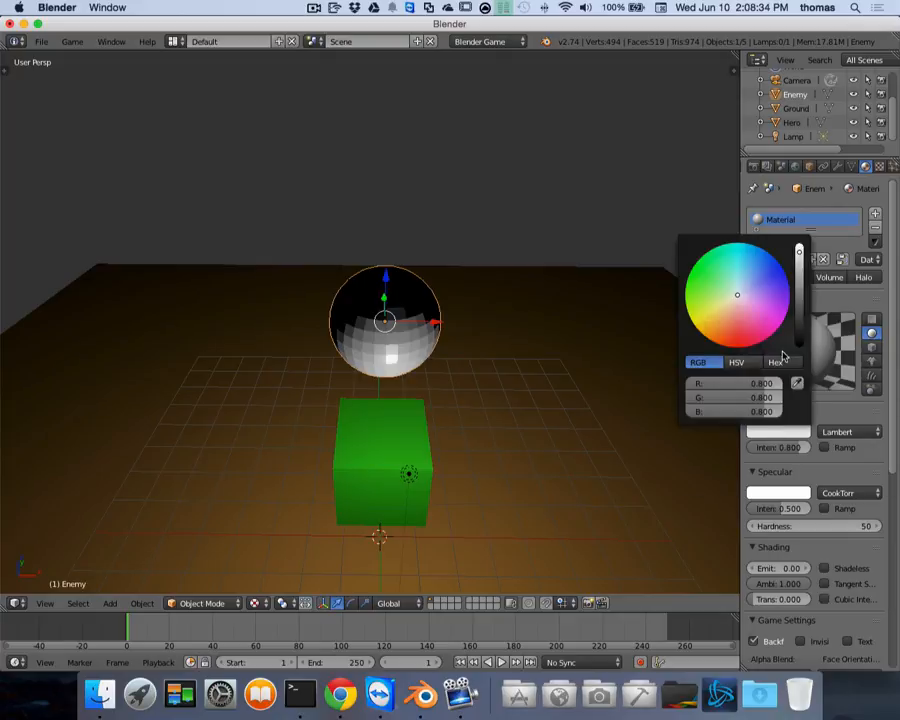
pyautogui.click(736, 302)
pyautogui.moveTo(736, 302); pyautogui.dragTo(740, 344)
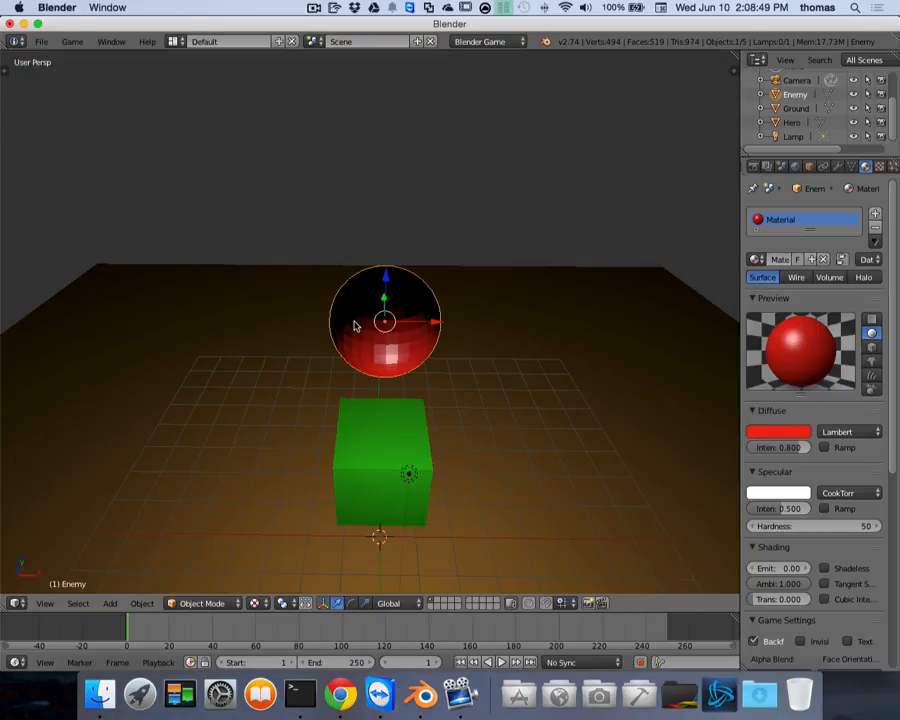
# Step: Apply smooth shading to the Enemy sphere and set its physics type to Dynamic
pyautogui.press('t')
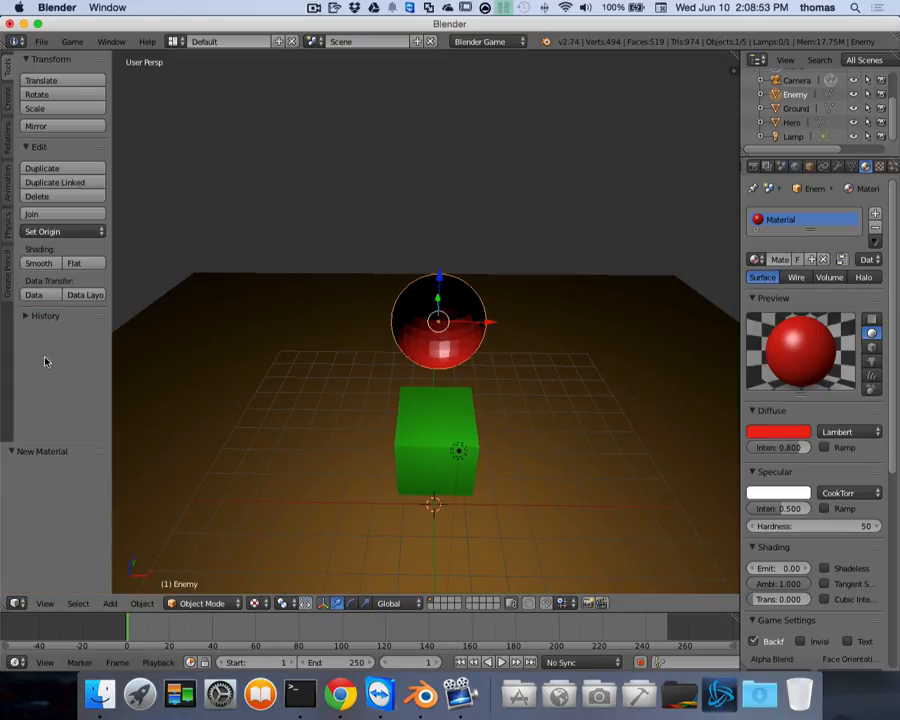
pyautogui.click(39, 264)
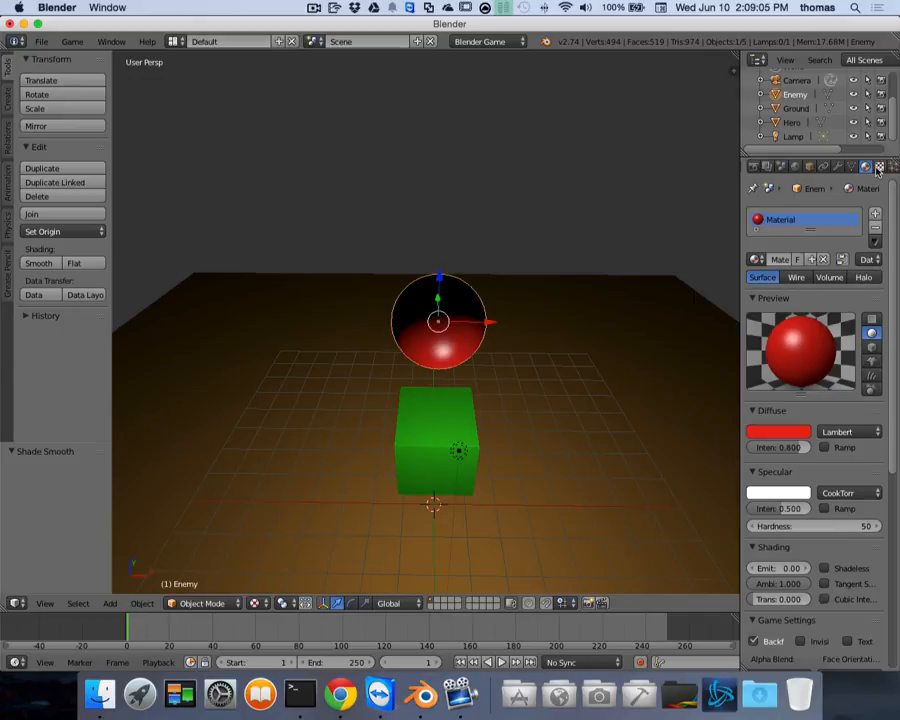
pyautogui.hscroll(3, 873, 168)
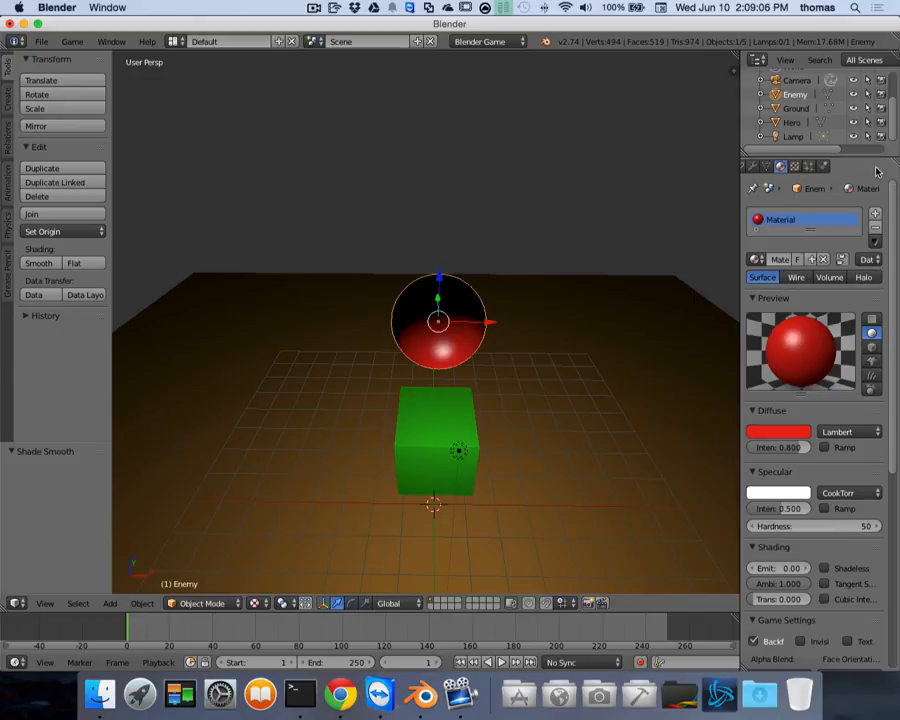
pyautogui.click(825, 167)
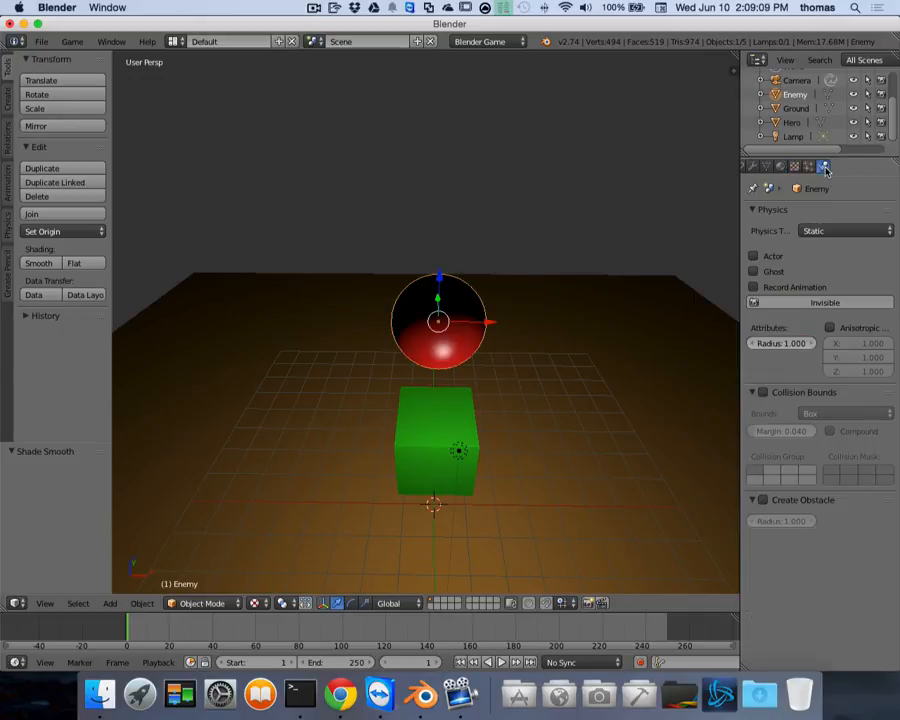
pyautogui.click(834, 232)
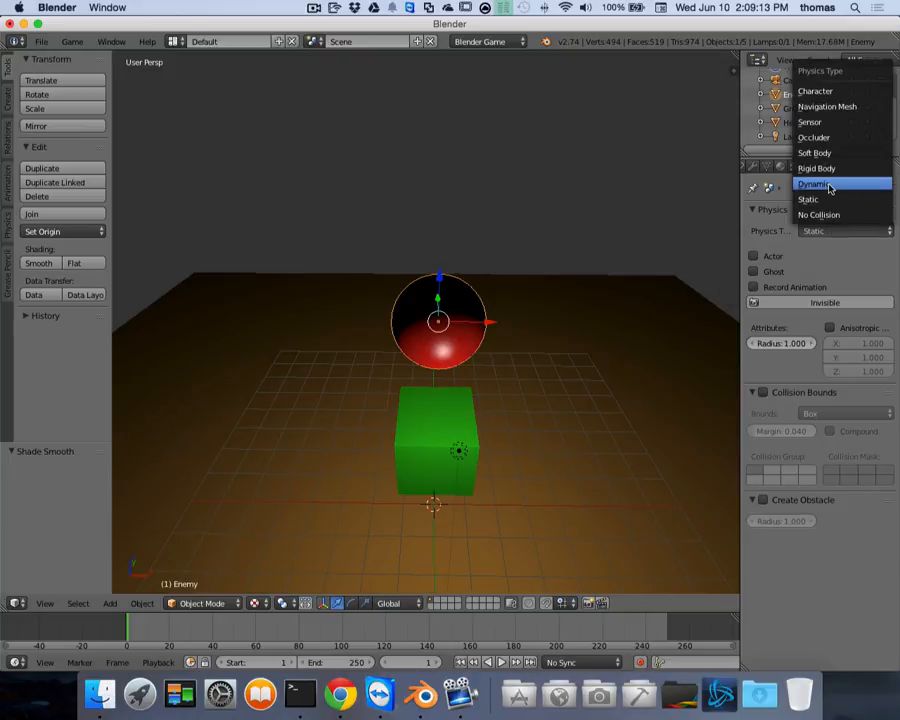
pyautogui.click(822, 184)
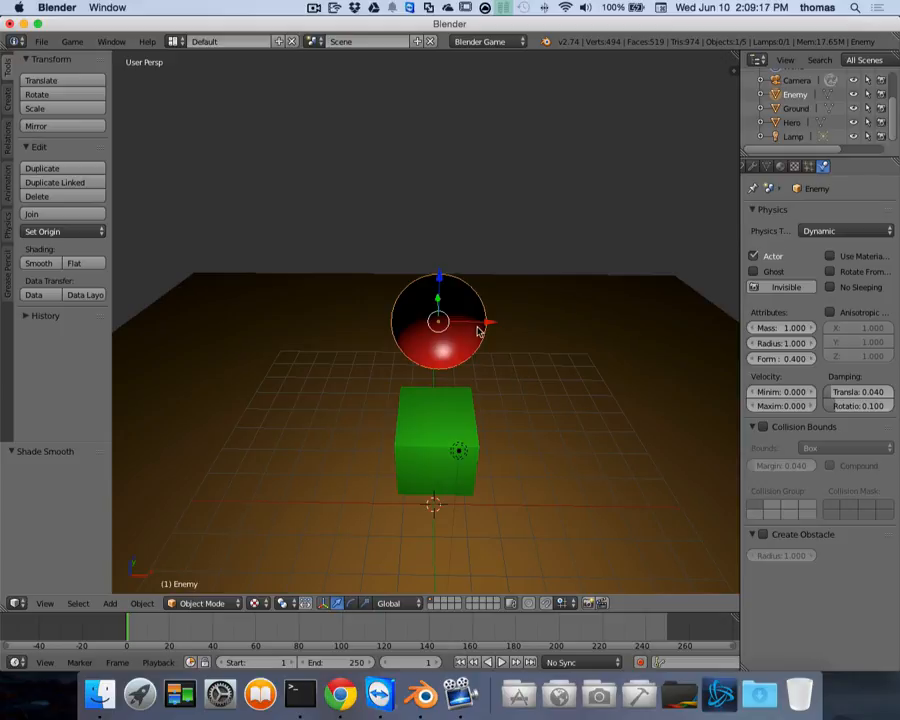
# Step: Move the Enemy sphere about 9.13 units along the Y axis and raise it about 2.58 units along Z
pyautogui.hscroll(10, 478, 331)
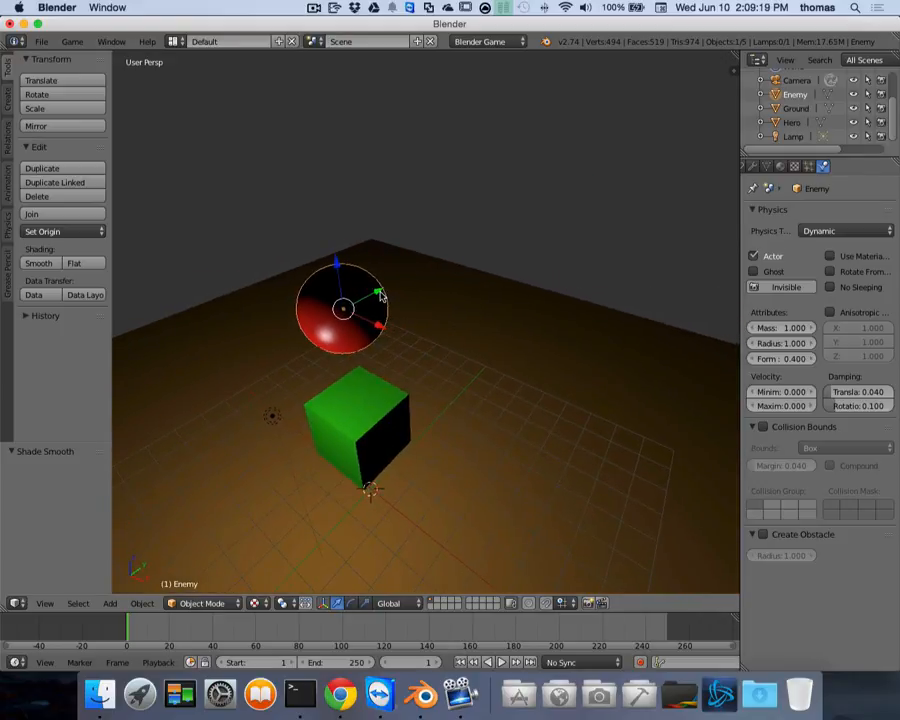
pyautogui.moveTo(380, 296); pyautogui.dragTo(568, 225)
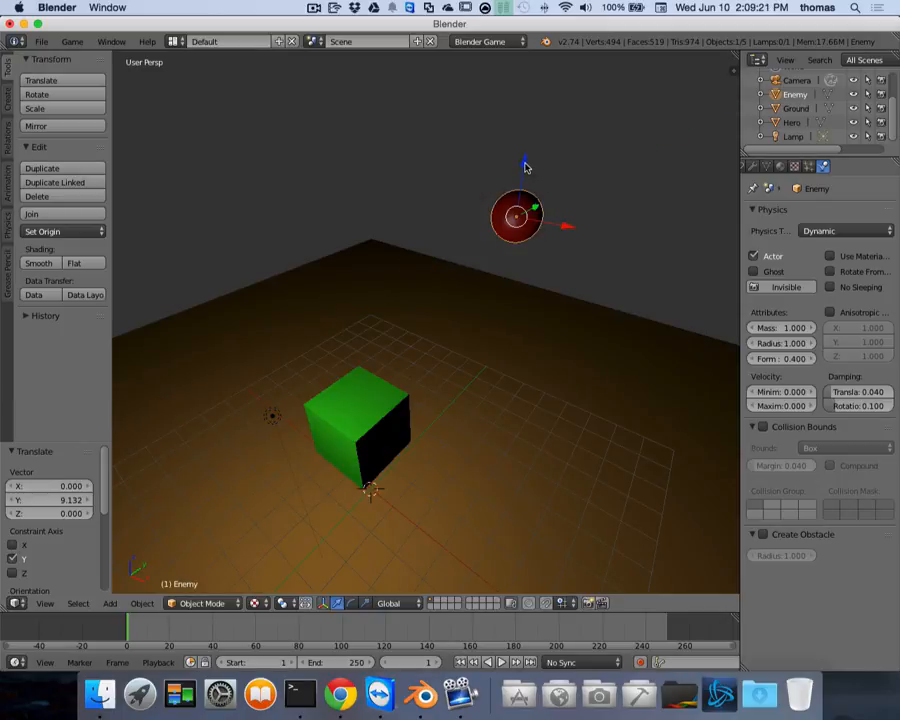
pyautogui.moveTo(526, 167); pyautogui.dragTo(528, 98)
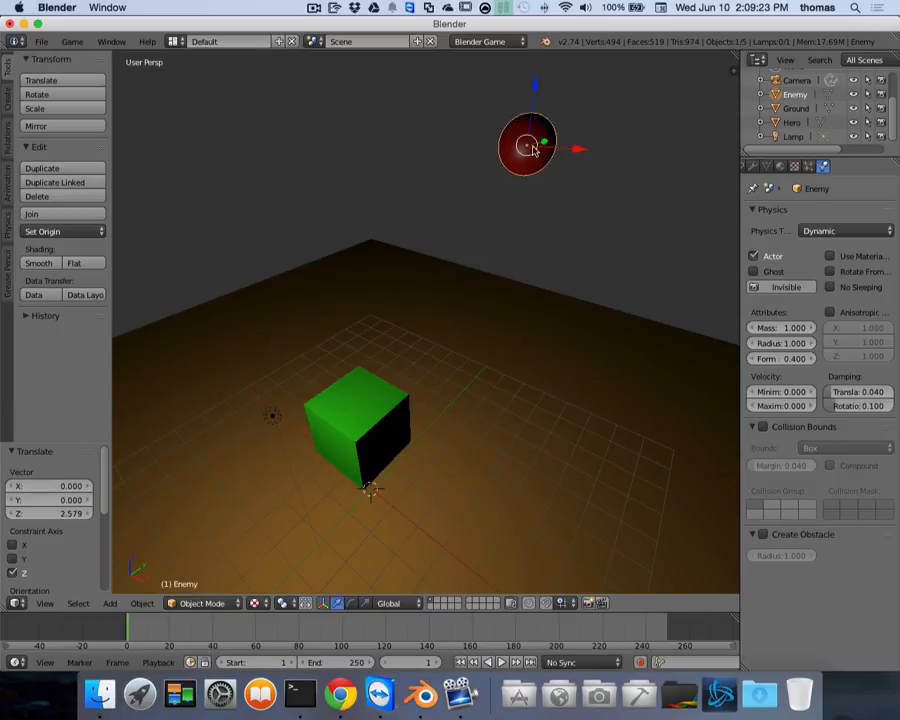
# Step: Run the game from a wider, lower view, drive the Hero forward into the Enemy, and stop the game
pyautogui.hscroll(10, 562, 361)
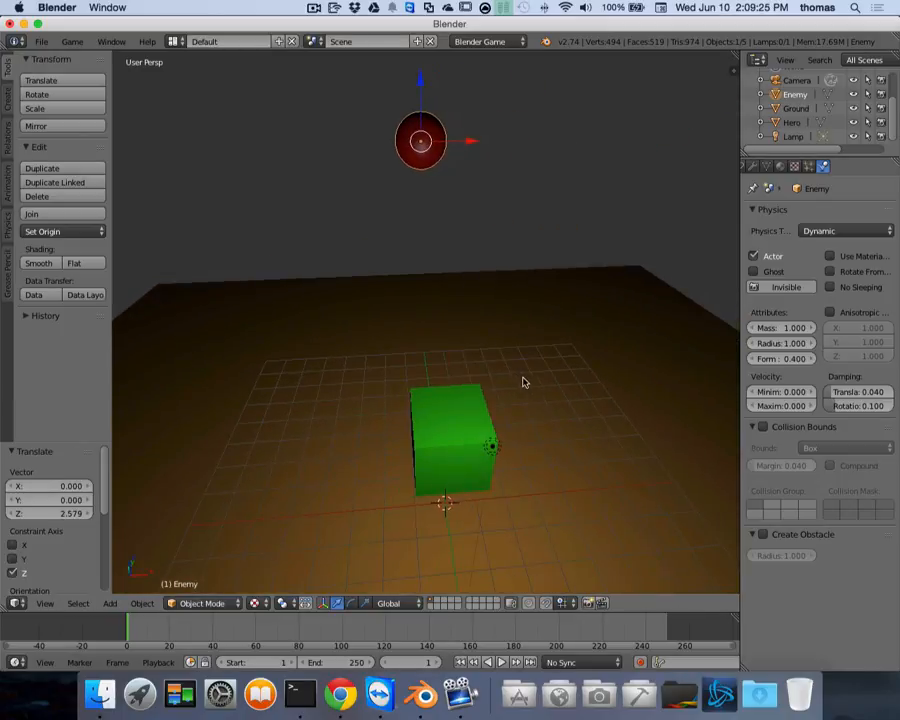
pyautogui.hscroll(3, 525, 382)
pyautogui.scroll(-3, 531, 389)
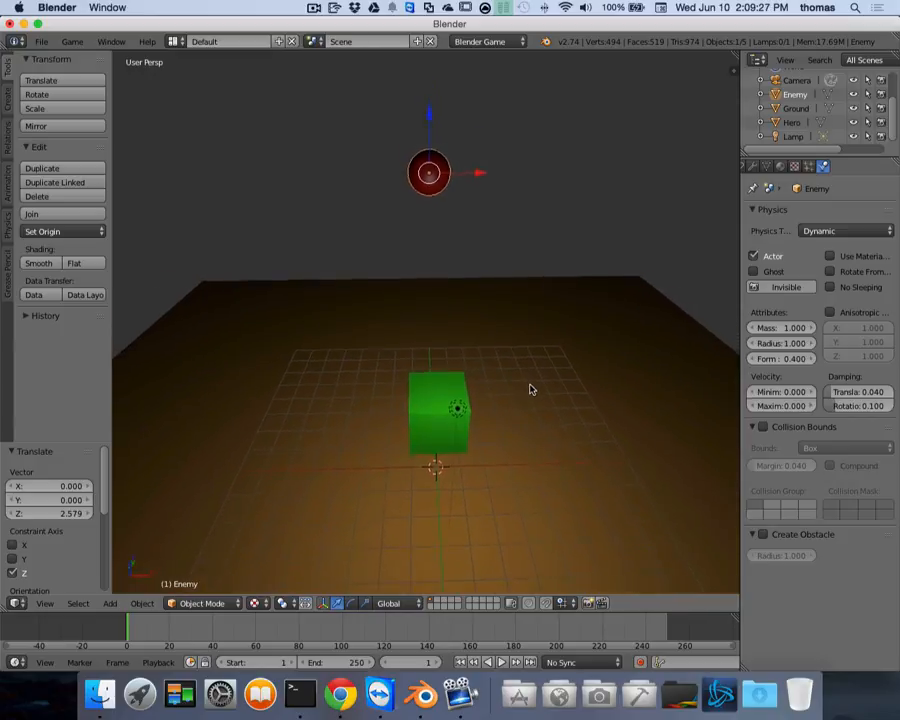
pyautogui.scroll(-2, 530, 386)
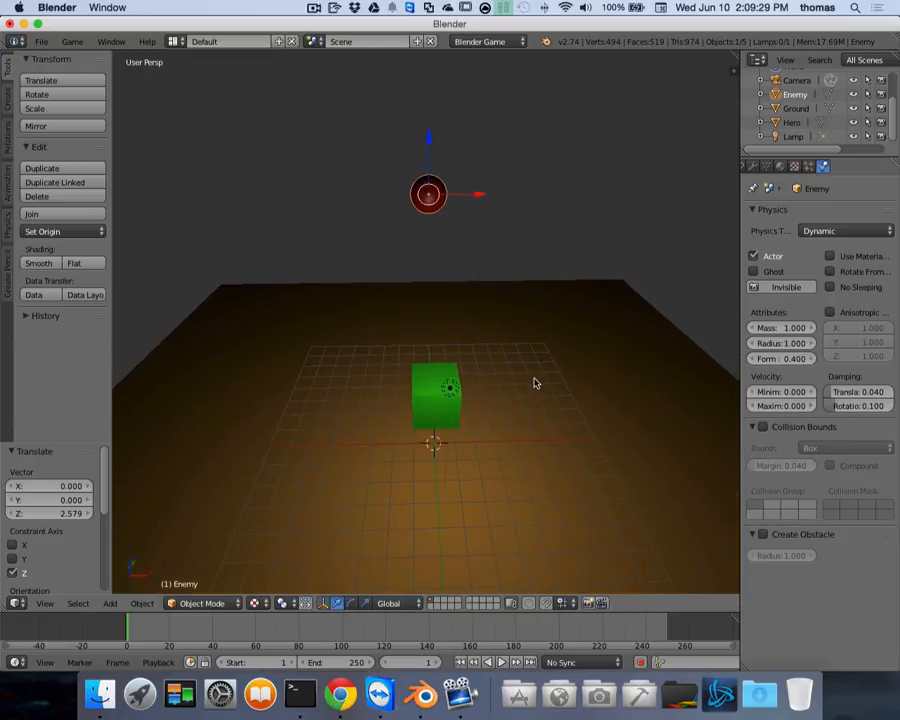
pyautogui.hscroll(2, 535, 383)
pyautogui.scroll(3, 535, 383)
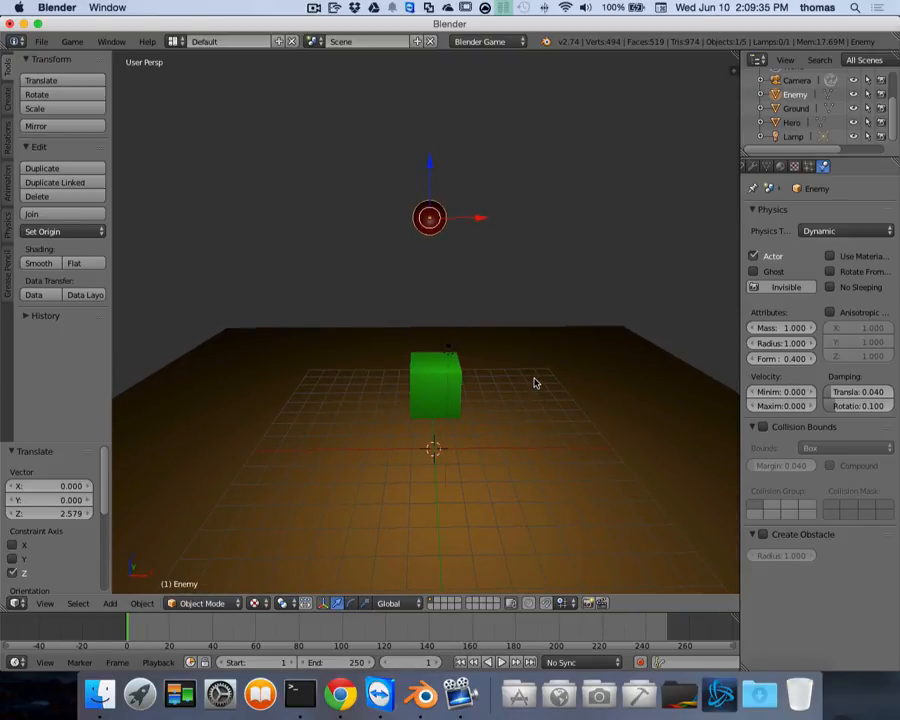
pyautogui.press('p')
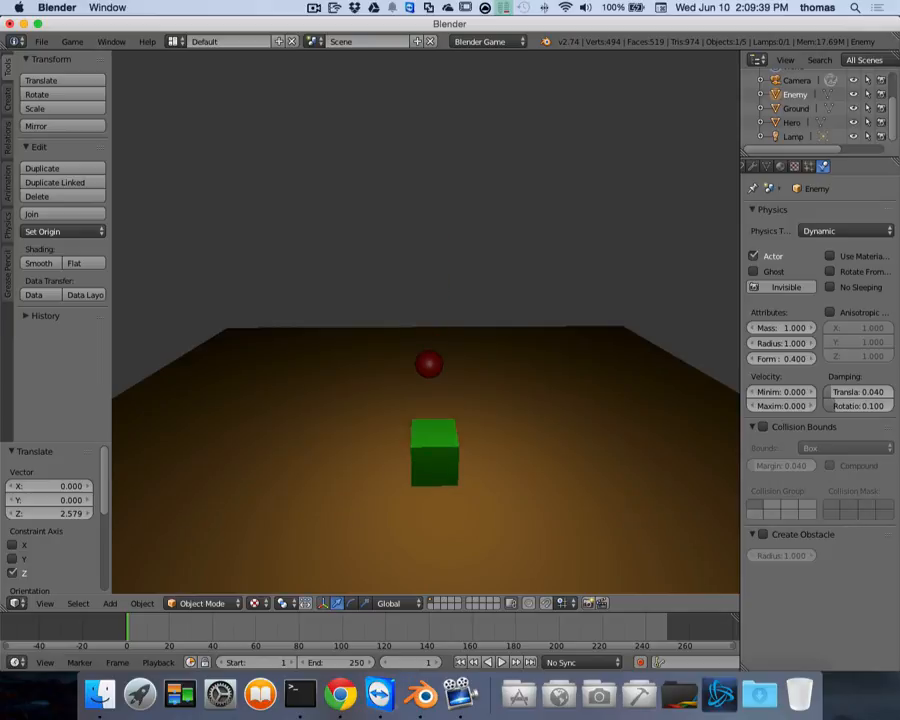
pyautogui.press('Up')
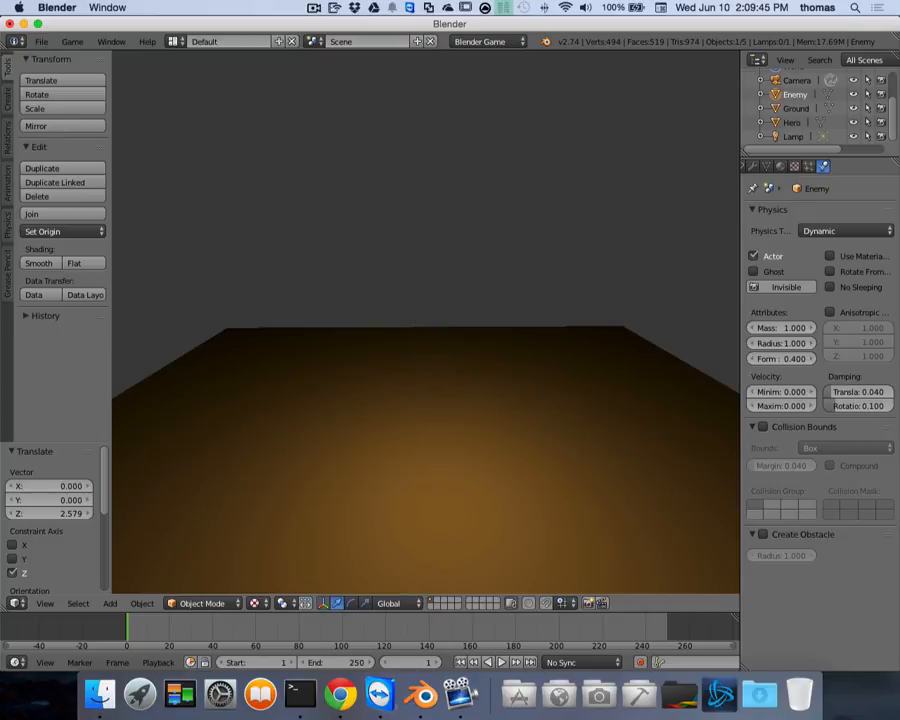
pyautogui.press('Escape')
# Step: Run the game again, steer the Hero around the Enemy in all four directions to push it about, and stop the game
pyautogui.press('p')
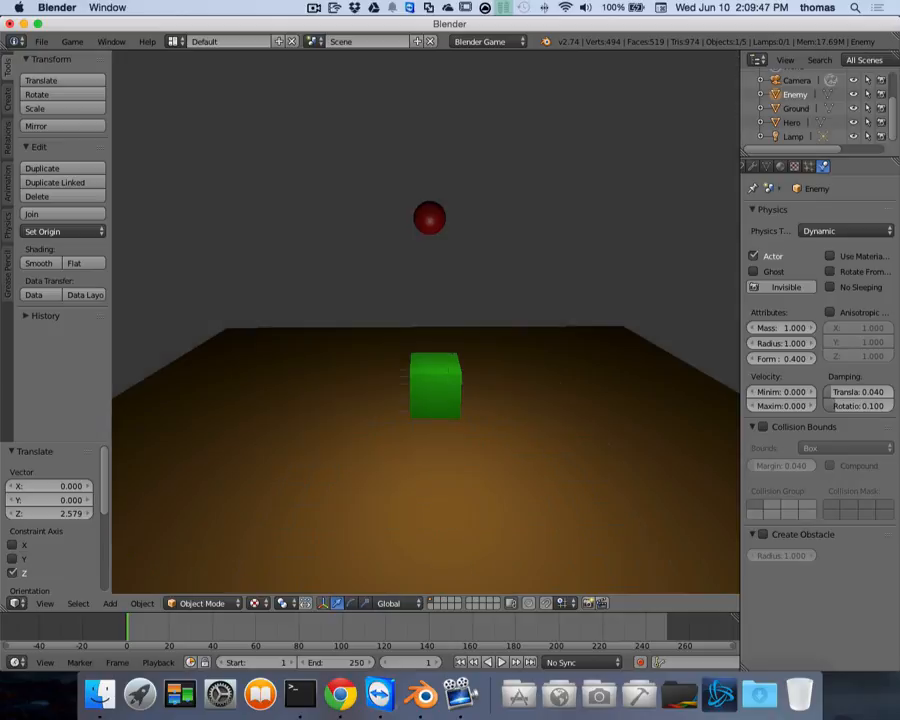
pyautogui.press('Right')
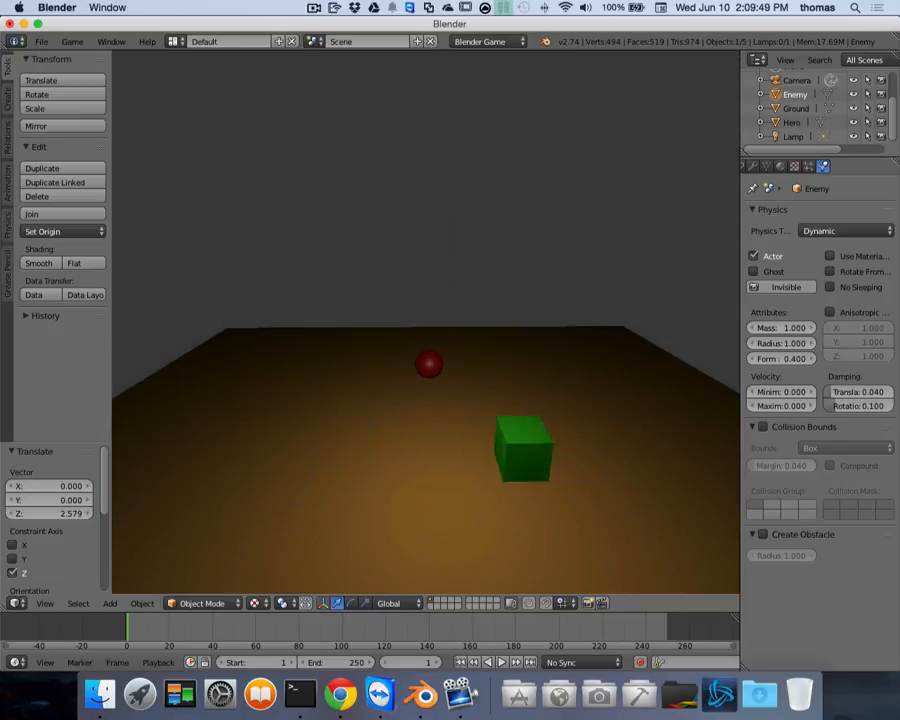
pyautogui.press('Up')
pyautogui.press('Left')
pyautogui.press('Down')
pyautogui.press('Right')
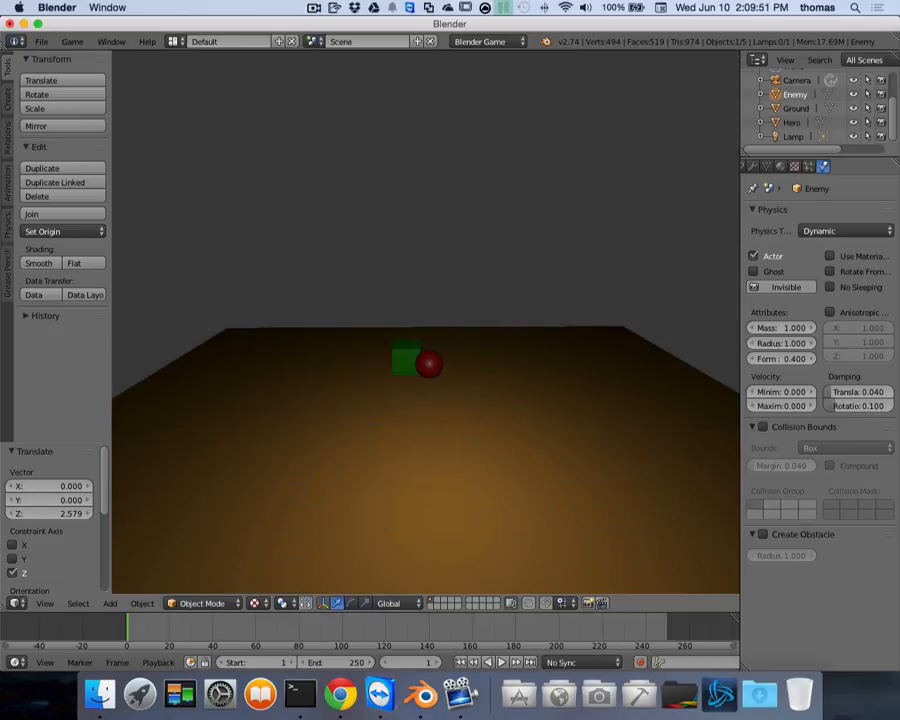
pyautogui.press('Down')
pyautogui.press('Right')
pyautogui.press('Right')
pyautogui.press('Up')
pyautogui.press('Left')
pyautogui.press('Down')
pyautogui.press('Right')
pyautogui.press('Down')
pyautogui.press('Right')
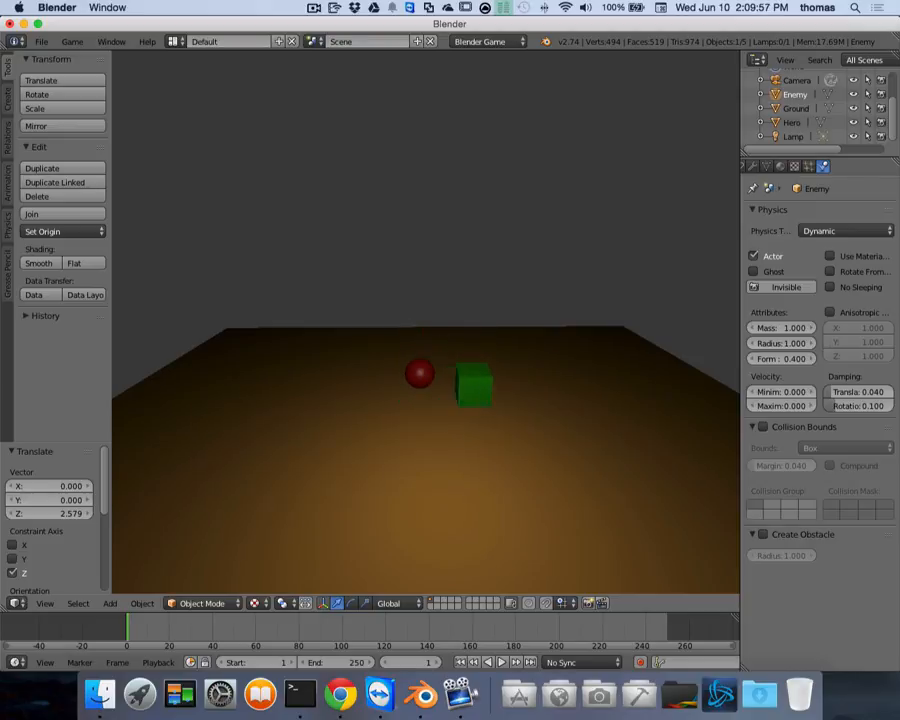
pyautogui.press('Up')
pyautogui.press('Left')
pyautogui.press('Down')
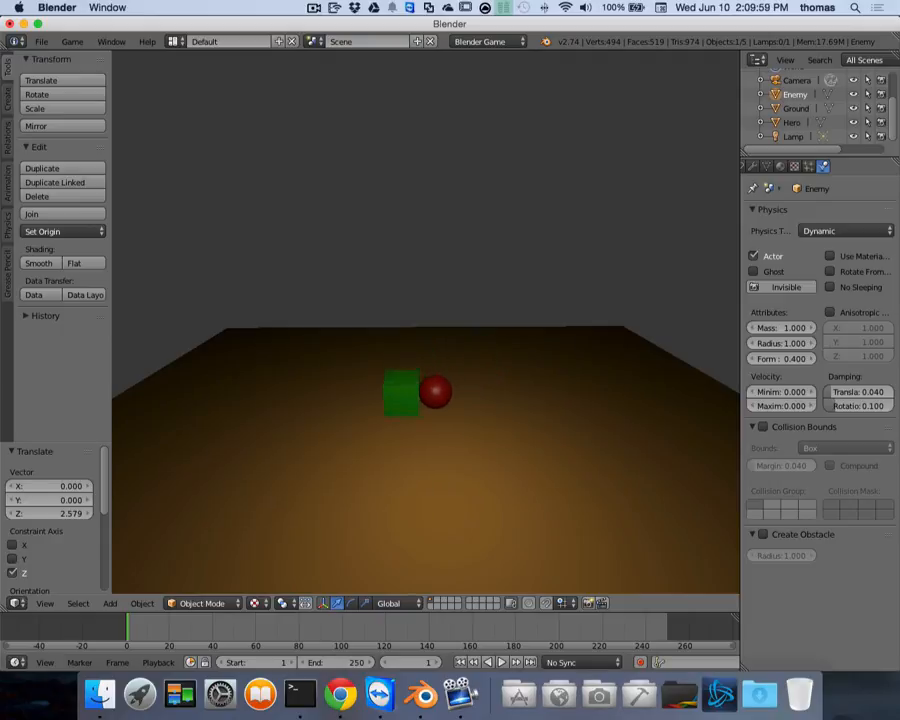
pyautogui.press('Right')
pyautogui.press('Up')
pyautogui.press('Right')
pyautogui.press('Down')
pyautogui.press('Left')
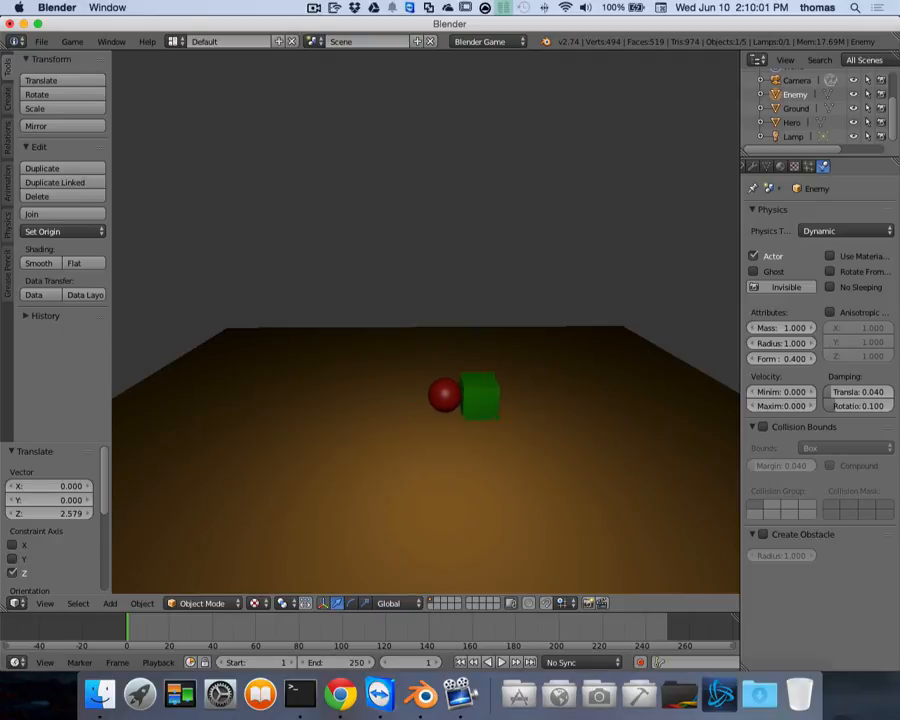
pyautogui.press('Right')
pyautogui.press('Up')
pyautogui.press('Left')
pyautogui.press('Left')
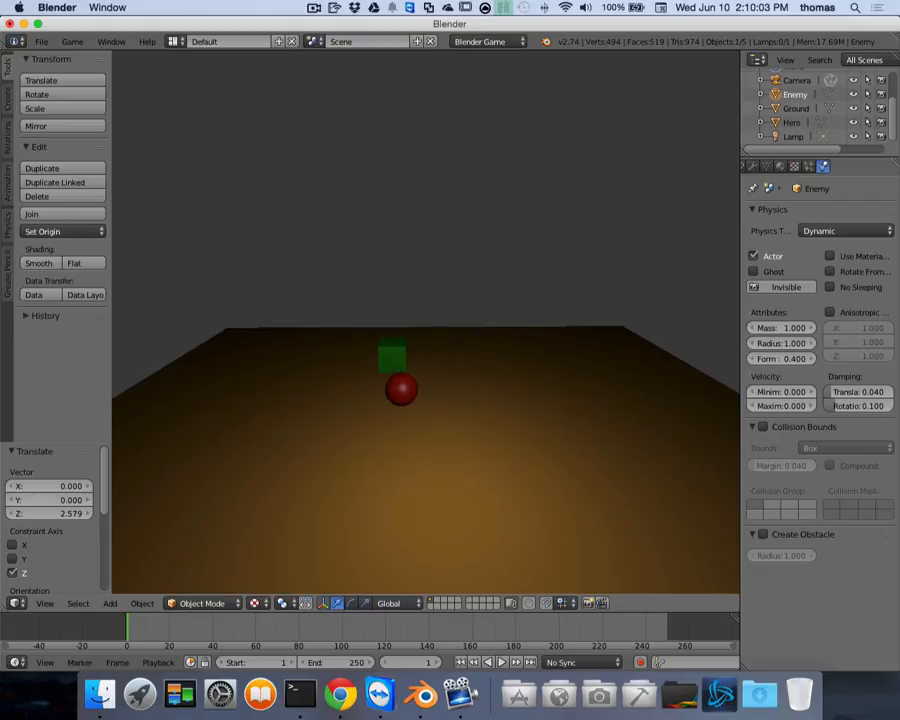
pyautogui.press('Down')
pyautogui.press('Right')
pyautogui.press('Up')
pyautogui.press('Right')
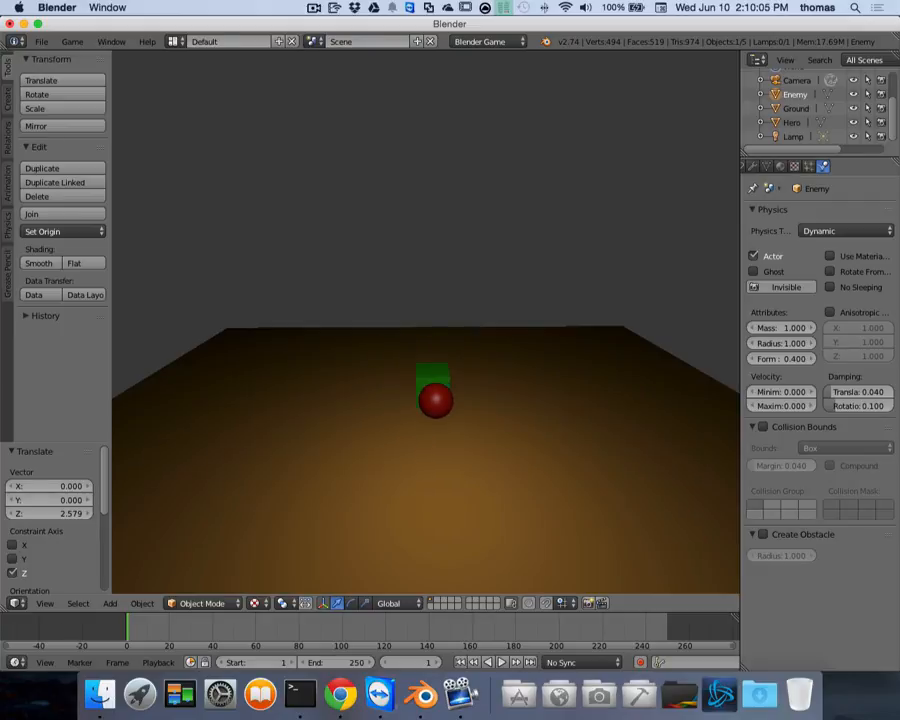
pyautogui.press('Down')
pyautogui.press('Left')
pyautogui.press('Right')
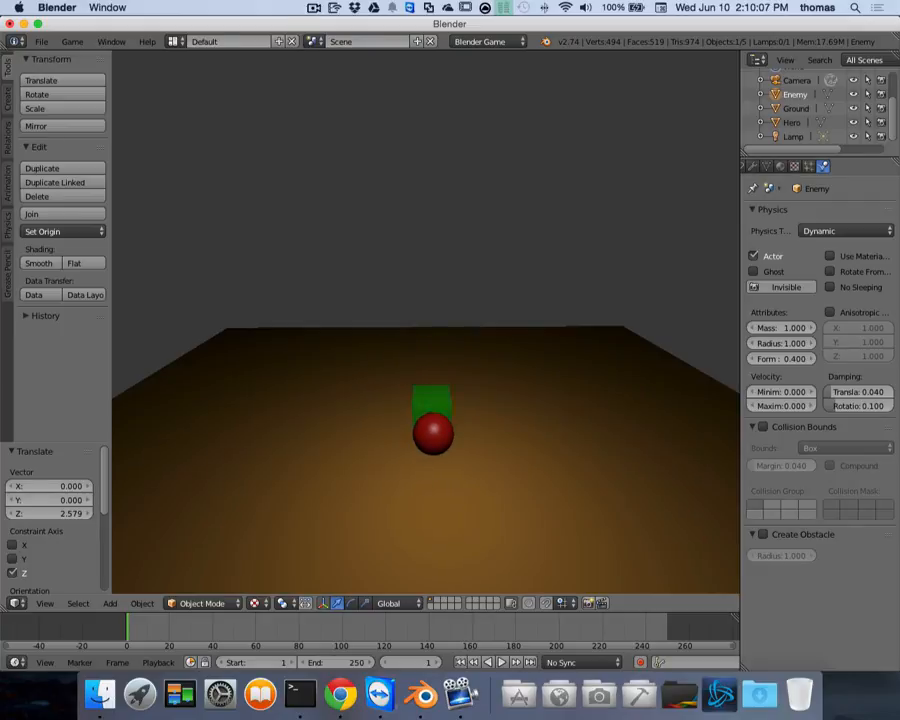
pyautogui.press('Left')
pyautogui.press('Right')
pyautogui.press('Down')
pyautogui.press('Down')
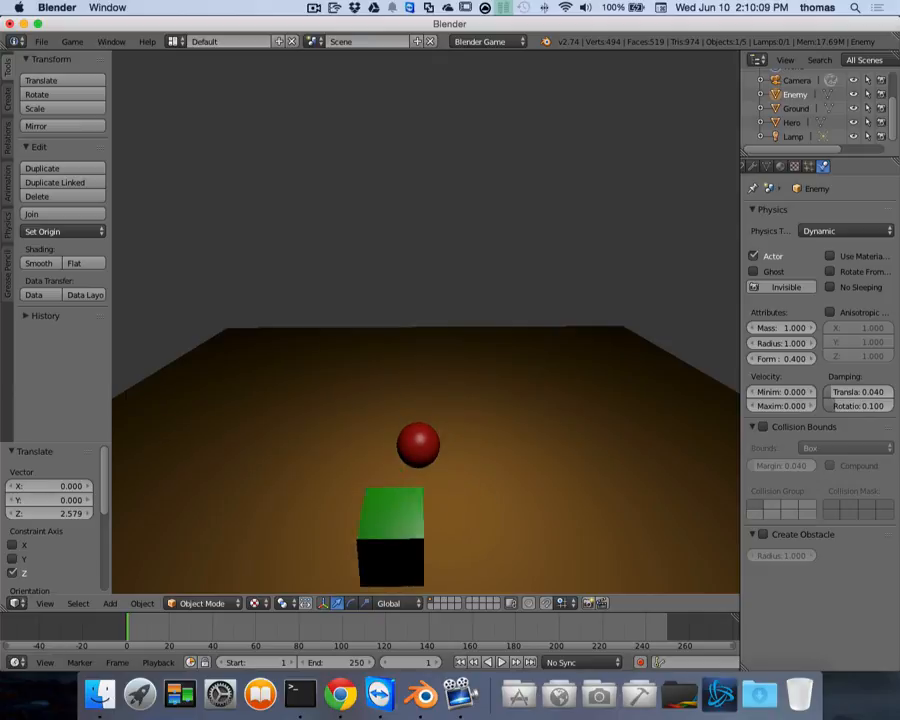
pyautogui.press('Up')
pyautogui.press('Left')
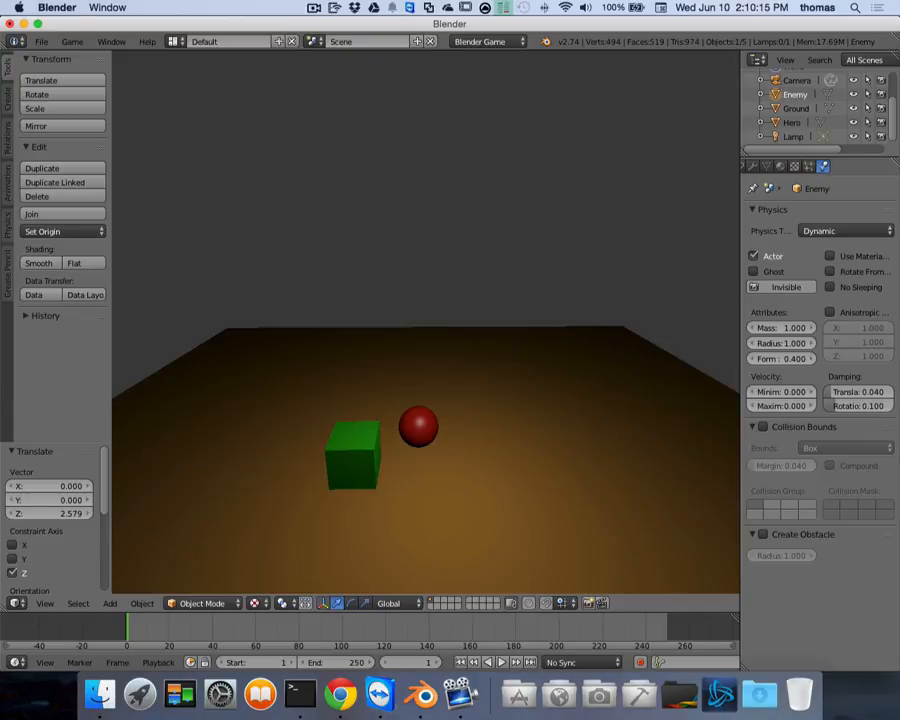
pyautogui.press('Escape')
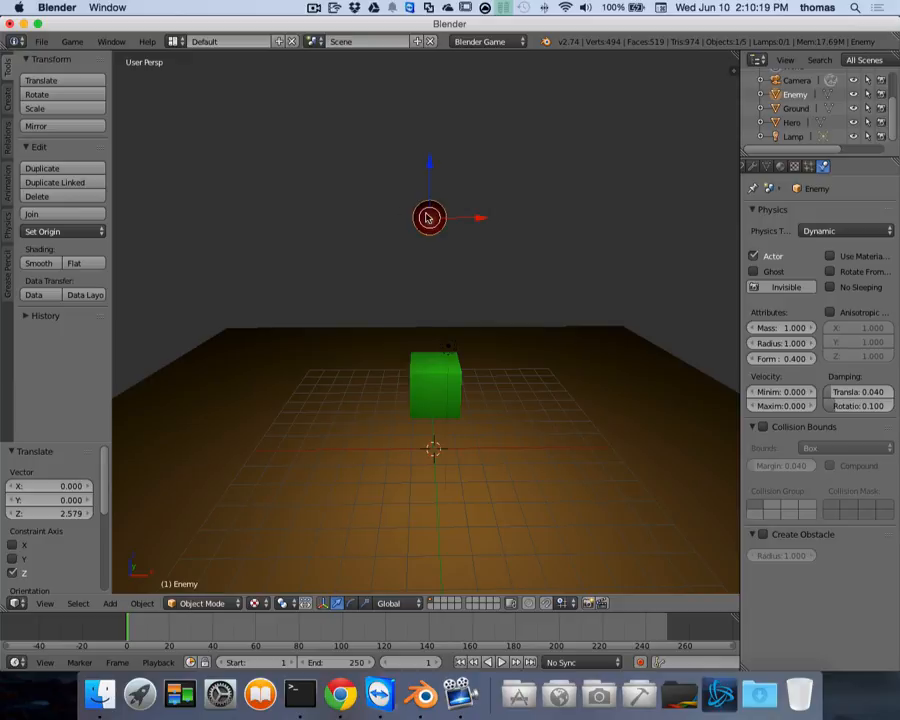
# Step: Set the Enemy's physics type to Rigid Body and check the physics settings of the Hero and the Ground
pyautogui.click(854, 232)
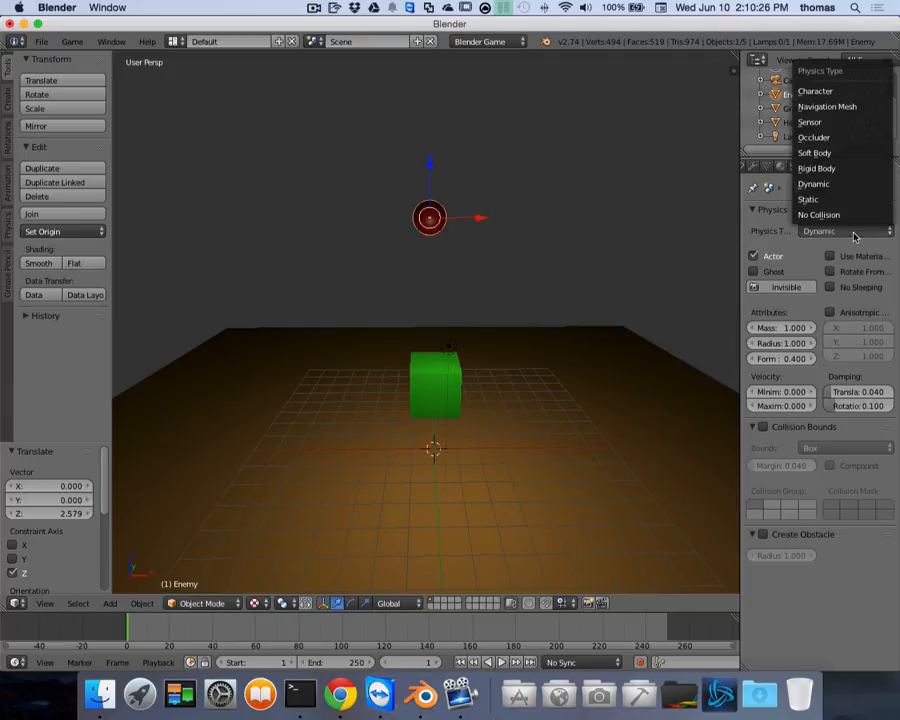
pyautogui.click(818, 170)
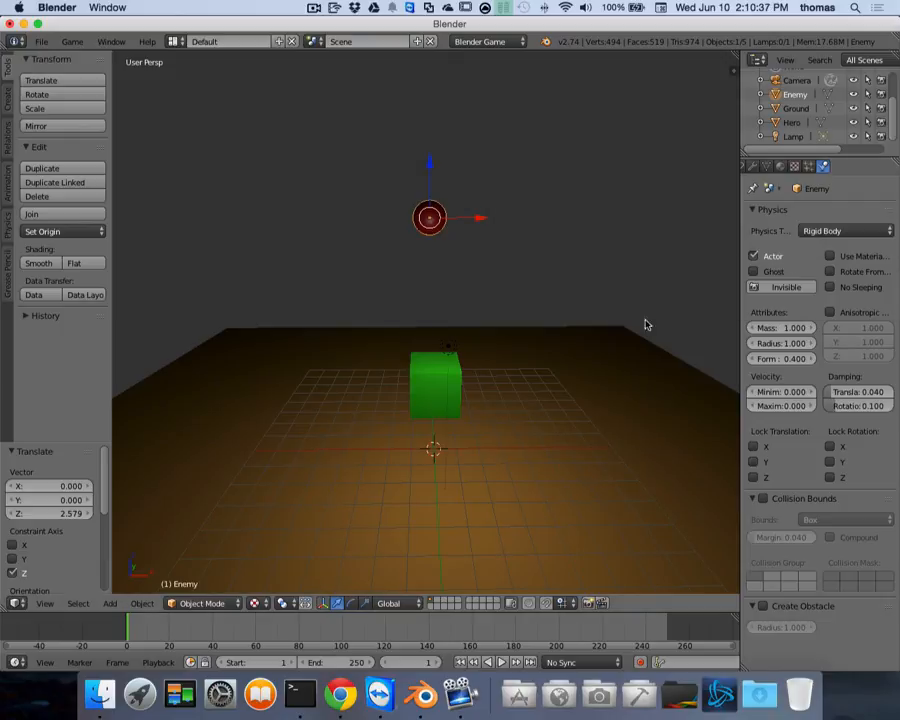
pyautogui.rightClick(422, 379)
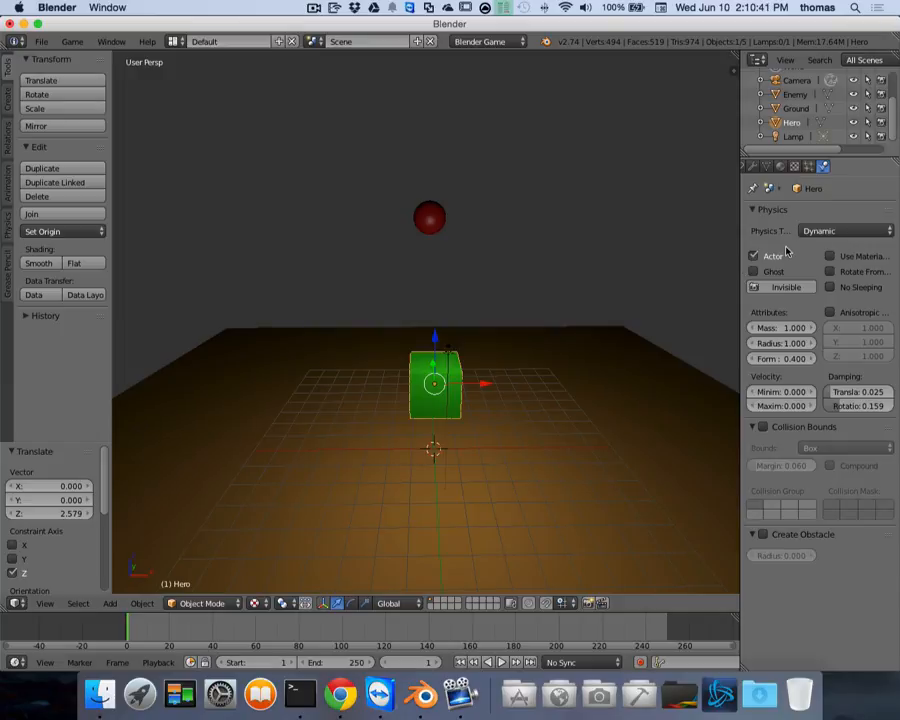
pyautogui.rightClick(566, 410)
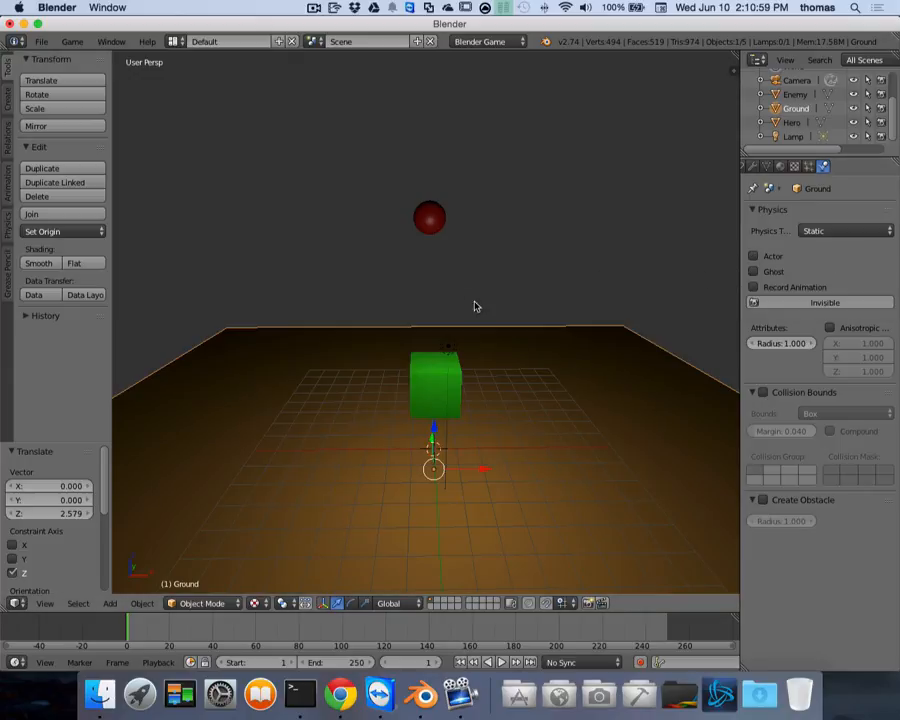
# Step: Enable Collision Bounds for the Enemy sphere and inspect the Box bounds around it up close
pyautogui.rightClick(433, 220)
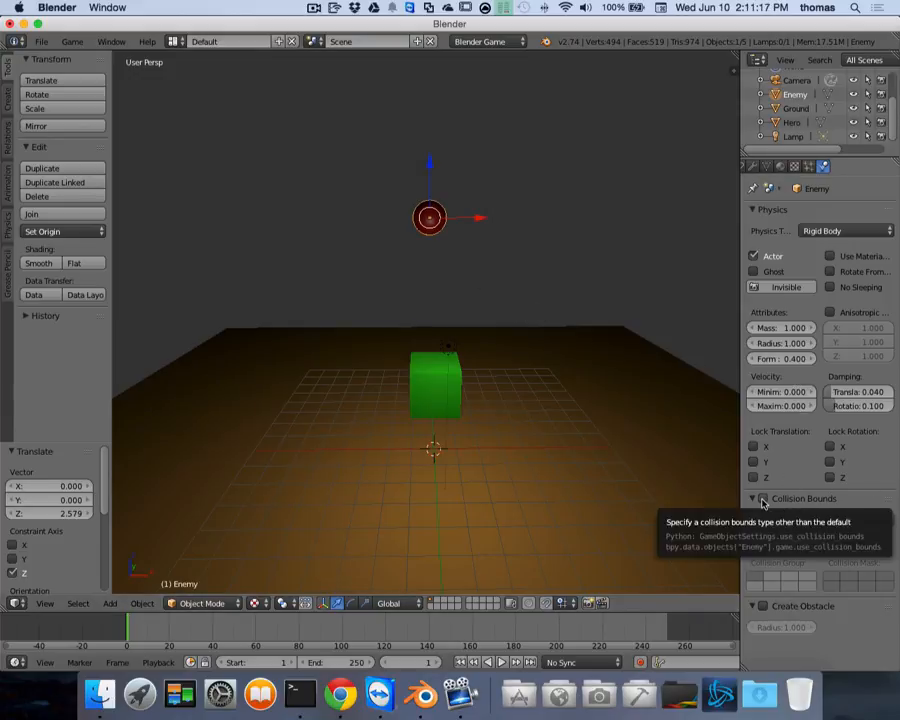
pyautogui.click(764, 501)
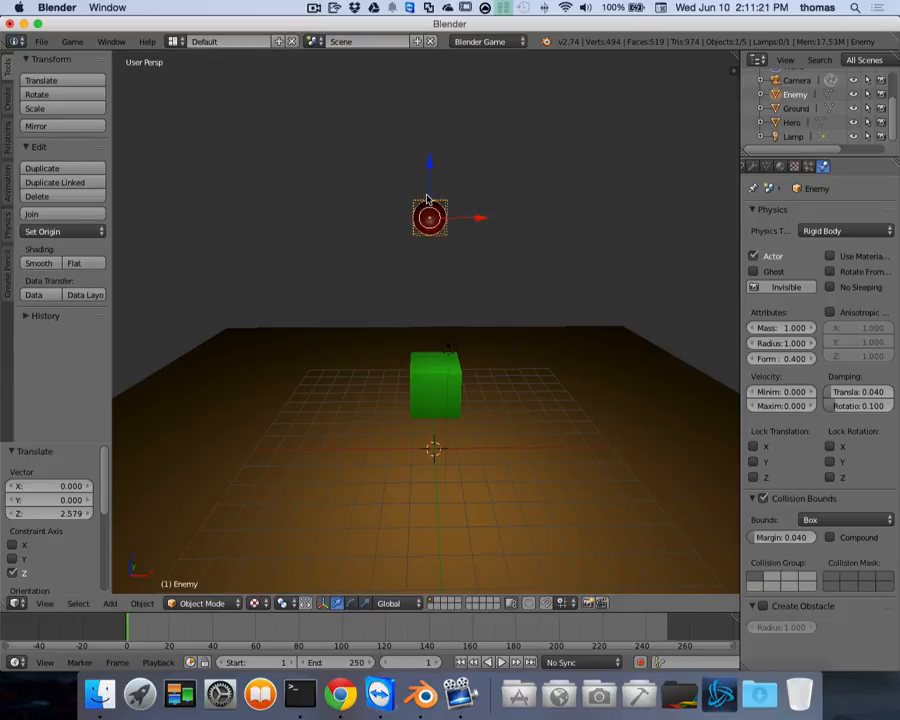
pyautogui.press('KP_Decimal')
pyautogui.scroll(2, 426, 200)
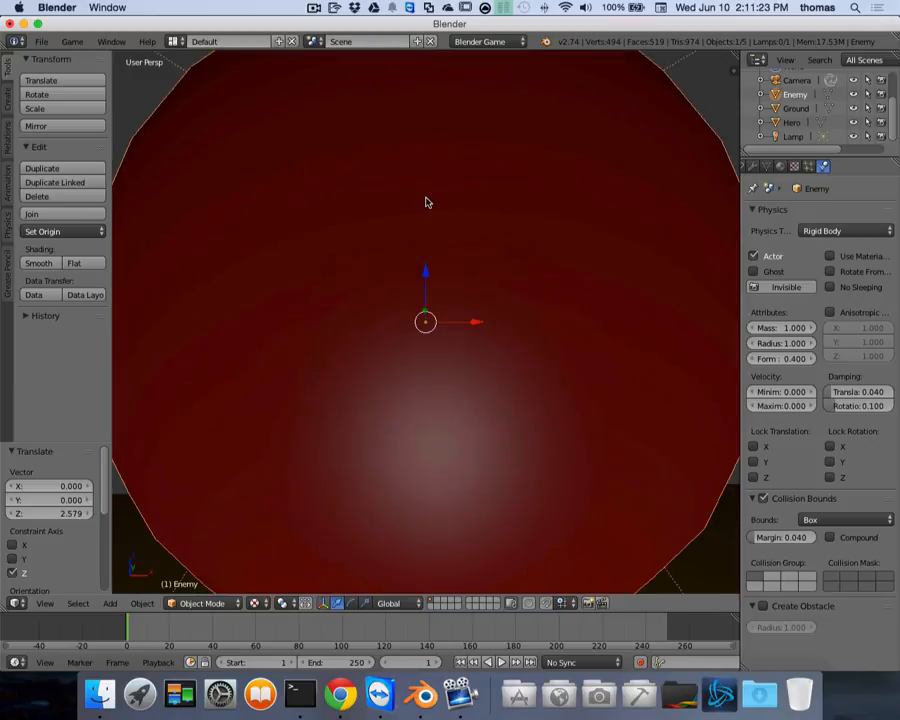
pyautogui.scroll(-6, 426, 200)
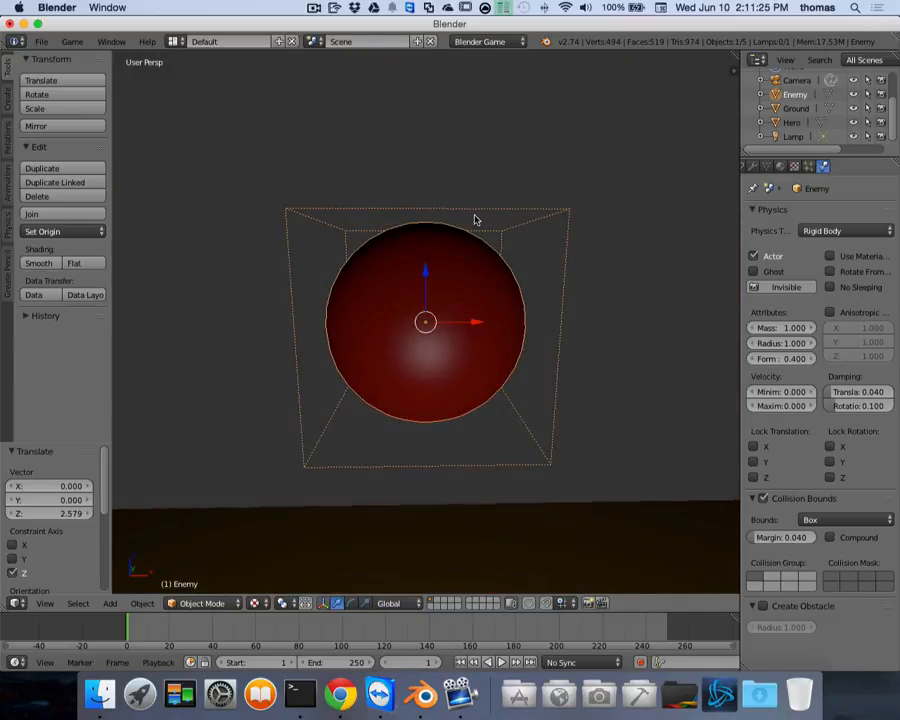
# Step: Set the Enemy's collision bounds to Sphere and inspect the new bounds around it
pyautogui.hscroll(-10, 476, 219)
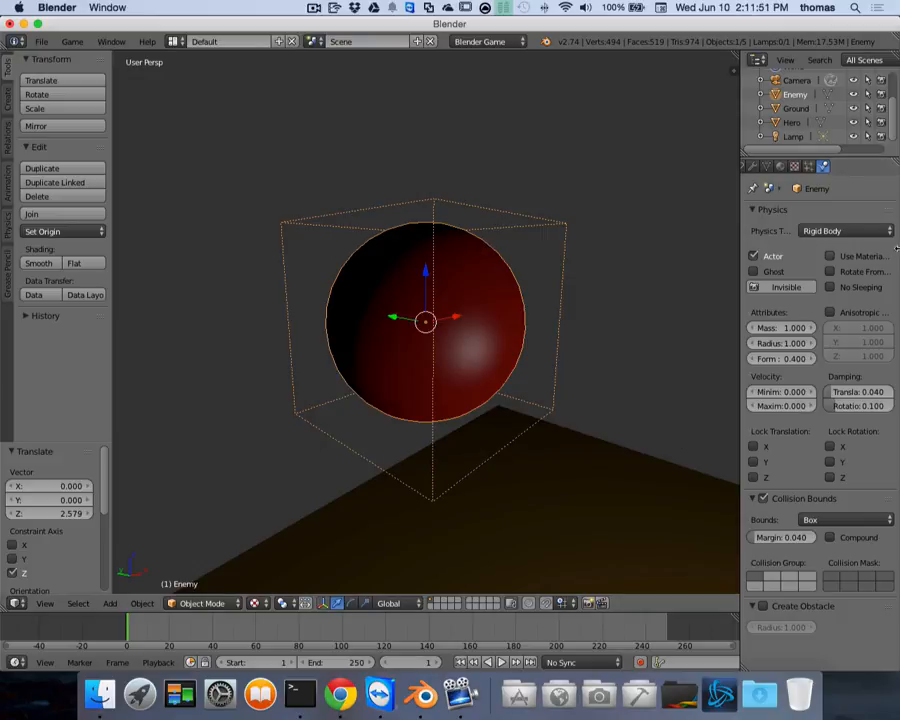
pyautogui.click(843, 519)
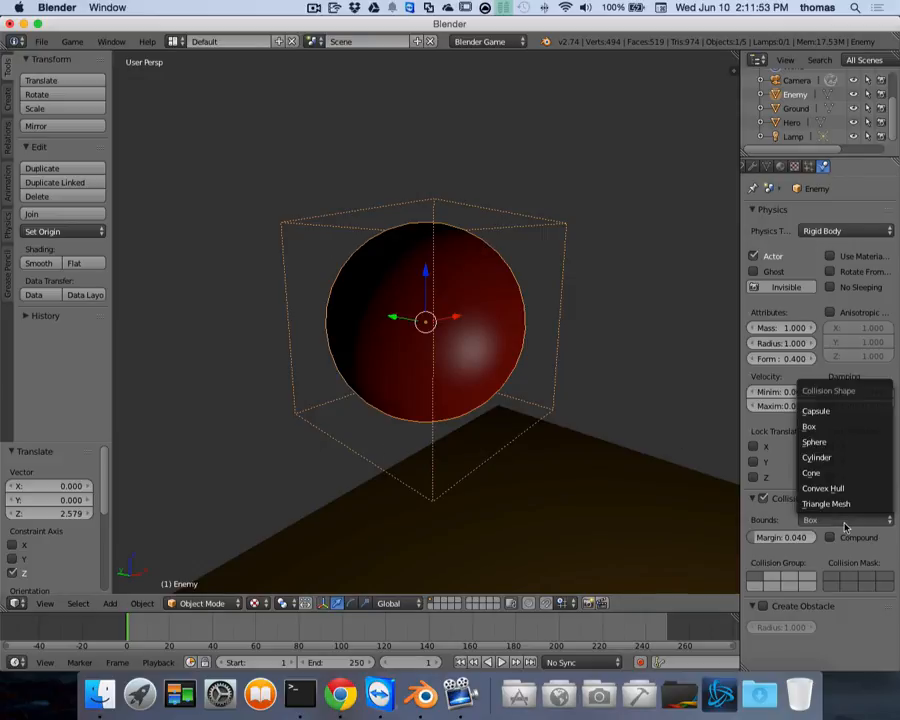
pyautogui.click(820, 442)
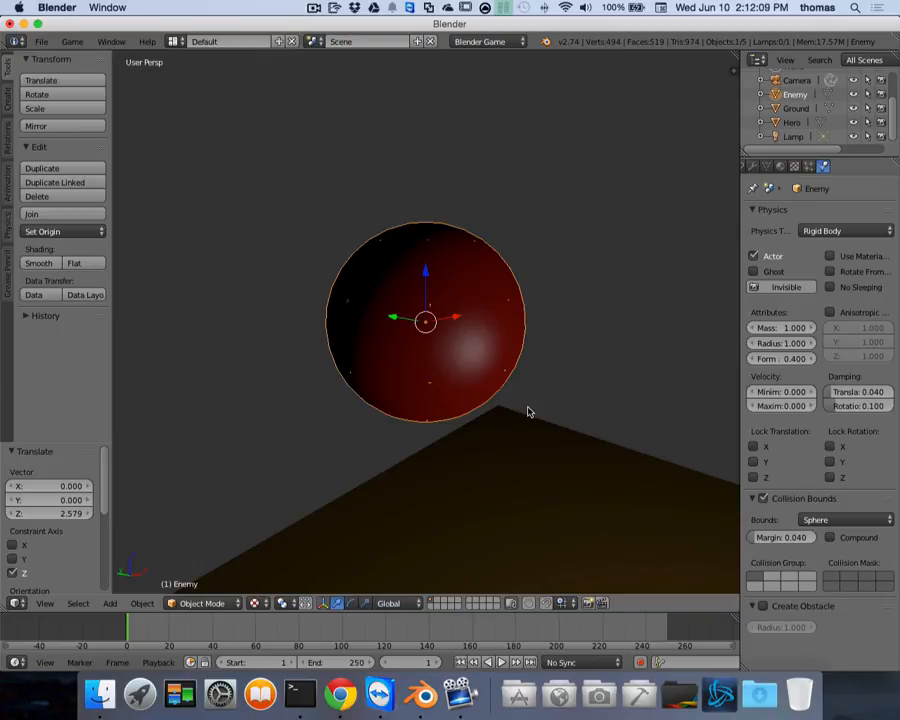
pyautogui.click(846, 521)
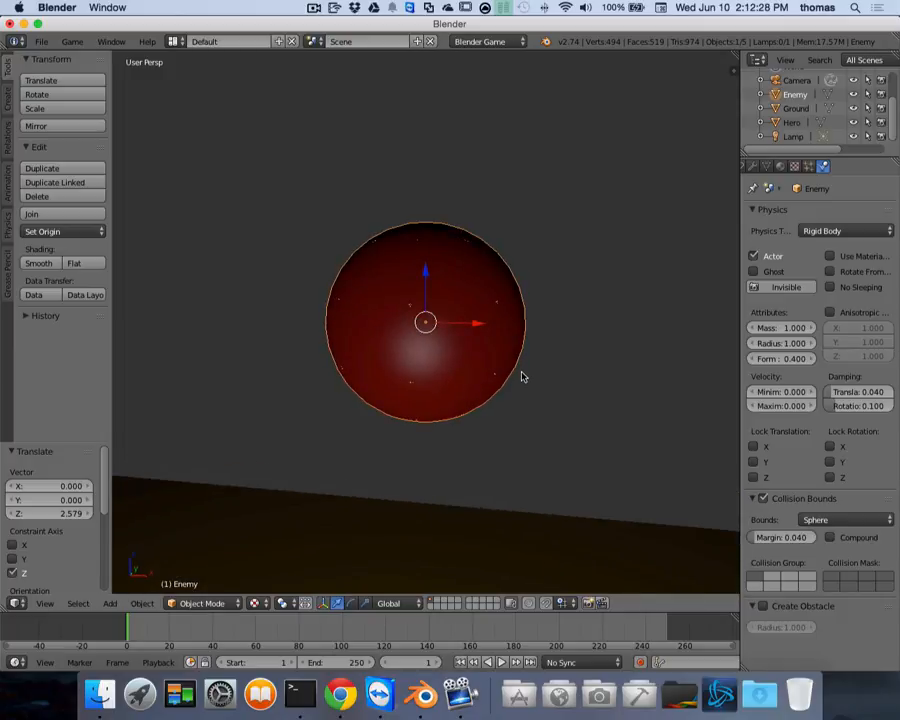
# Step: Select the Hero and view it together with the Enemy and the Ground from a low front angle
pyautogui.scroll(-8, 512, 381)
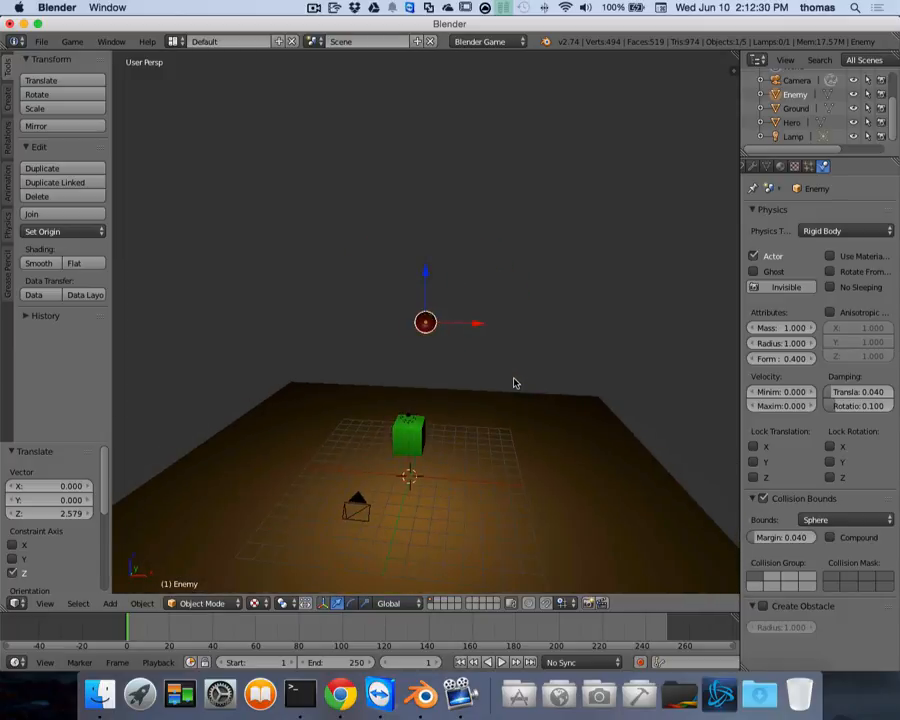
pyautogui.scroll(3, 515, 383)
pyautogui.scroll(-2, 515, 383)
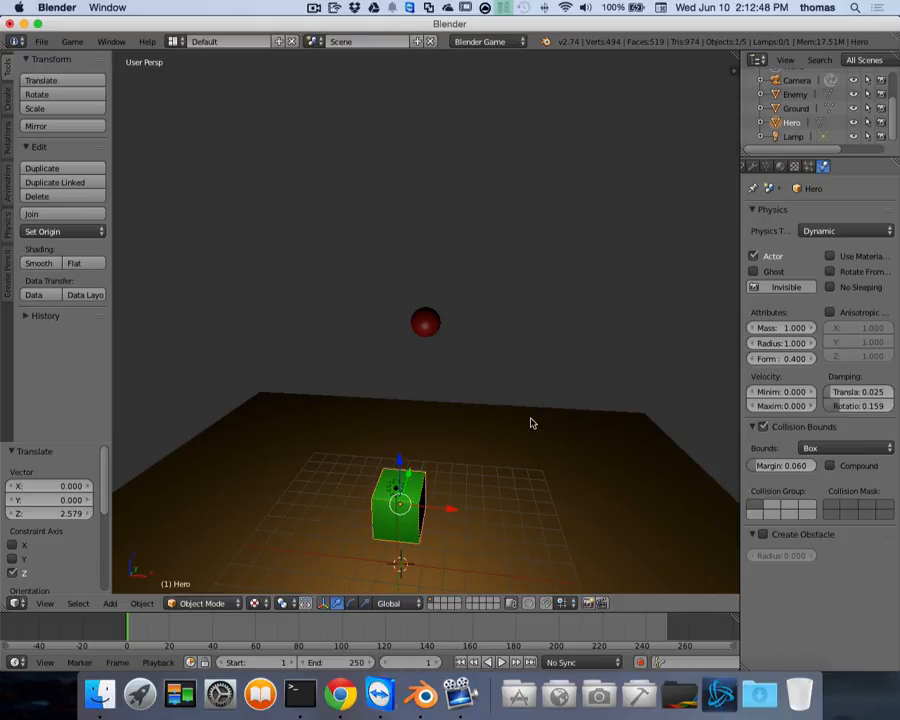
pyautogui.hscroll(-3, 532, 423)
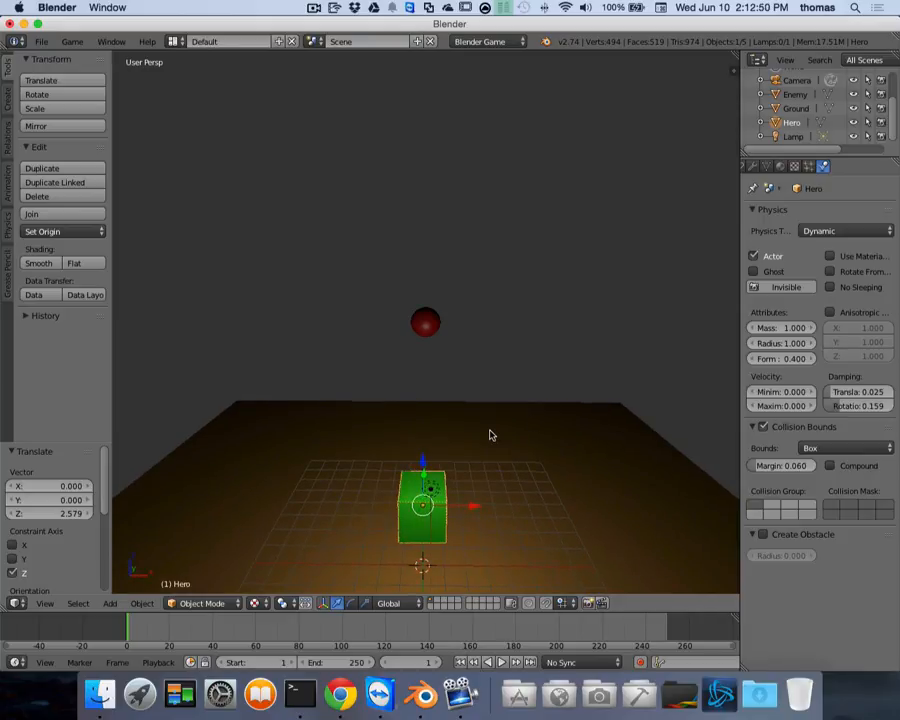
pyautogui.scroll(-3, 491, 435)
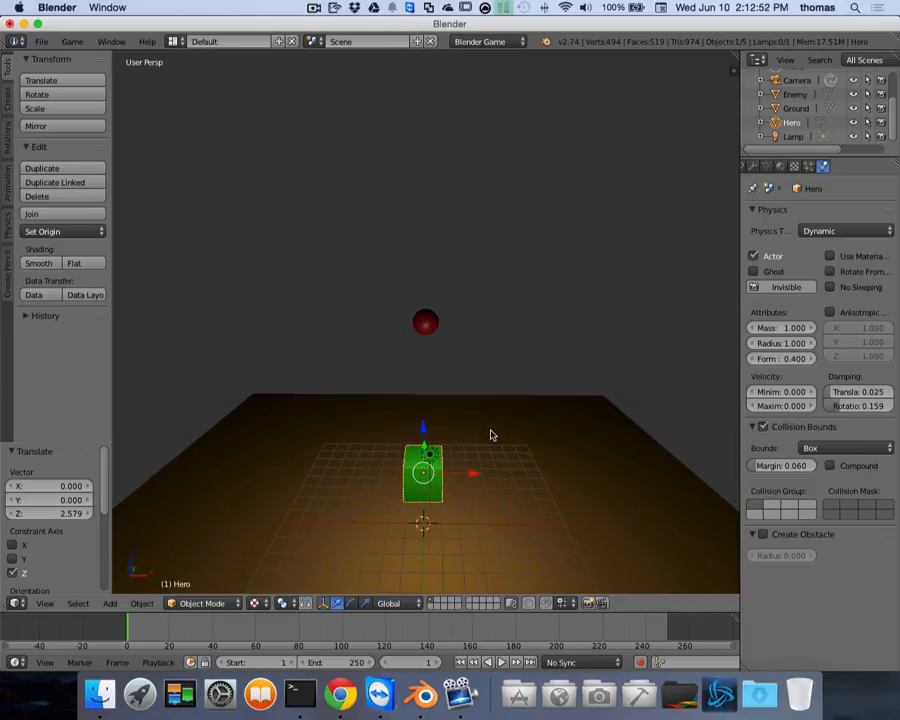
pyautogui.scroll(-1, 492, 435)
pyautogui.scroll(-1, 491, 435)
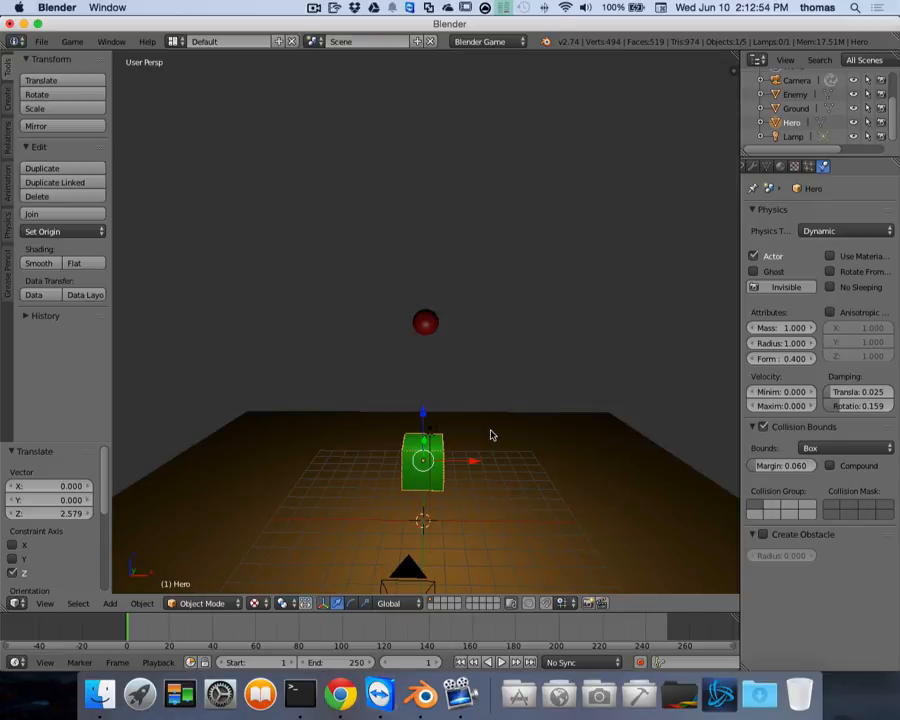
pyautogui.scroll(1, 491, 435)
pyautogui.scroll(-3, 491, 435)
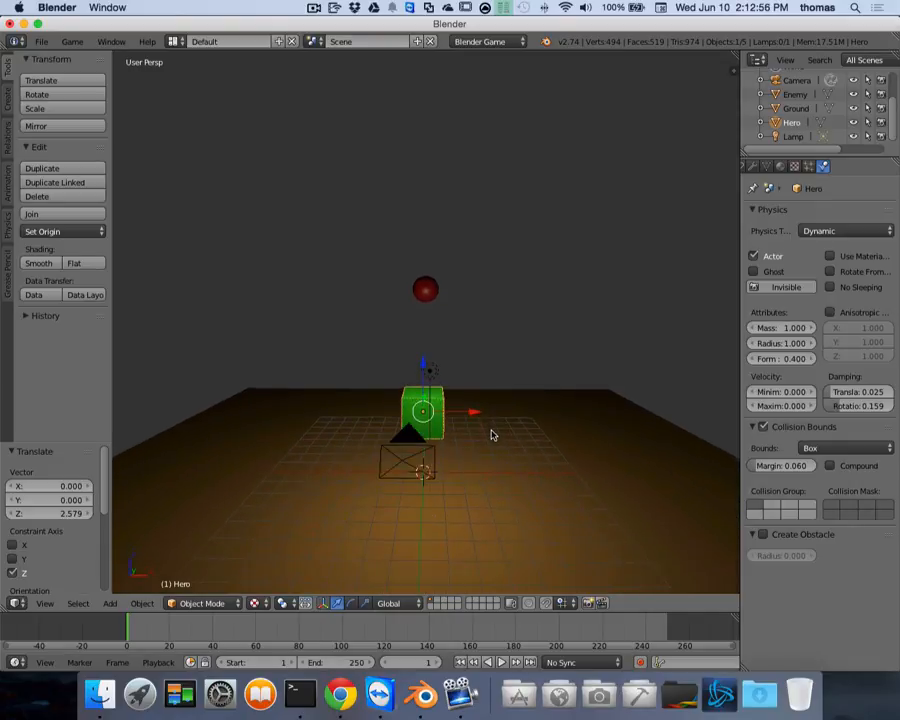
pyautogui.scroll(-1, 491, 435)
pyautogui.keyDown('ctrl'); pyautogui.scroll(5, 491, 435); pyautogui.keyUp('ctrl')
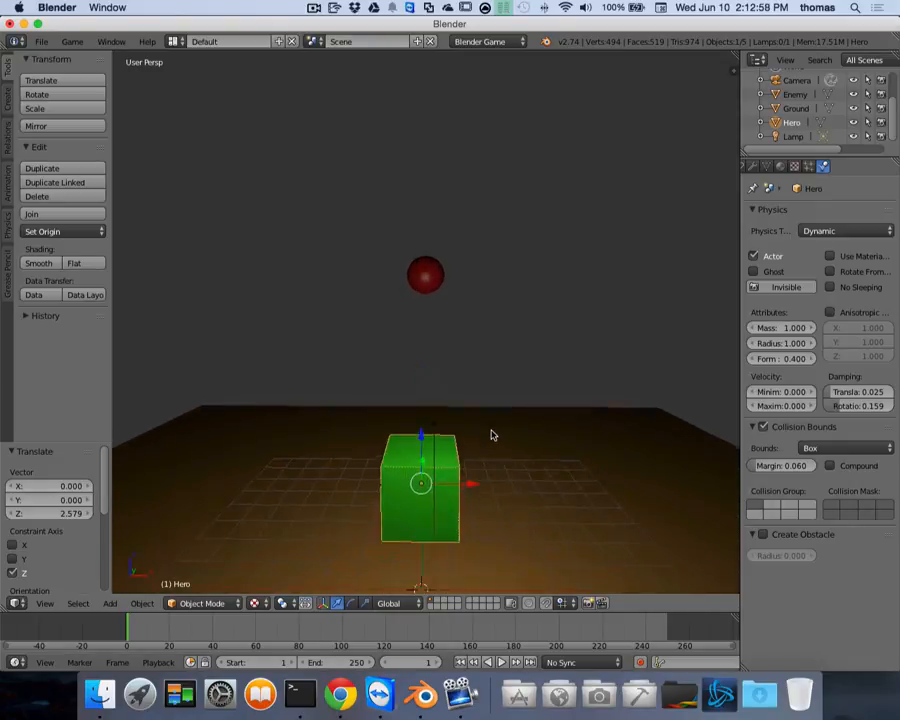
pyautogui.keyDown('shift'); pyautogui.scroll(-2, 491, 435); pyautogui.keyUp('shift')
pyautogui.keyDown('shift'); pyautogui.scroll(-4, 491, 435); pyautogui.keyUp('shift')
pyautogui.keyDown('shift'); pyautogui.hscroll(1, 491, 435); pyautogui.keyUp('shift')
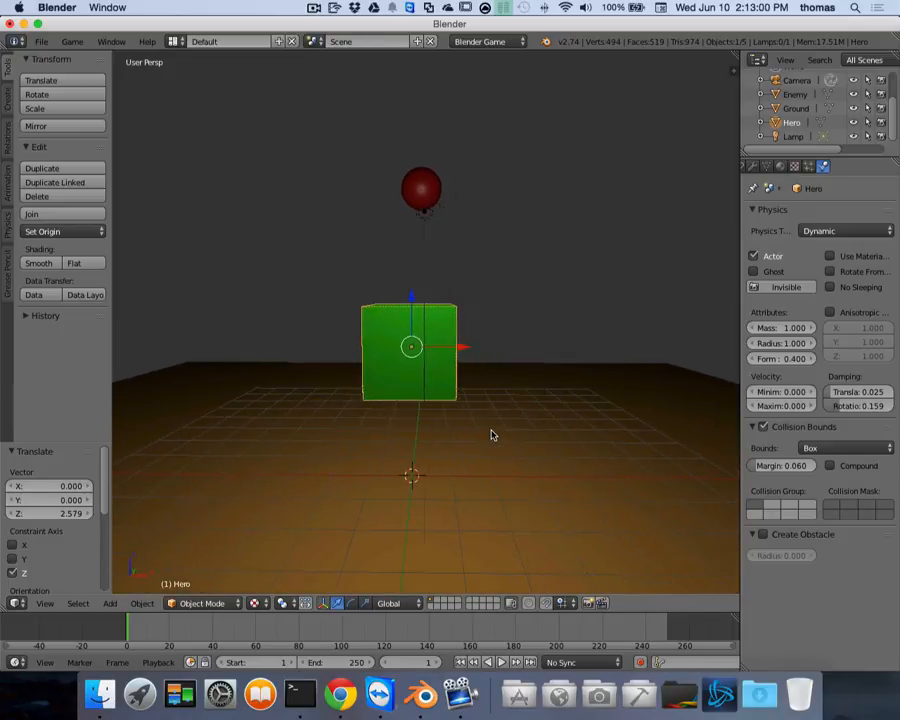
pyautogui.keyDown('ctrl'); pyautogui.scroll(-2, 497, 435); pyautogui.keyUp('ctrl')
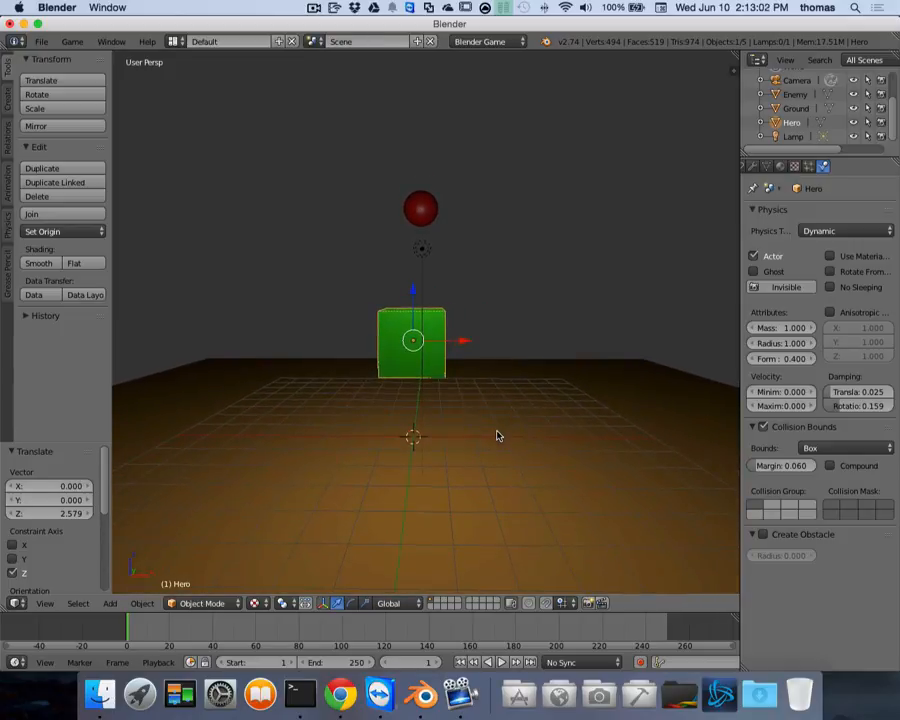
pyautogui.scroll(3, 497, 435)
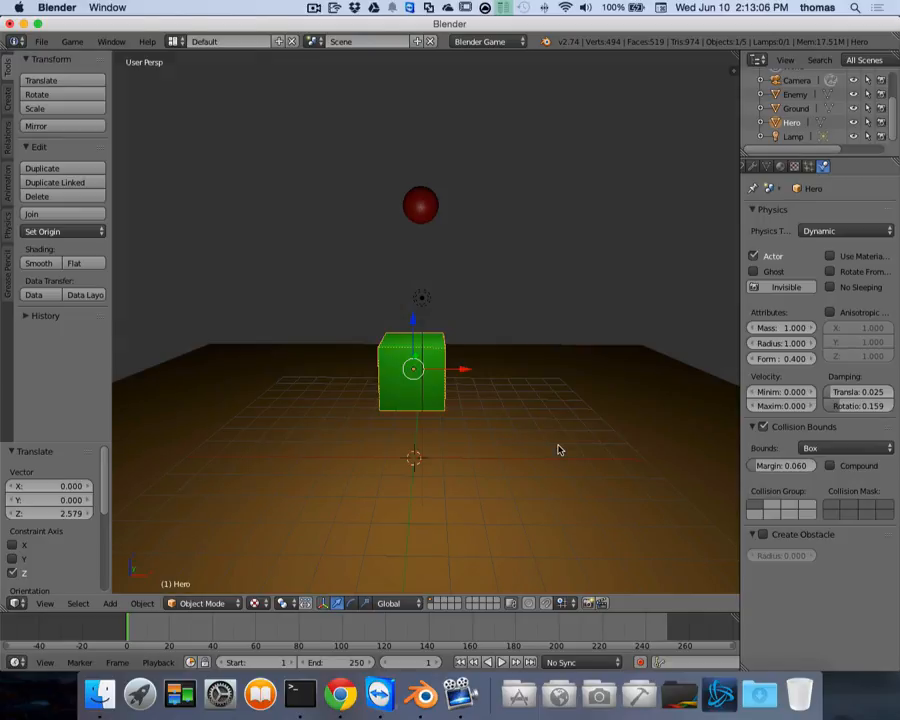
# Step: Run the game, steer the Hero around the Enemy to push it sideways in both directions, and stop the game
pyautogui.press('p')
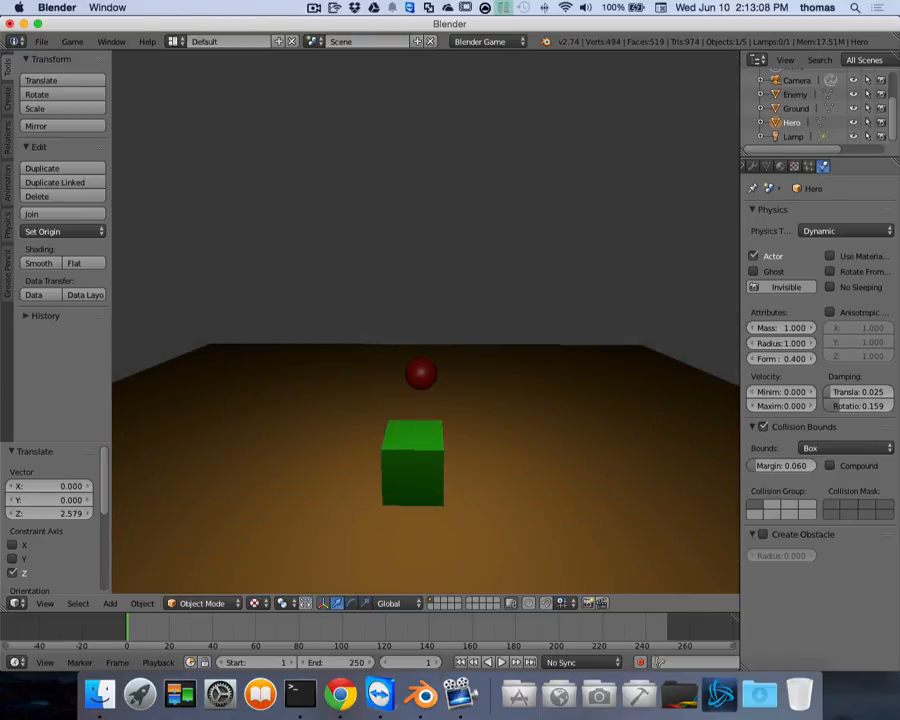
pyautogui.press('Up')
pyautogui.press('Down')
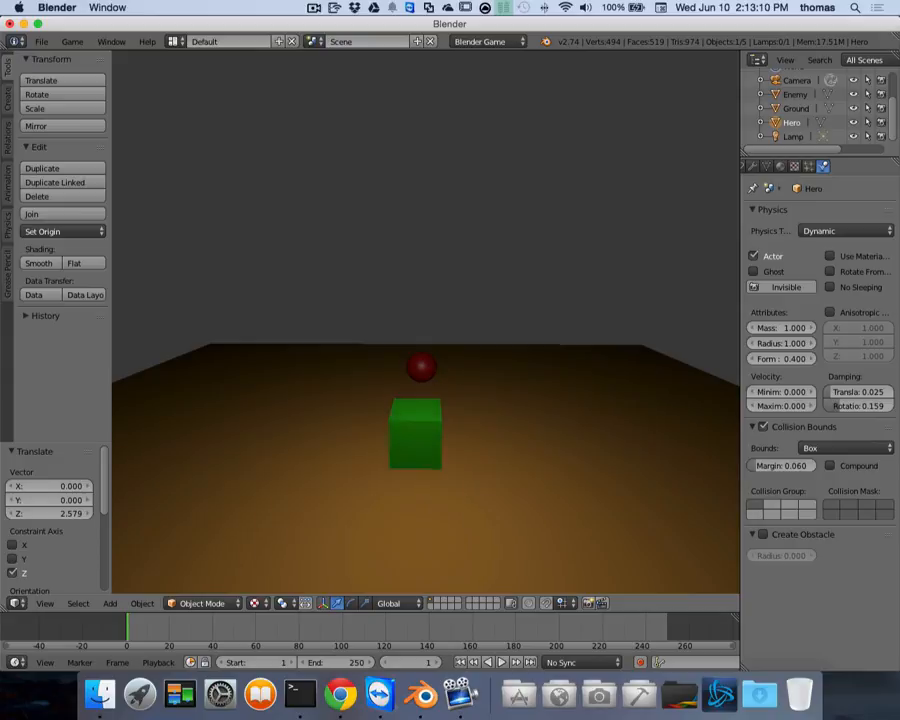
pyautogui.press('Left')
pyautogui.press('Up')
pyautogui.press('Right')
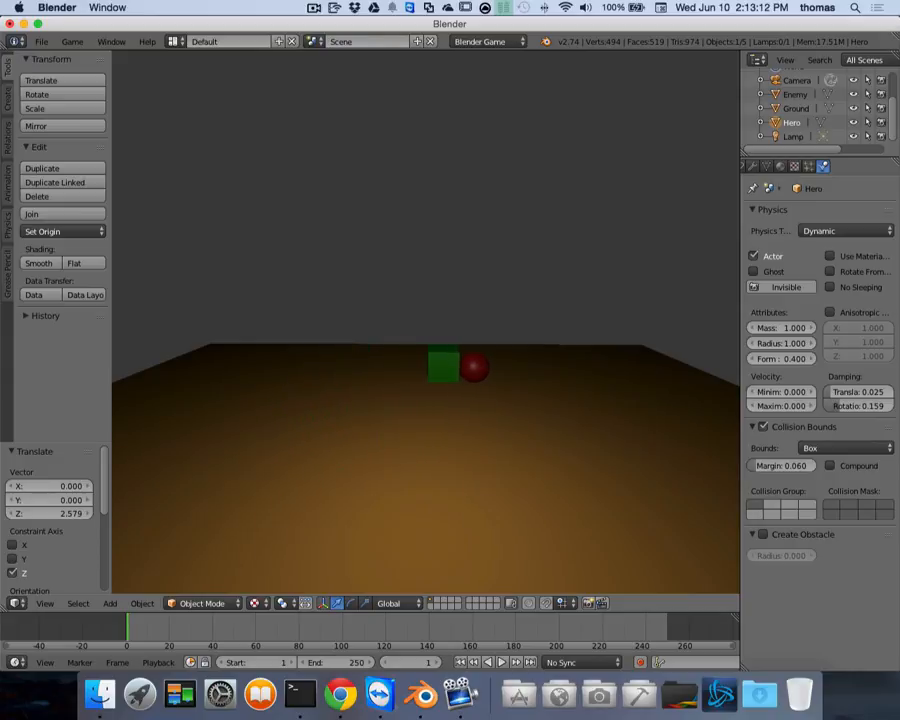
pyautogui.press('Left')
pyautogui.press('Right')
pyautogui.press('Left')
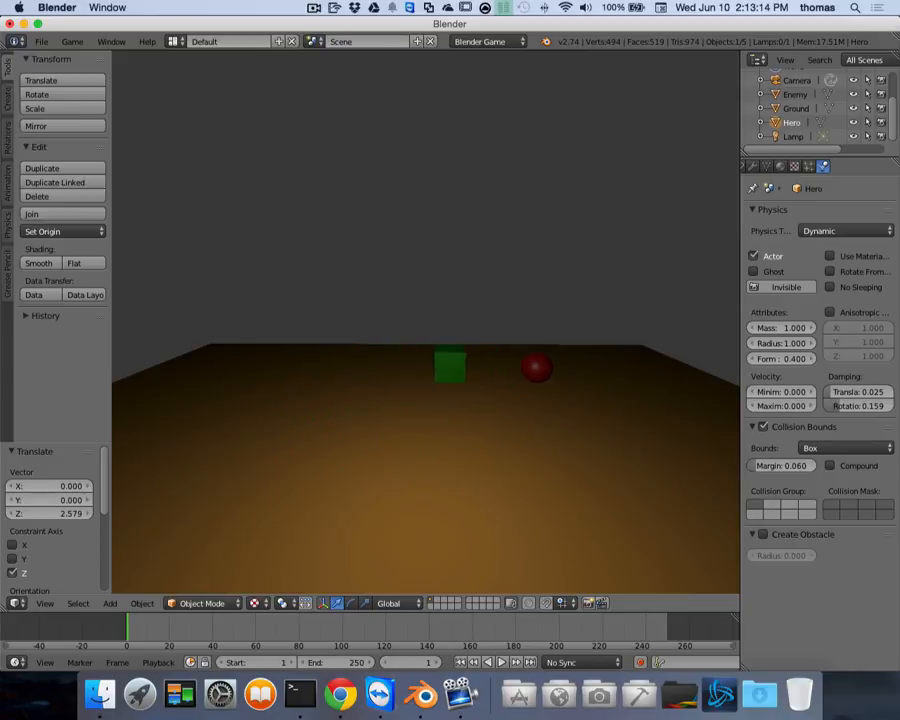
pyautogui.press('Right')
pyautogui.press('Up')
pyautogui.press('Down')
pyautogui.press('Right')
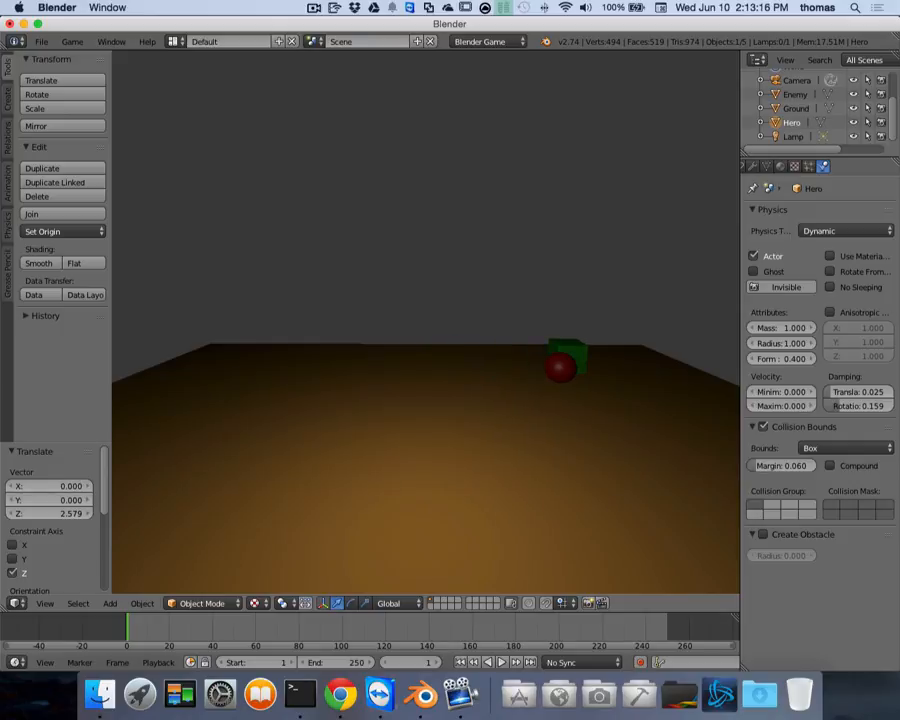
pyautogui.press('Down')
pyautogui.press('Left')
pyautogui.press('Right')
pyautogui.press('Up')
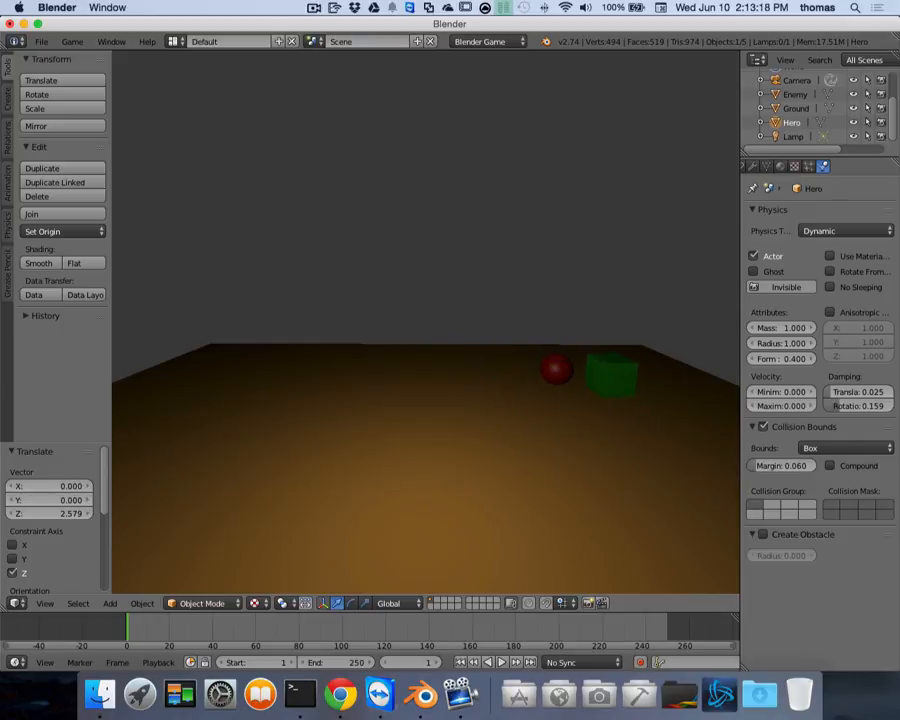
pyautogui.press('Left')
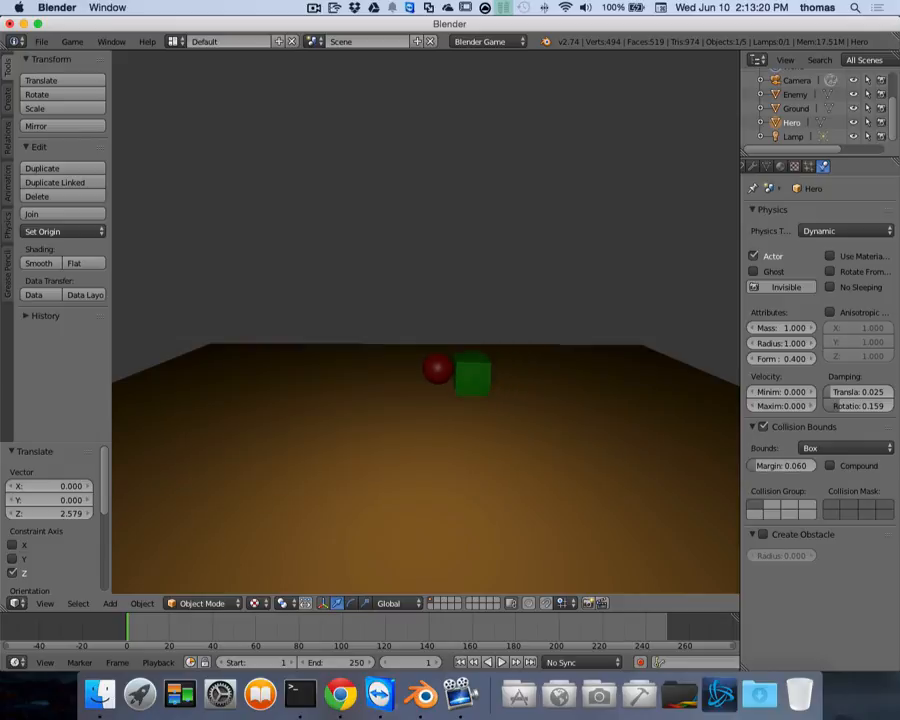
pyautogui.press('Down')
pyautogui.press('Left')
pyautogui.press('Escape')
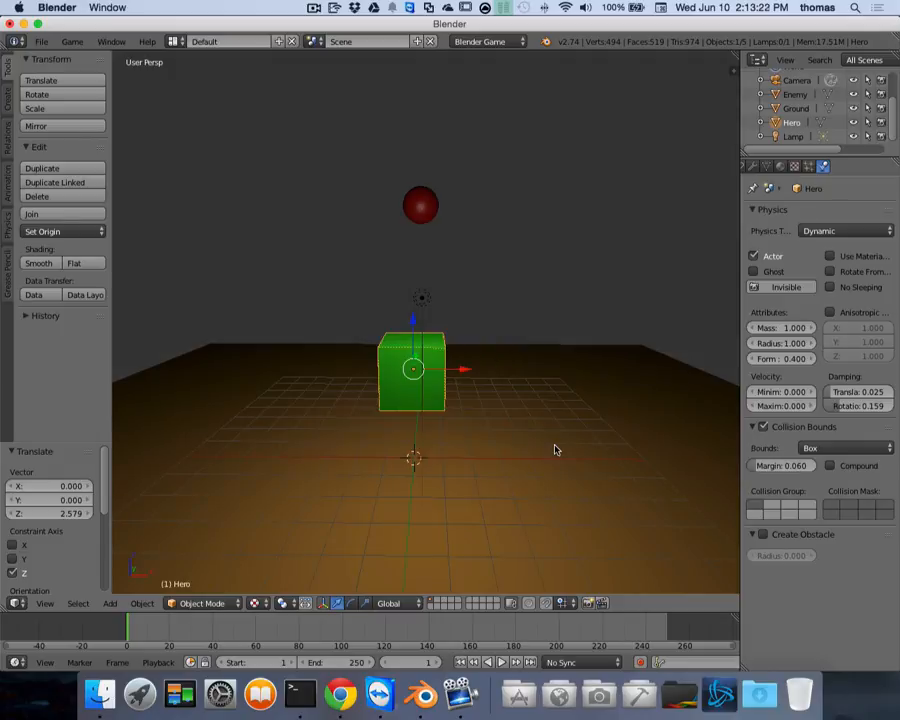
# Step: Duplicate the lamp above the Hero and place the copy about 5.95 units along the positive X axis
pyautogui.rightClick(422, 297)
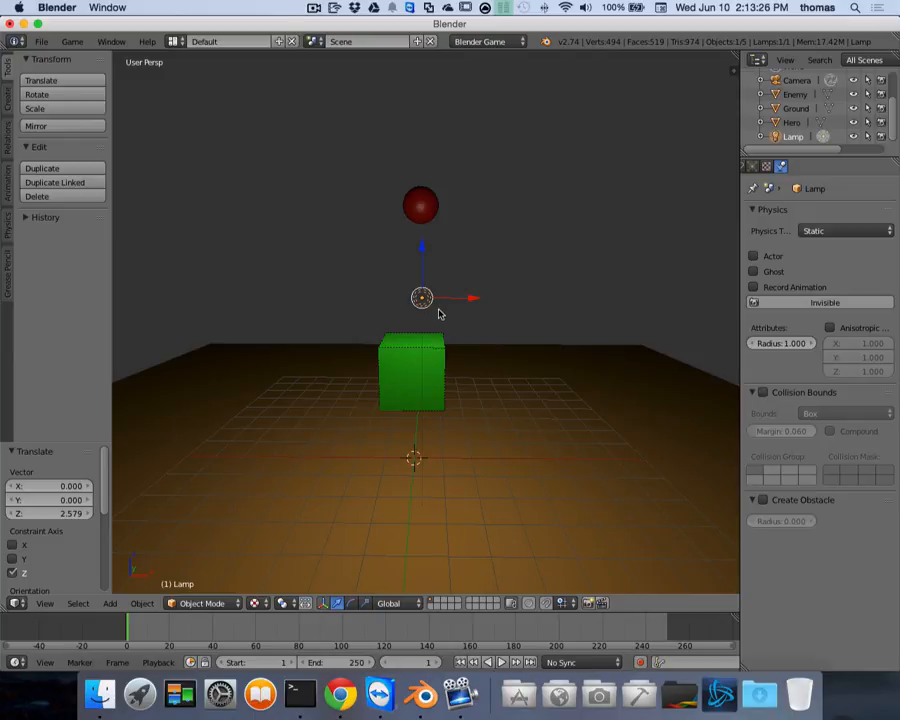
pyautogui.hotkey('shift', 'd')
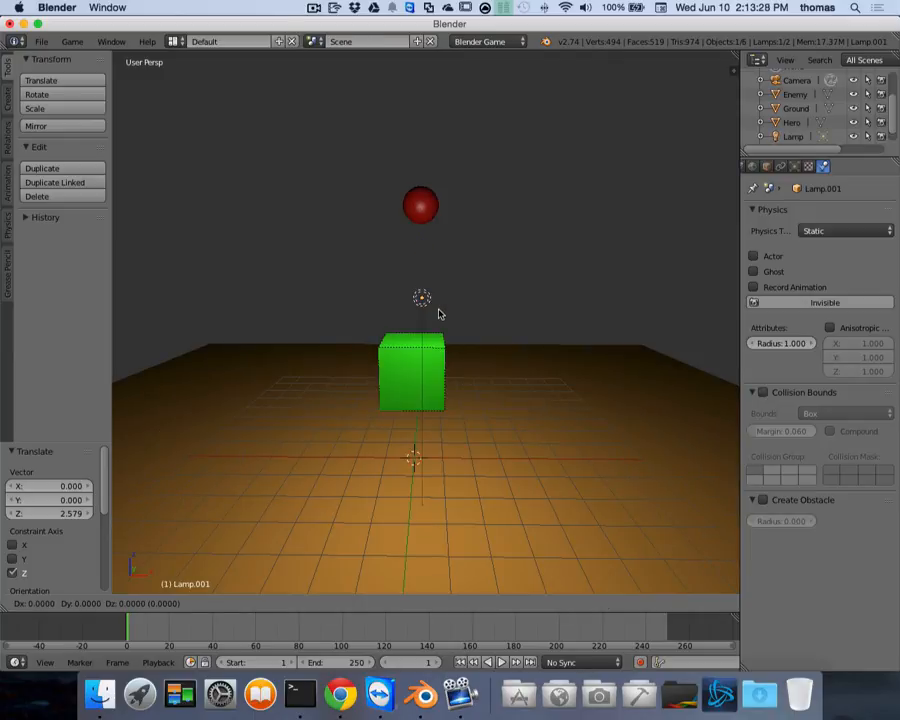
pyautogui.press('x')
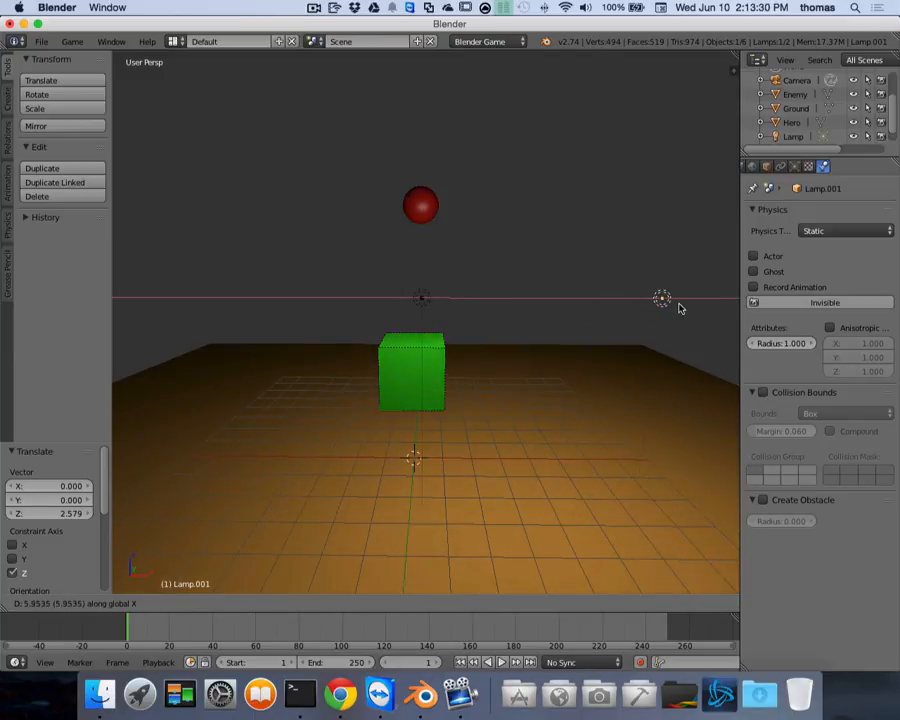
pyautogui.click(679, 307)
# Step: Duplicate the original centre lamp again and place the copy about 6.33 units along the negative X axis
pyautogui.rightClick(421, 300)
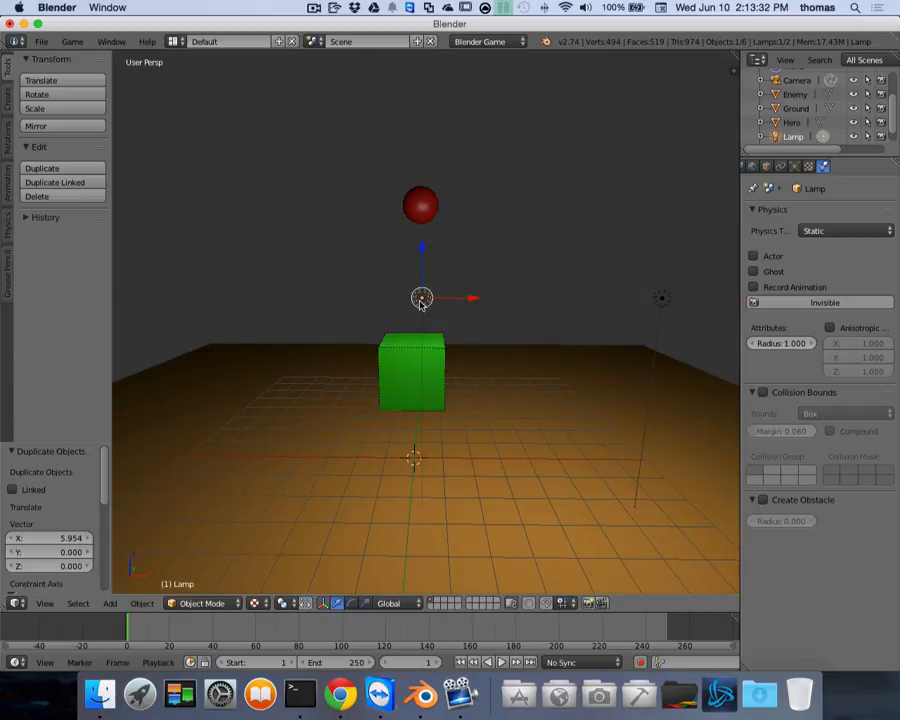
pyautogui.hotkey('shift', 'd')
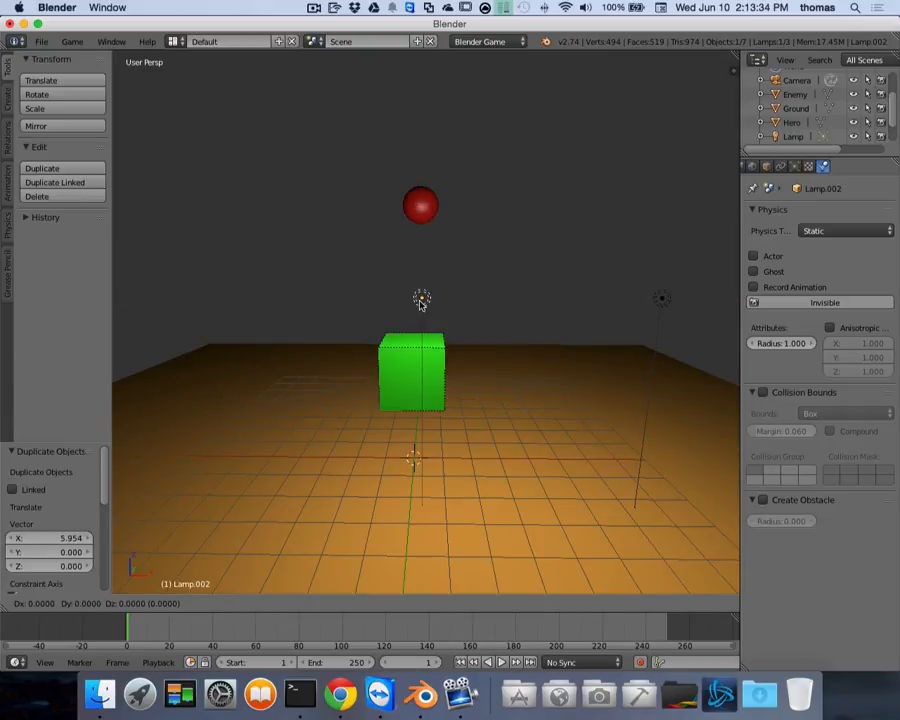
pyautogui.press('x')
pyautogui.click(171, 297)
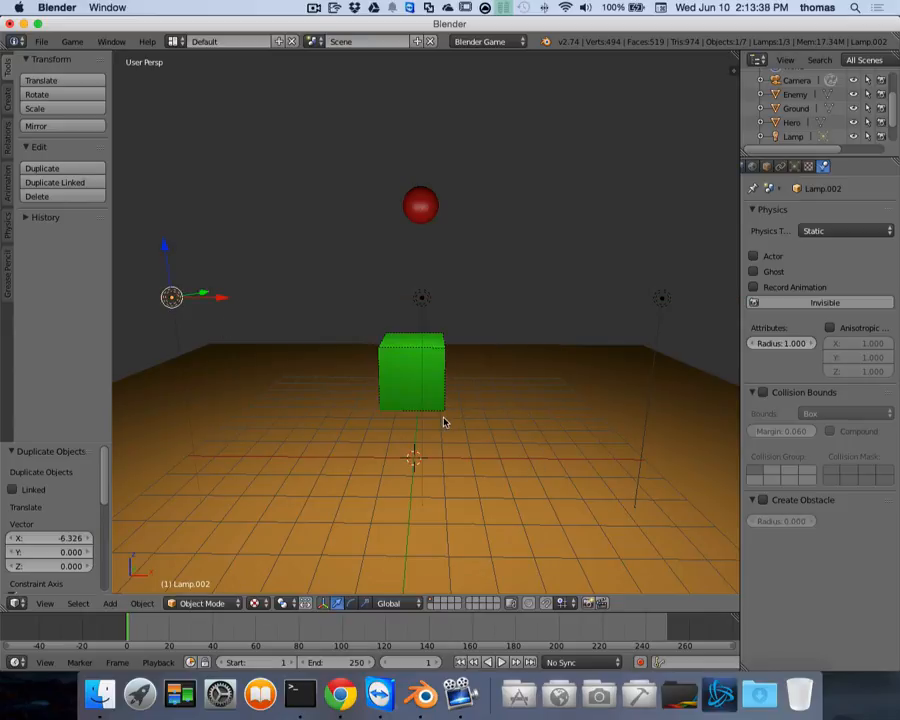
# Step: Run the game with the three lamps, drive the Hero into the Enemy from the front and the side, and stop the game
pyautogui.press('p')
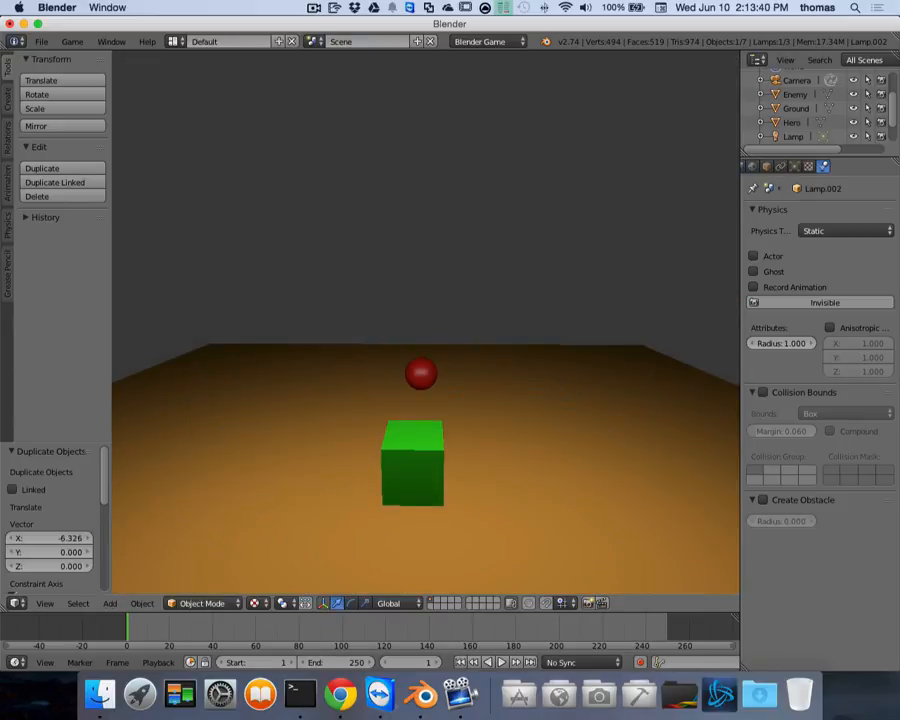
pyautogui.press('Up')
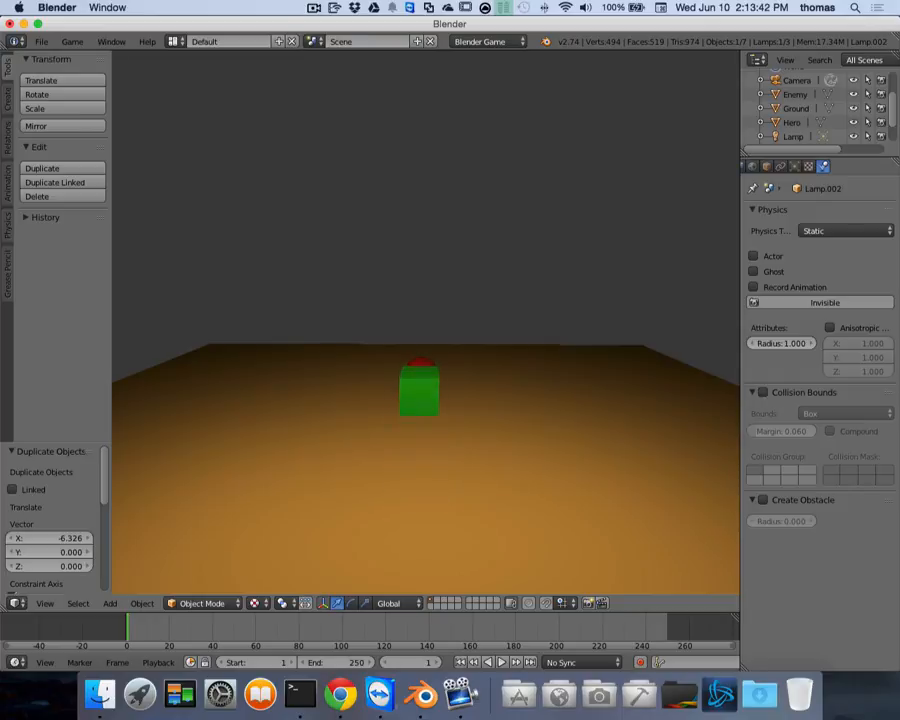
pyautogui.press('Down')
pyautogui.press('Up')
pyautogui.press('Down')
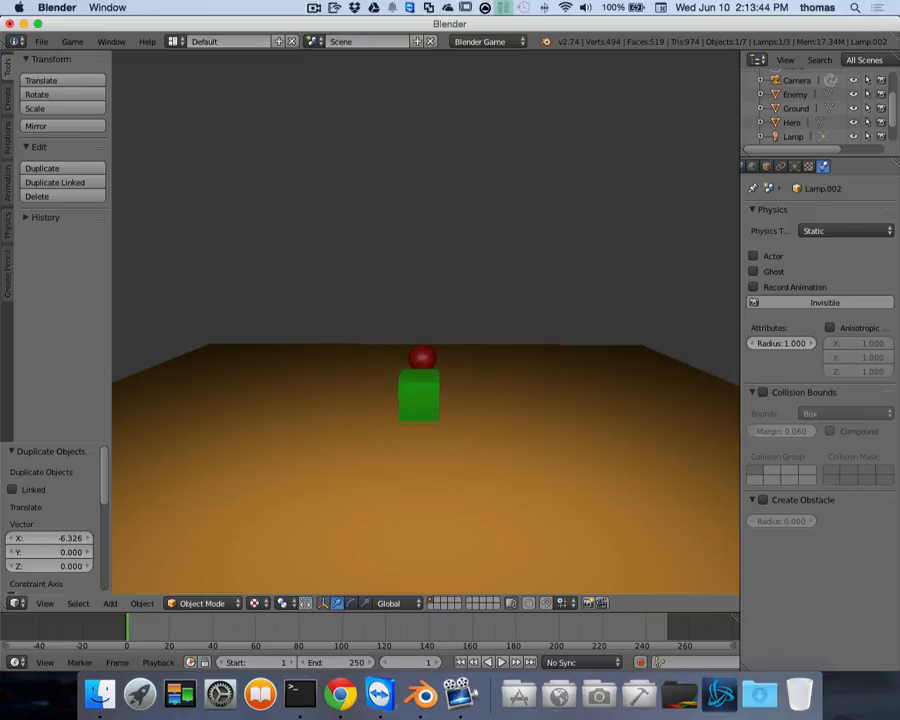
pyautogui.press('Up')
pyautogui.press('Left')
pyautogui.press('Up')
pyautogui.press('Right')
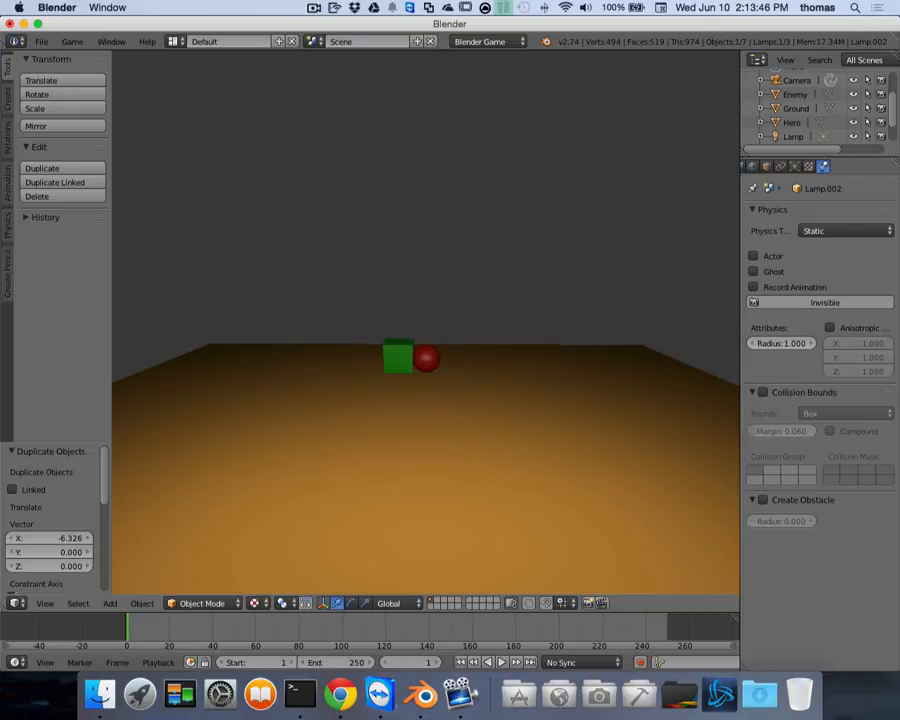
pyautogui.press('Left')
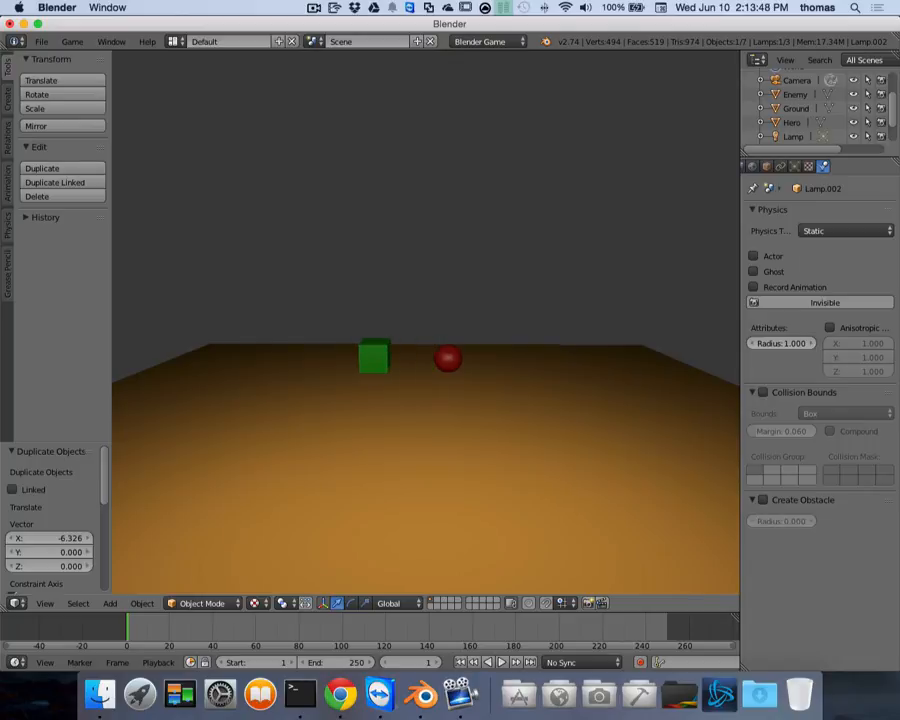
pyautogui.press('Escape')
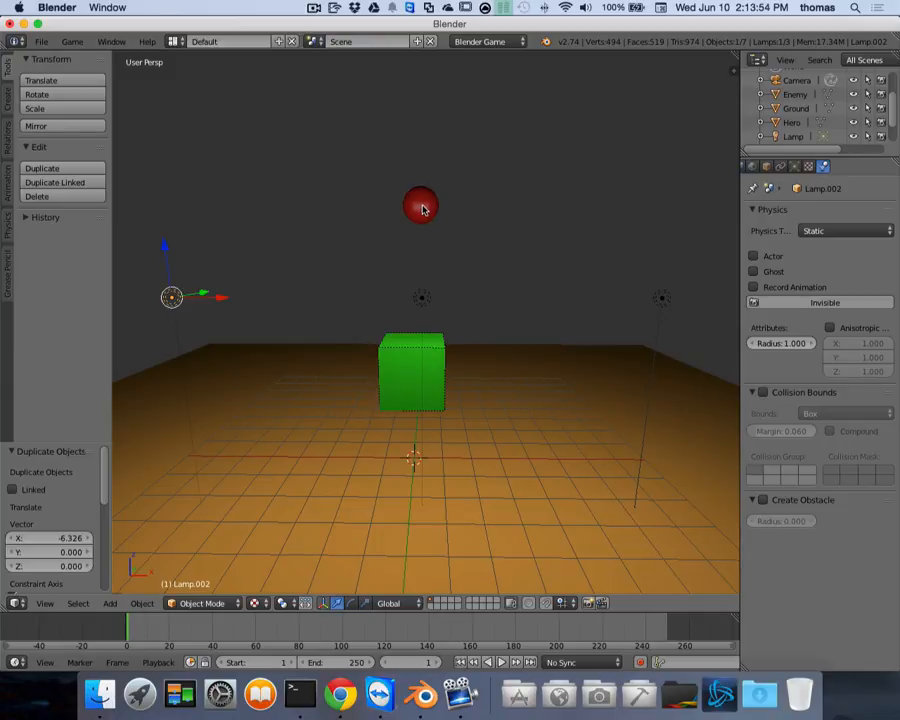
# Step: Set the friction of the Ground plane's material physics to 0.1
pyautogui.rightClick(487, 414)
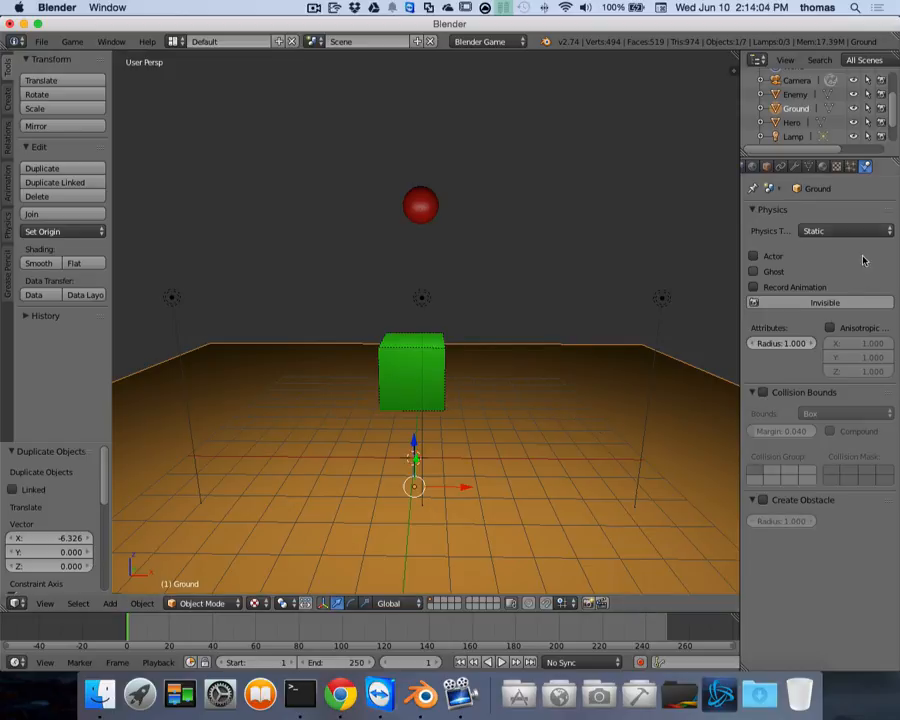
pyautogui.click(822, 166)
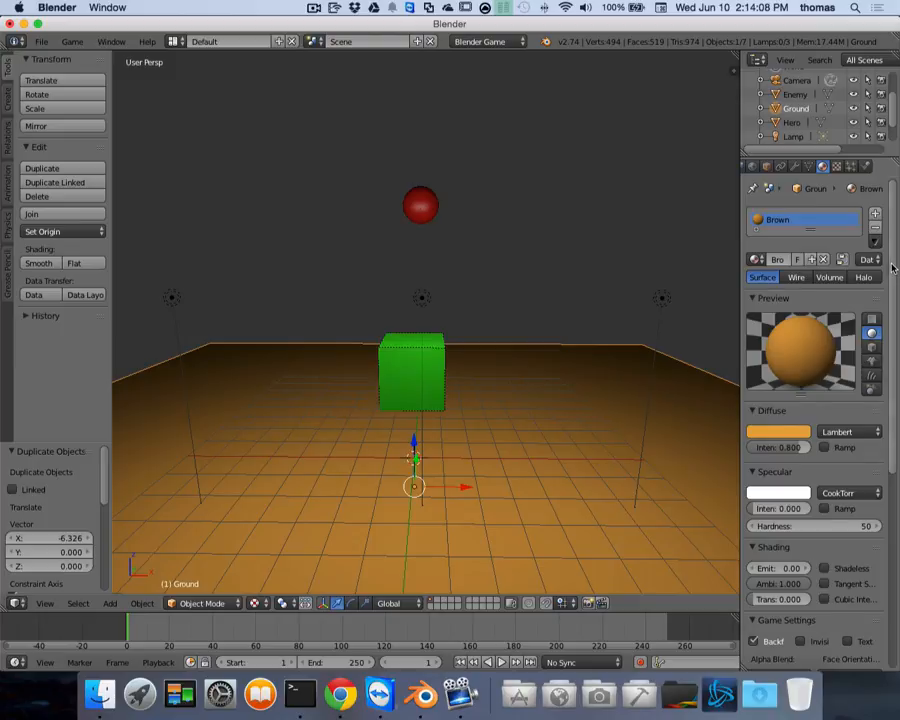
pyautogui.moveTo(893, 272); pyautogui.dragTo(898, 463)
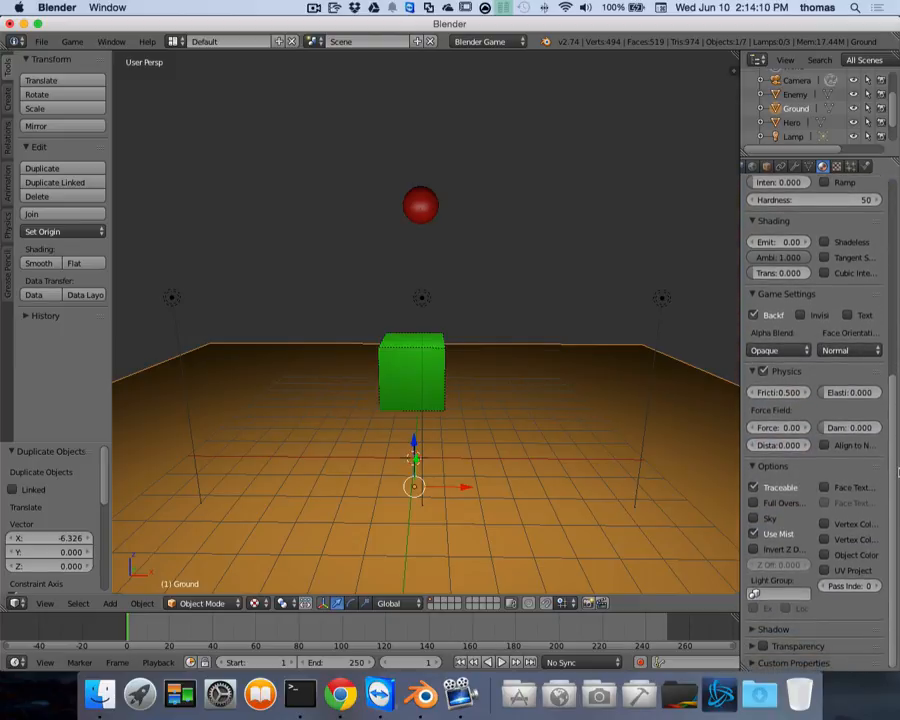
pyautogui.click(765, 371)
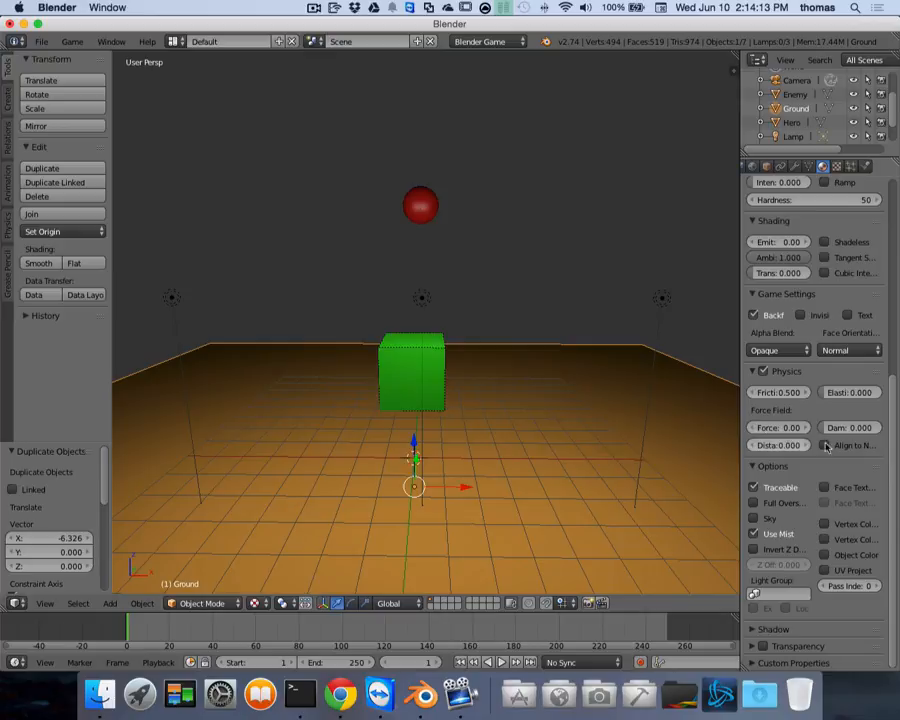
pyautogui.click(791, 394)
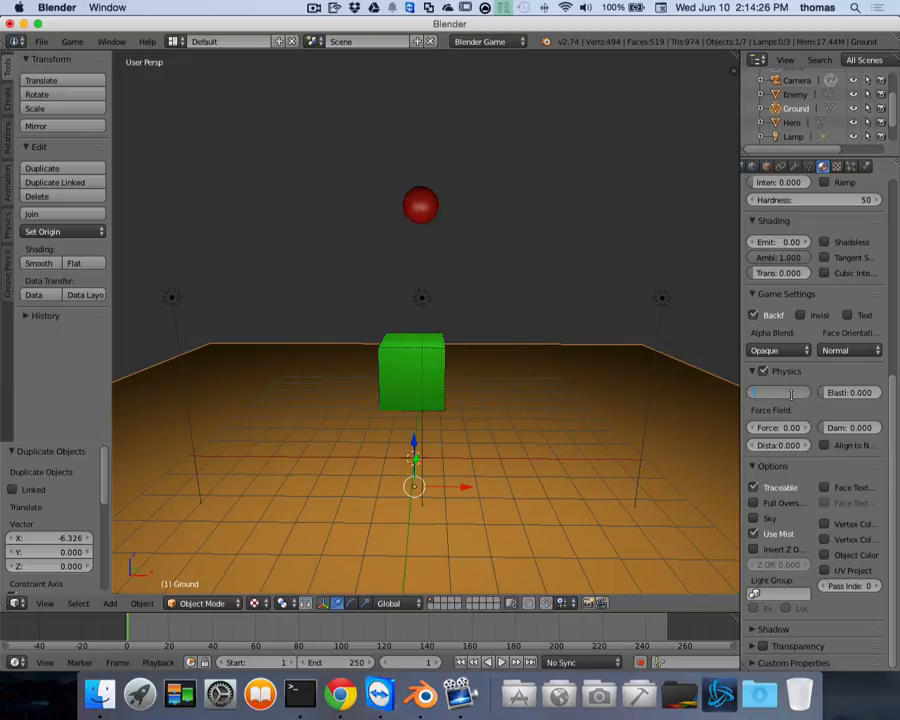
pyautogui.write('.1')
pyautogui.press('Return')
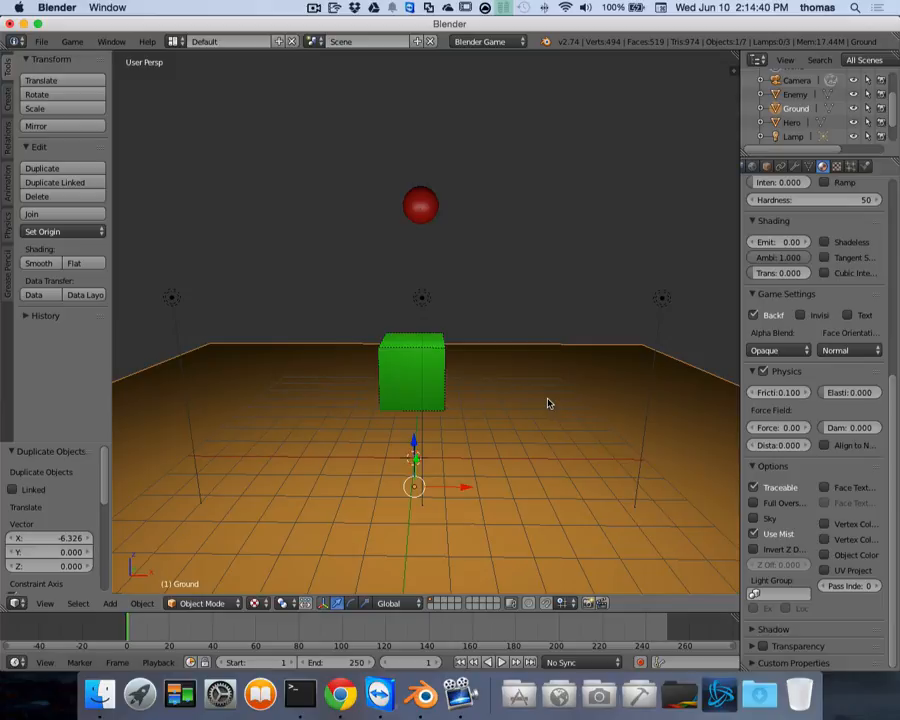
# Step: Rotate the Ground plane 10° about the X axis and inspect its slope from the side
pyautogui.press('r')
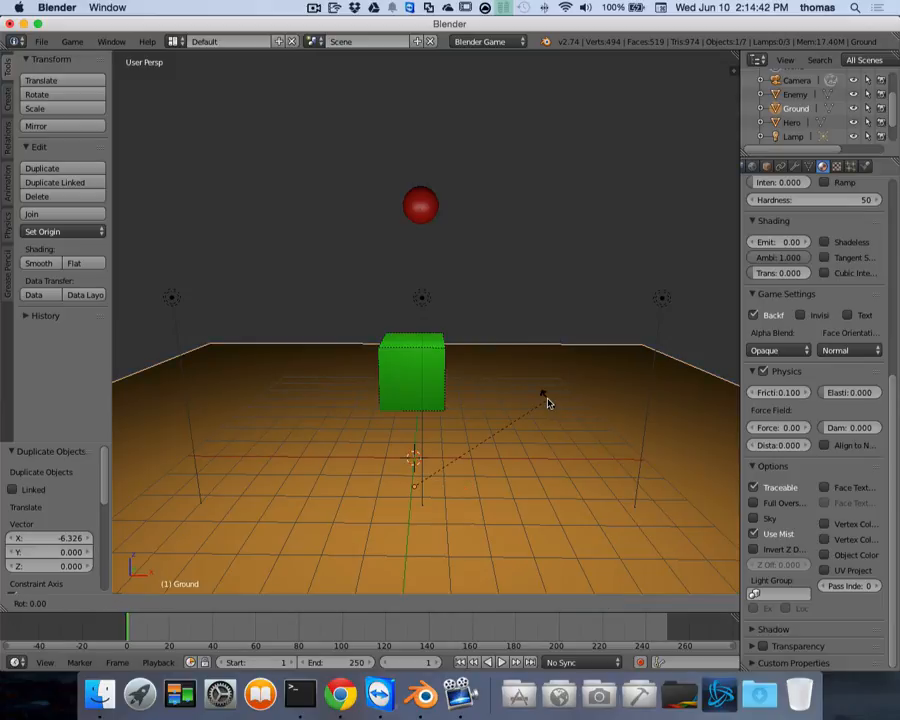
pyautogui.press('x')
pyautogui.write('10')
pyautogui.press('Return')
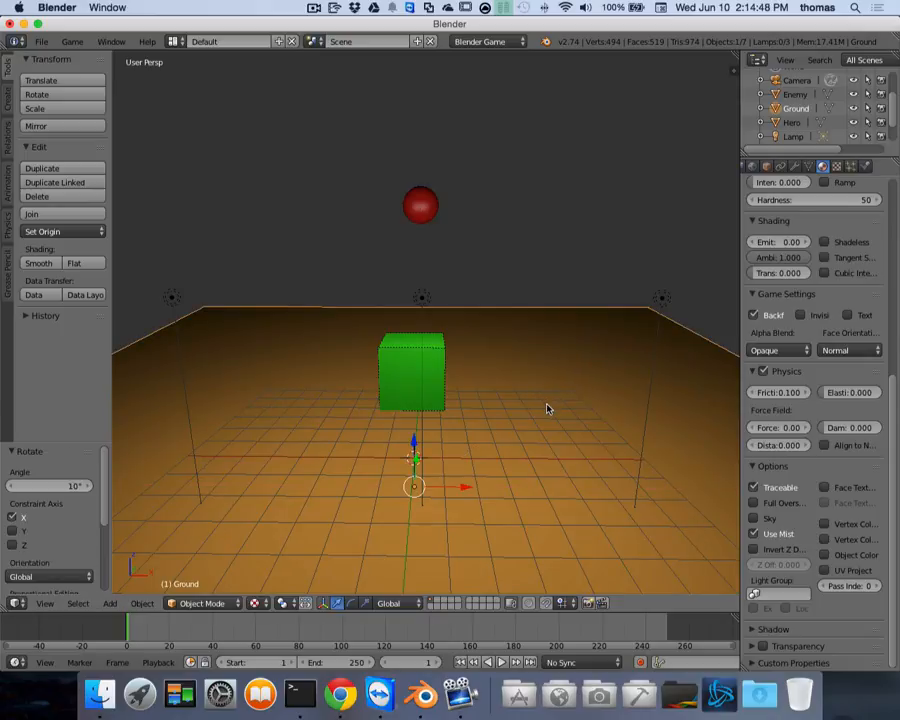
pyautogui.hscroll(10, 552, 406)
pyautogui.hscroll(10, 548, 406)
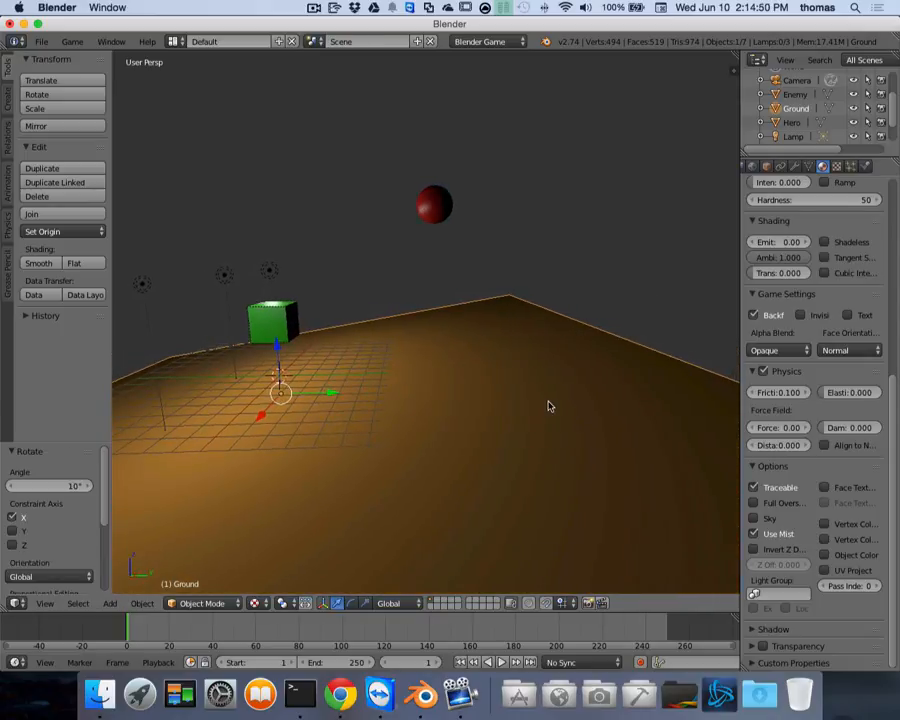
pyautogui.hscroll(6, 547, 406)
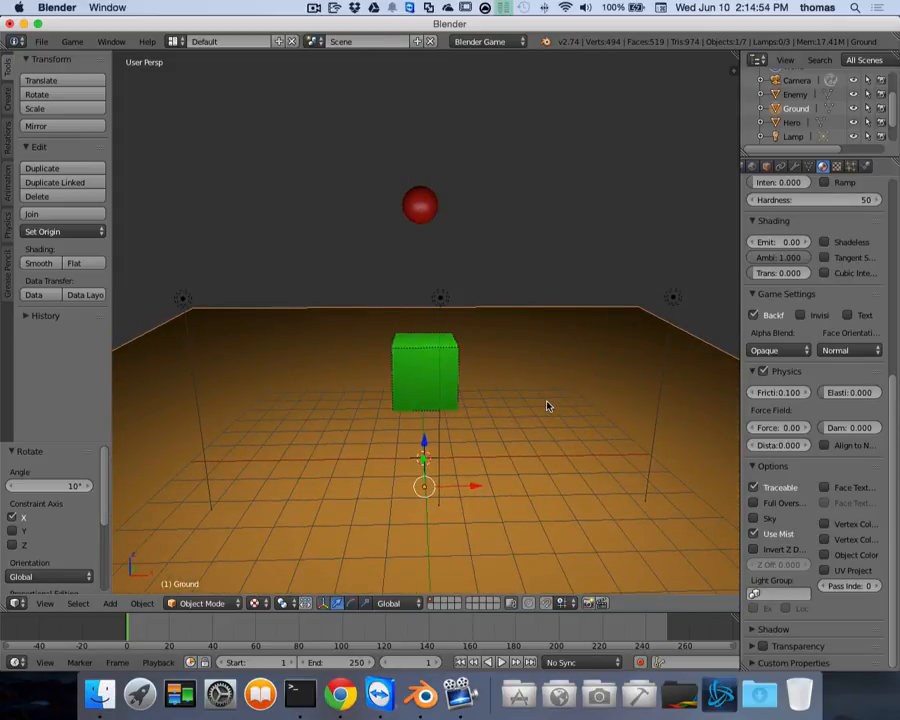
# Step: Run the game repeatedly on the tilted Ground to watch how the Hero and Enemy slide, stopping it after each run
pyautogui.press('p')
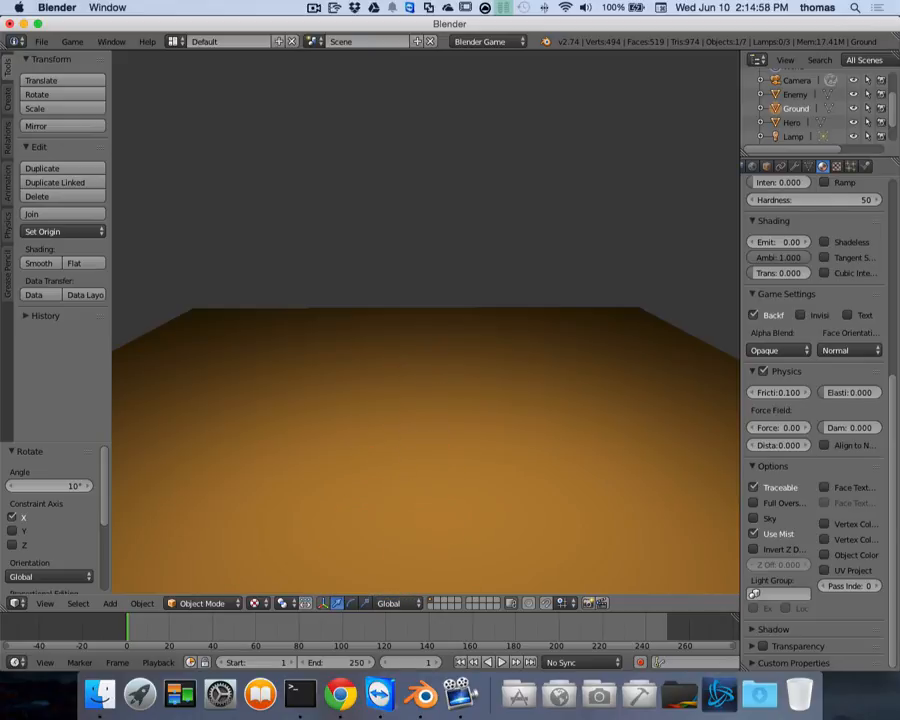
pyautogui.press('Escape')
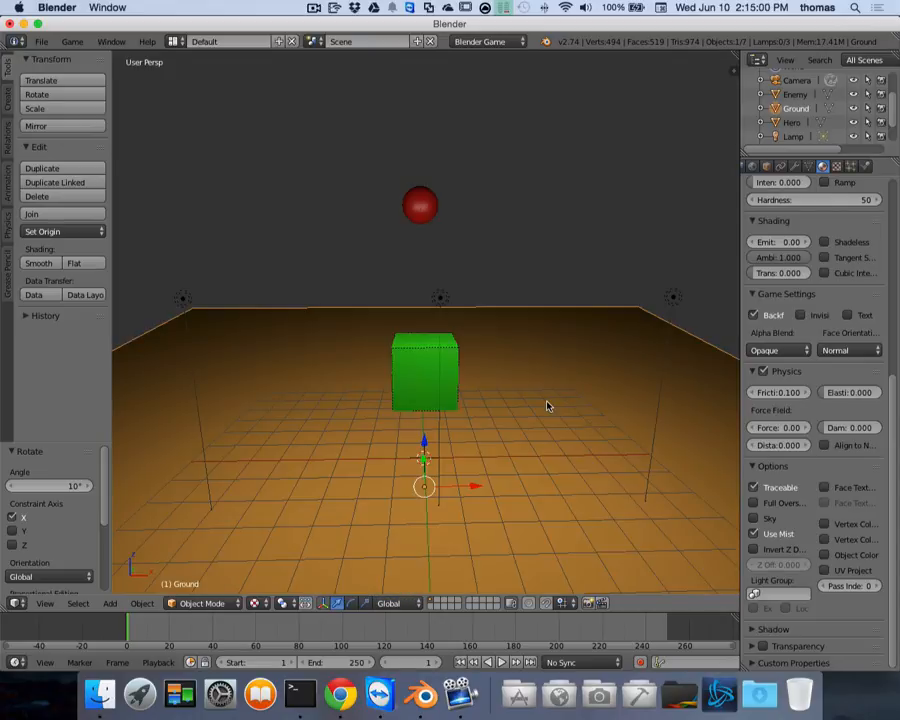
pyautogui.press('p')
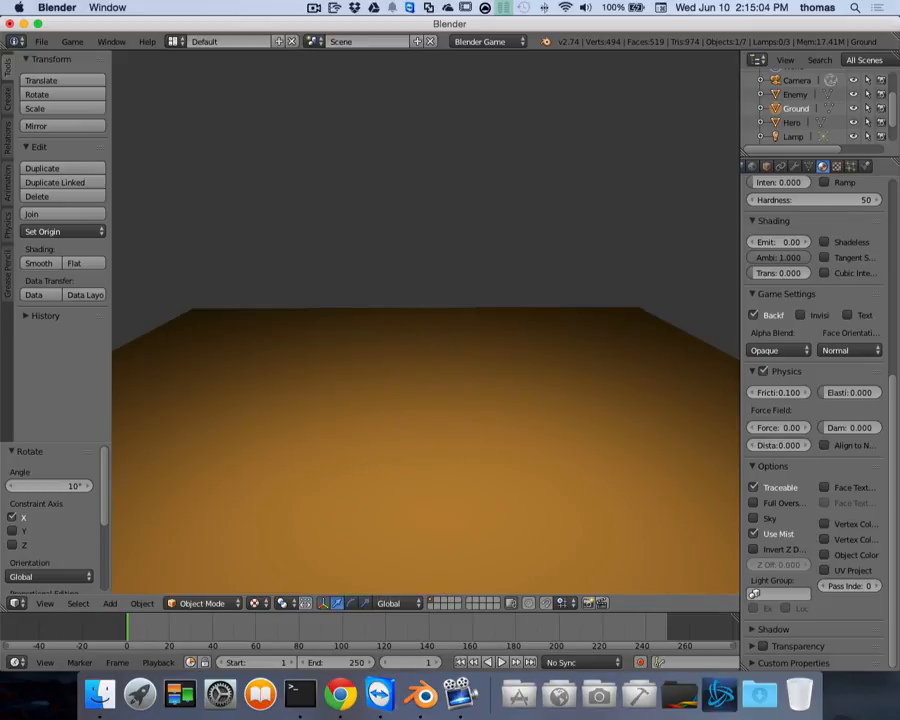
pyautogui.press('Escape')
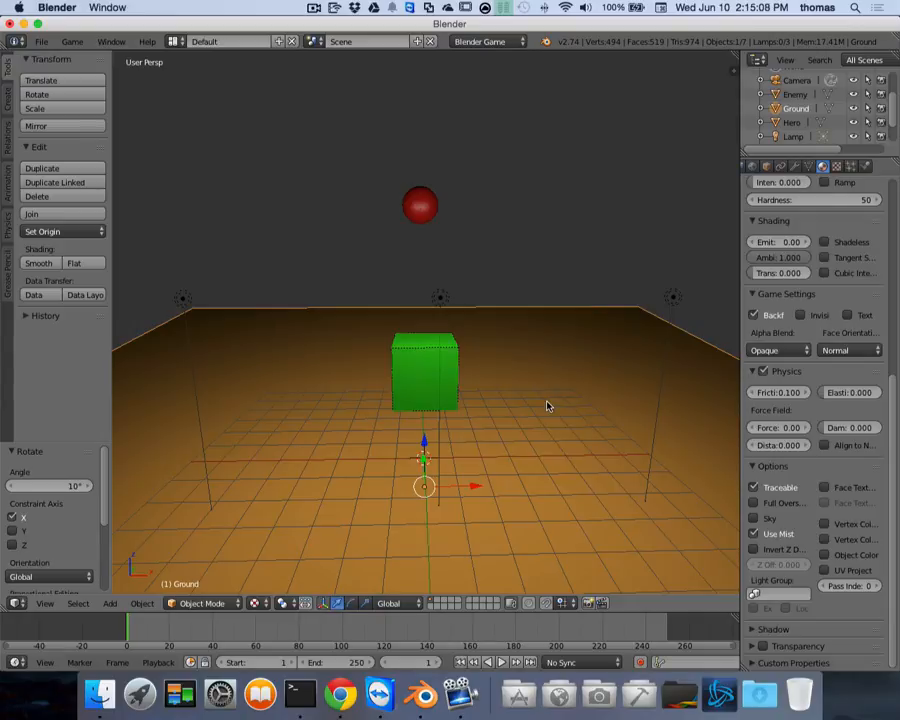
pyautogui.press('p')
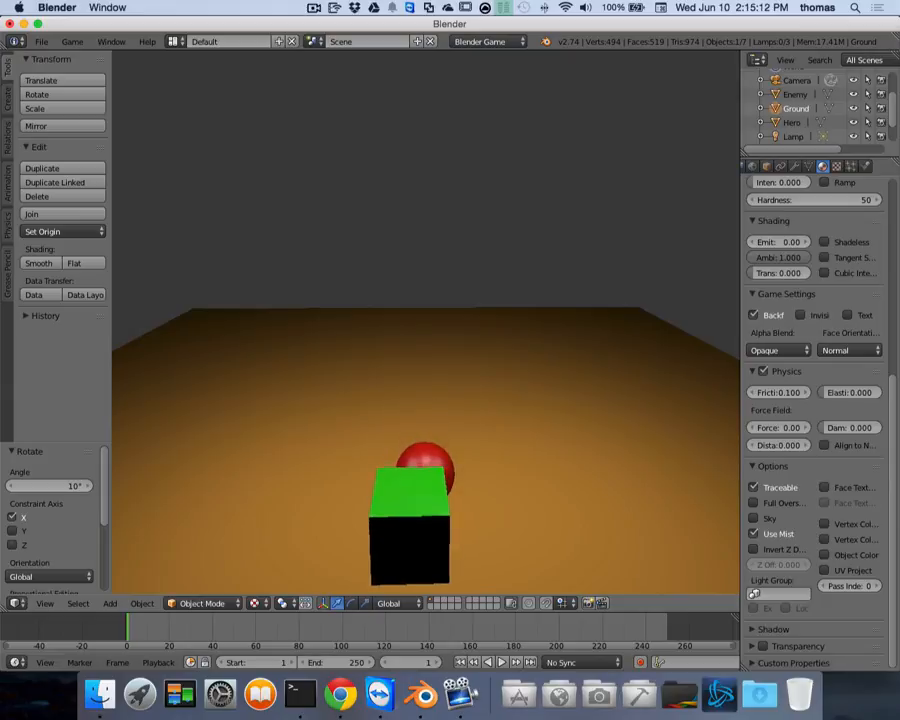
pyautogui.press('Left')
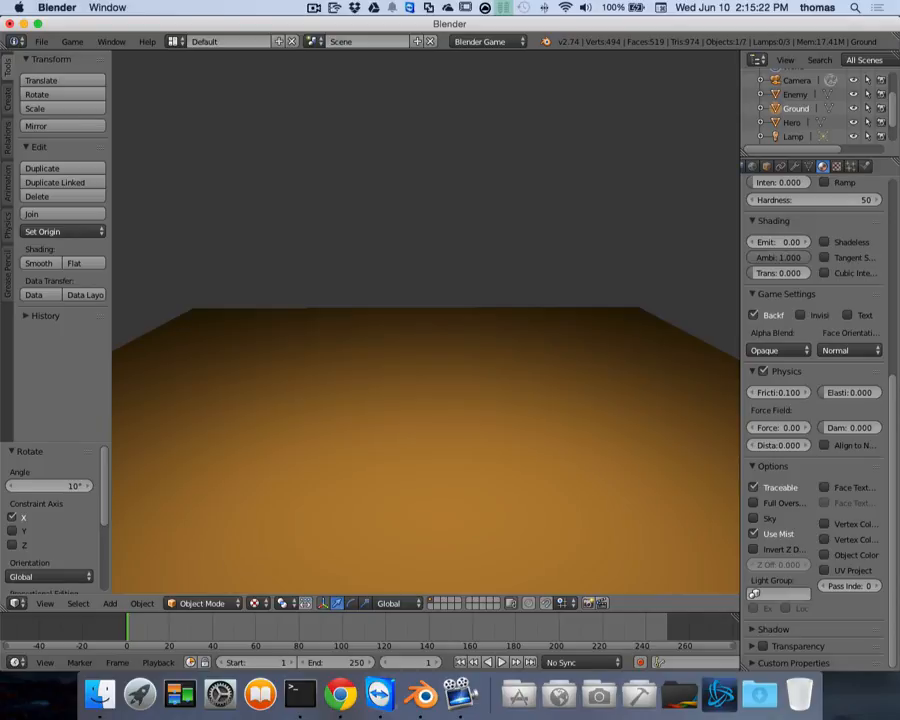
pyautogui.press('Escape')
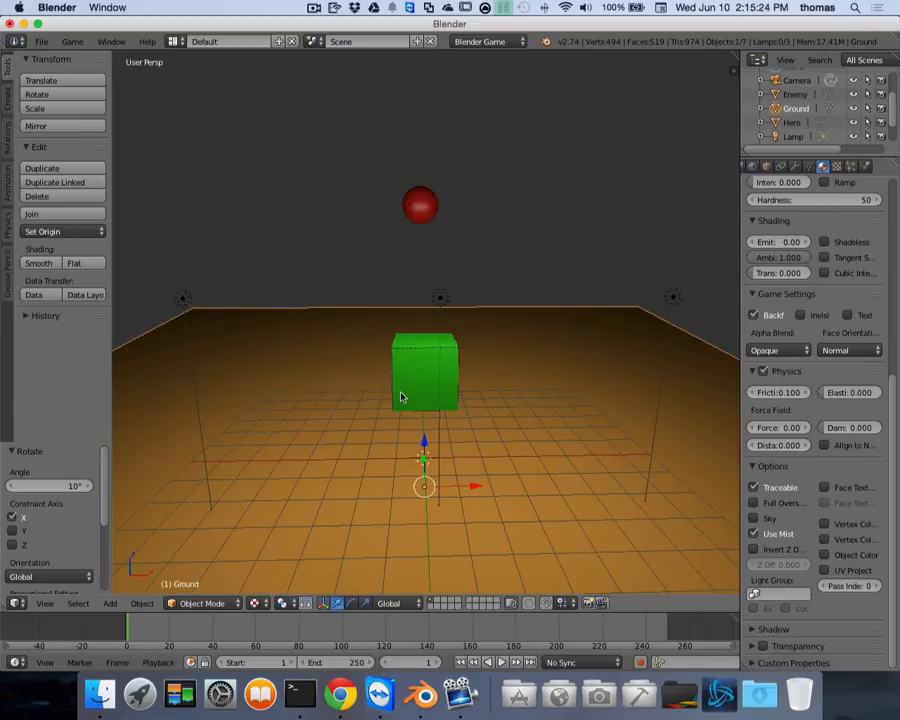
# Step: Rotate the Ground plane by -10° about the X axis
pyautogui.press('r')
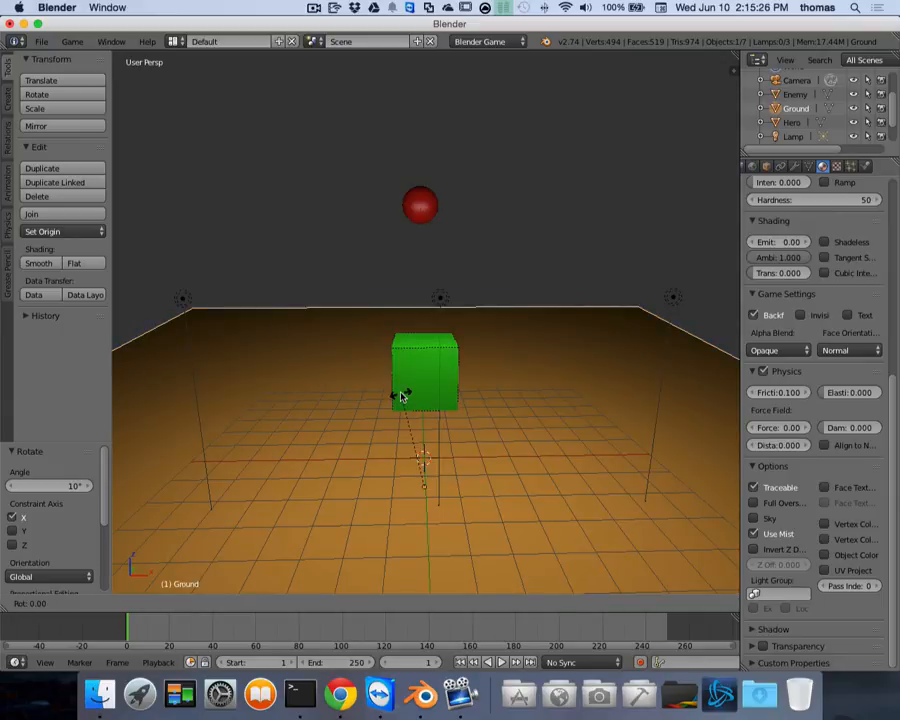
pyautogui.press('x')
pyautogui.write('-10')
pyautogui.press('Return')
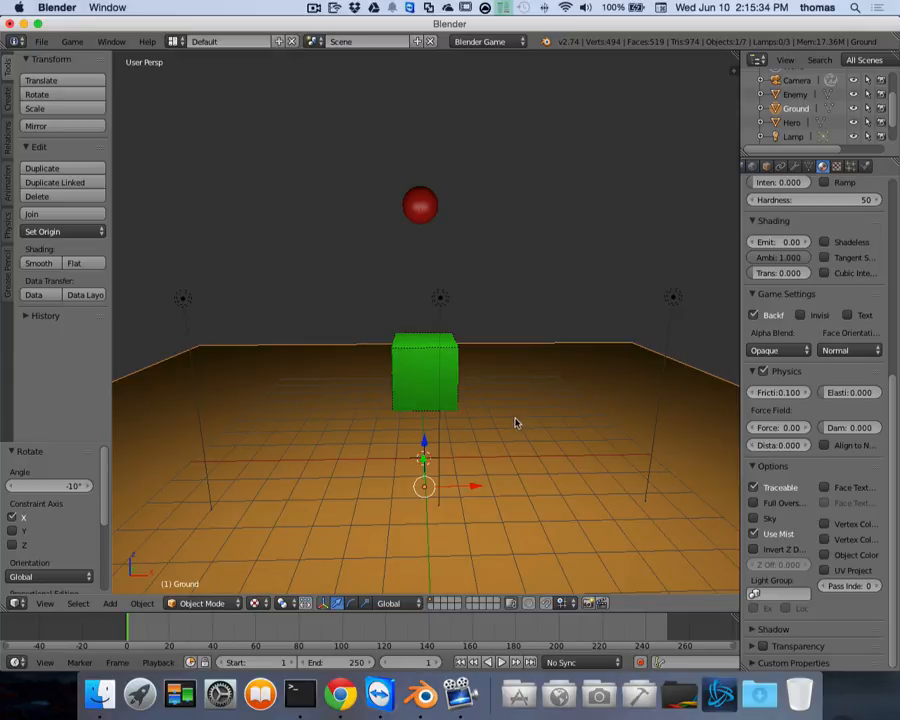
# Step: Test-run the game on the level Ground, stop it, and set the Ground material's elasticity to about 0.506
pyautogui.press('p')
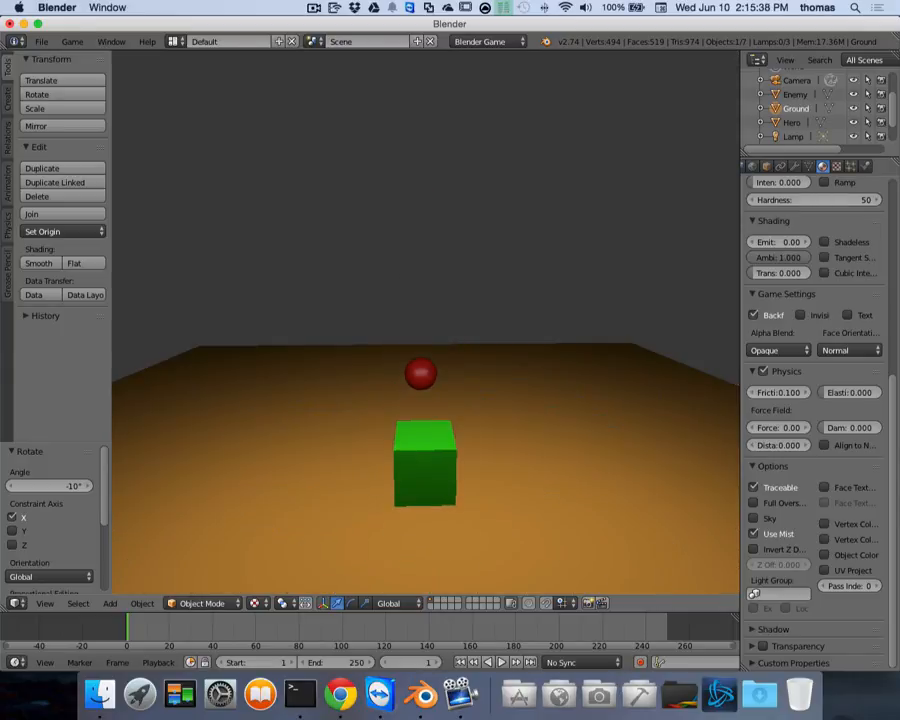
pyautogui.press('Escape')
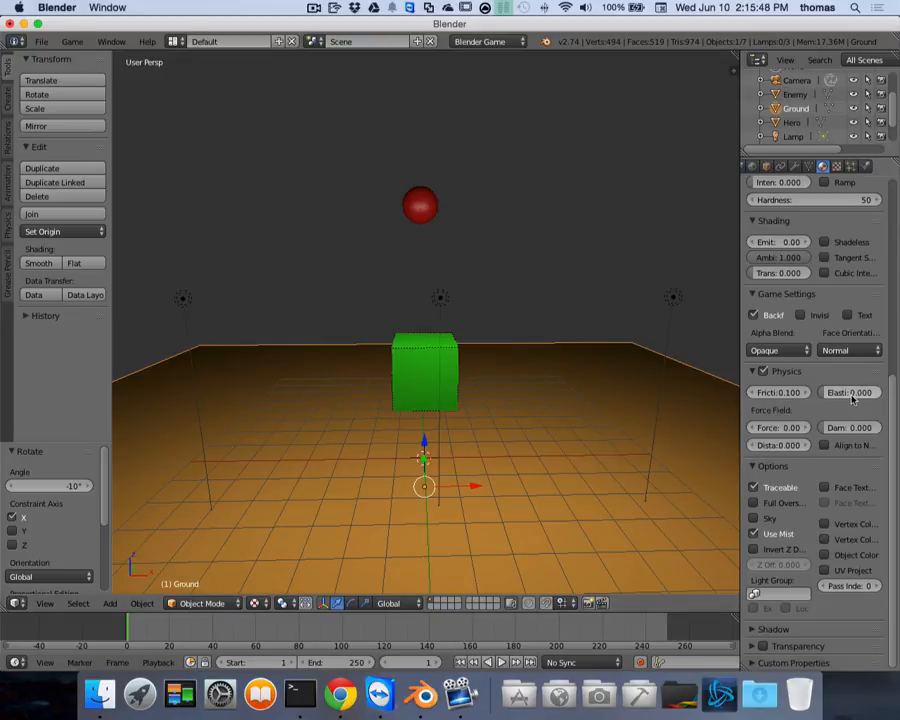
pyautogui.moveTo(826, 397); pyautogui.dragTo(892, 397)
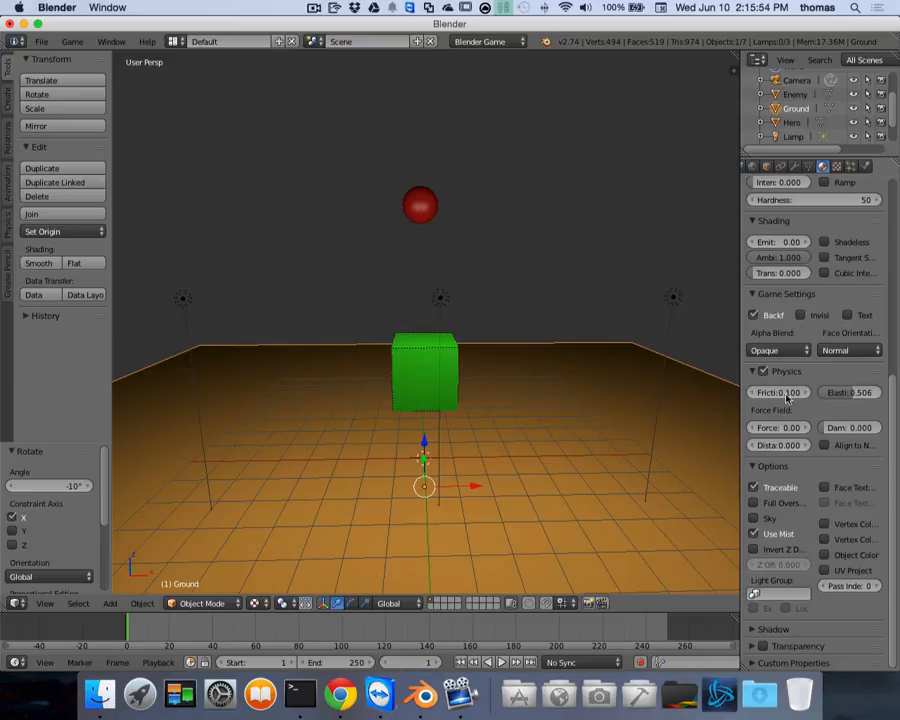
# Step: Run the game, drive the Hero beside the Enemy, push it sideways along the Ground, and stop the game
pyautogui.press('p')
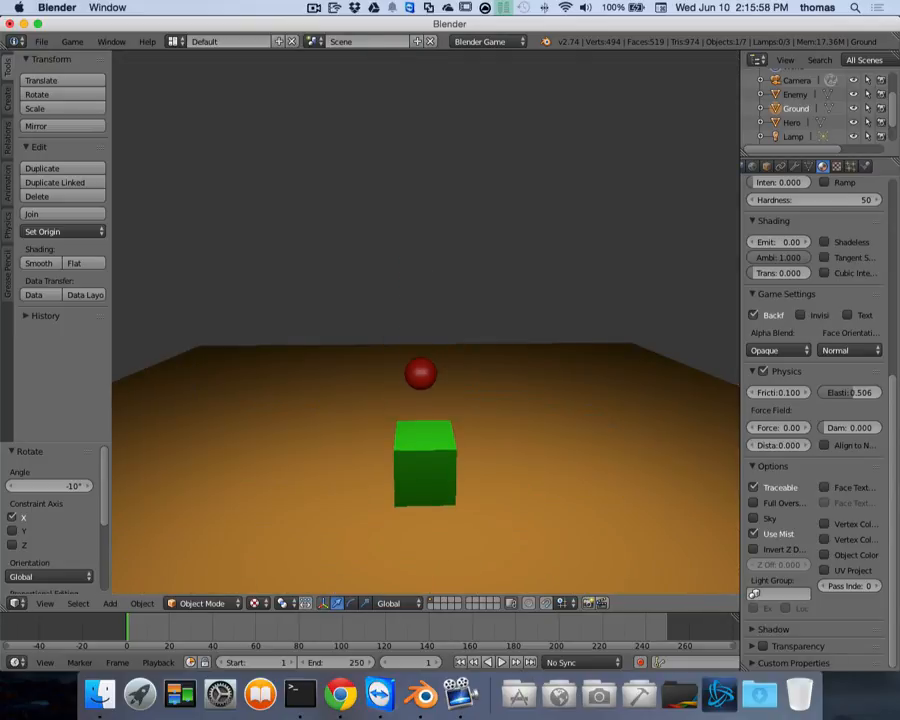
pyautogui.press('Up')
pyautogui.press('Left')
pyautogui.press('Up')
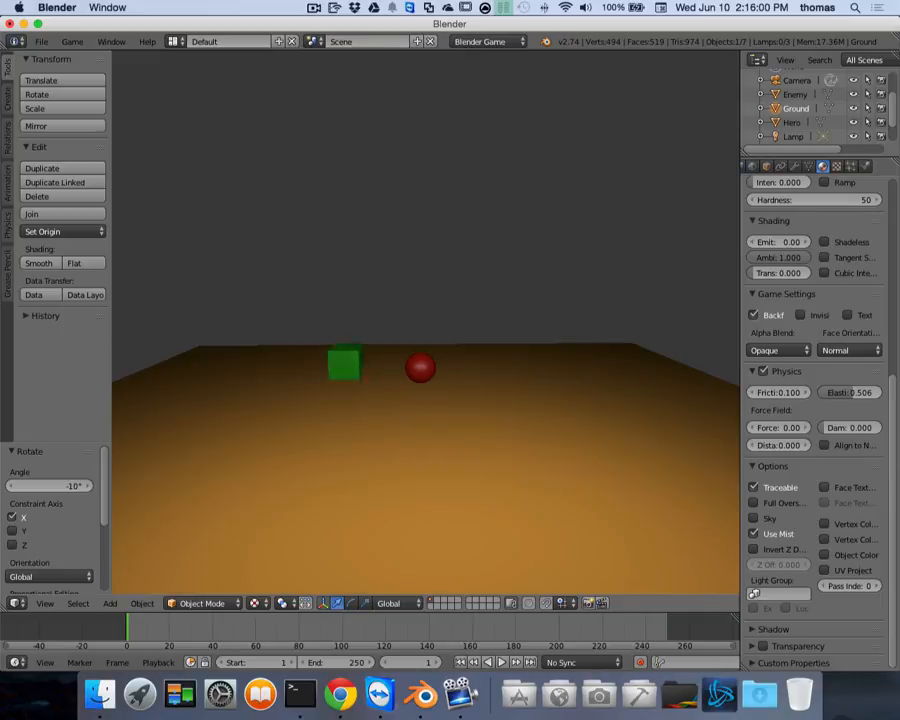
pyautogui.press('Right')
pyautogui.press('Left')
pyautogui.press('Down')
pyautogui.press('Right')
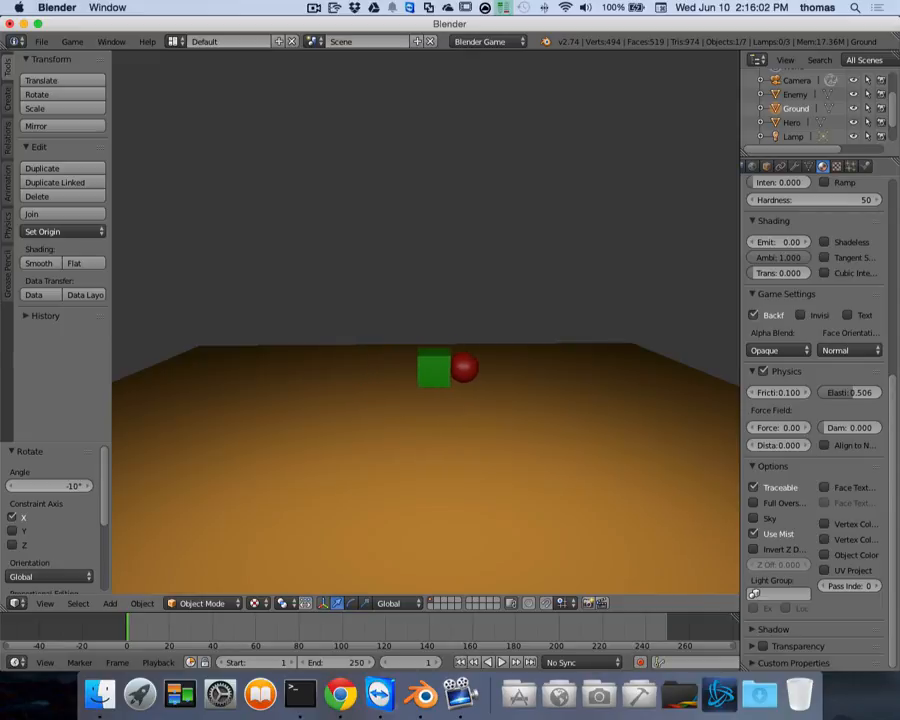
pyautogui.press('Left')
pyautogui.press('Right')
pyautogui.press('Left')
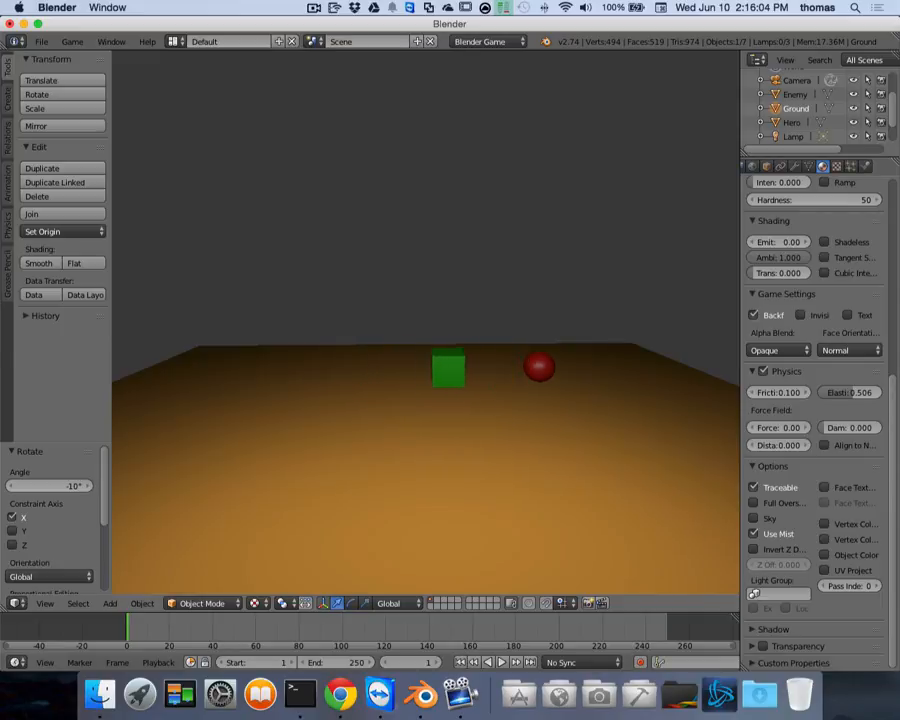
pyautogui.press('Right')
pyautogui.press('Left')
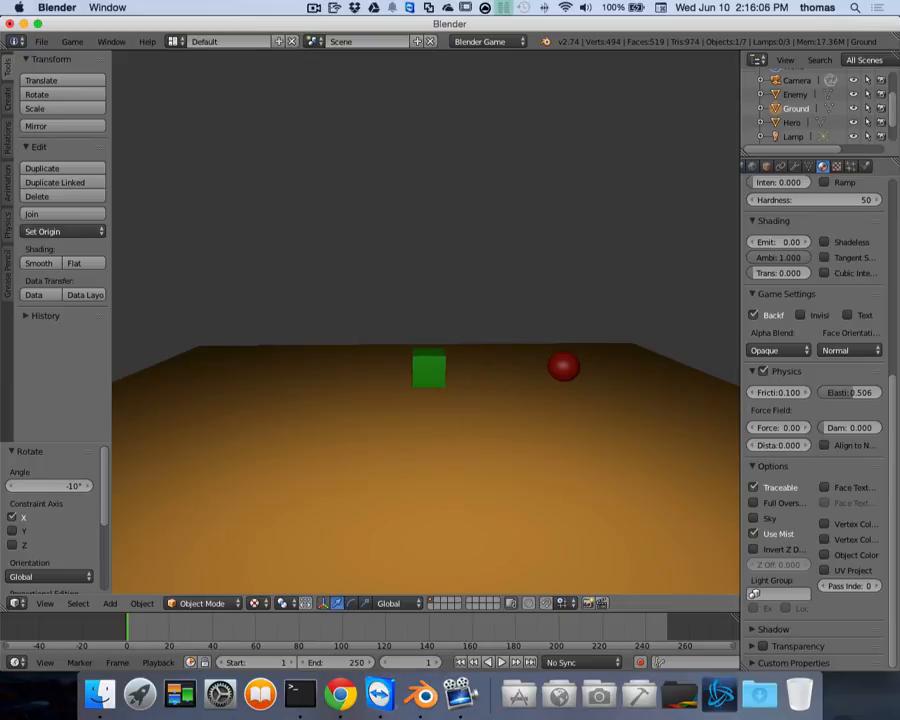
pyautogui.press('Escape')
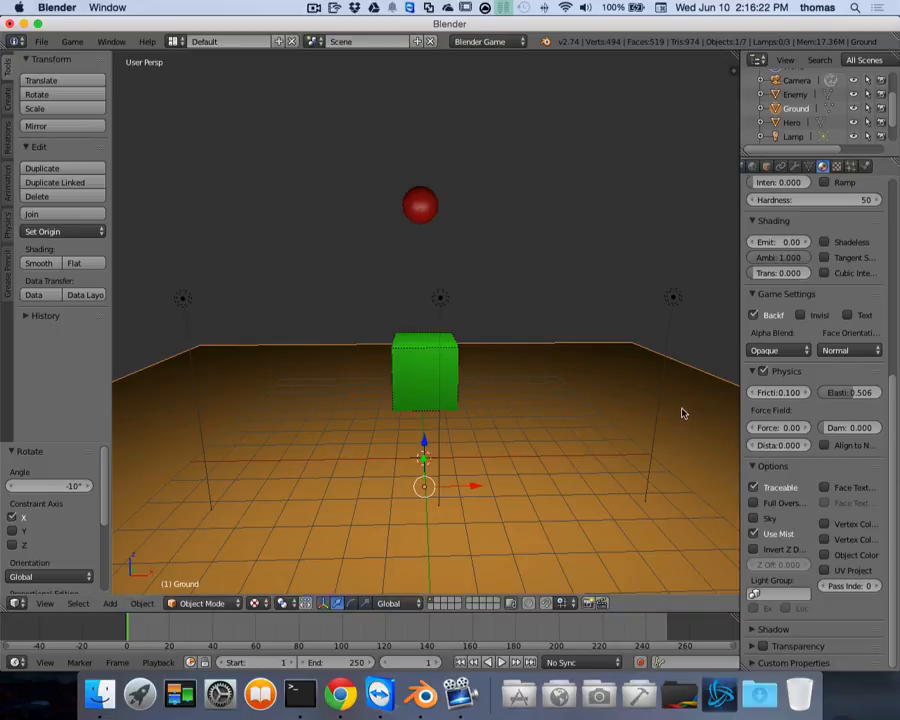
# Step: Set the Enemy sphere's material physics to a friction of 0.1 and an elasticity of 0.5
pyautogui.click(423, 207)
pyautogui.rightClick(424, 212)
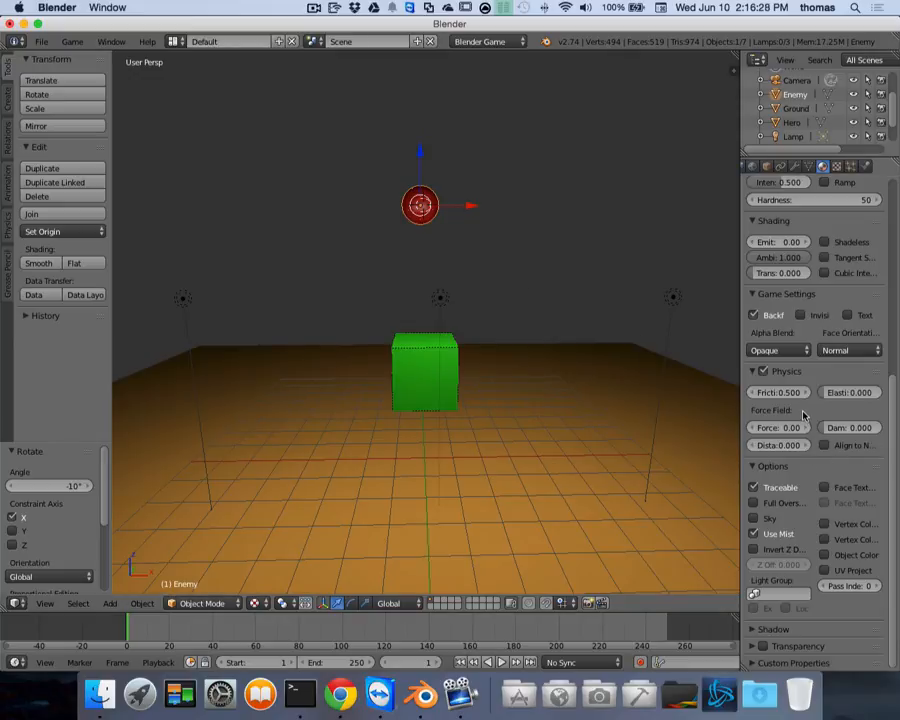
pyautogui.click(795, 394)
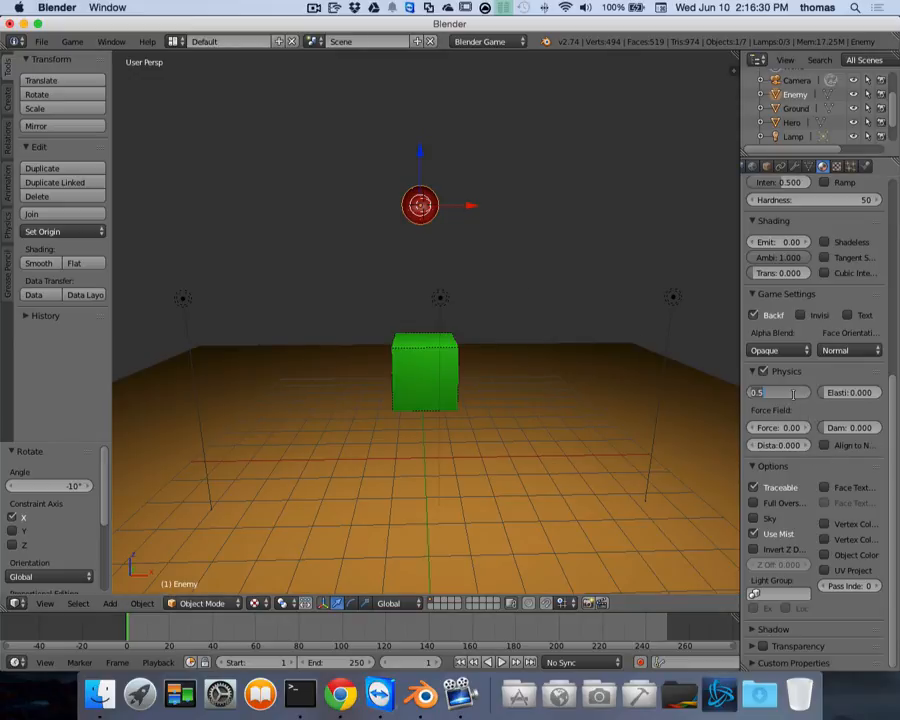
pyautogui.write('0.1')
pyautogui.press('Return')
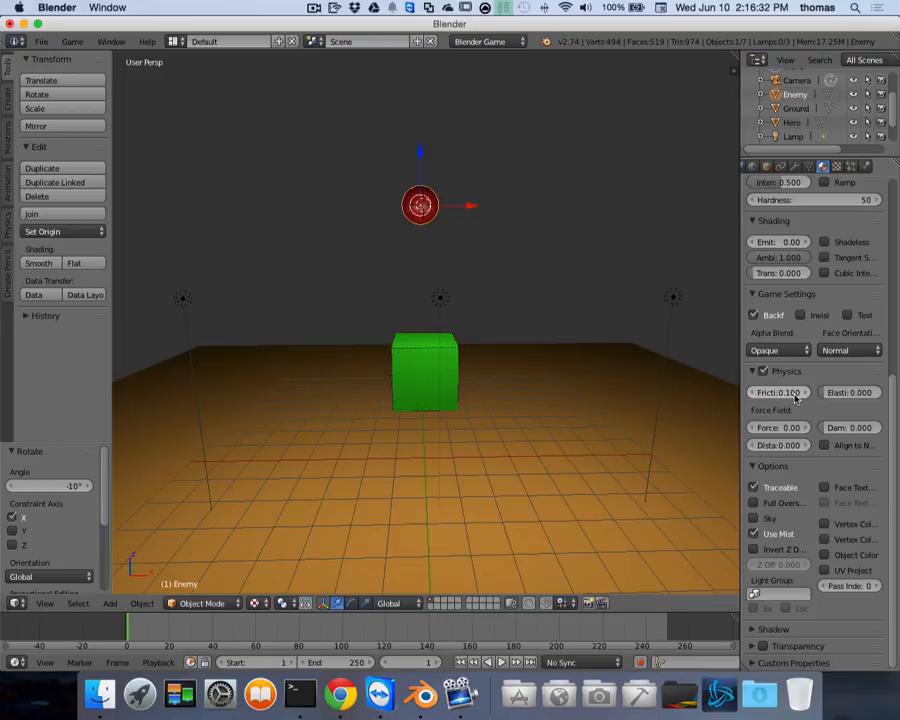
pyautogui.click(863, 393)
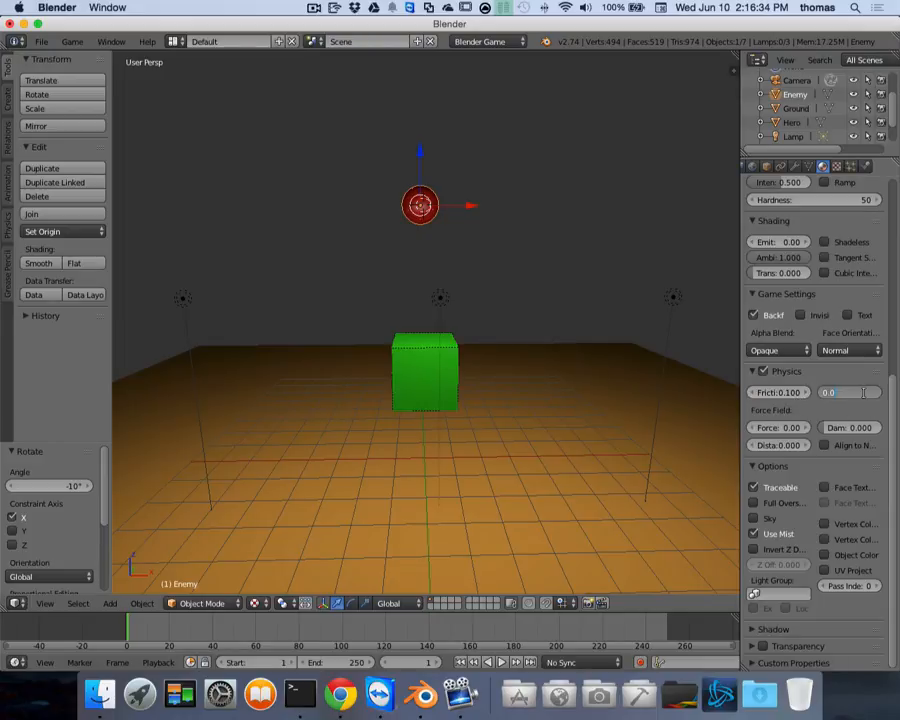
pyautogui.write('.5')
pyautogui.press('Return')
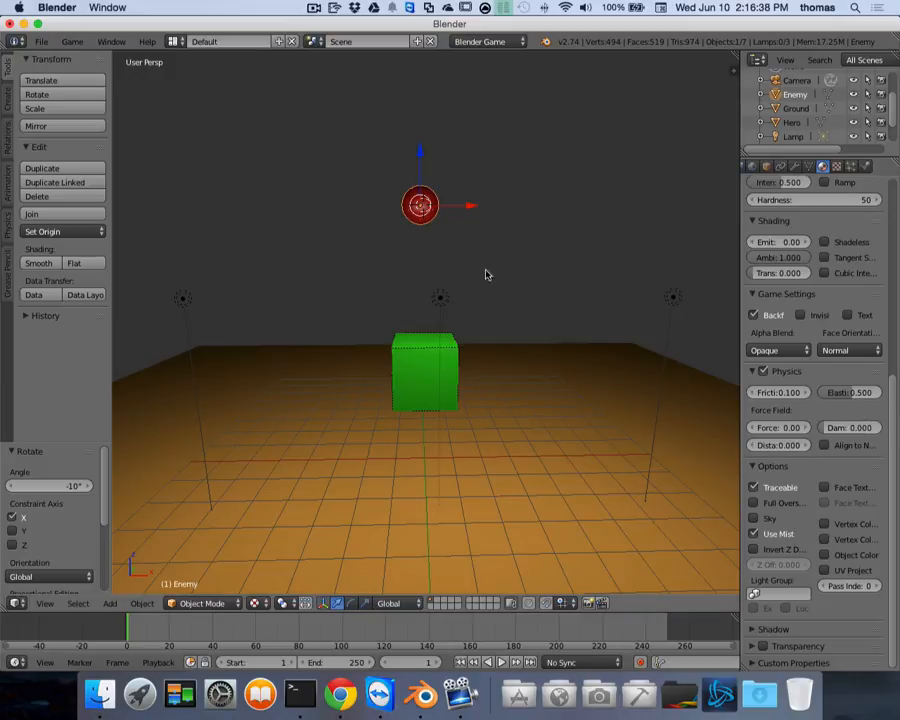
# Step: Run the game twice to watch how the Enemy lands on the Ground, stopping it after each run
pyautogui.press('p')
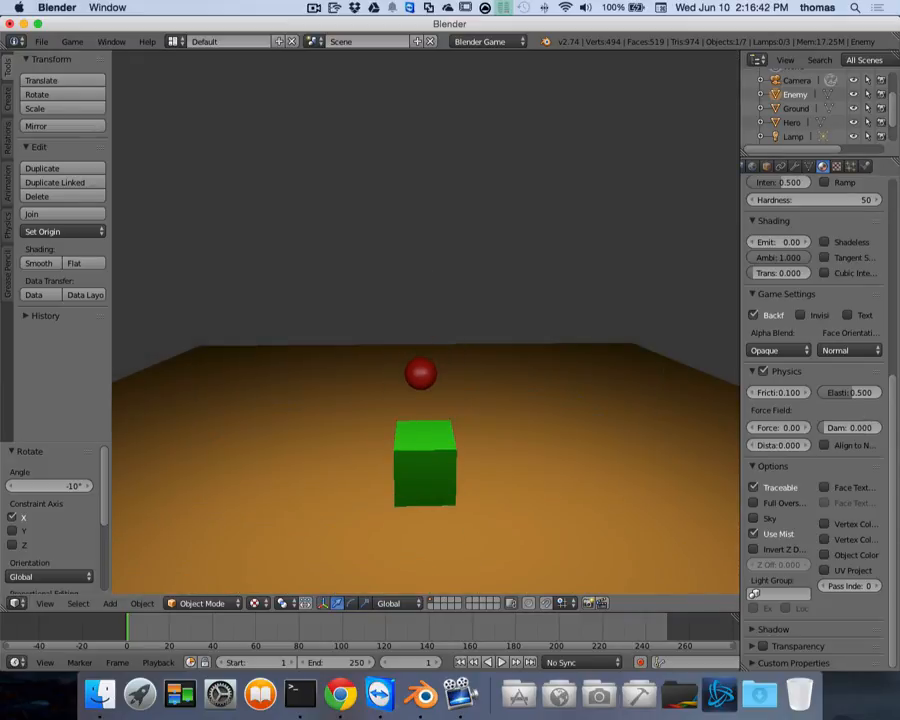
pyautogui.press('Escape')
pyautogui.press('p')
pyautogui.press('Escape')
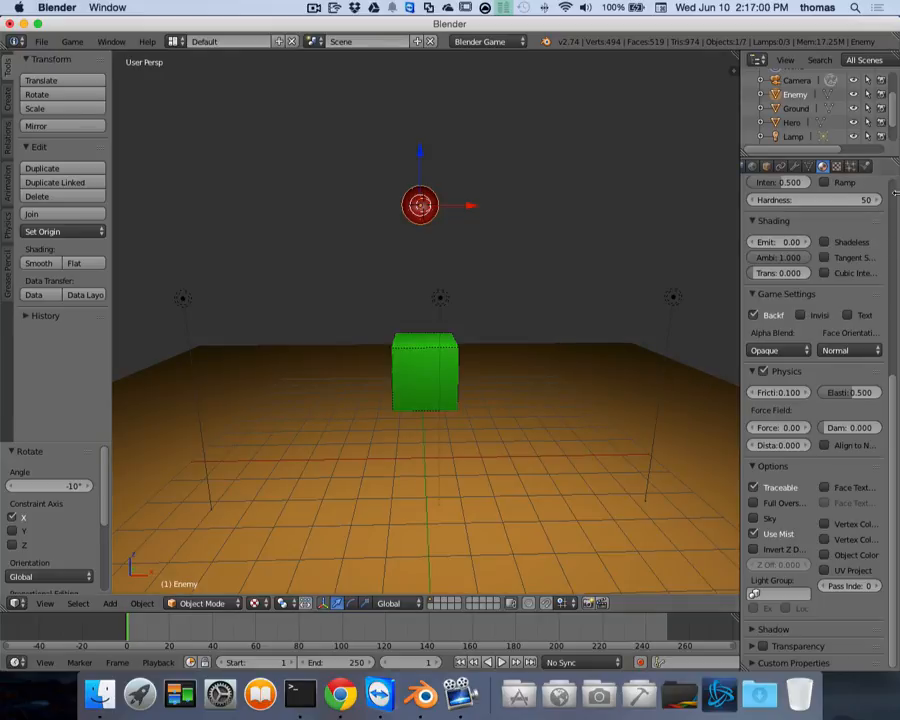
# Step: Set the Enemy sphere's rigid body mass to 0.5 in its physics settings
pyautogui.click(866, 167)
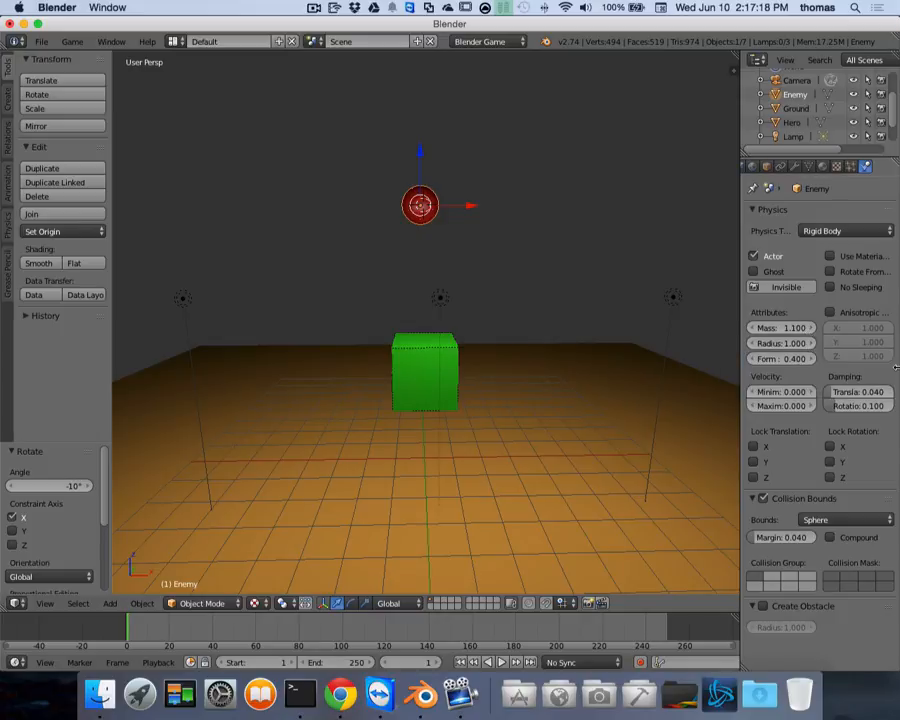
pyautogui.click(789, 328)
pyautogui.write('1.1')
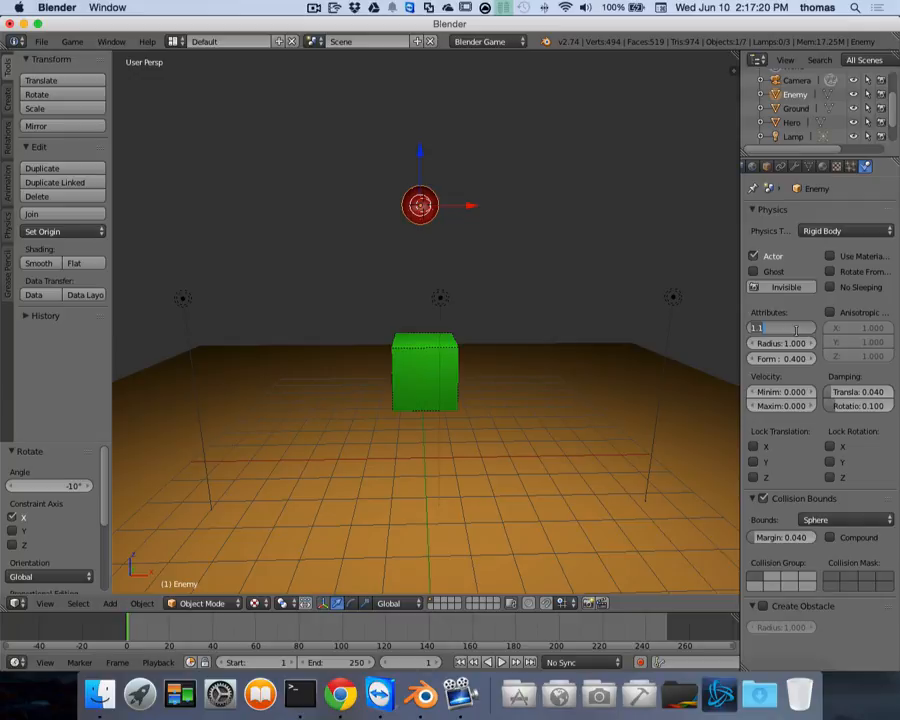
pyautogui.press('BackSpace')
pyautogui.press('BackSpace')
pyautogui.press('BackSpace')
pyautogui.write('.5')
pyautogui.press('Return')
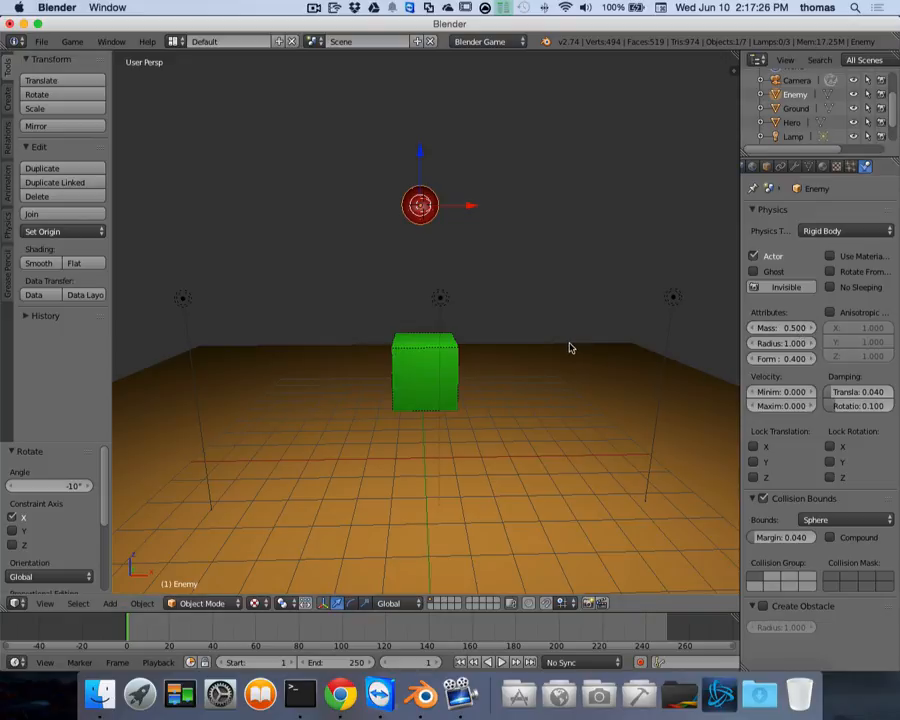
# Step: Run the game, push the lighter Enemy sideways with the Hero, drive the Hero back towards the camera, and stop the game
pyautogui.press('p')
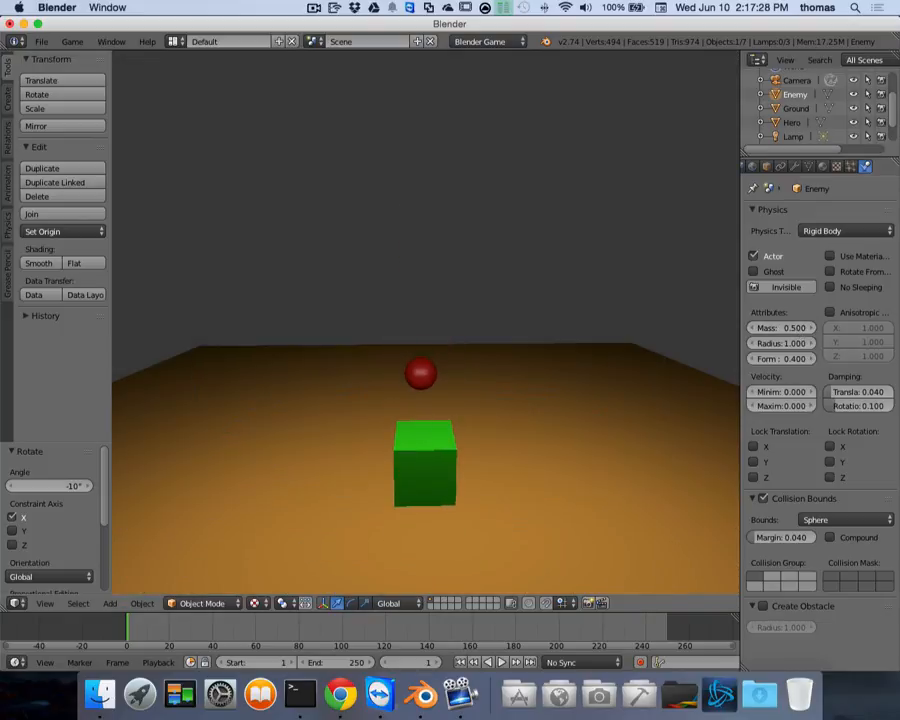
pyautogui.press('Left')
pyautogui.press('Up')
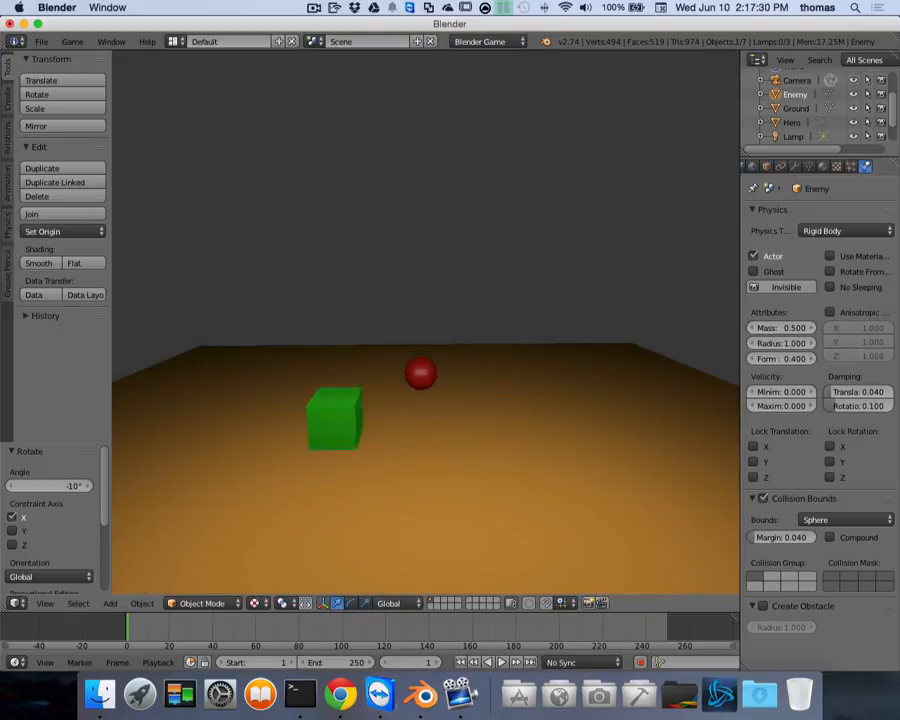
pyautogui.press('Right')
pyautogui.press('Left')
pyautogui.press('Right')
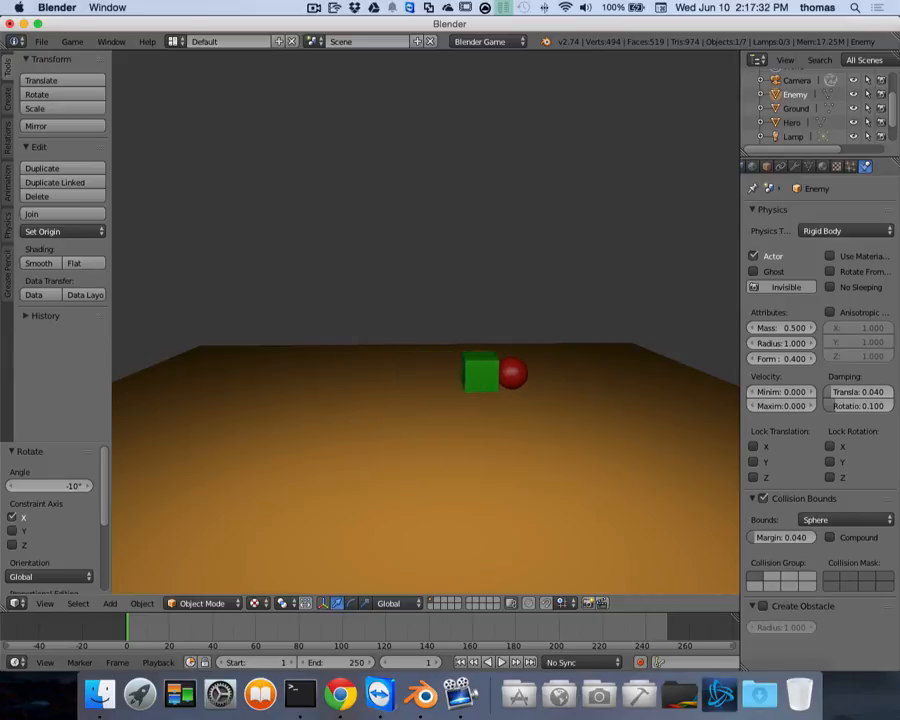
pyautogui.press('Left')
pyautogui.press('Down')
pyautogui.press('Right')
pyautogui.press('Left')
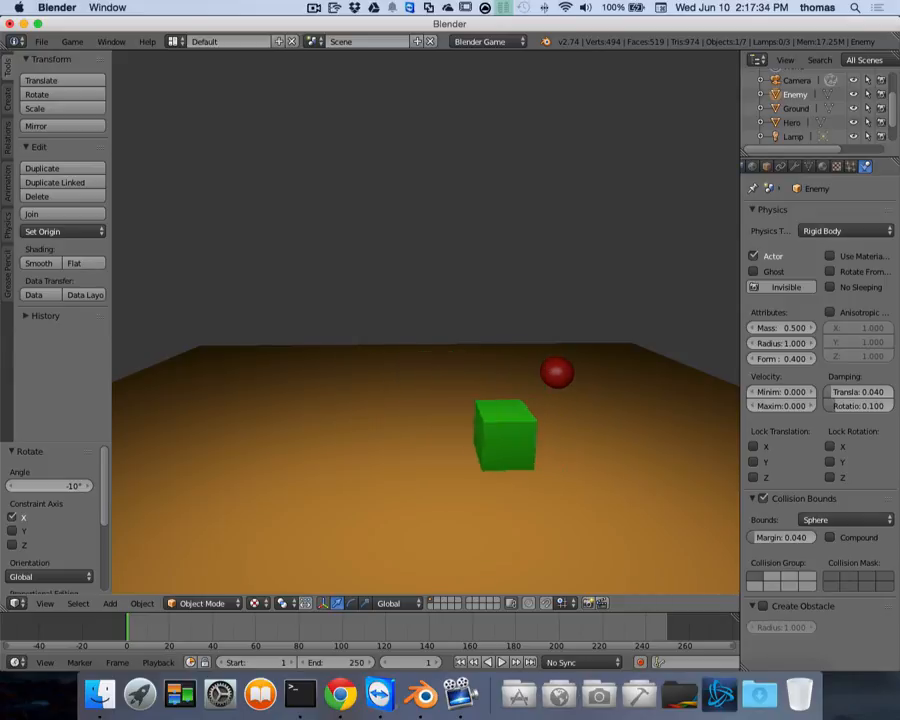
pyautogui.press('Down')
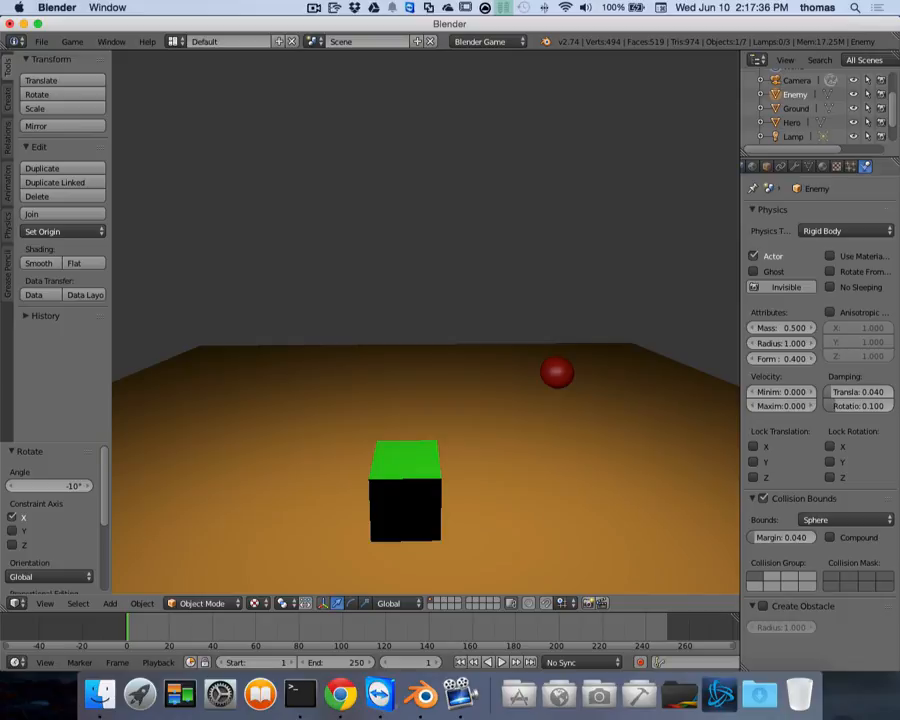
pyautogui.press('Escape')
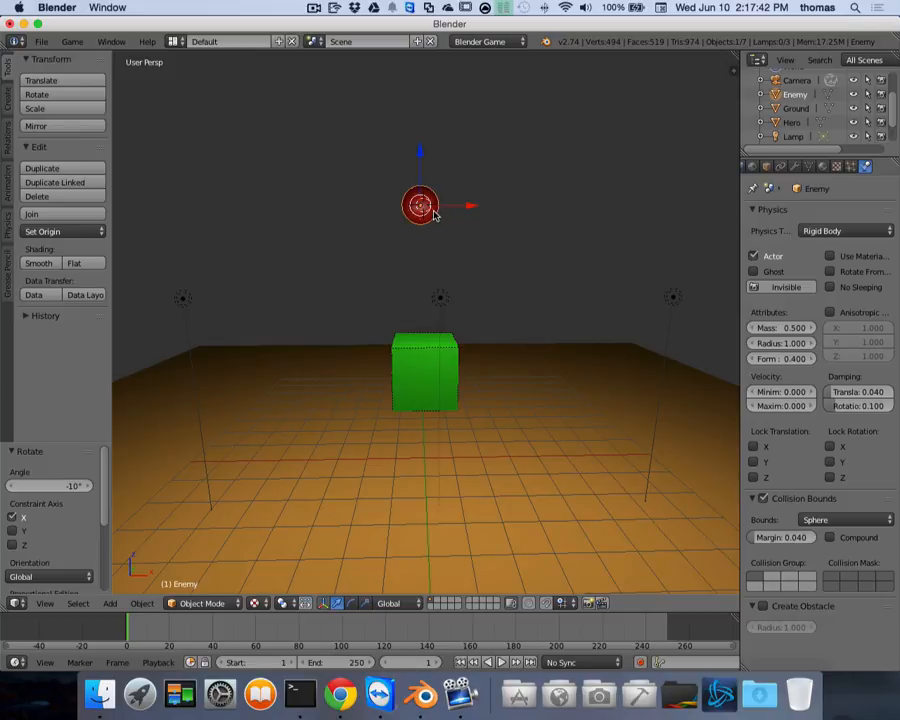
# Step: Enable Rotate From Normal for the Enemy, then run the game and push the Enemy towards the camera with the Hero
pyautogui.click(857, 276)
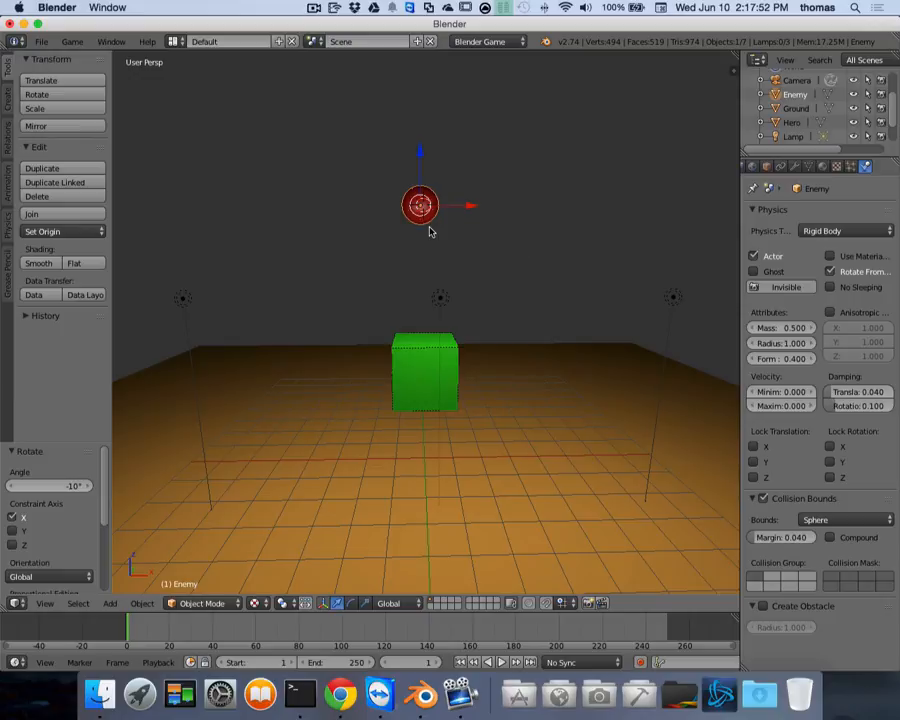
pyautogui.press('p')
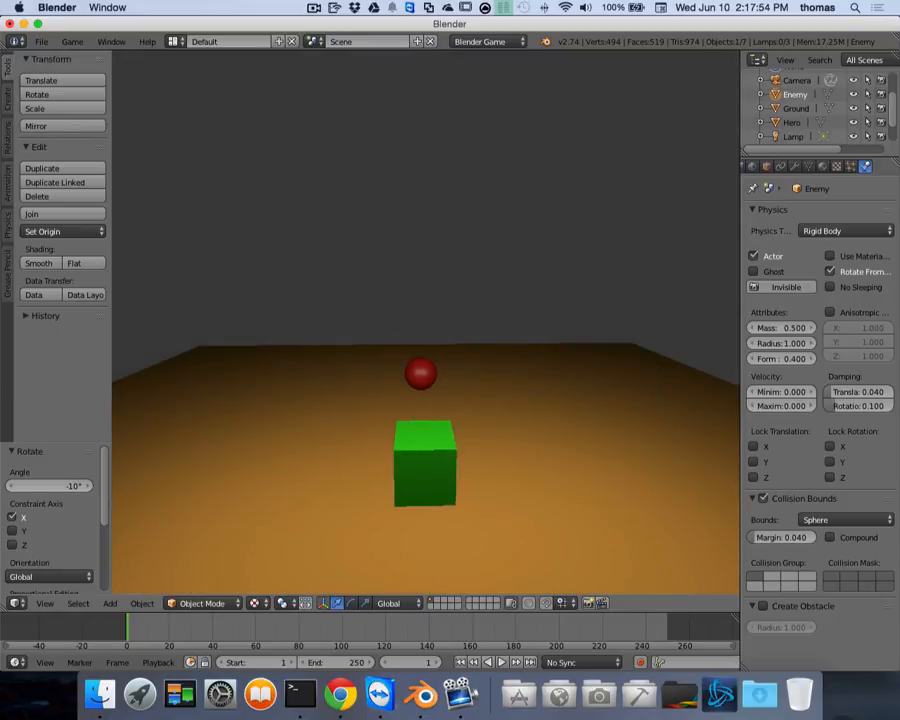
pyautogui.press('Up')
pyautogui.press('Left')
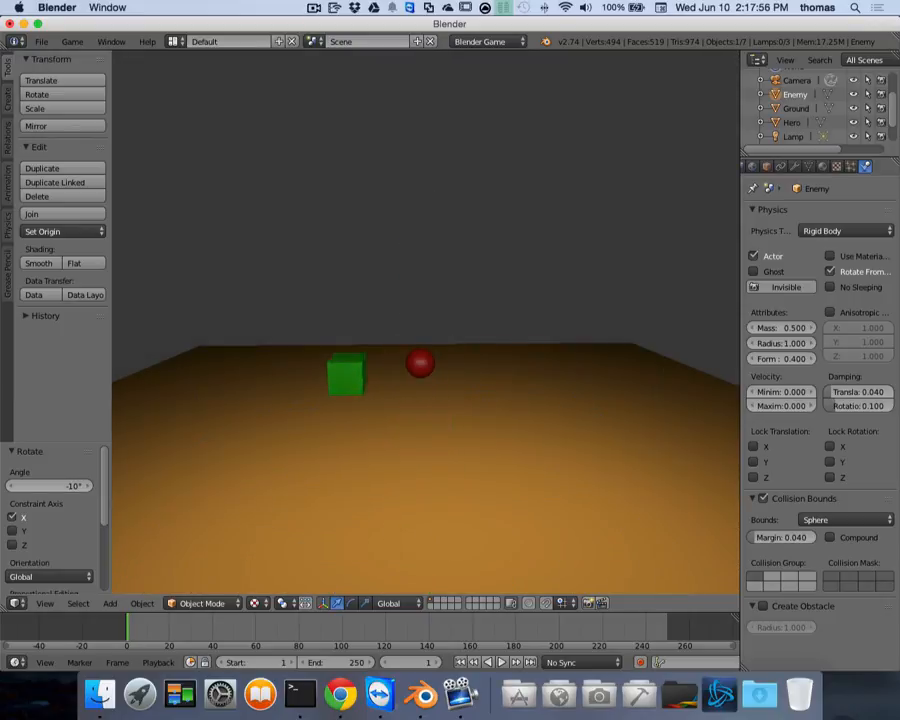
pyautogui.press('Up')
pyautogui.press('Right')
pyautogui.press('Left')
pyautogui.press('Down')
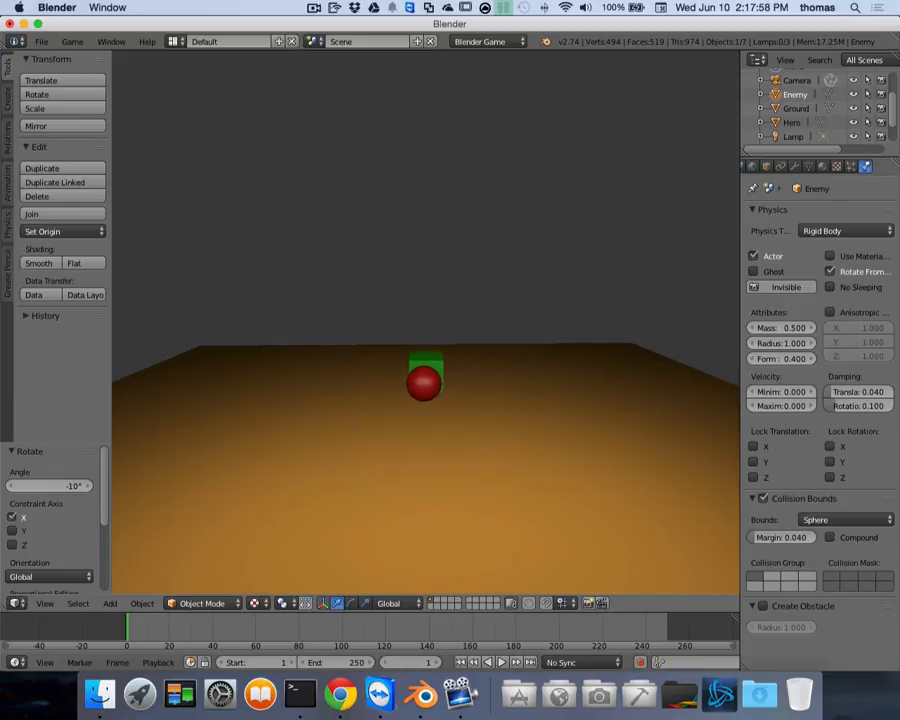
pyautogui.press('Down')
pyautogui.press('Left')
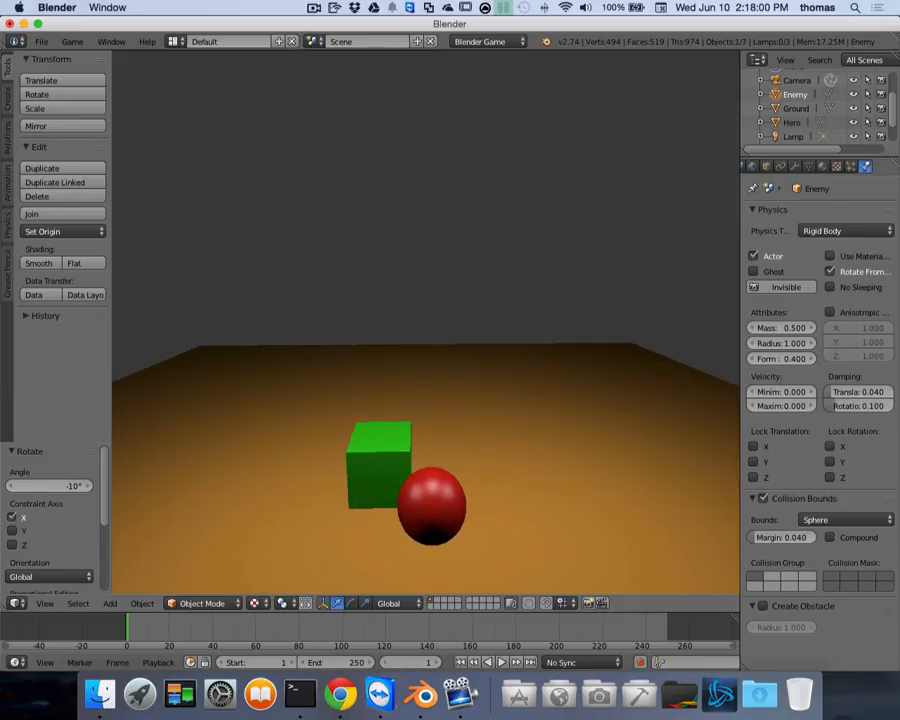
# Step: Bump the Enemy repeatedly sideways across the front of the Ground with the Hero, and stop the game
pyautogui.press('Down')
pyautogui.press('Right')
pyautogui.press('Left')
pyautogui.press('Right')
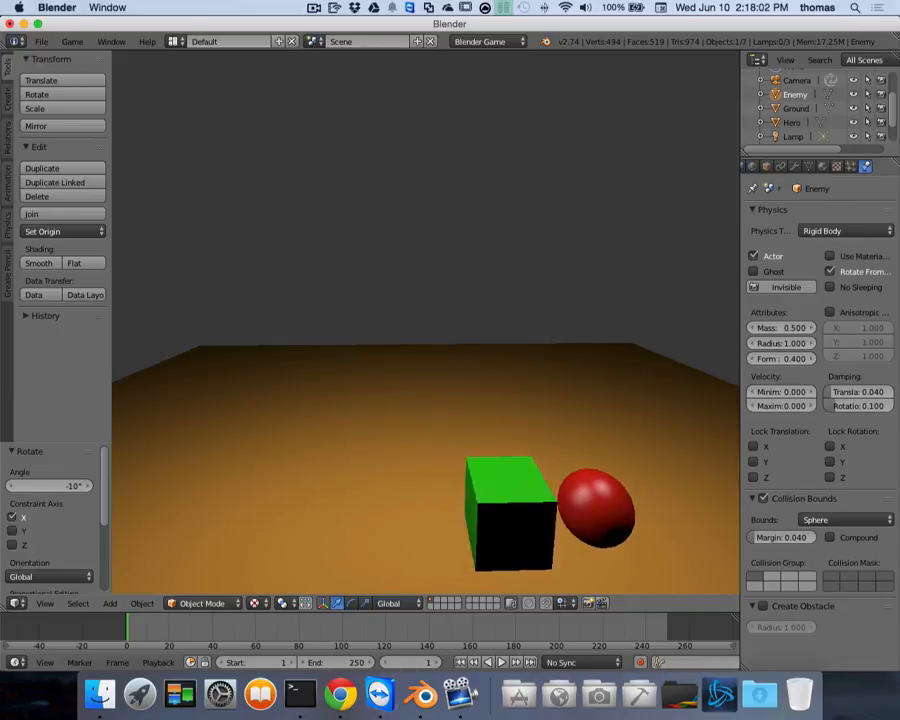
pyautogui.press('Left')
pyautogui.press('Right')
pyautogui.press('Left')
pyautogui.press('Right')
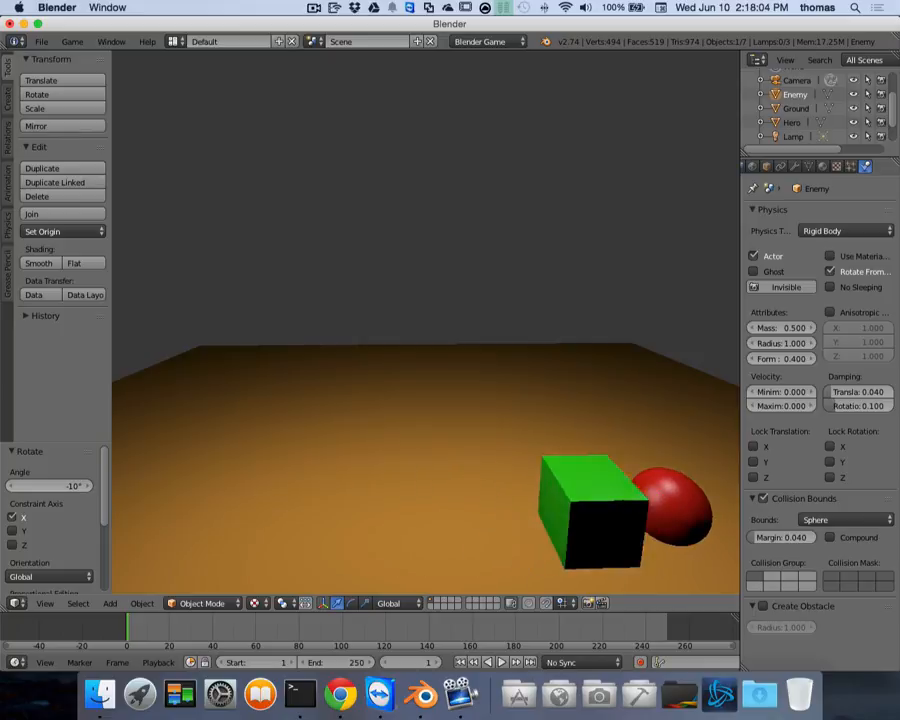
pyautogui.press('Left')
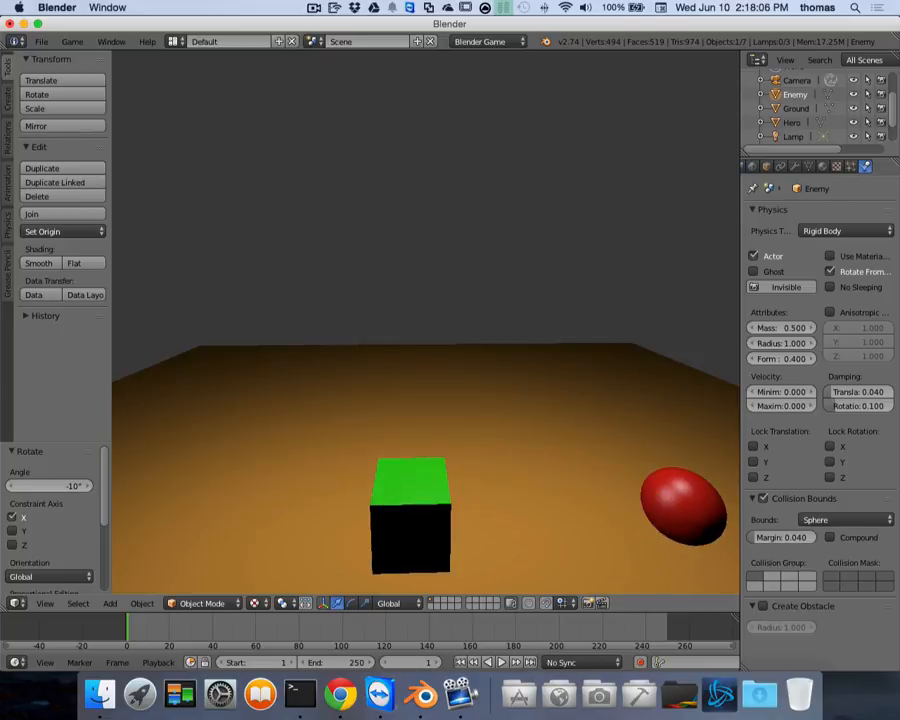
pyautogui.press('Escape')
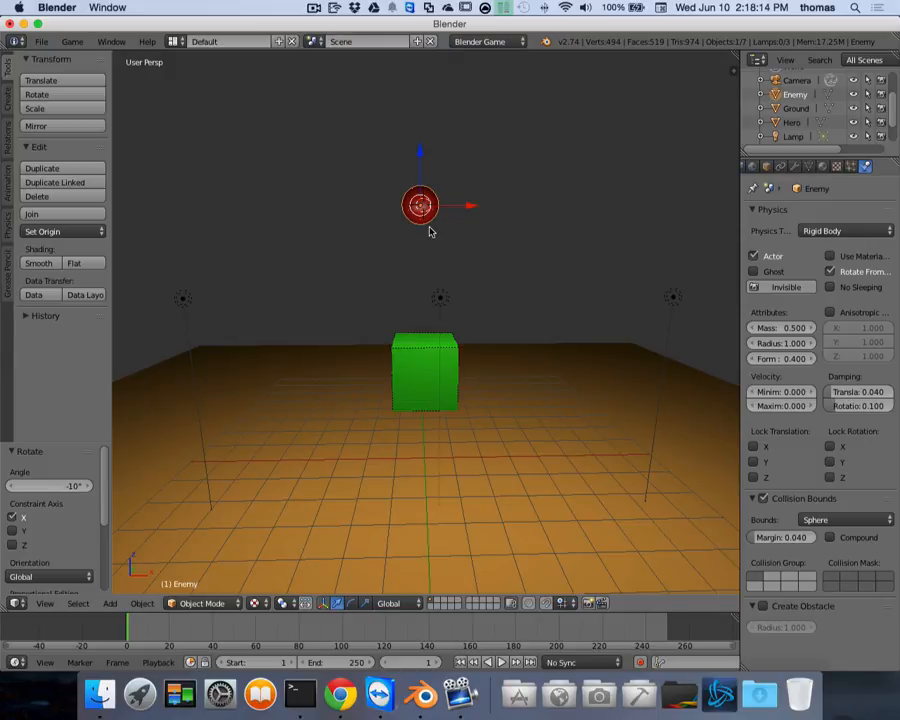
# Step: Enable Use Material Force Field for the Enemy, then run the game and push the Enemy sideways and forward with the Hero
pyautogui.click(830, 257)
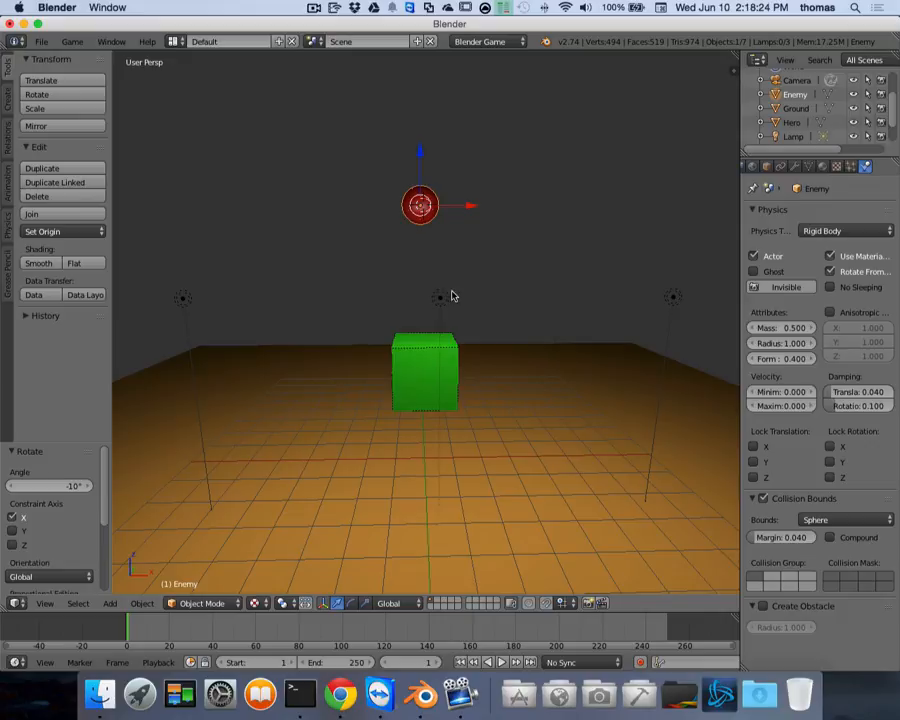
pyautogui.press('p')
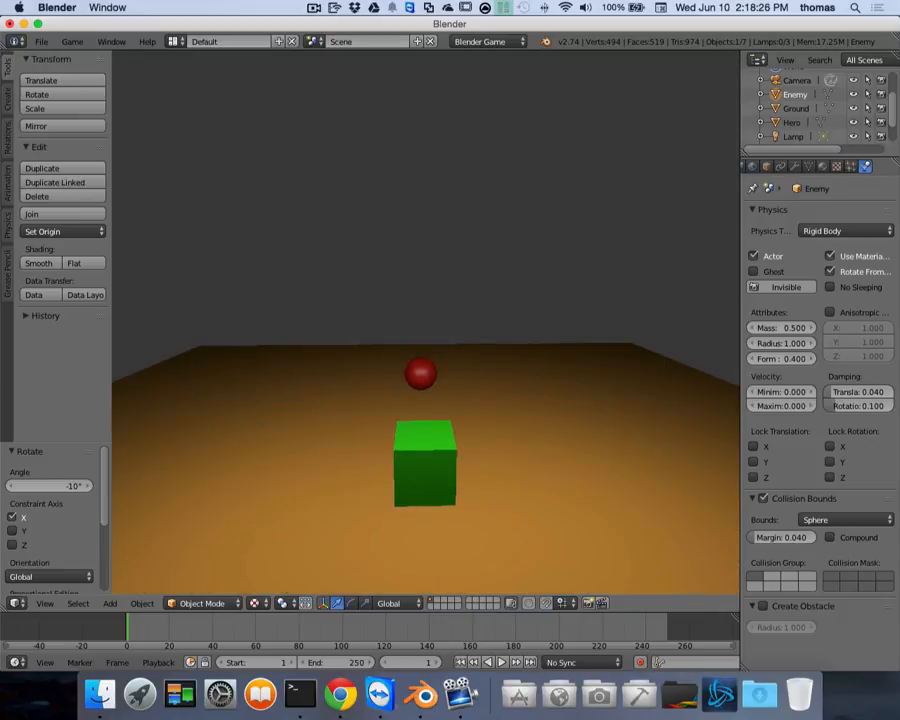
pyautogui.press('Up')
pyautogui.press('Left')
pyautogui.press('Up')
pyautogui.press('Right')
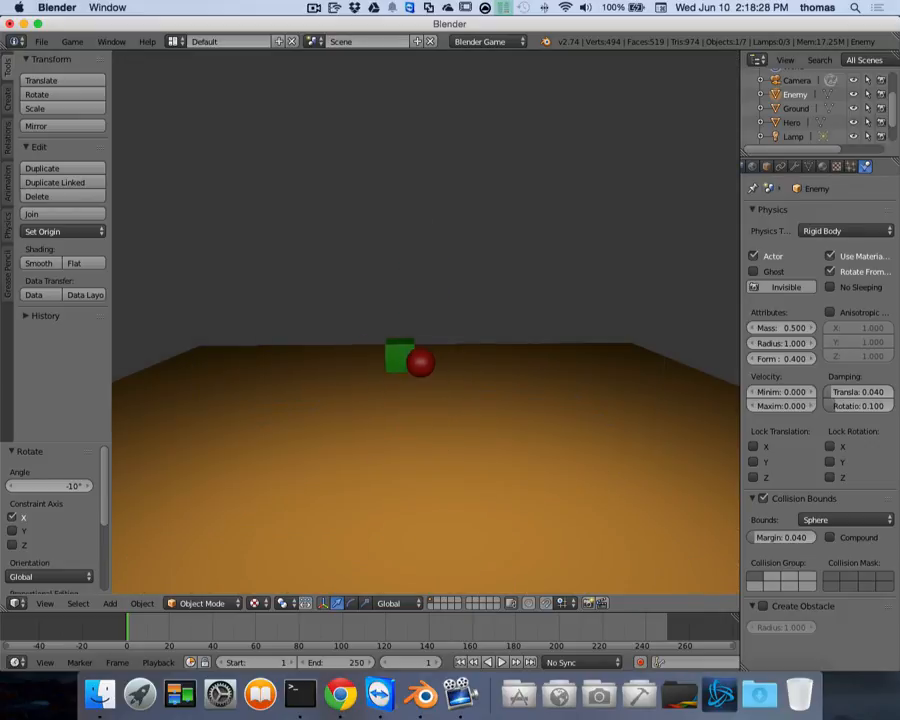
pyautogui.press('Down')
pyautogui.press('Left')
pyautogui.press('Right')
pyautogui.press('Up')
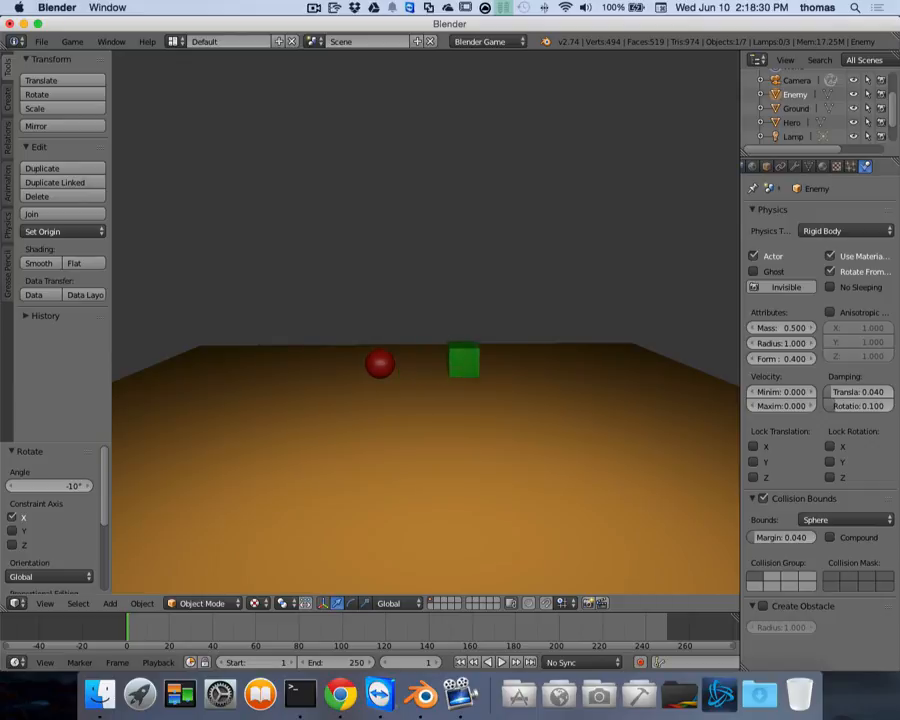
pyautogui.press('Left')
pyautogui.press('Down')
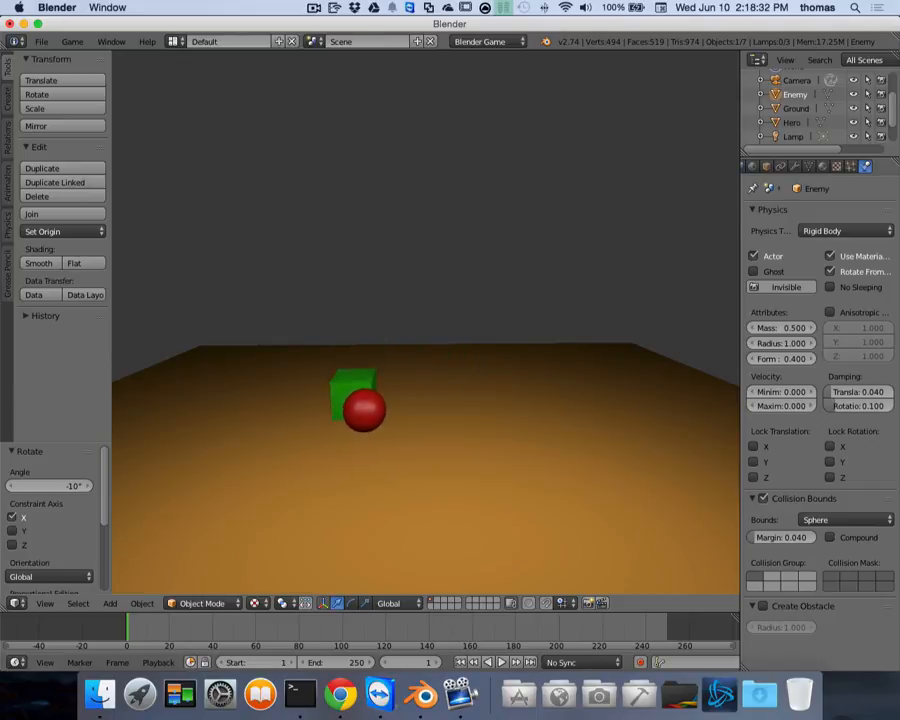
# Step: Drive the Hero around the Enemy, push it back sideways across the Ground, and stop the game
pyautogui.press('Right')
pyautogui.press('Left')
pyautogui.press('Up')
pyautogui.press('Down')
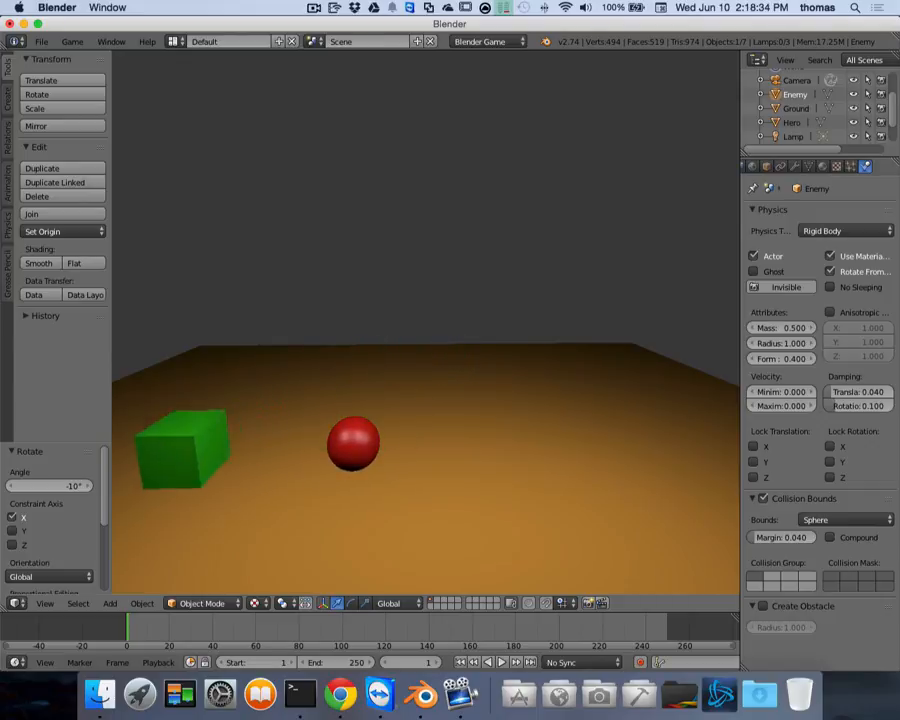
pyautogui.press('Right')
pyautogui.press('Right')
pyautogui.press('Left')
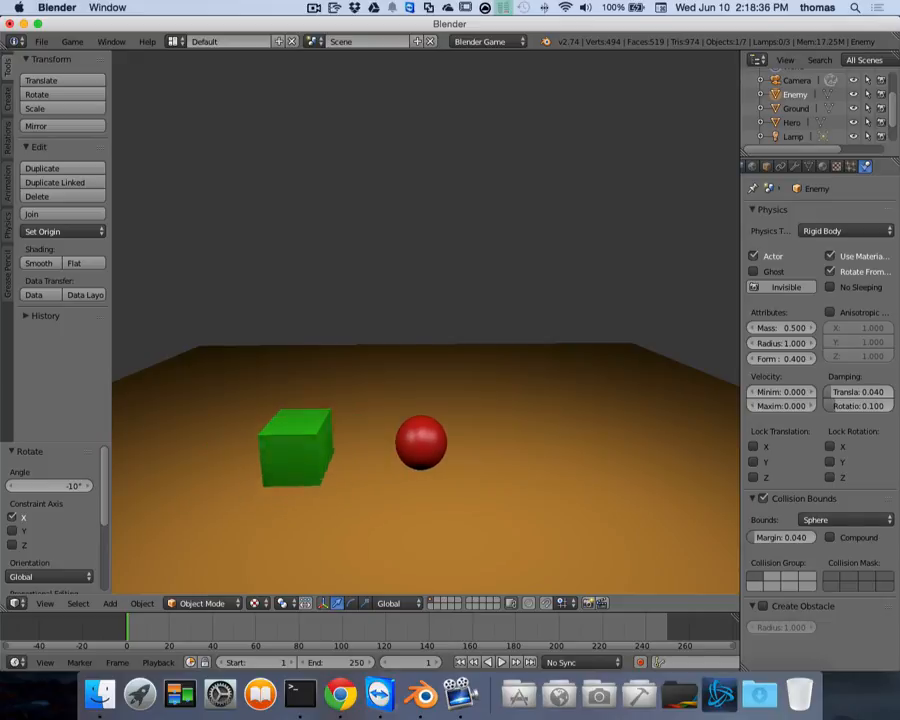
pyautogui.press('Up')
pyautogui.press('Escape')
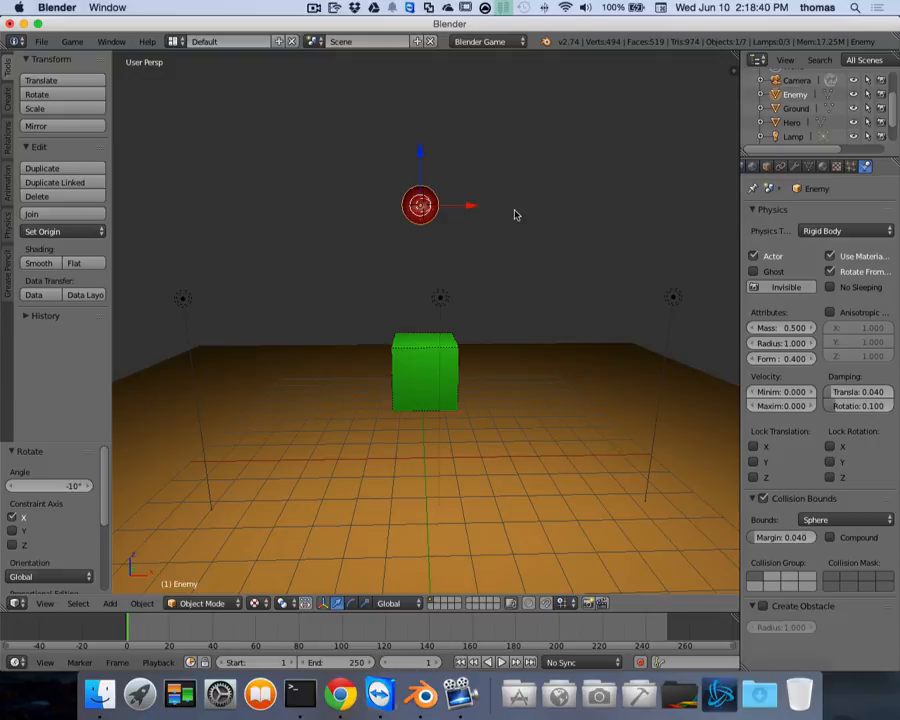
# Step: Duplicate the Enemy sphere about 6.87 units along X, and duplicate that copy about -12.94 units along X
pyautogui.rightClick(435, 372)
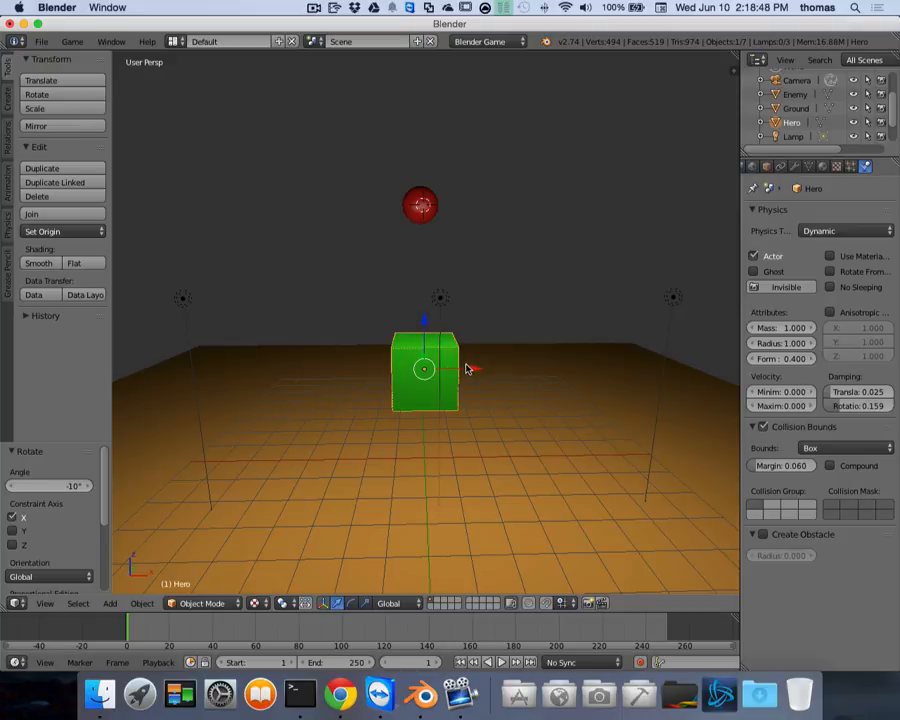
pyautogui.rightClick(421, 219)
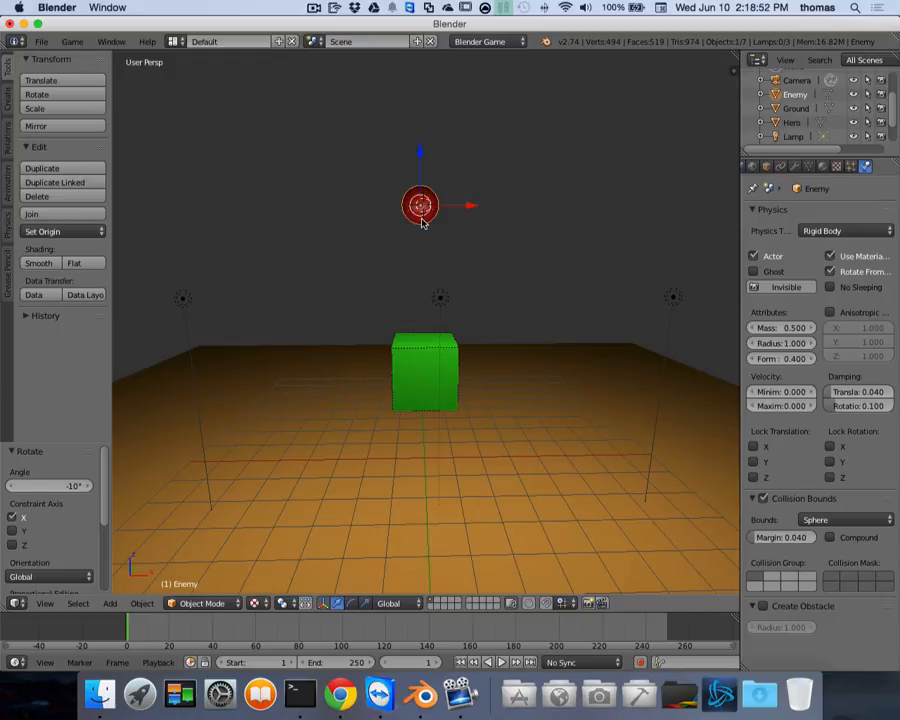
pyautogui.hotkey('shift', 'd')
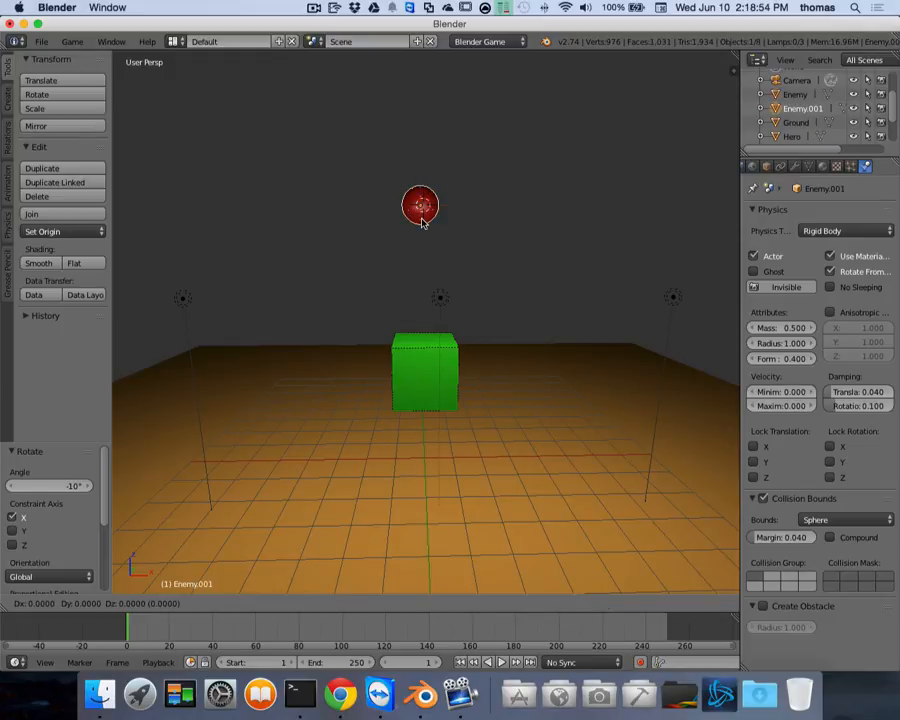
pyautogui.press('x')
pyautogui.click(542, 217)
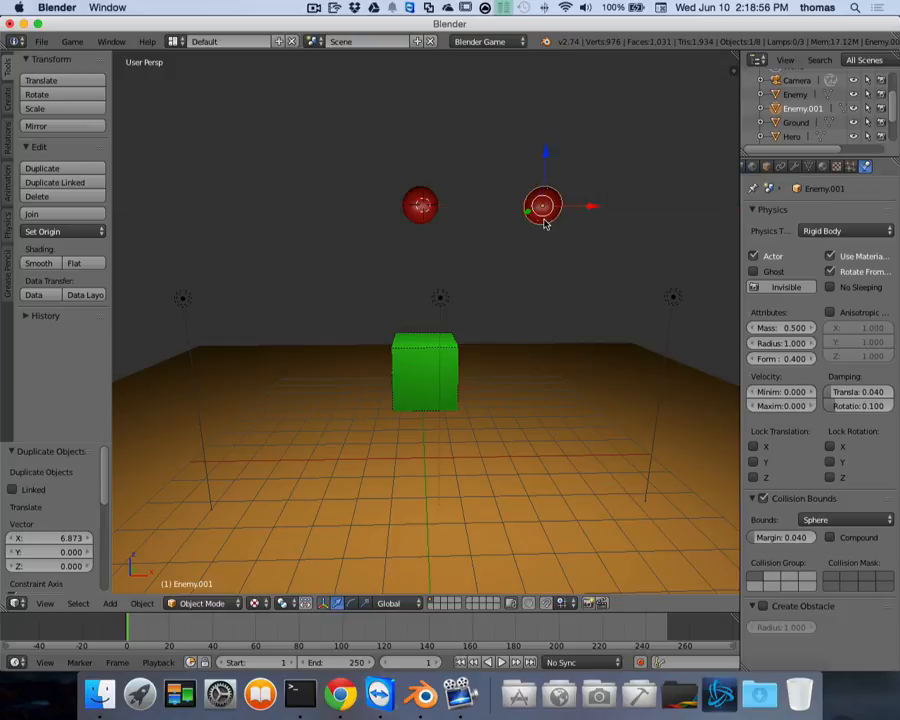
pyautogui.hotkey('shift', 'd')
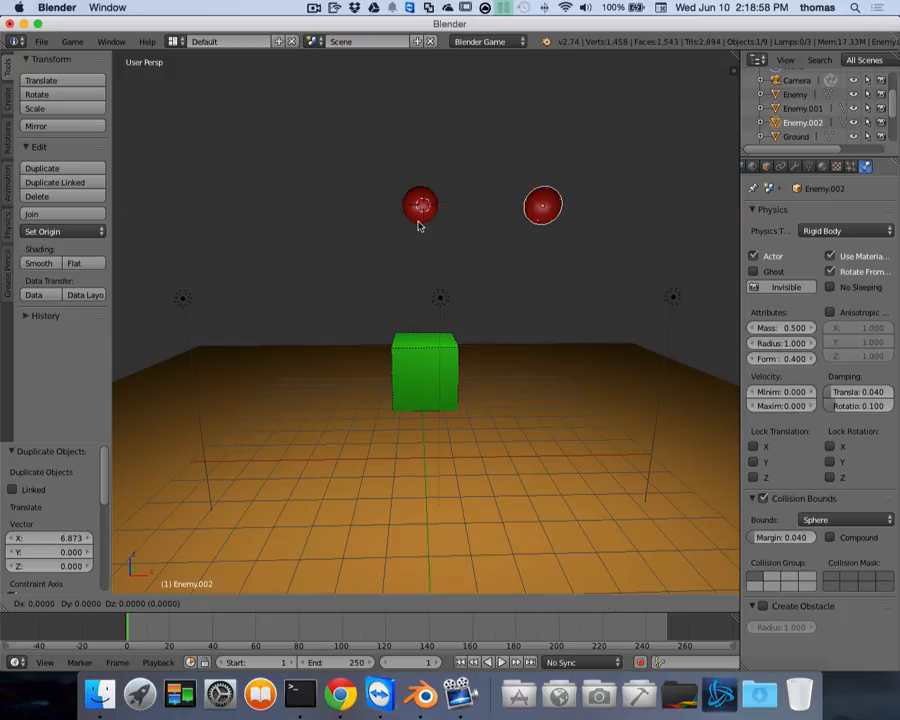
pyautogui.press('x')
pyautogui.click(185, 214)
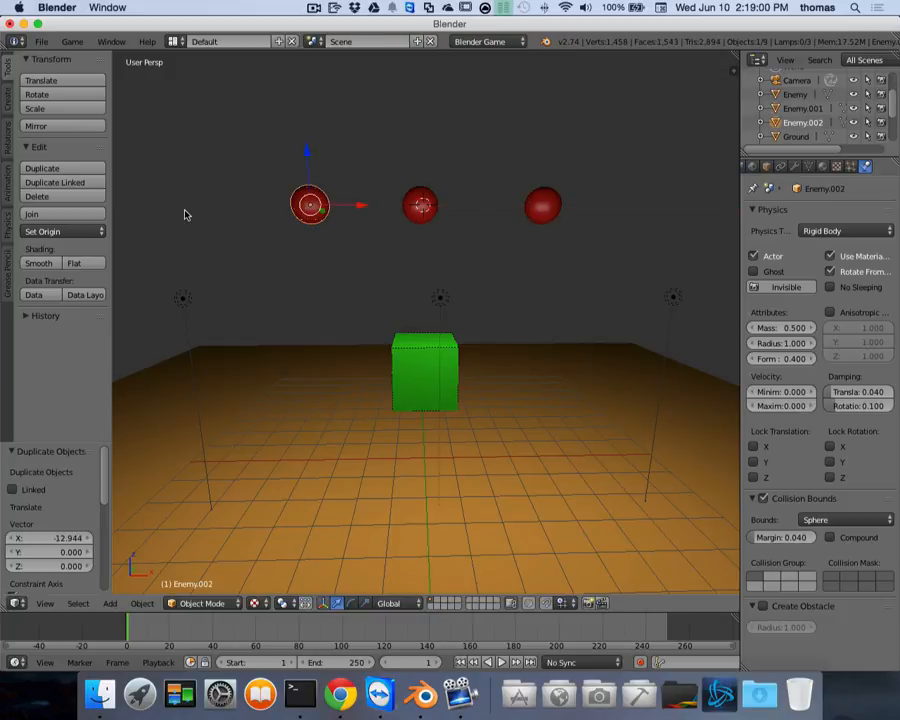
# Step: Duplicate the end Enemy sphere about 4.37 units upward along Z to start a second row
pyautogui.hotkey('shift', 'd')
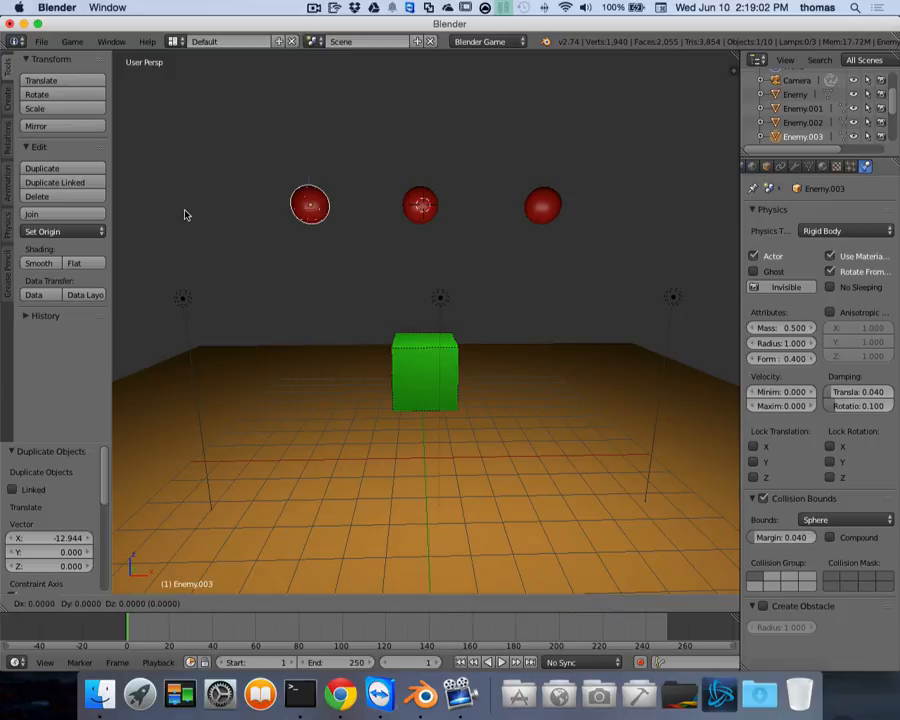
pyautogui.press('z')
pyautogui.click(188, 130)
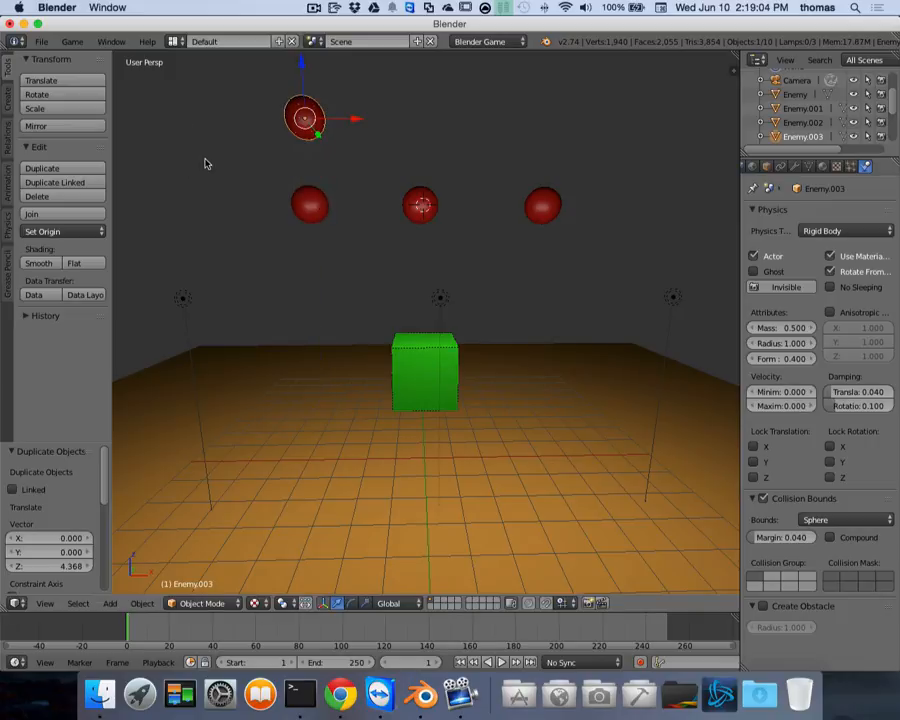
# Step: Complete the upper row by duplicating its Enemy sphere about 6.12 units along X and that copy about 6.78 units further along X
pyautogui.hotkey('shift', 'd')
pyautogui.press('x')
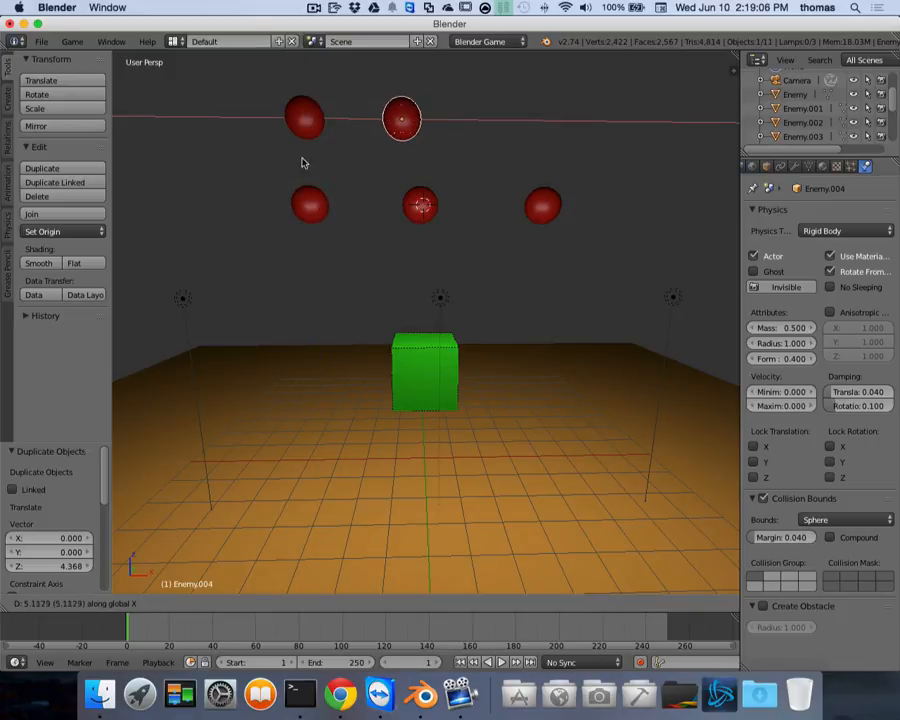
pyautogui.click(322, 162)
pyautogui.hotkey('shift', 'd')
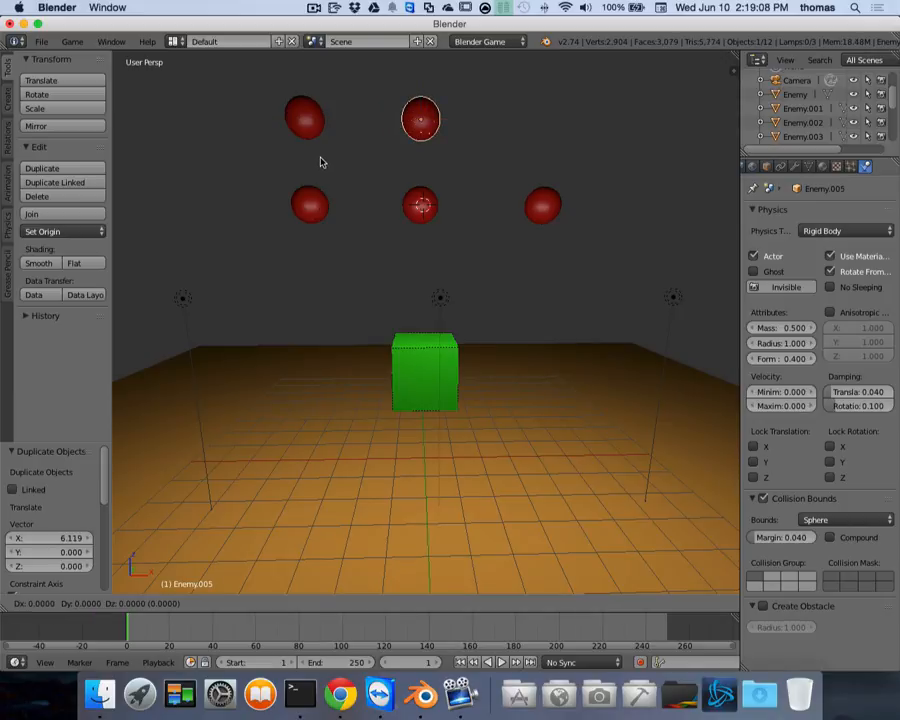
pyautogui.press('x')
pyautogui.click(447, 163)
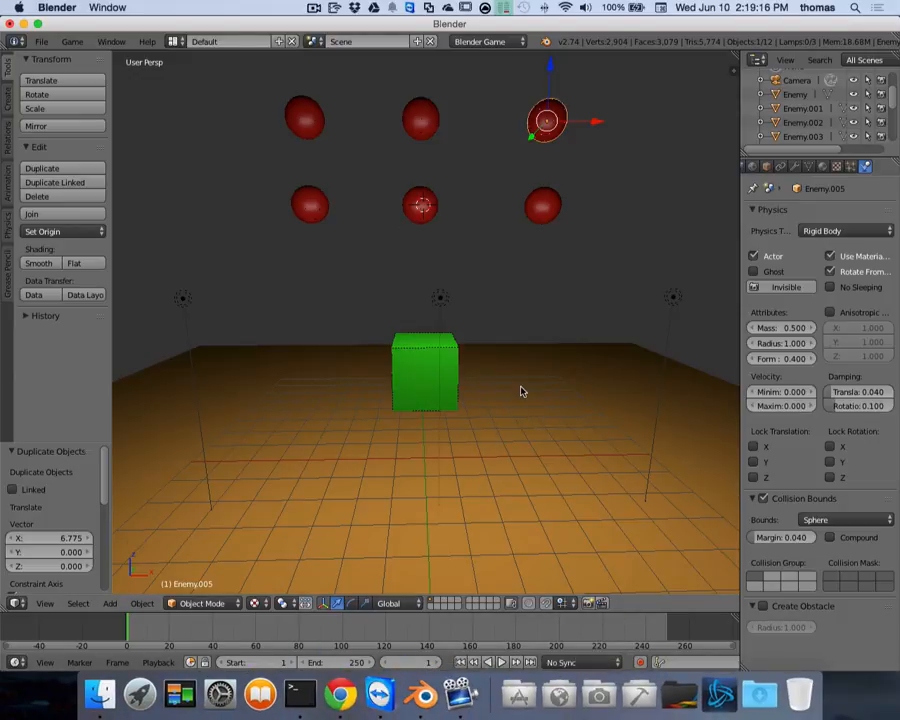
# Step: Run the game twice to watch the six Enemy spheres fall and collide on the Ground, stopping it each time
pyautogui.press('p')
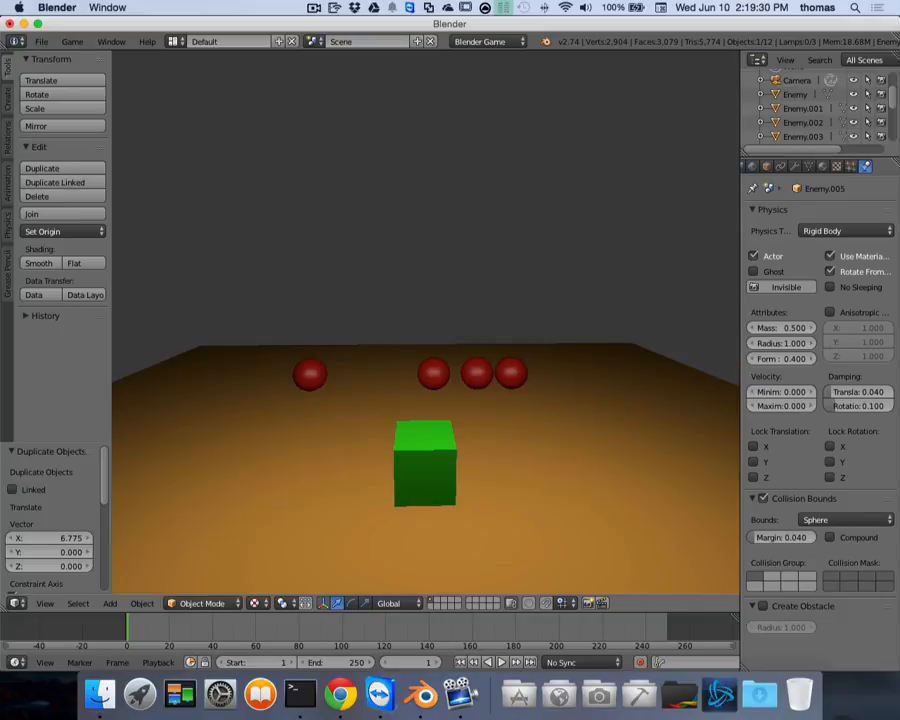
pyautogui.press('Escape')
pyautogui.press('p')
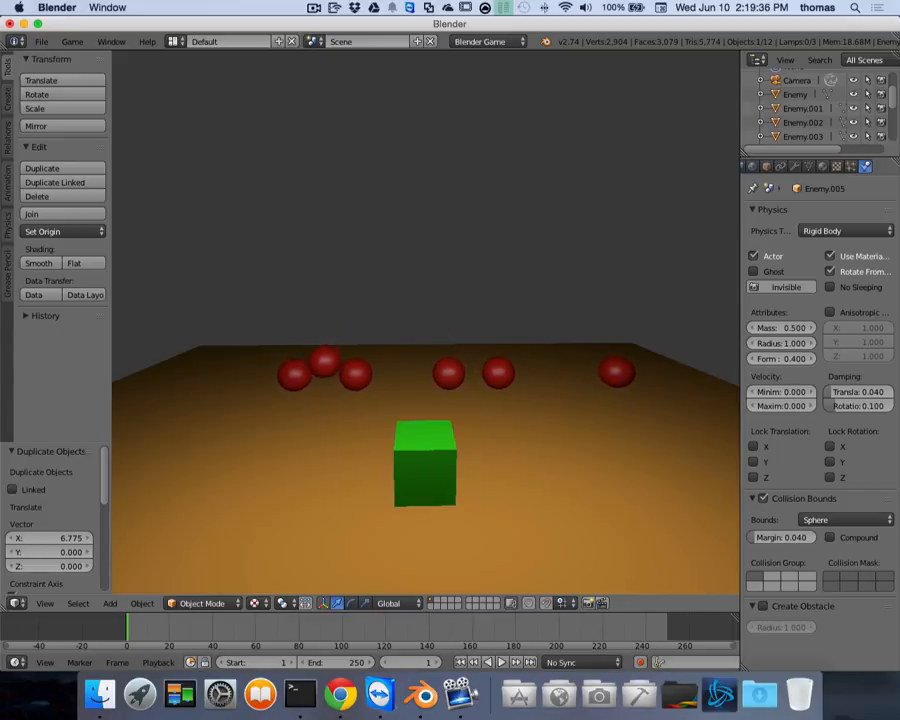
pyautogui.press('Escape')
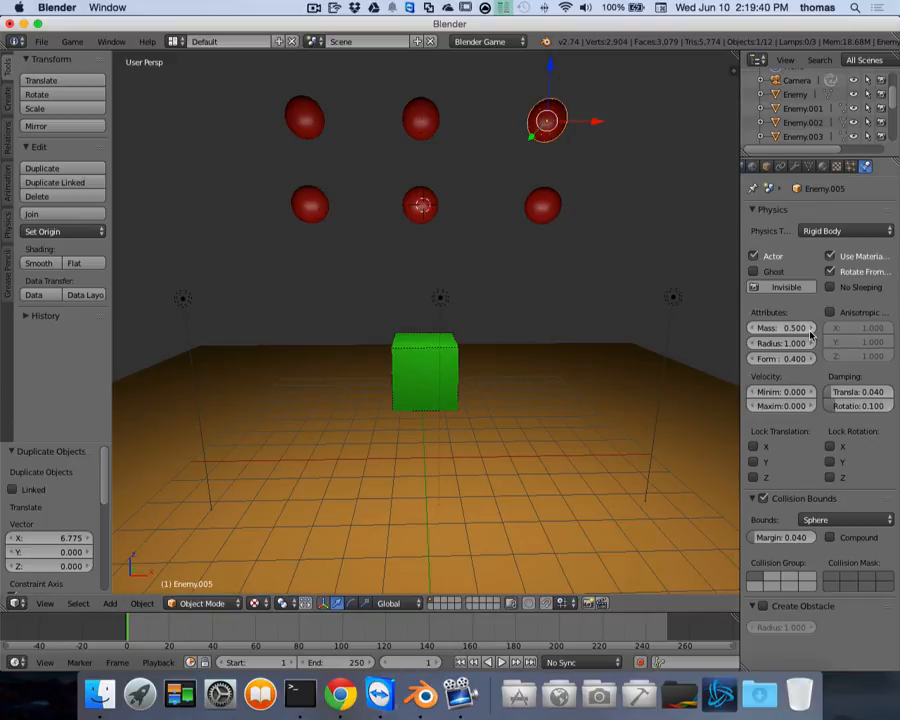
# Step: Set the material physics elasticity of the Enemy.001 sphere to 0.825
pyautogui.rightClick(545, 212)
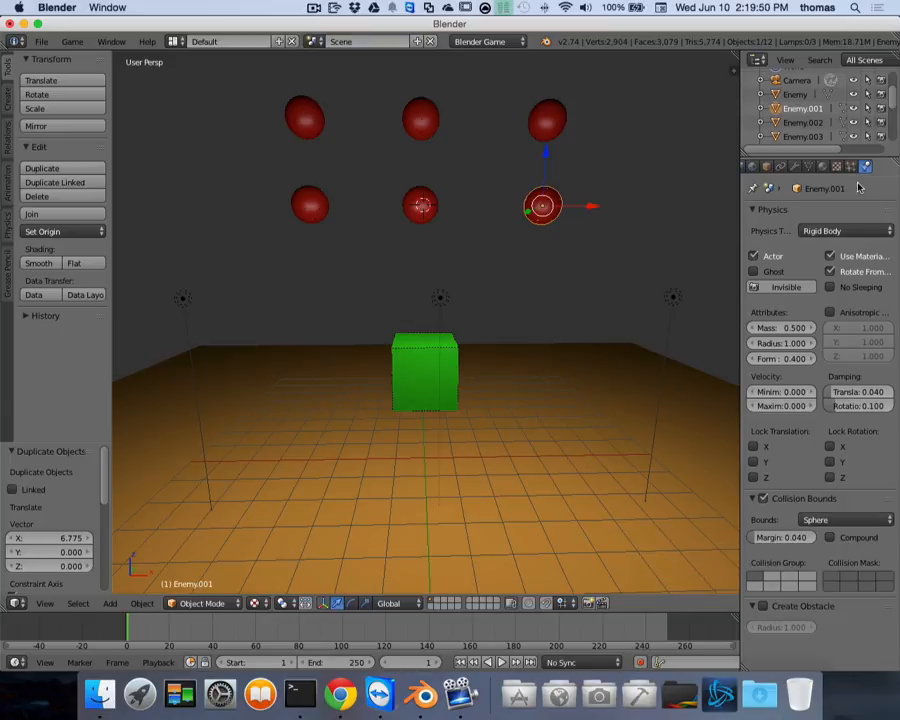
pyautogui.click(822, 167)
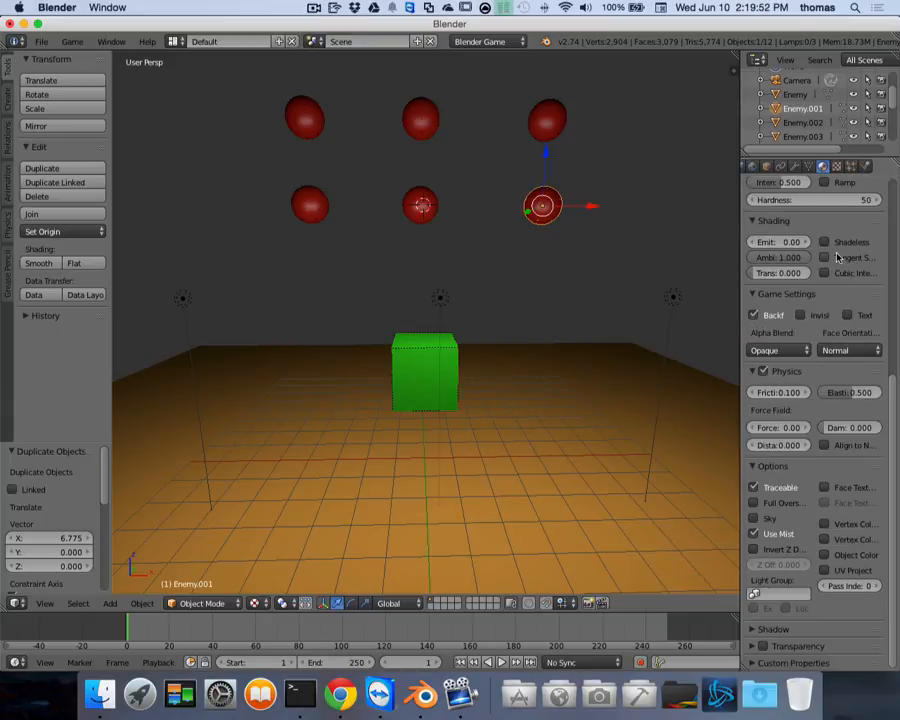
pyautogui.click(851, 395)
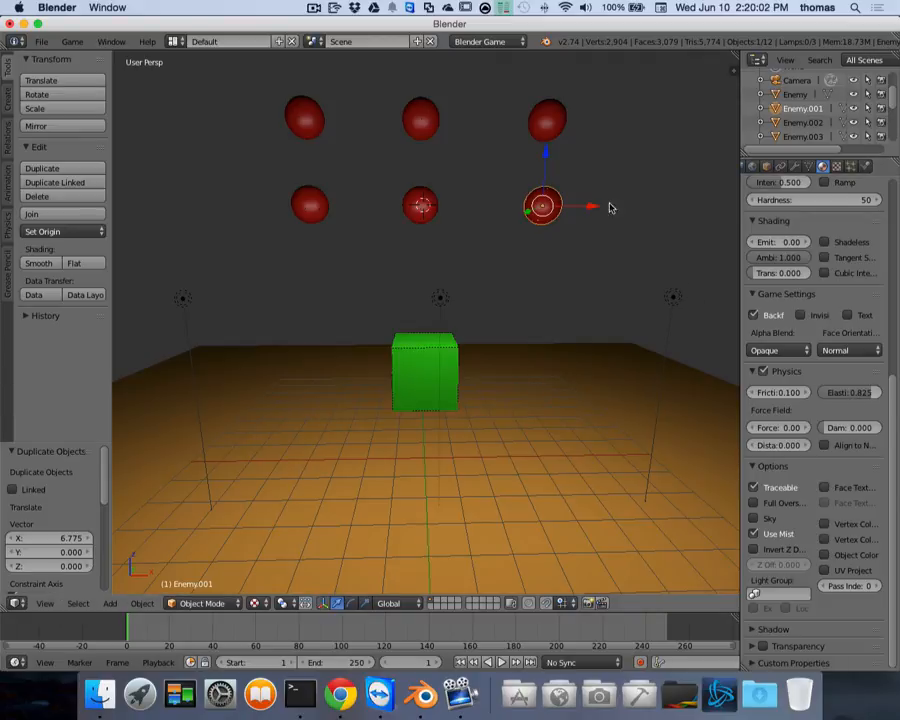
# Step: Check the material elasticity of the three upper Enemy spheres, then run the game to test their bounce and stop it
pyautogui.hotkey('shift', 'd')
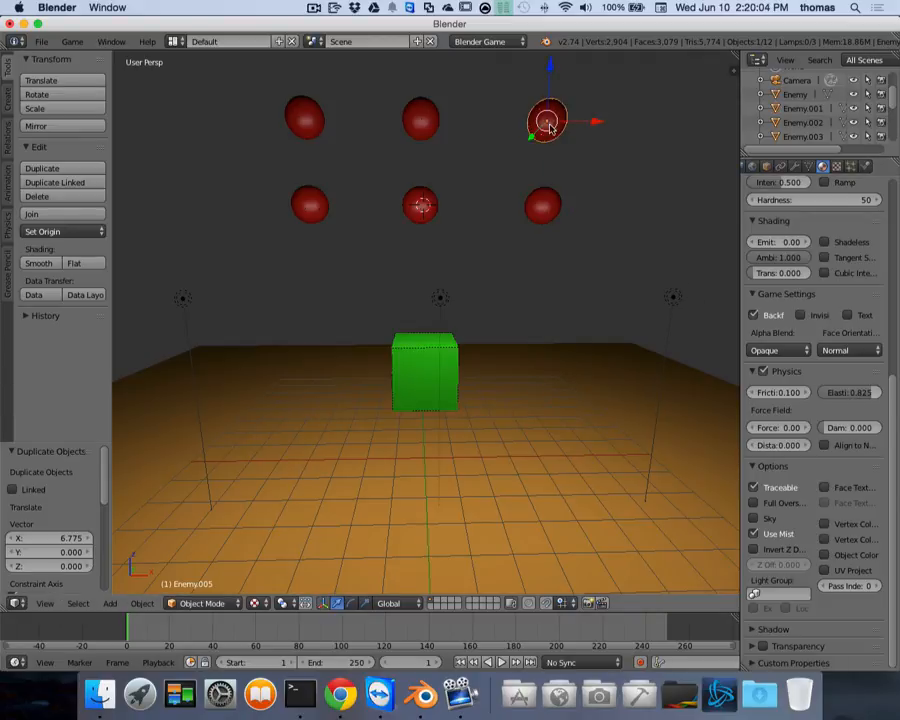
pyautogui.rightClick(420, 121)
pyautogui.rightClick(305, 134)
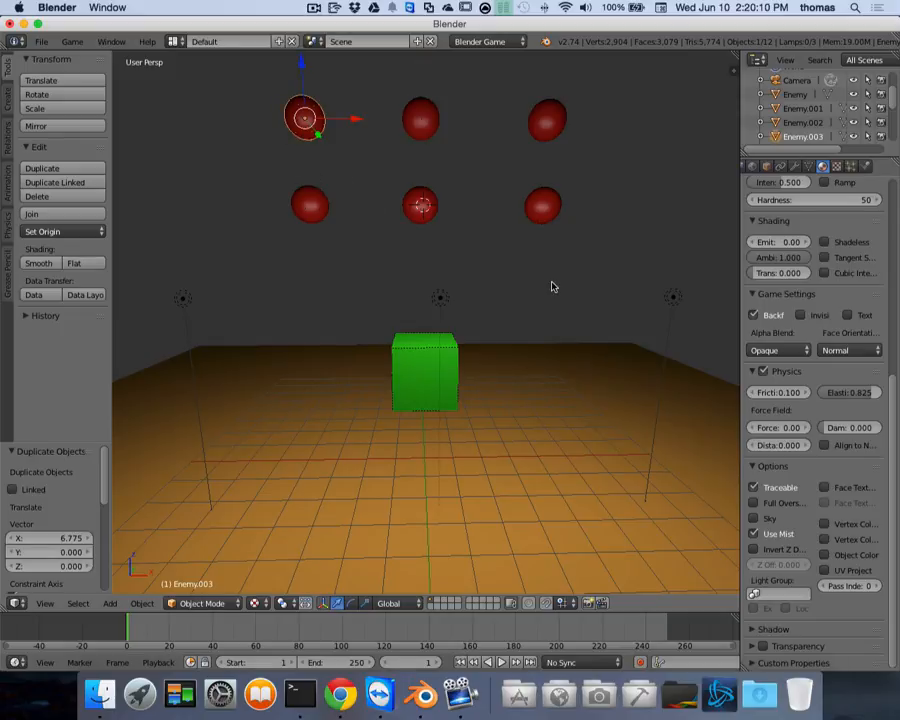
pyautogui.press('p')
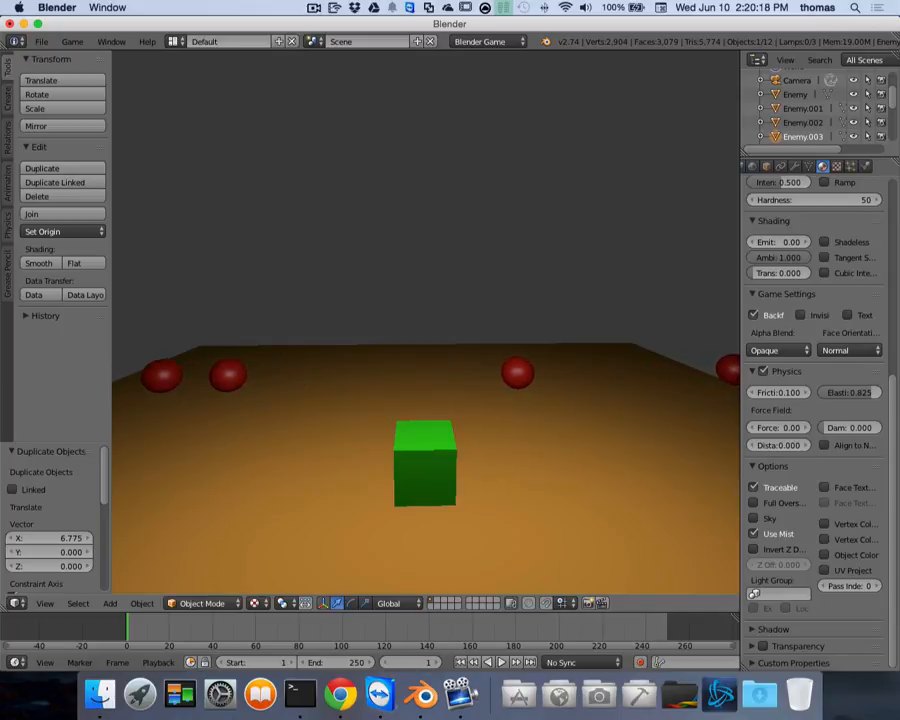
pyautogui.press('Escape')
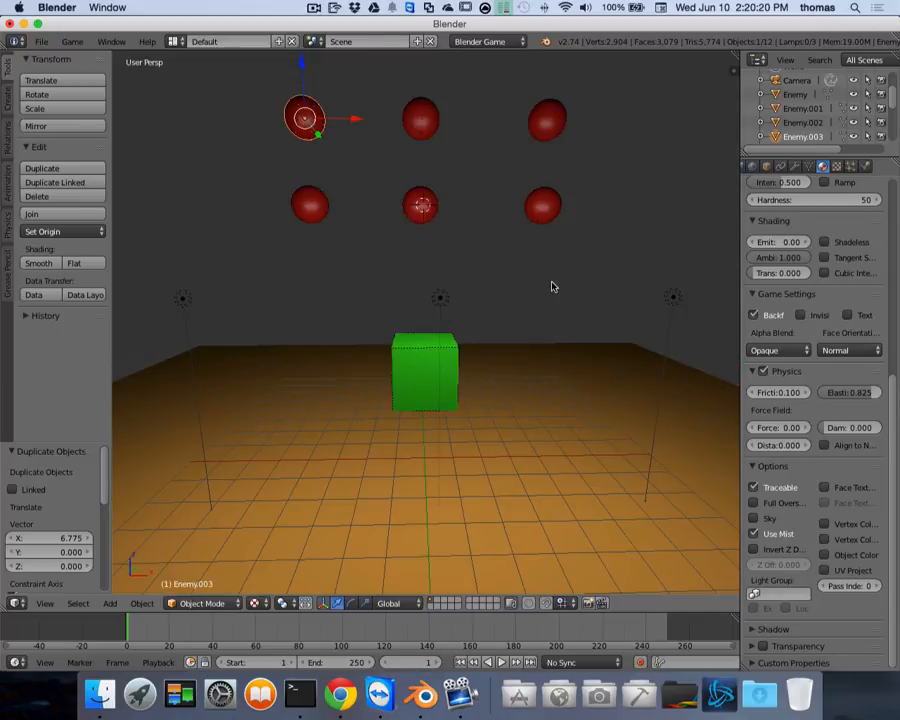
# Step: Set the Ground material's elasticity to about 0.771, then run the game to test the bouncing and stop it
pyautogui.rightClick(505, 393)
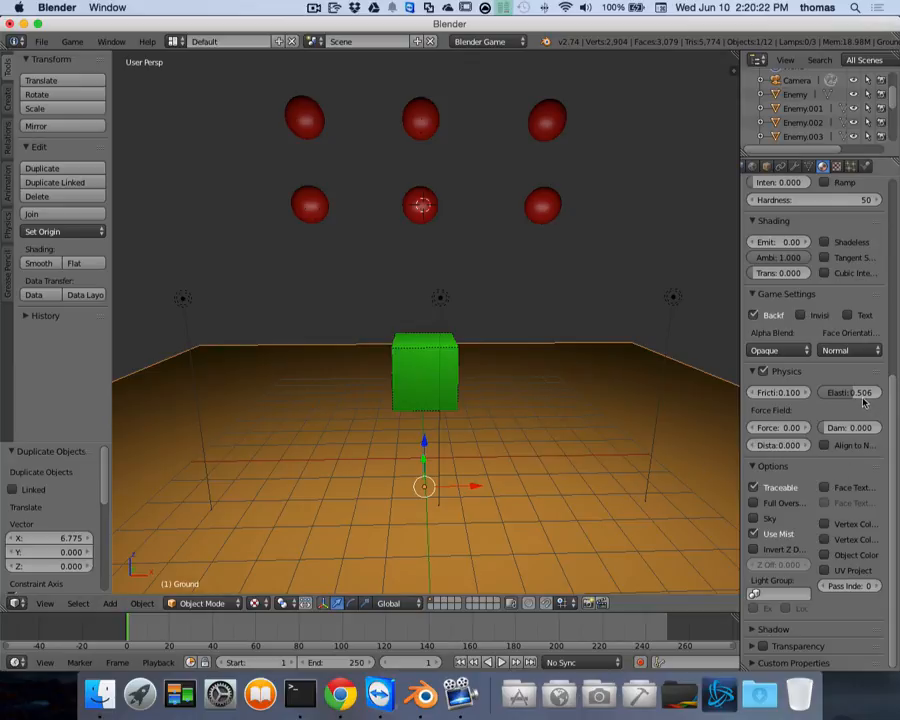
pyautogui.moveTo(858, 395); pyautogui.dragTo(885, 395)
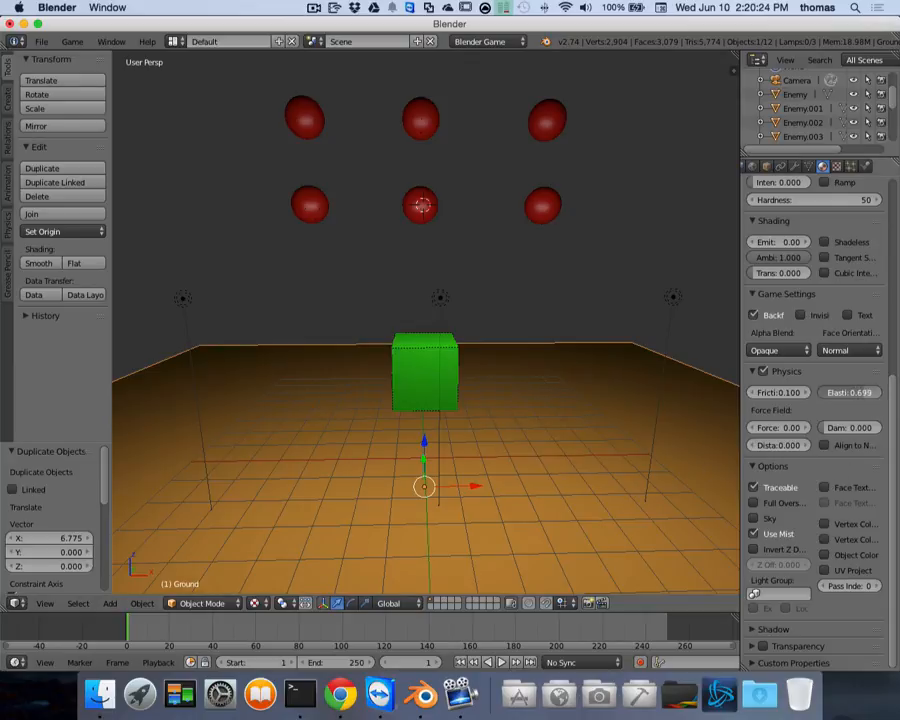
pyautogui.moveTo(858, 395); pyautogui.dragTo(855, 395)
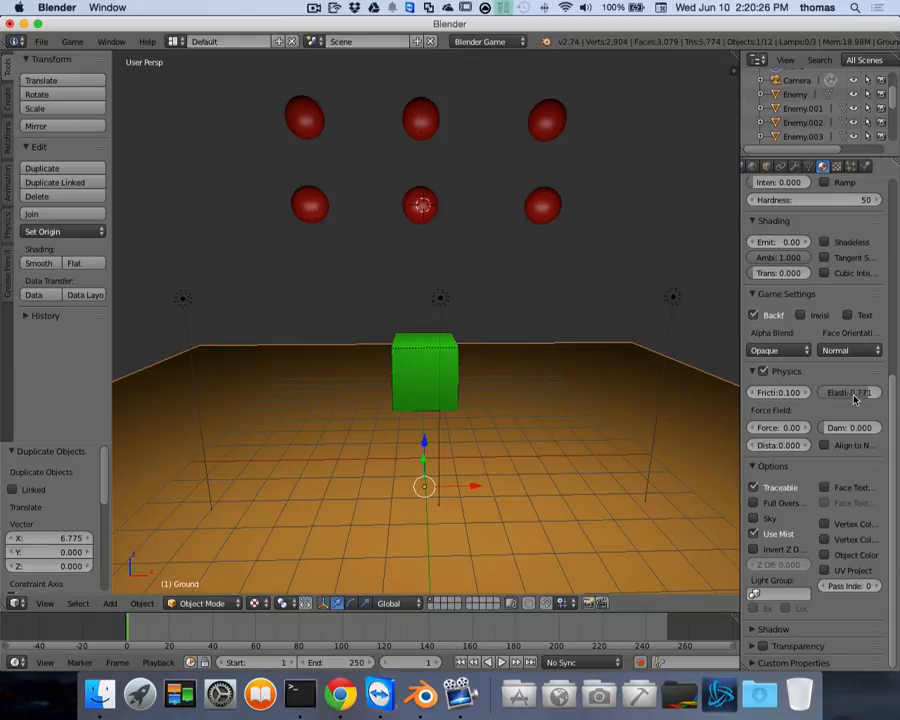
pyautogui.press('p')
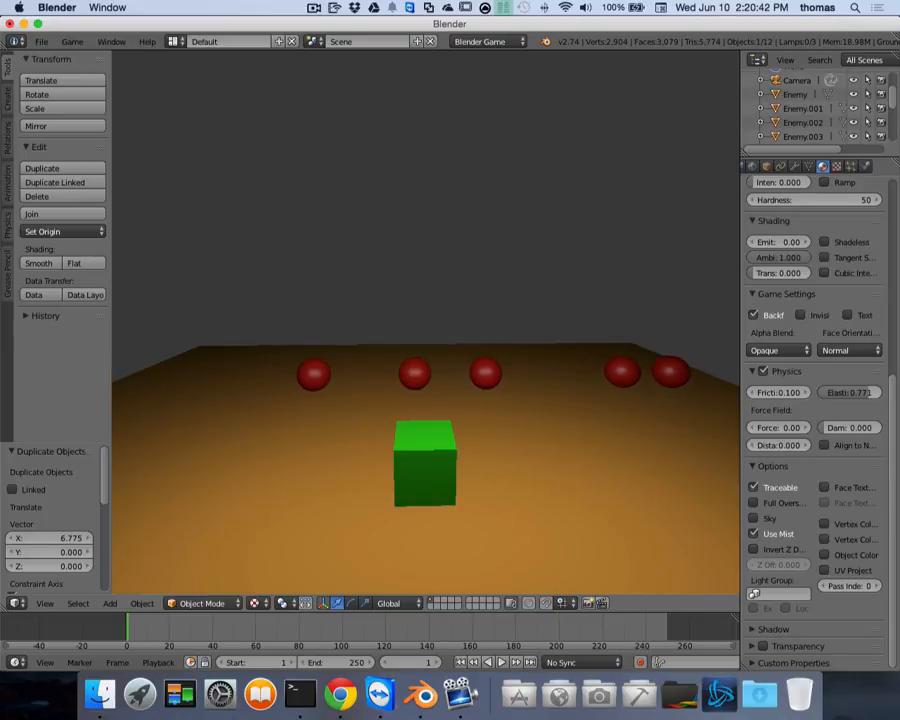
pyautogui.press('Escape')
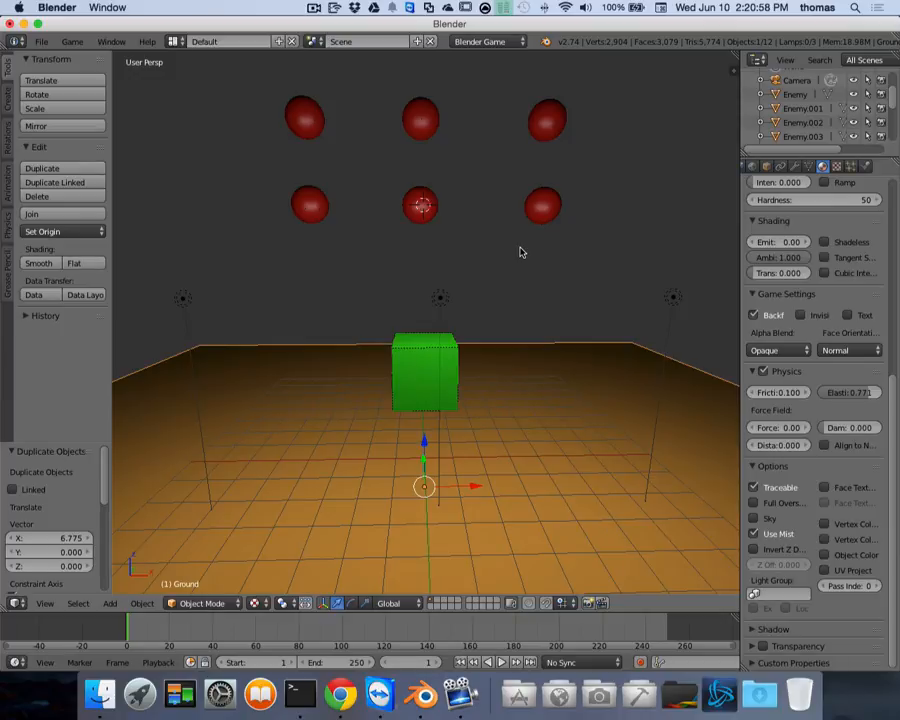
# Step: Switch to the Game Logic screen layout and show all of the Hero's logic bricks
pyautogui.click(176, 41)
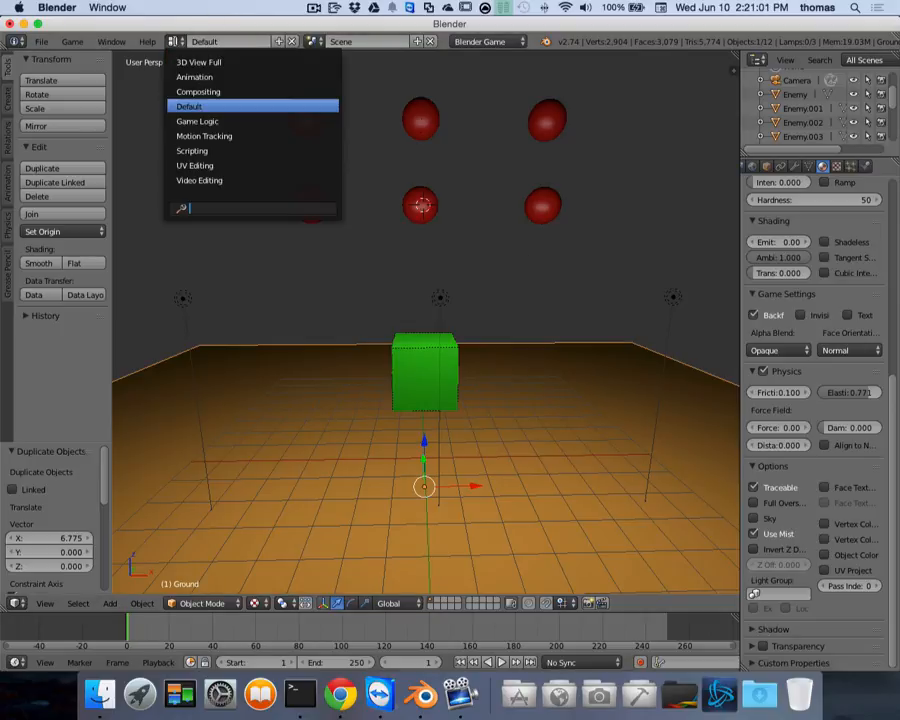
pyautogui.click(190, 121)
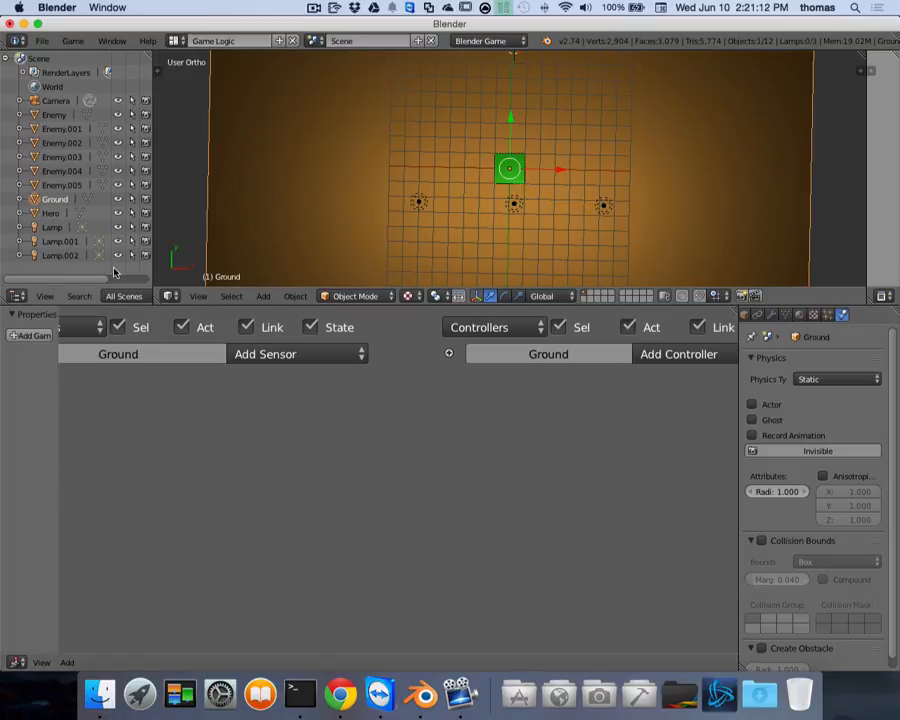
pyautogui.click(52, 214)
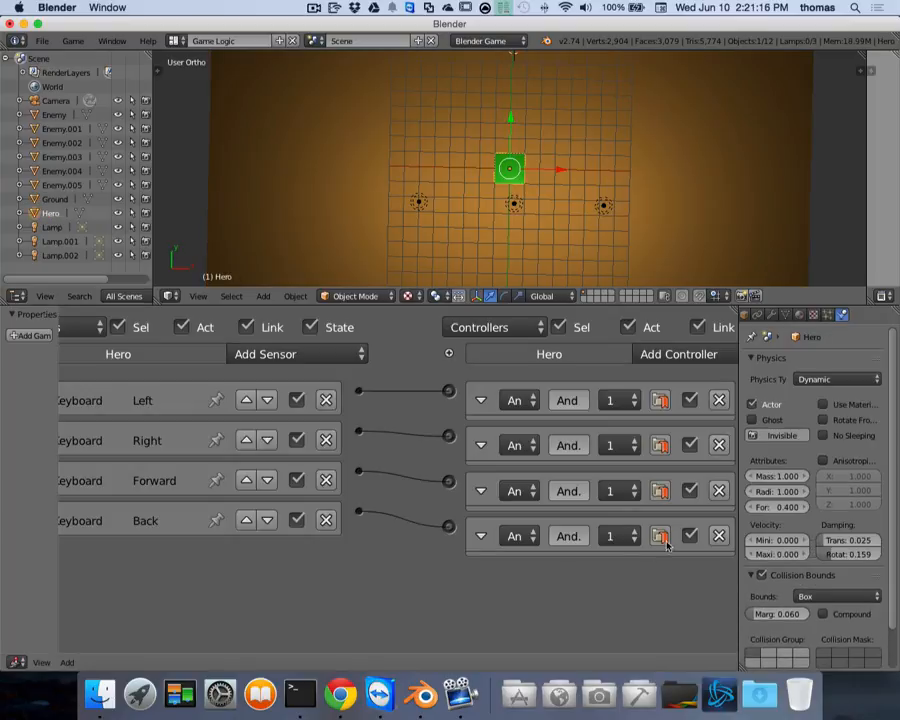
pyautogui.press('Home')
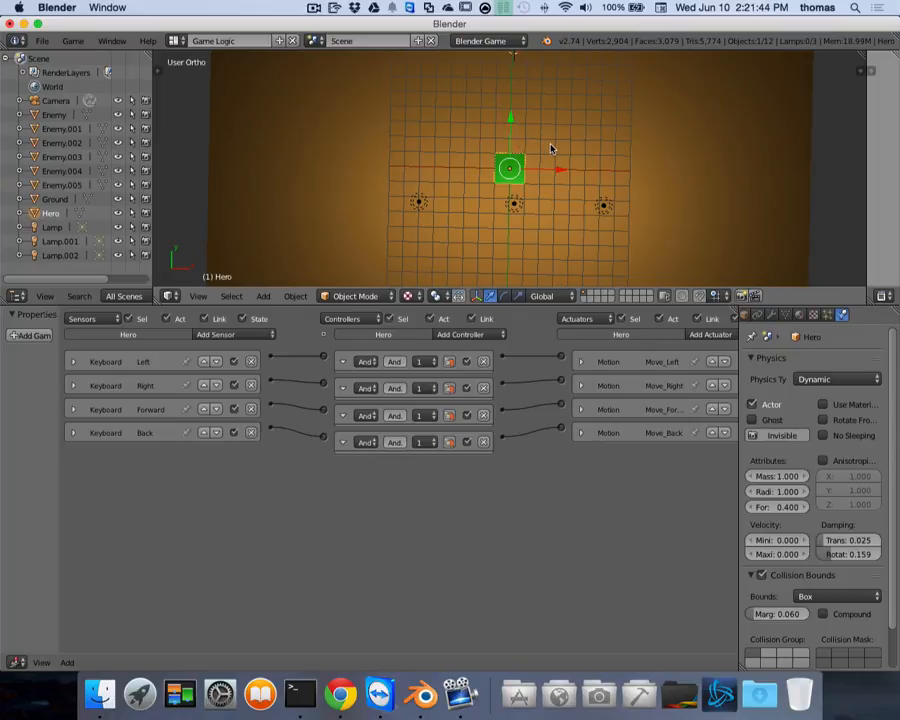
# Step: Add a Mouse sensor to the Hero and set its mouse event to Movement
pyautogui.click(229, 338)
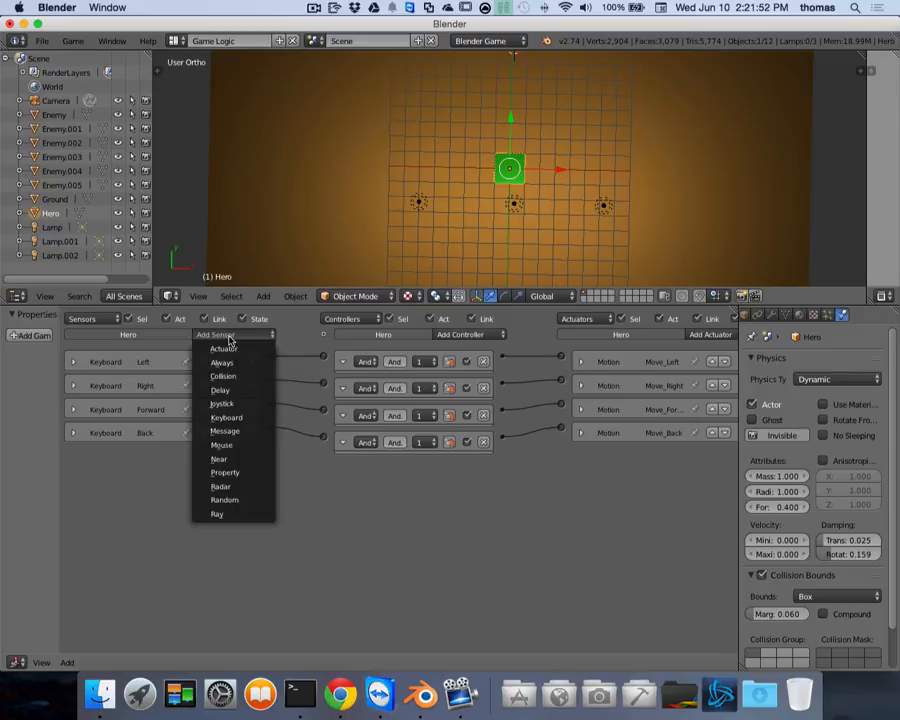
pyautogui.click(236, 453)
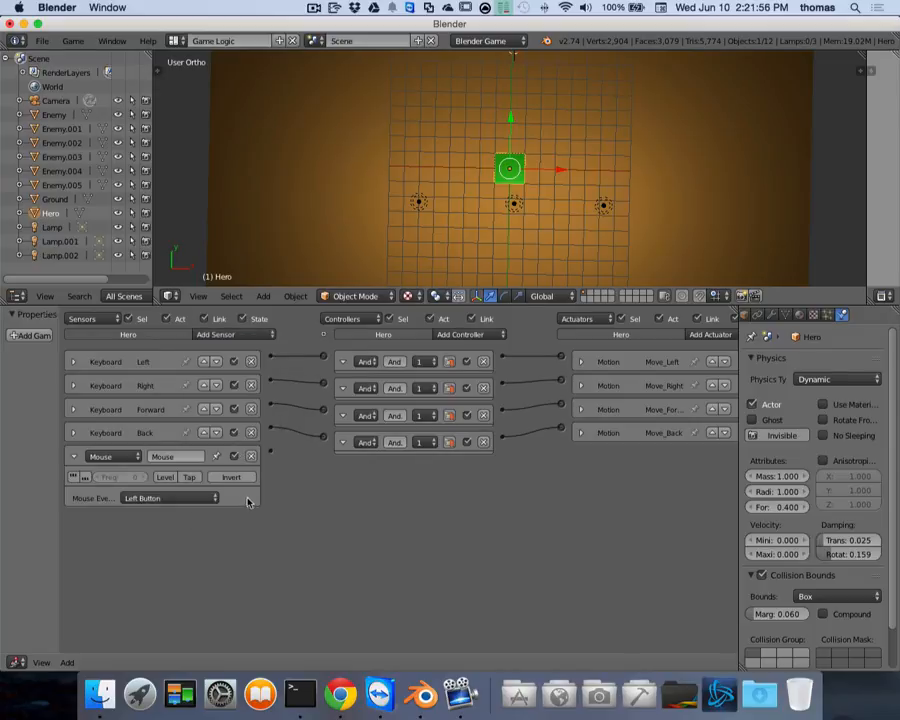
pyautogui.click(170, 498)
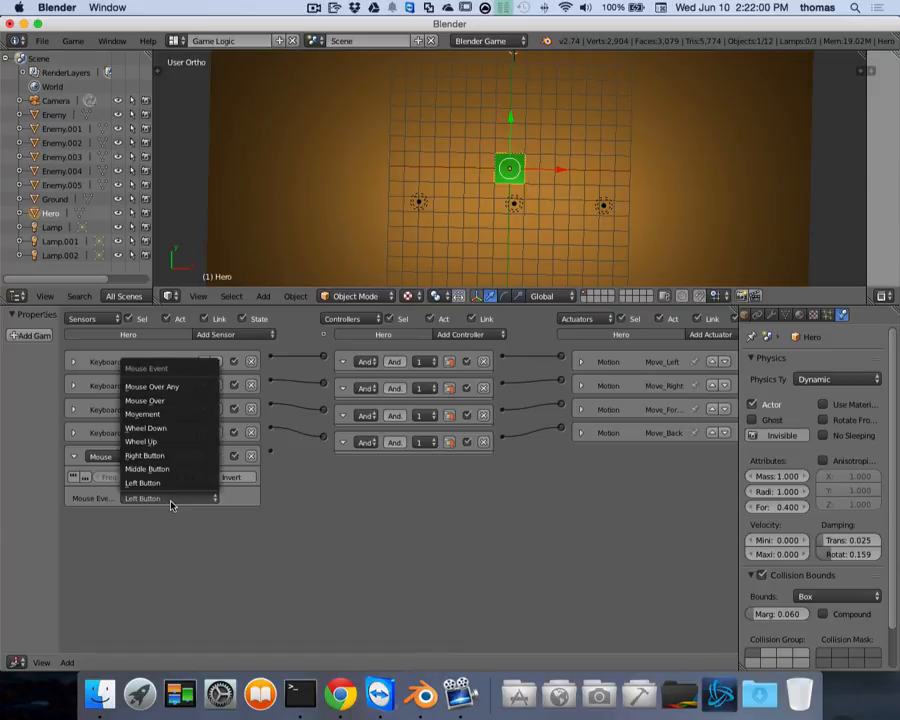
pyautogui.click(158, 416)
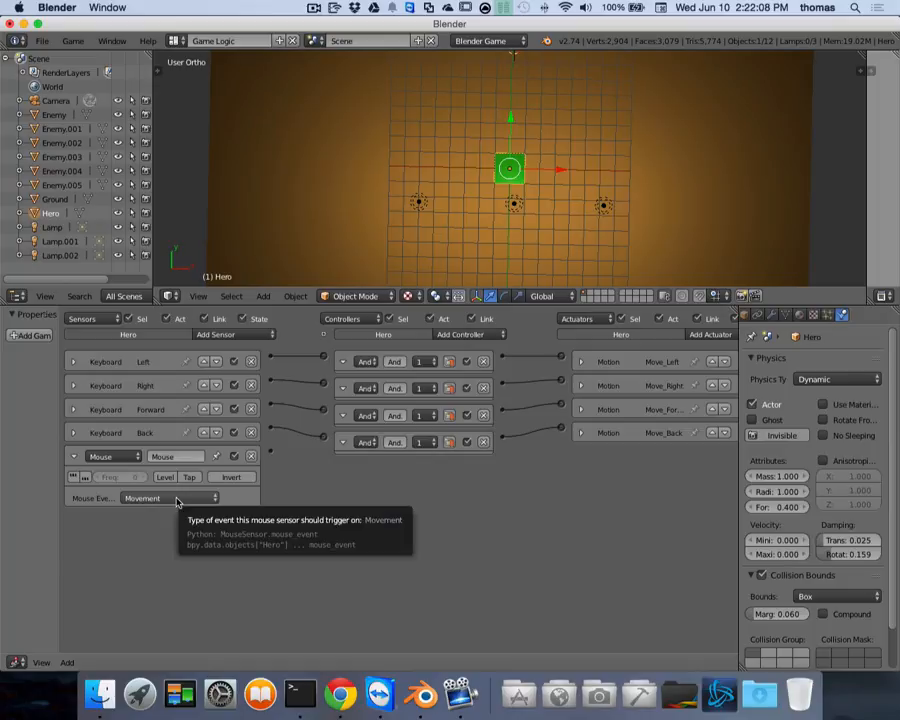
# Step: Add a Mouse actuator to the Hero and set its mode to Look
pyautogui.scroll(-4, 176, 501)
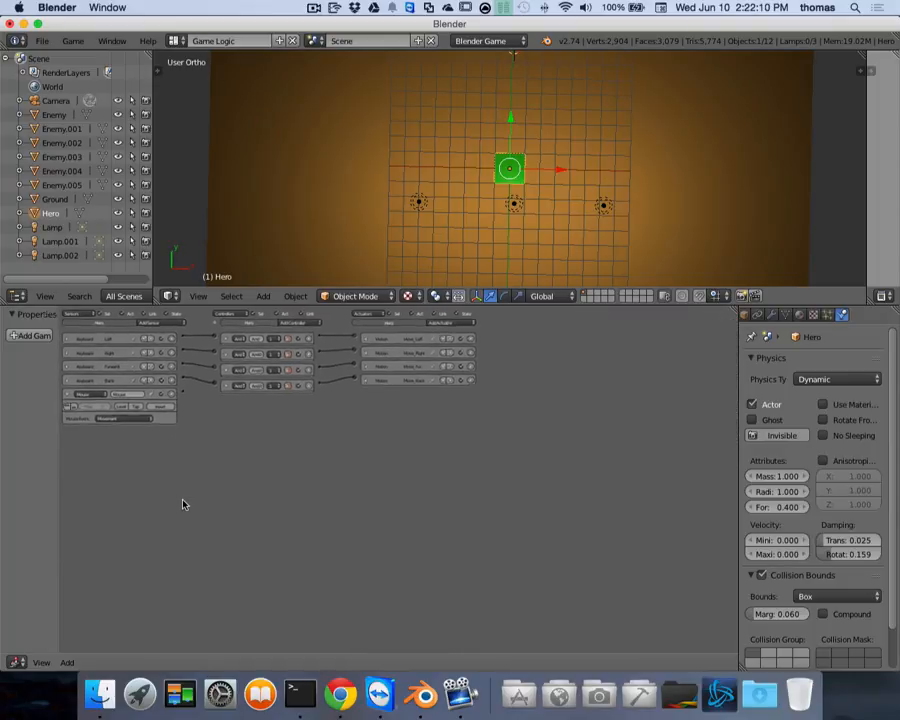
pyautogui.scroll(5, 185, 503)
pyautogui.hscroll(-4, 199, 510)
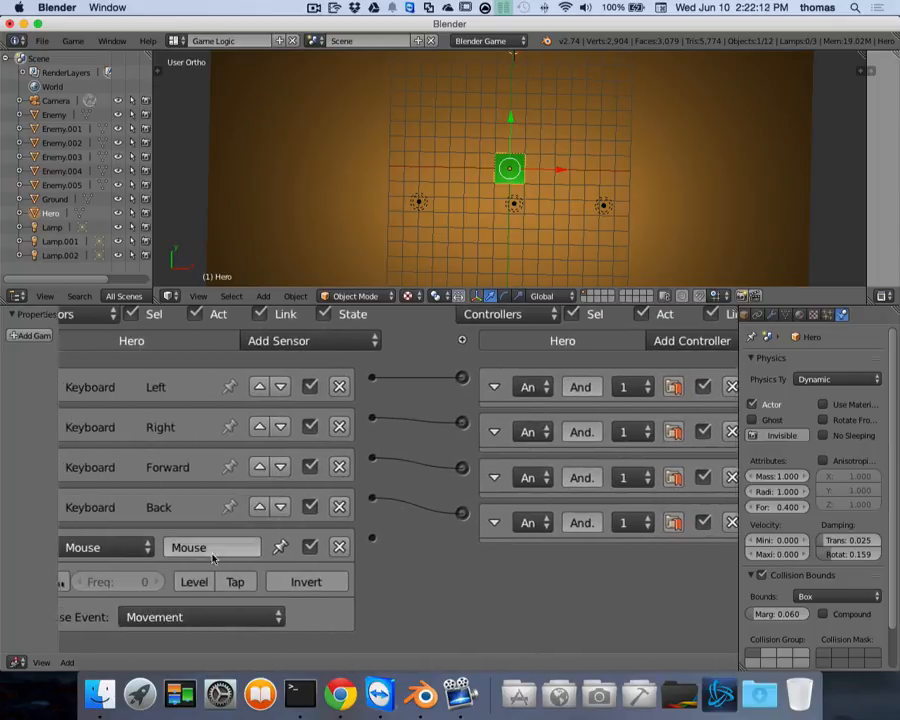
pyautogui.hscroll(7, 470, 571)
pyautogui.hscroll(4, 467, 571)
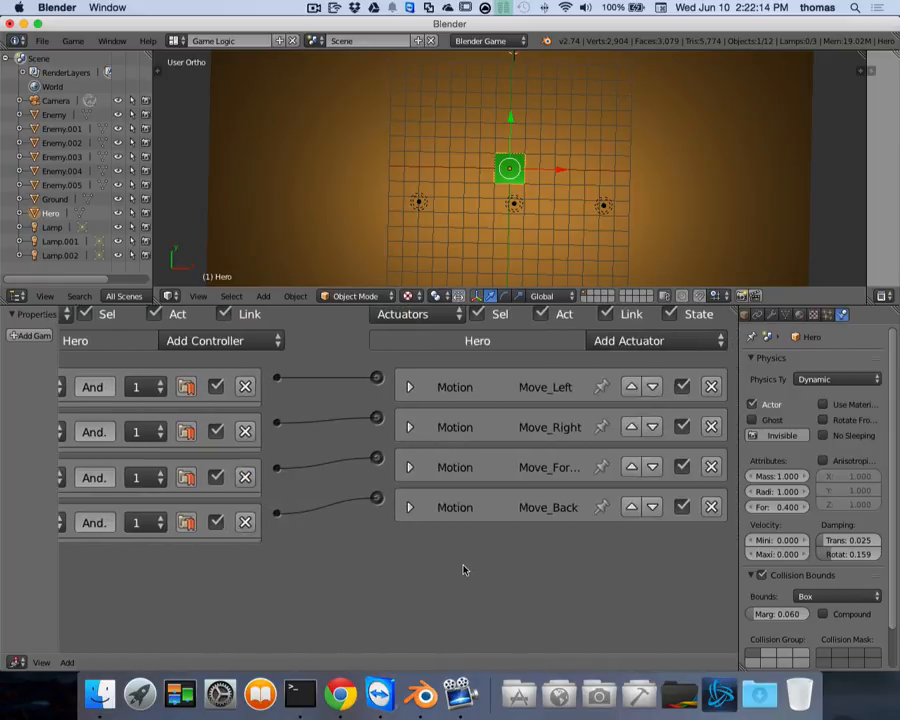
pyautogui.click(663, 343)
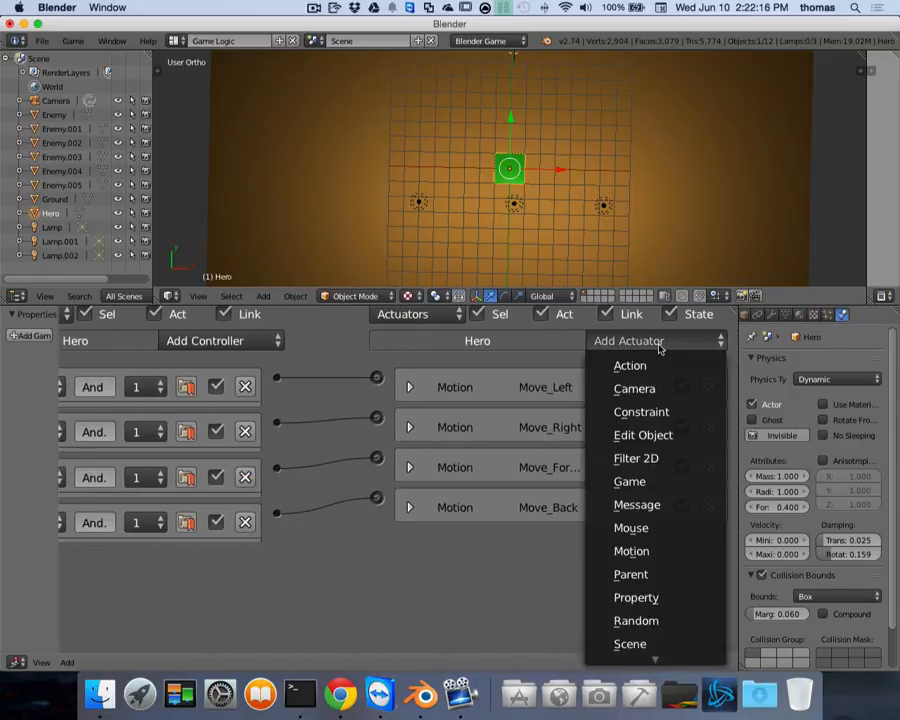
pyautogui.click(611, 527)
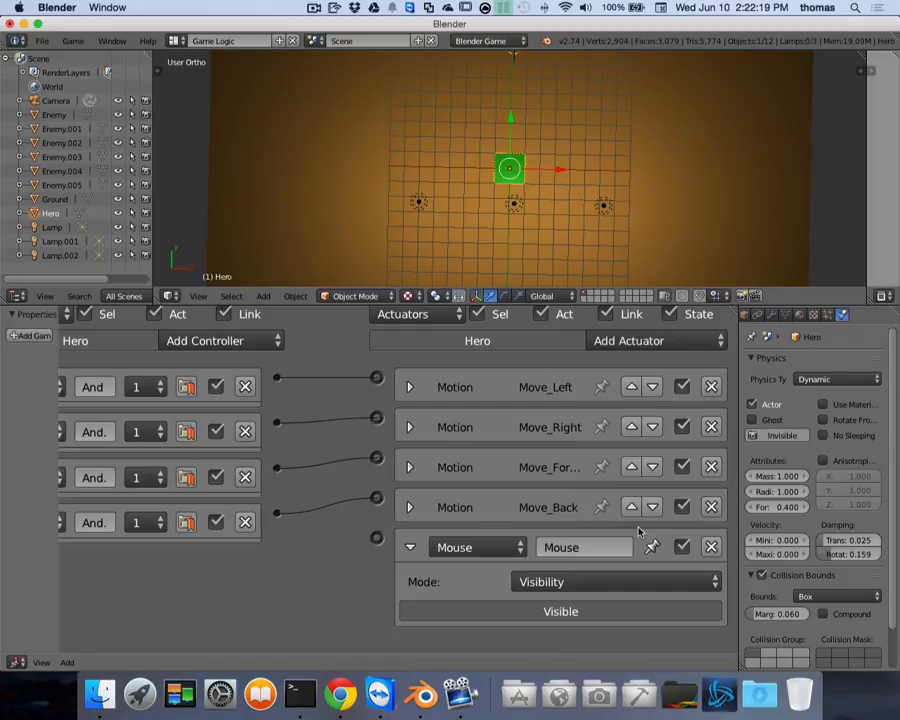
pyautogui.click(571, 587)
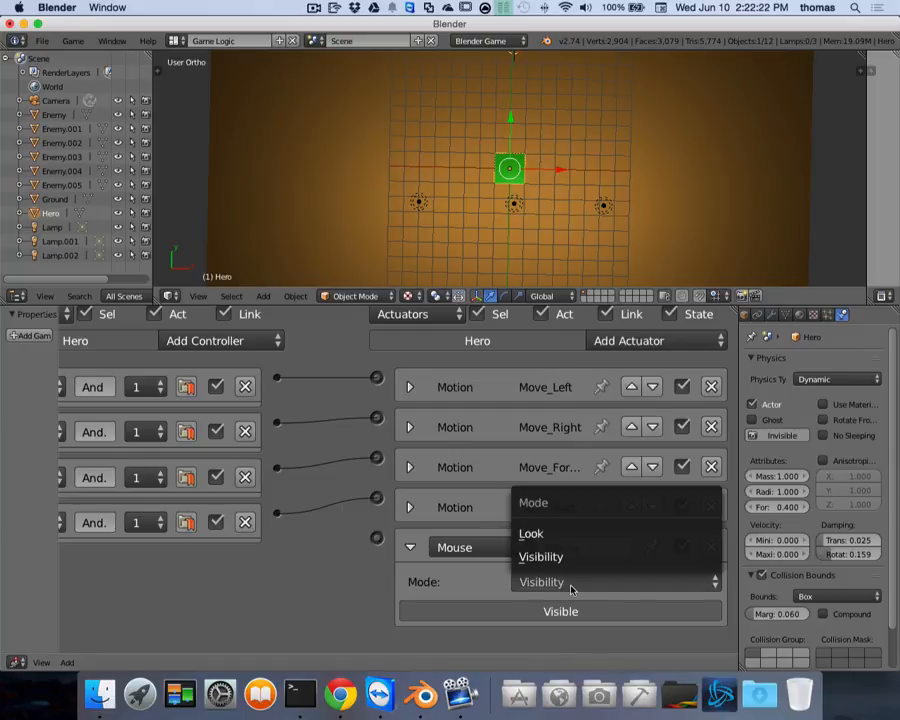
pyautogui.click(543, 540)
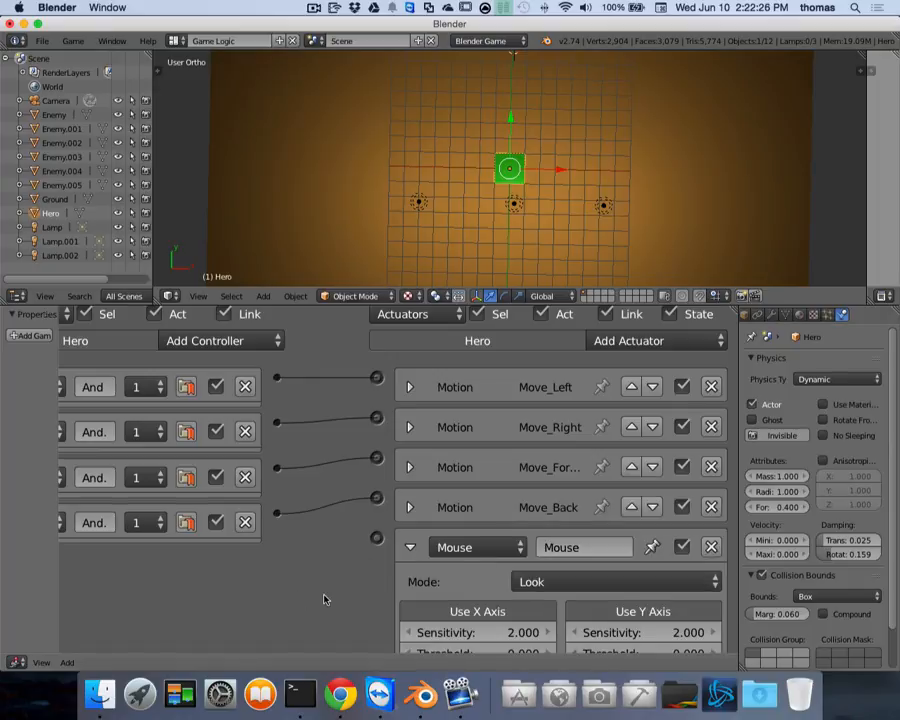
# Step: Link the Hero's Mouse sensor to its Mouse actuator through a new And controller
pyautogui.scroll(-10, 325, 600)
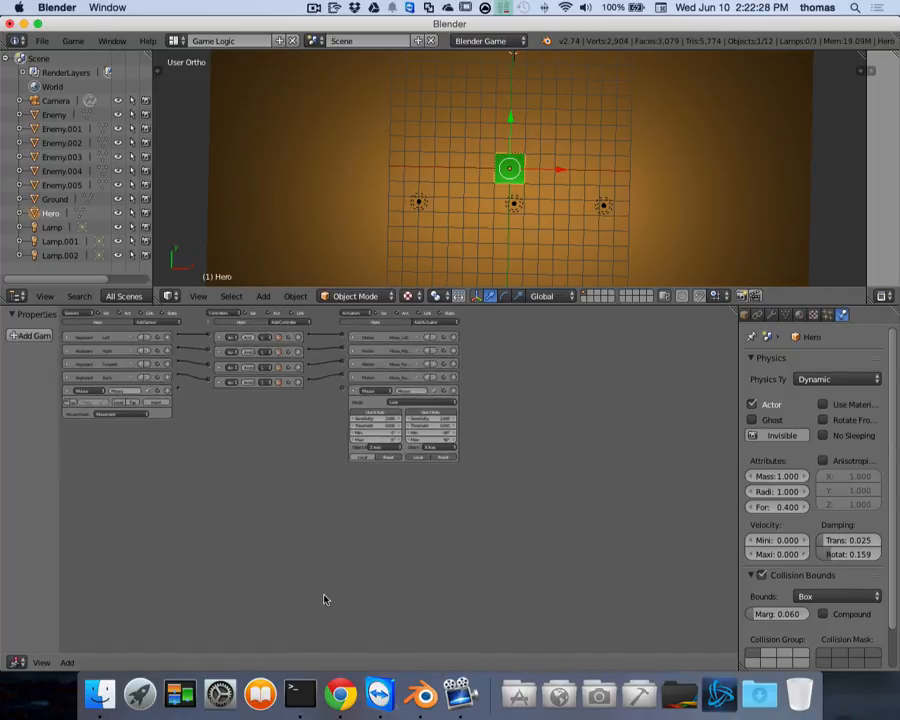
pyautogui.scroll(10, 325, 600)
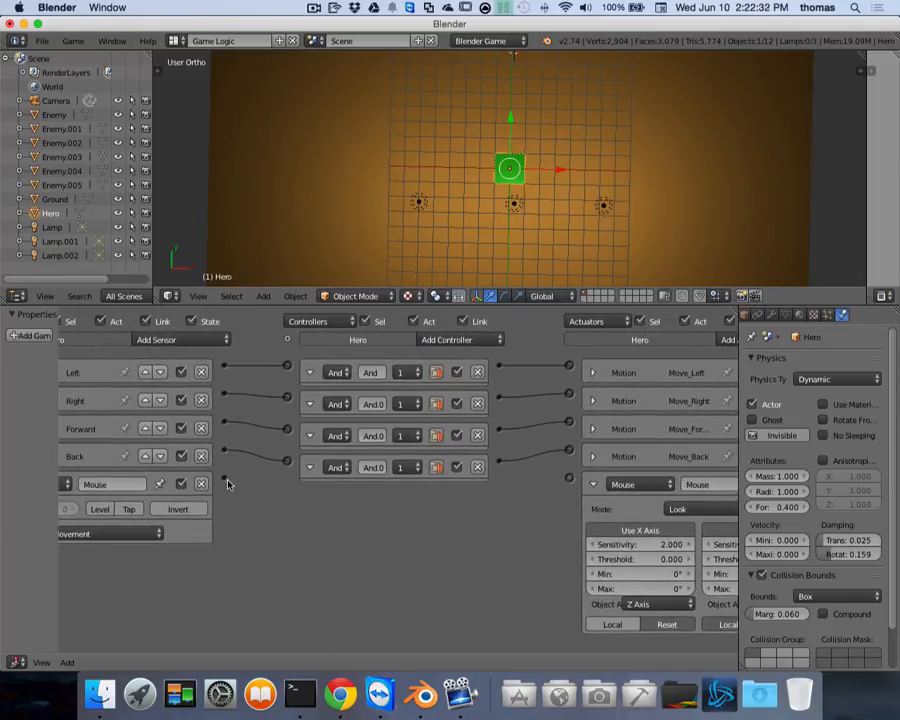
pyautogui.moveTo(226, 478); pyautogui.dragTo(569, 481)
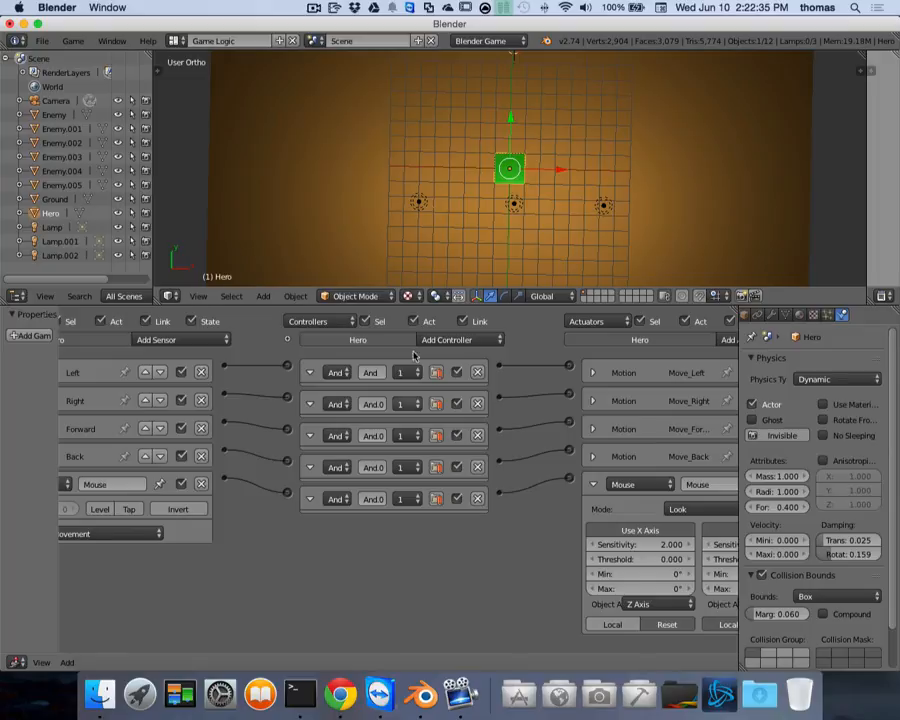
# Step: Return to the Default screen layout and run the game, testing the Hero's movement and mouse look against the Enemy spheres, and stop it
pyautogui.click(176, 40)
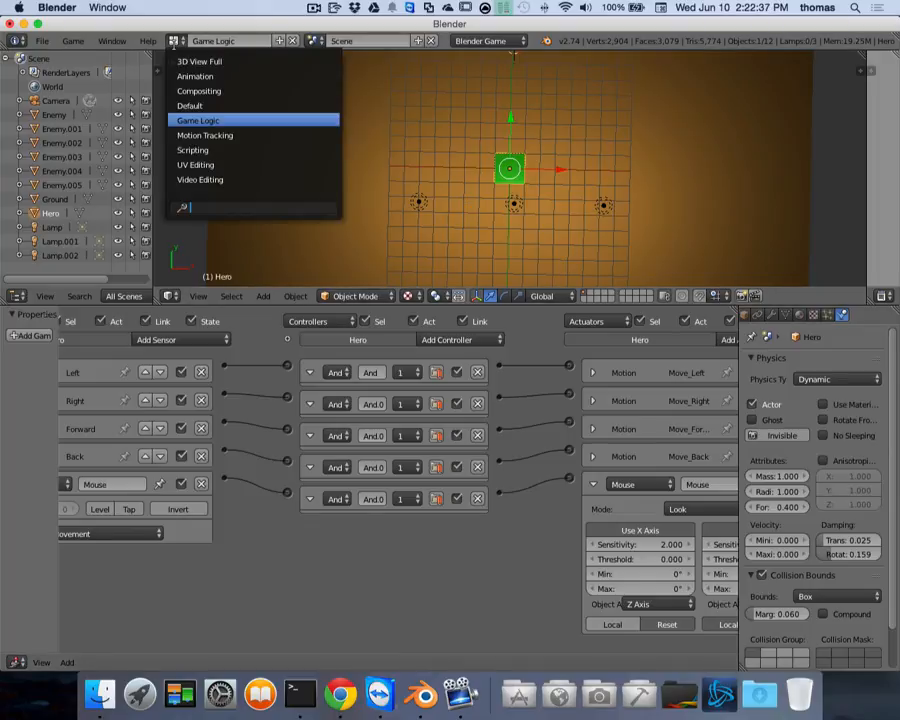
pyautogui.click(190, 105)
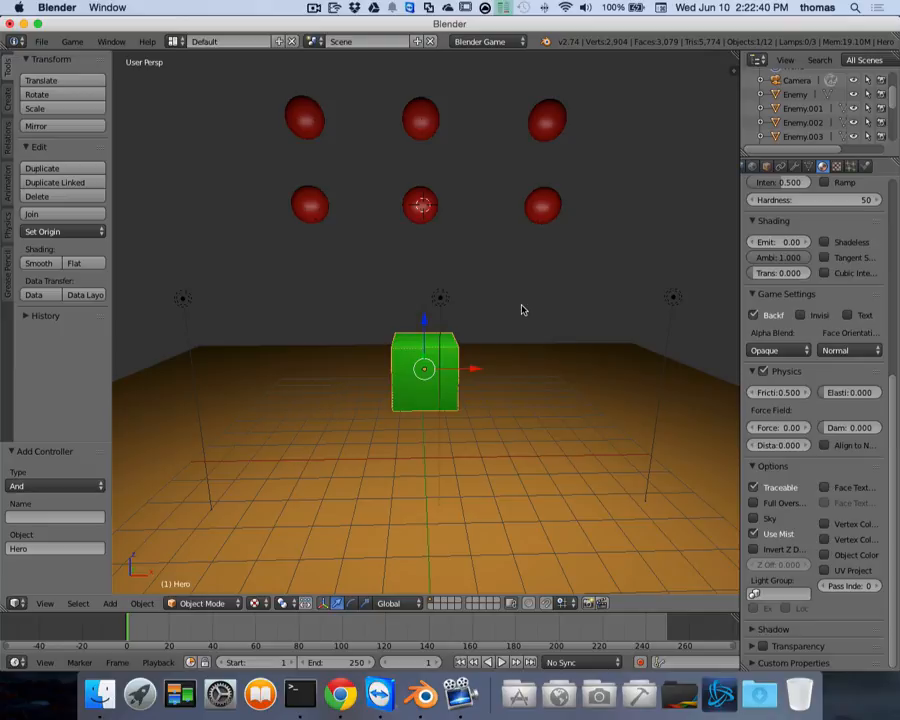
pyautogui.press('p')
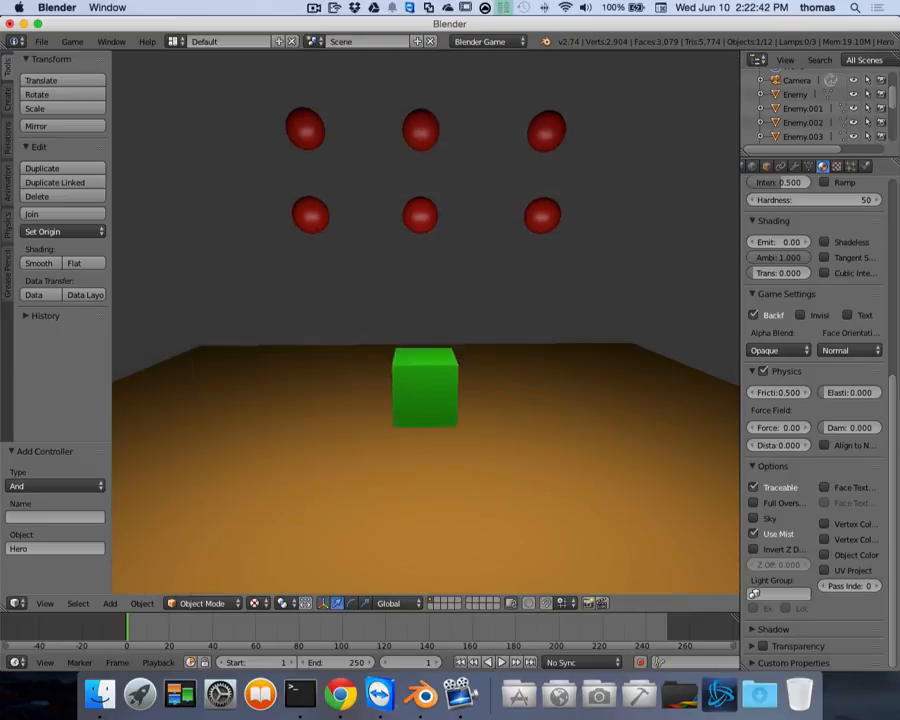
pyautogui.press('Up')
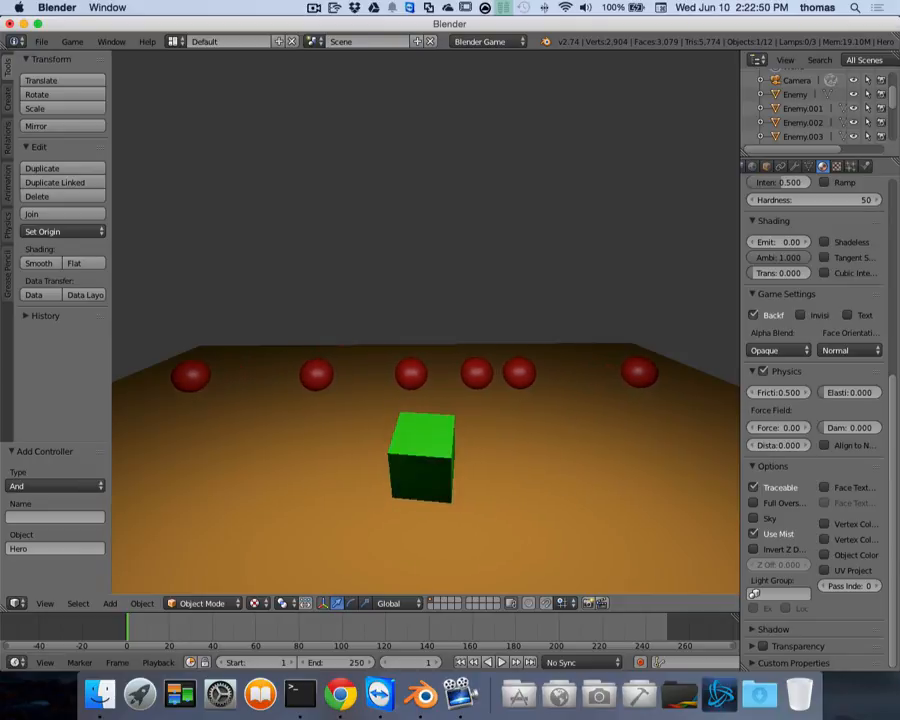
pyautogui.press('Up')
pyautogui.press('Right')
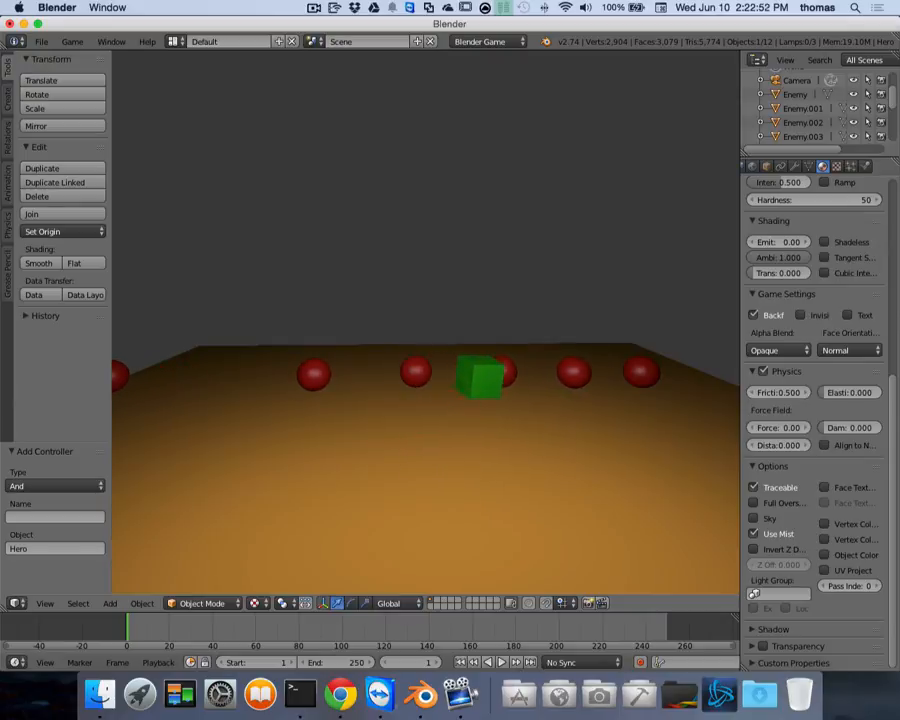
pyautogui.press('Up')
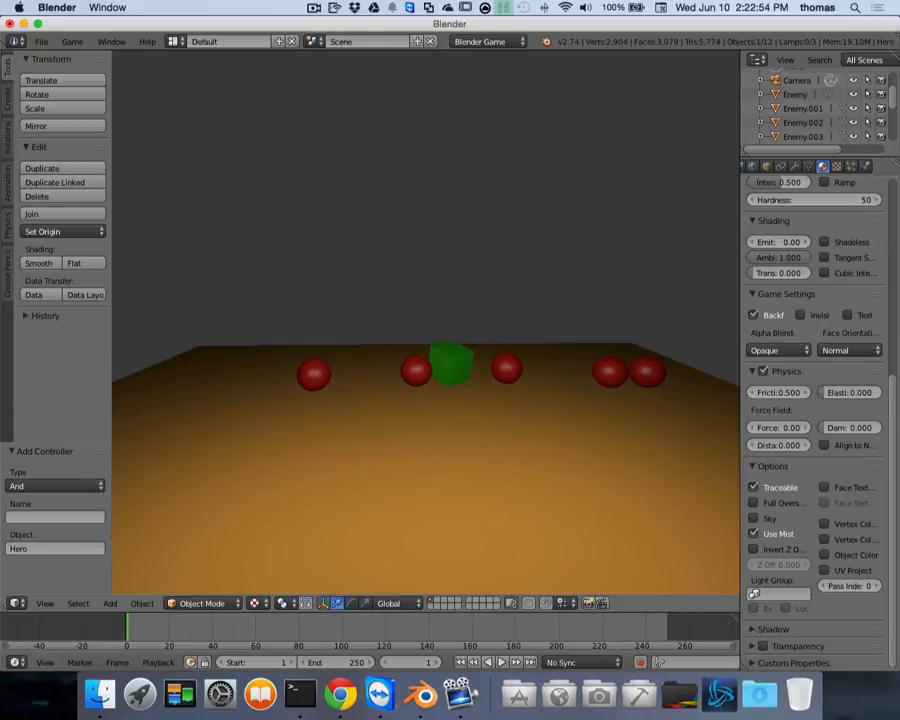
pyautogui.press('Down')
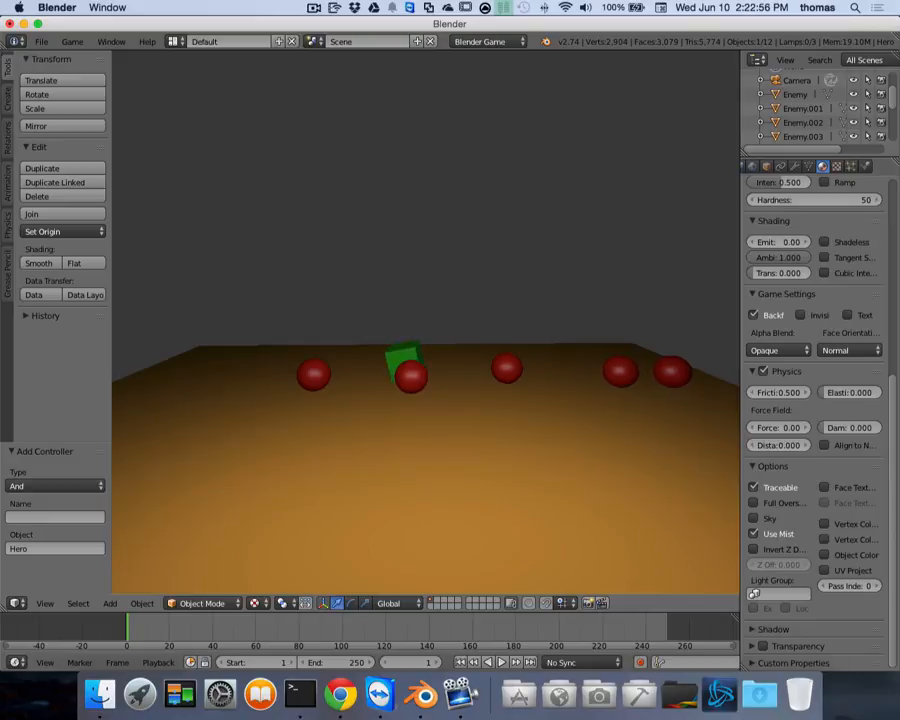
pyautogui.press('Left')
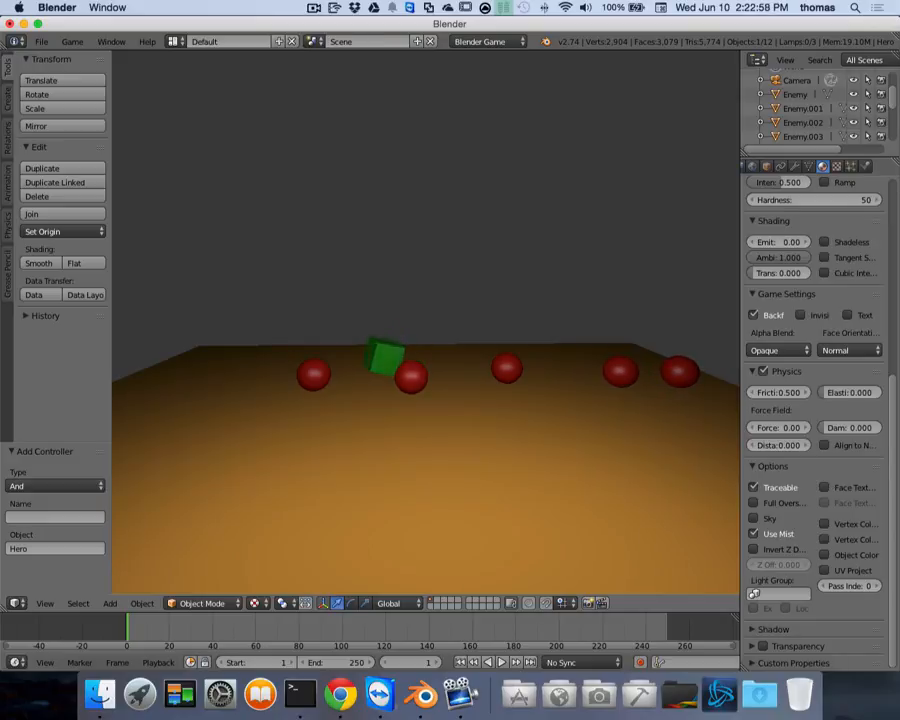
pyautogui.press('Left')
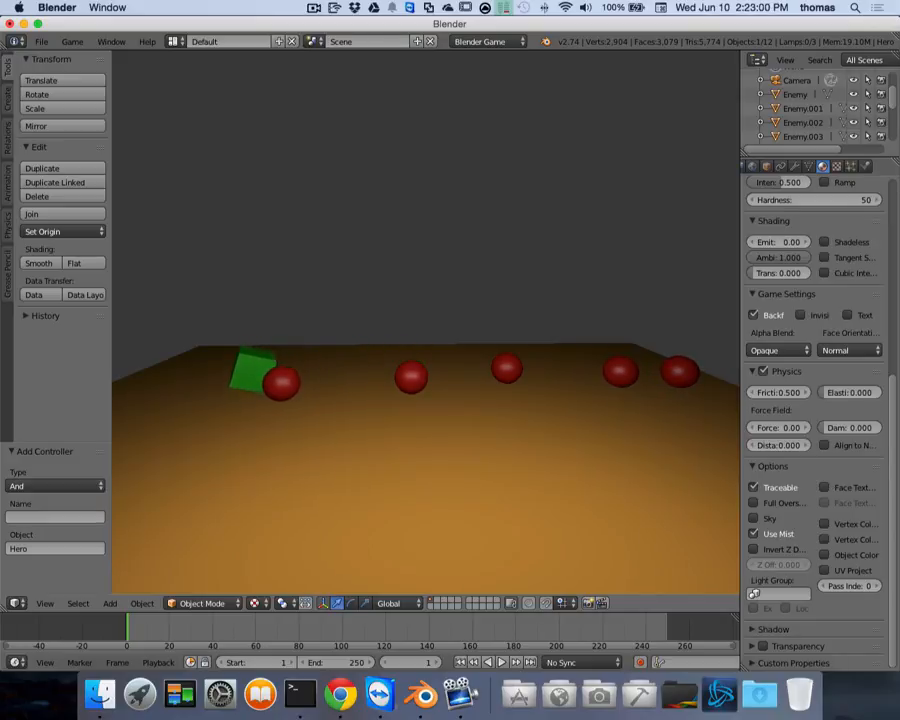
pyautogui.press('Down')
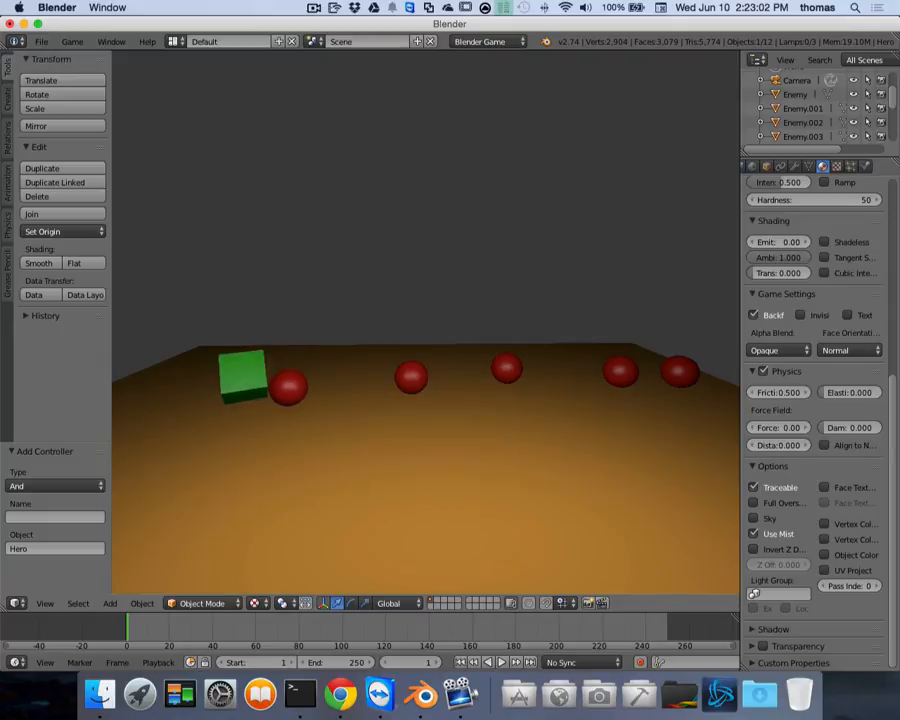
pyautogui.press('Right')
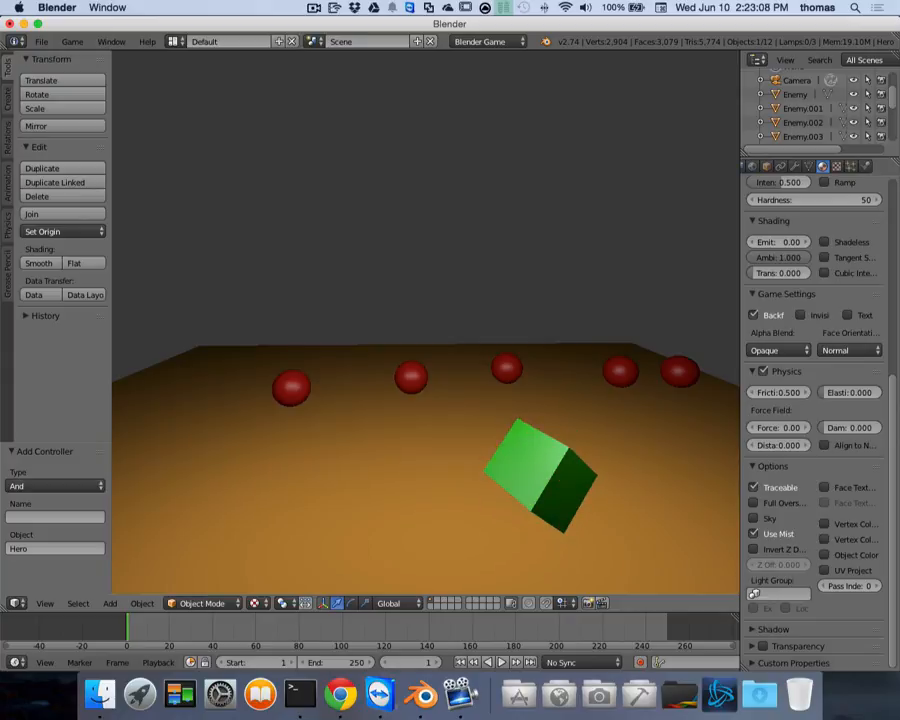
pyautogui.press('Escape')
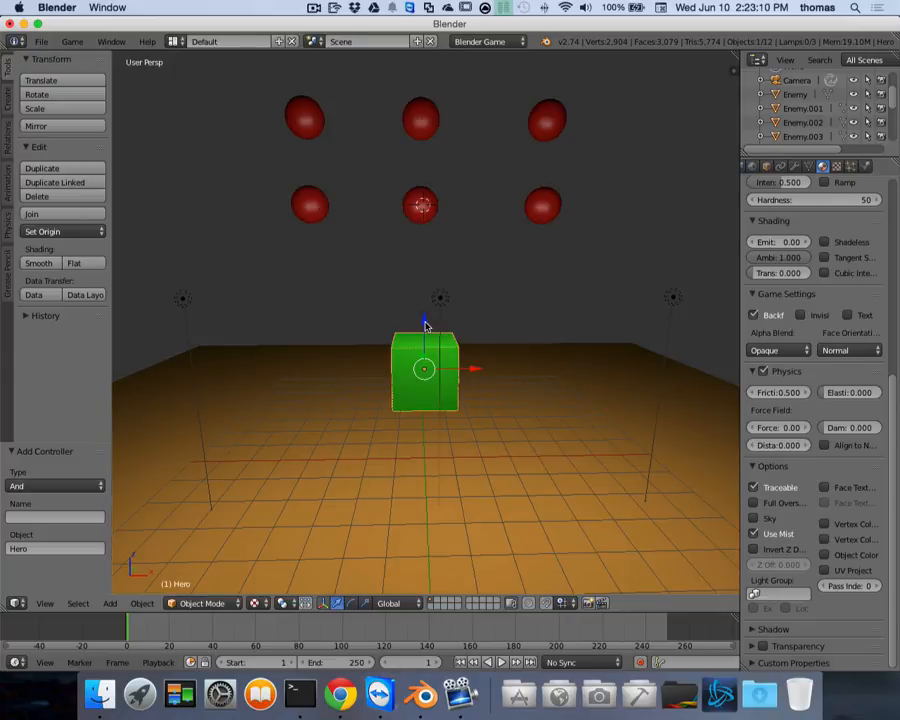